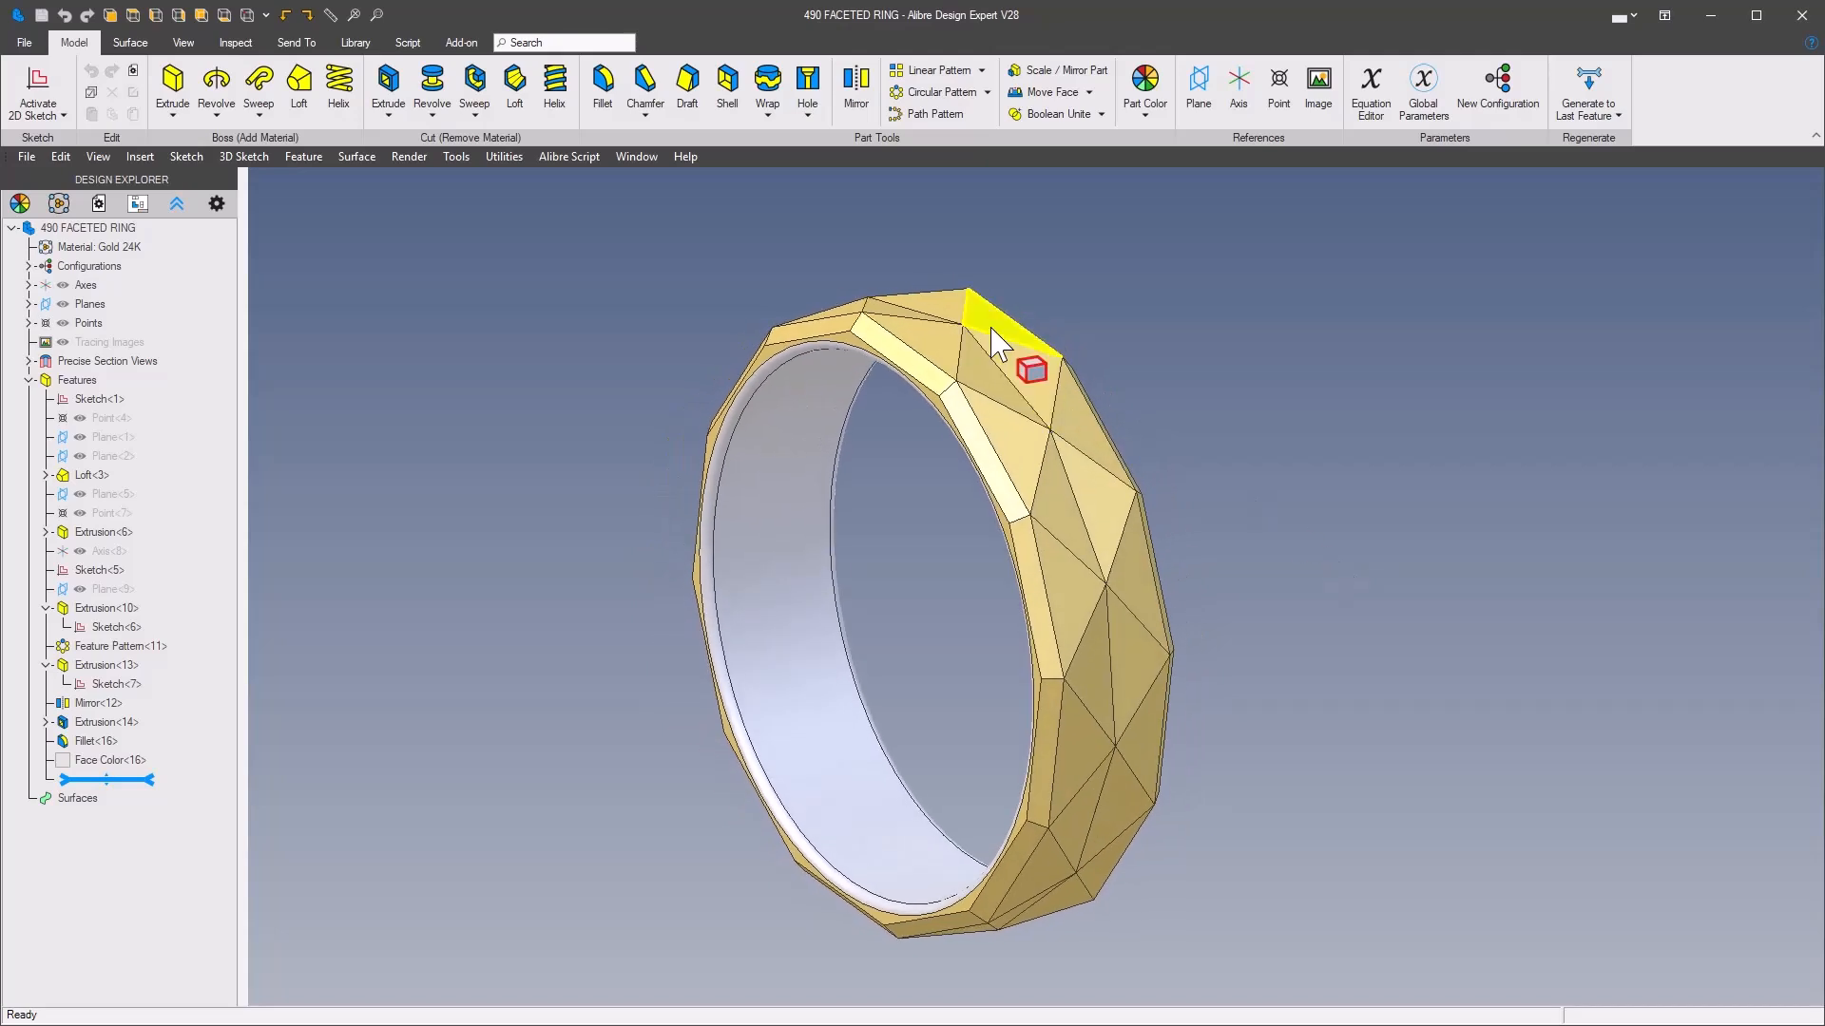
{"action": "middle_click_drag", "start_coordinate": [898, 556], "coordinate": [1080, 448]}
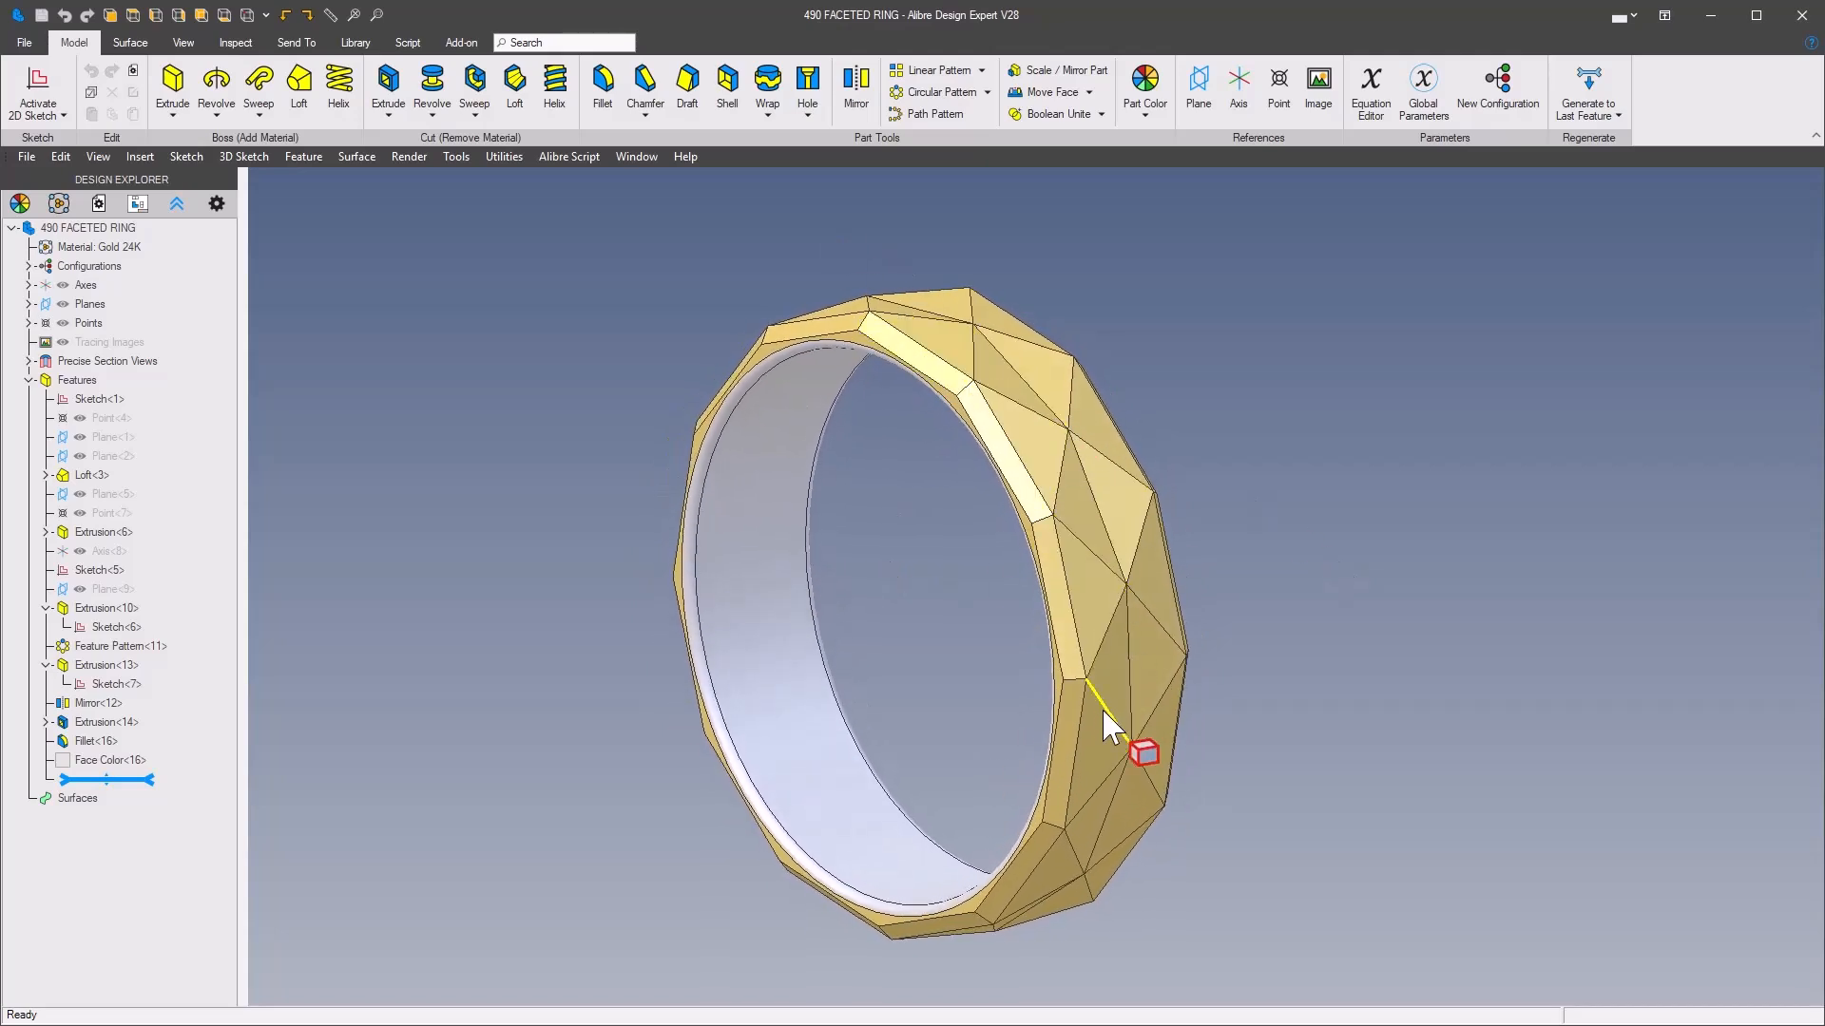
{"action": "middle_click_drag", "start_coordinate": [1102, 714], "coordinate": [1065, 637]}
{"action": "middle_click_drag", "start_coordinate": [460, 793], "coordinate": [334, 902]}
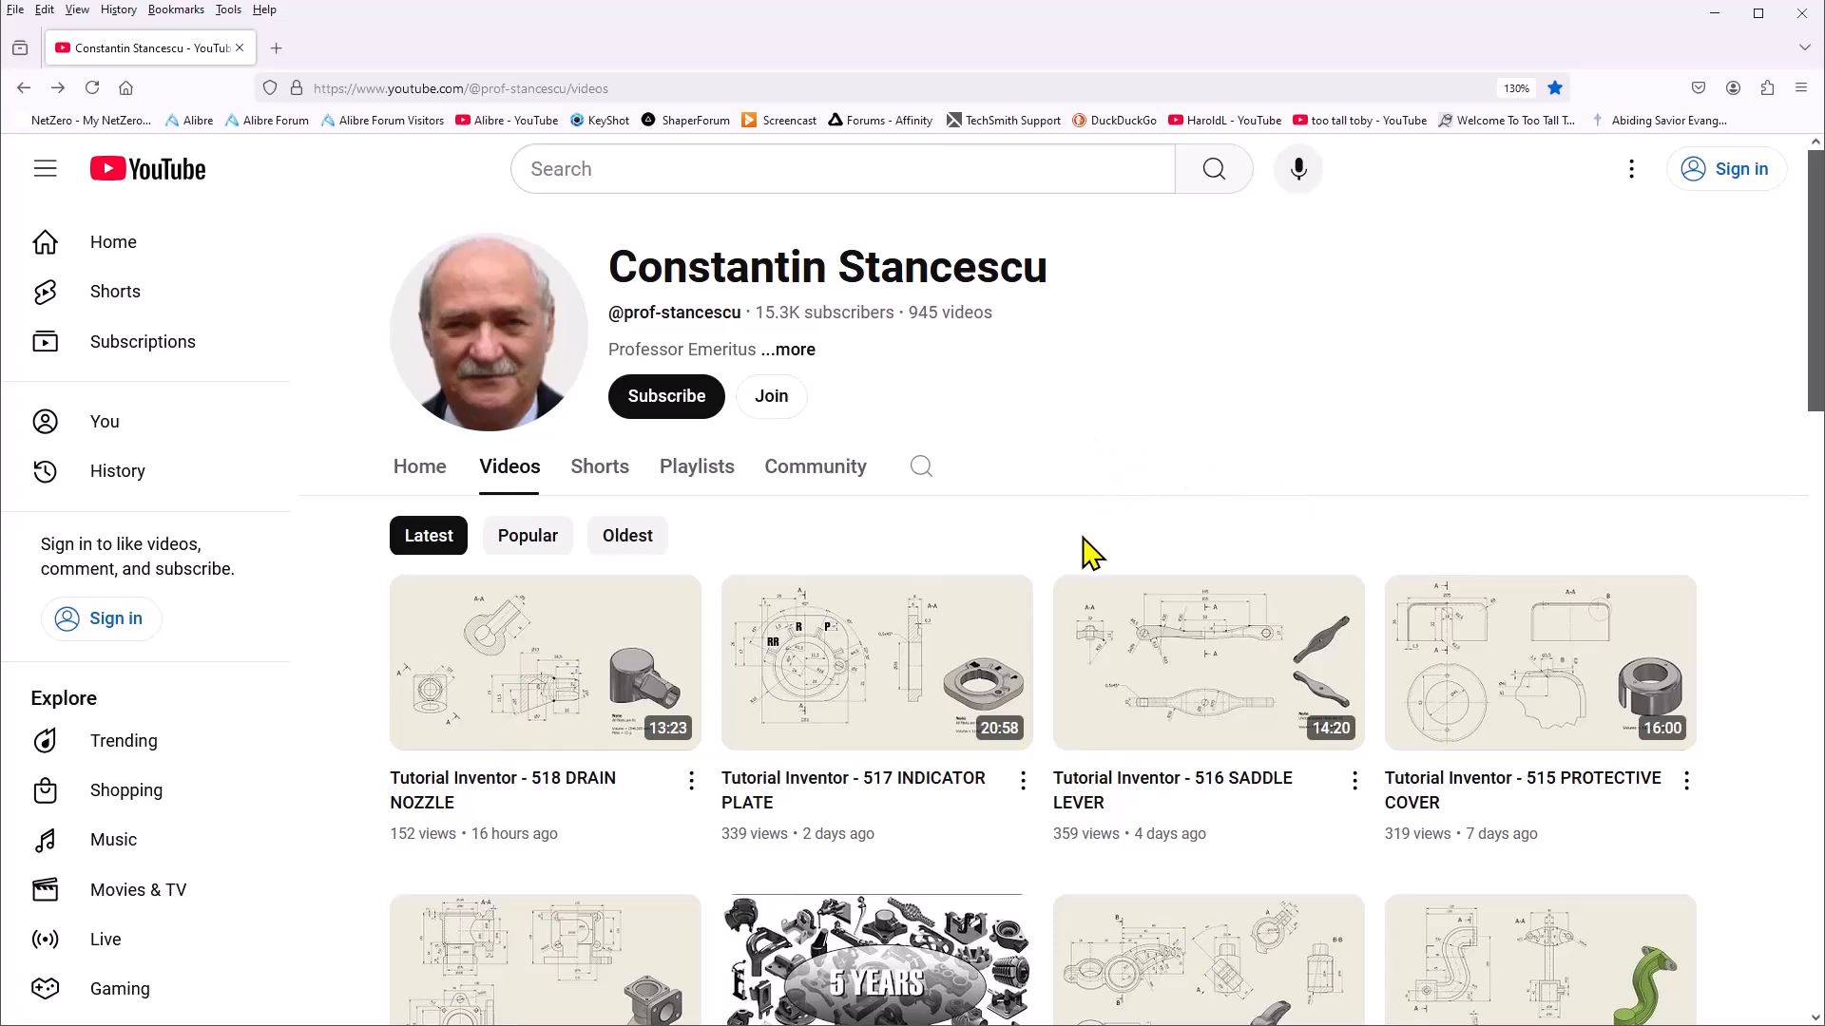
{"action": "scroll", "coordinate": [1045, 662], "scroll_direction": "down", "scroll_amount": 2}
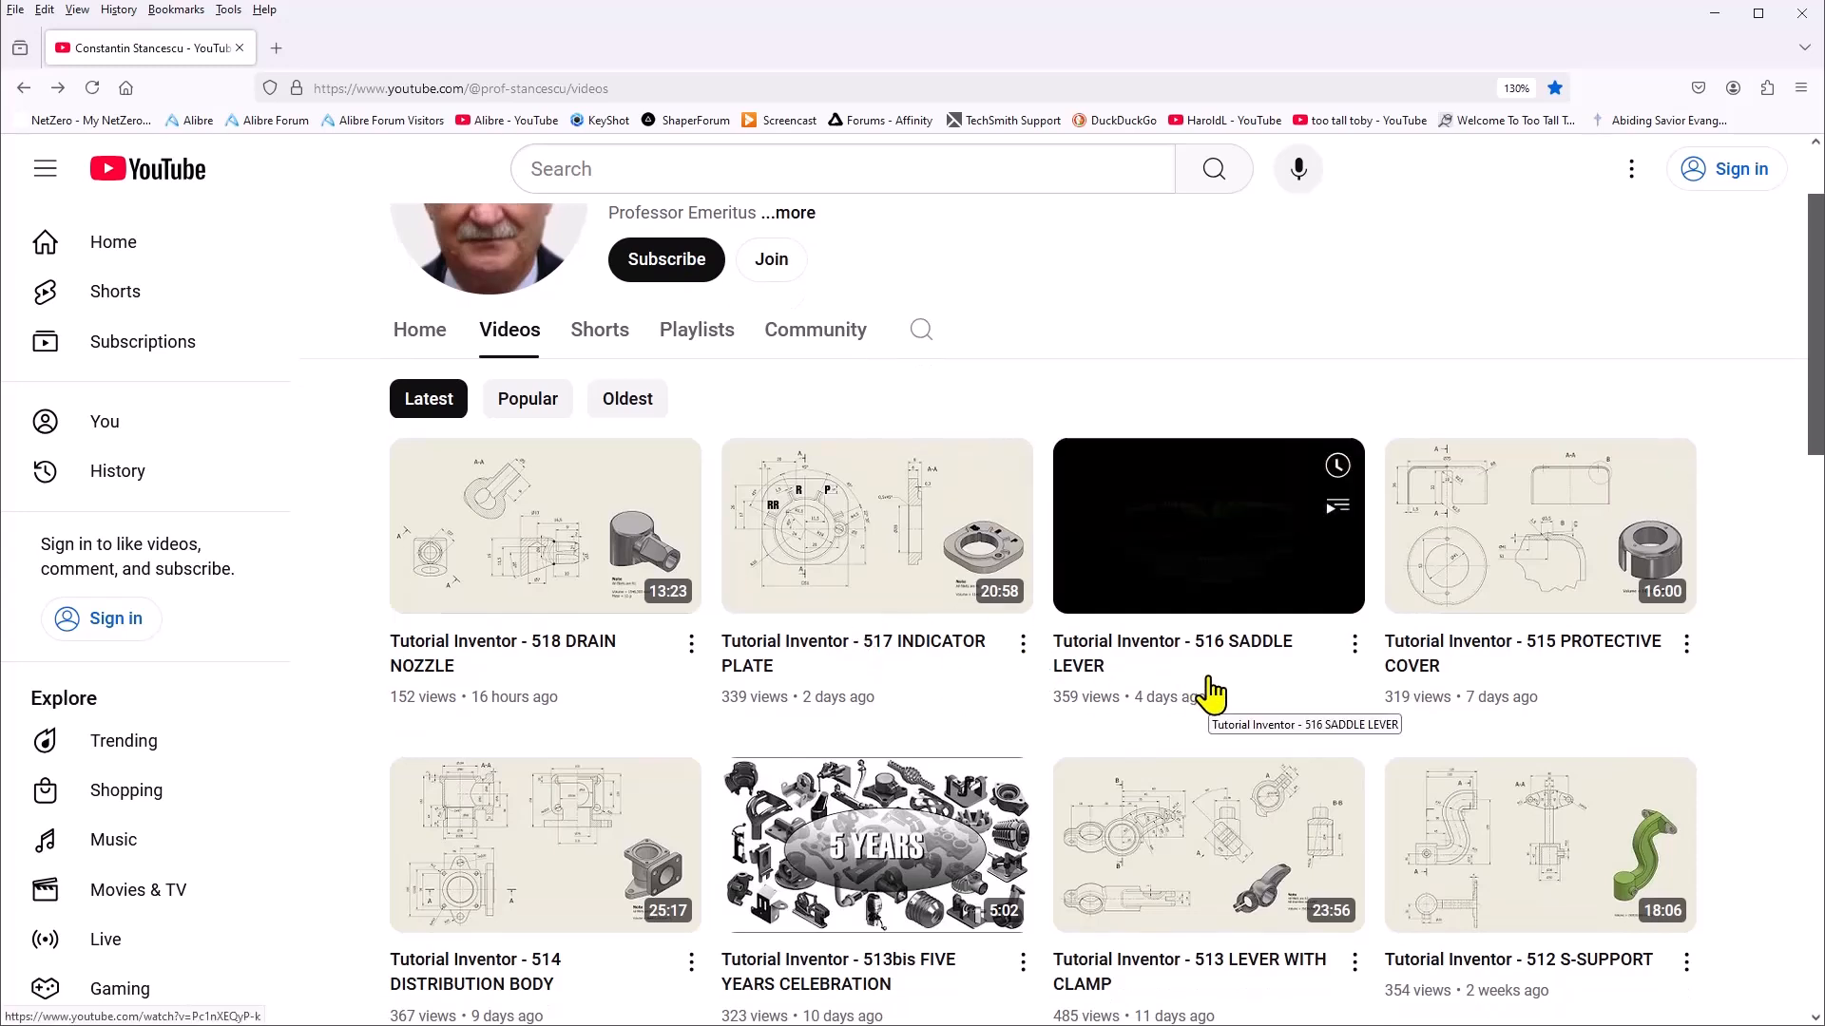
{"action": "scroll", "coordinate": [1212, 694], "scroll_direction": "up", "scroll_amount": 2}
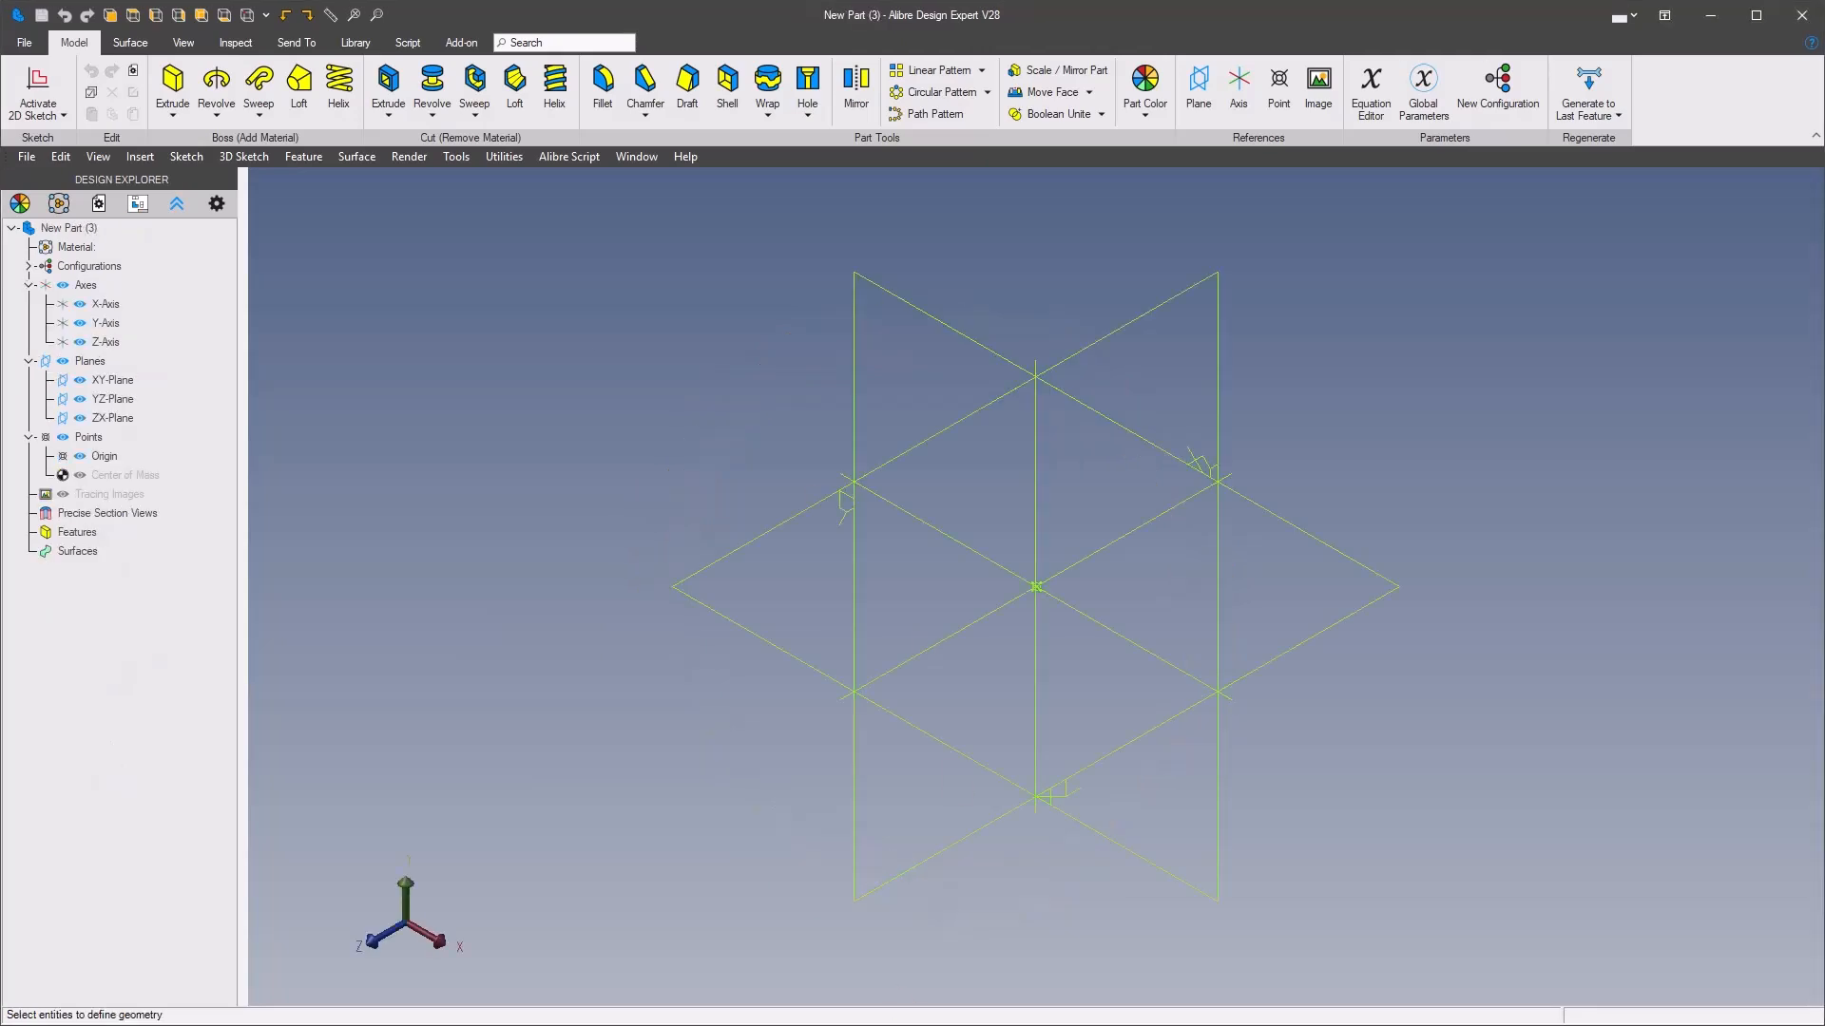
Examine the dimensions, section view and overall shape in the faceted ring reference drawing
{"action": "left_click_drag", "start_coordinate": [0, 129], "coordinate": [1161, 96]}
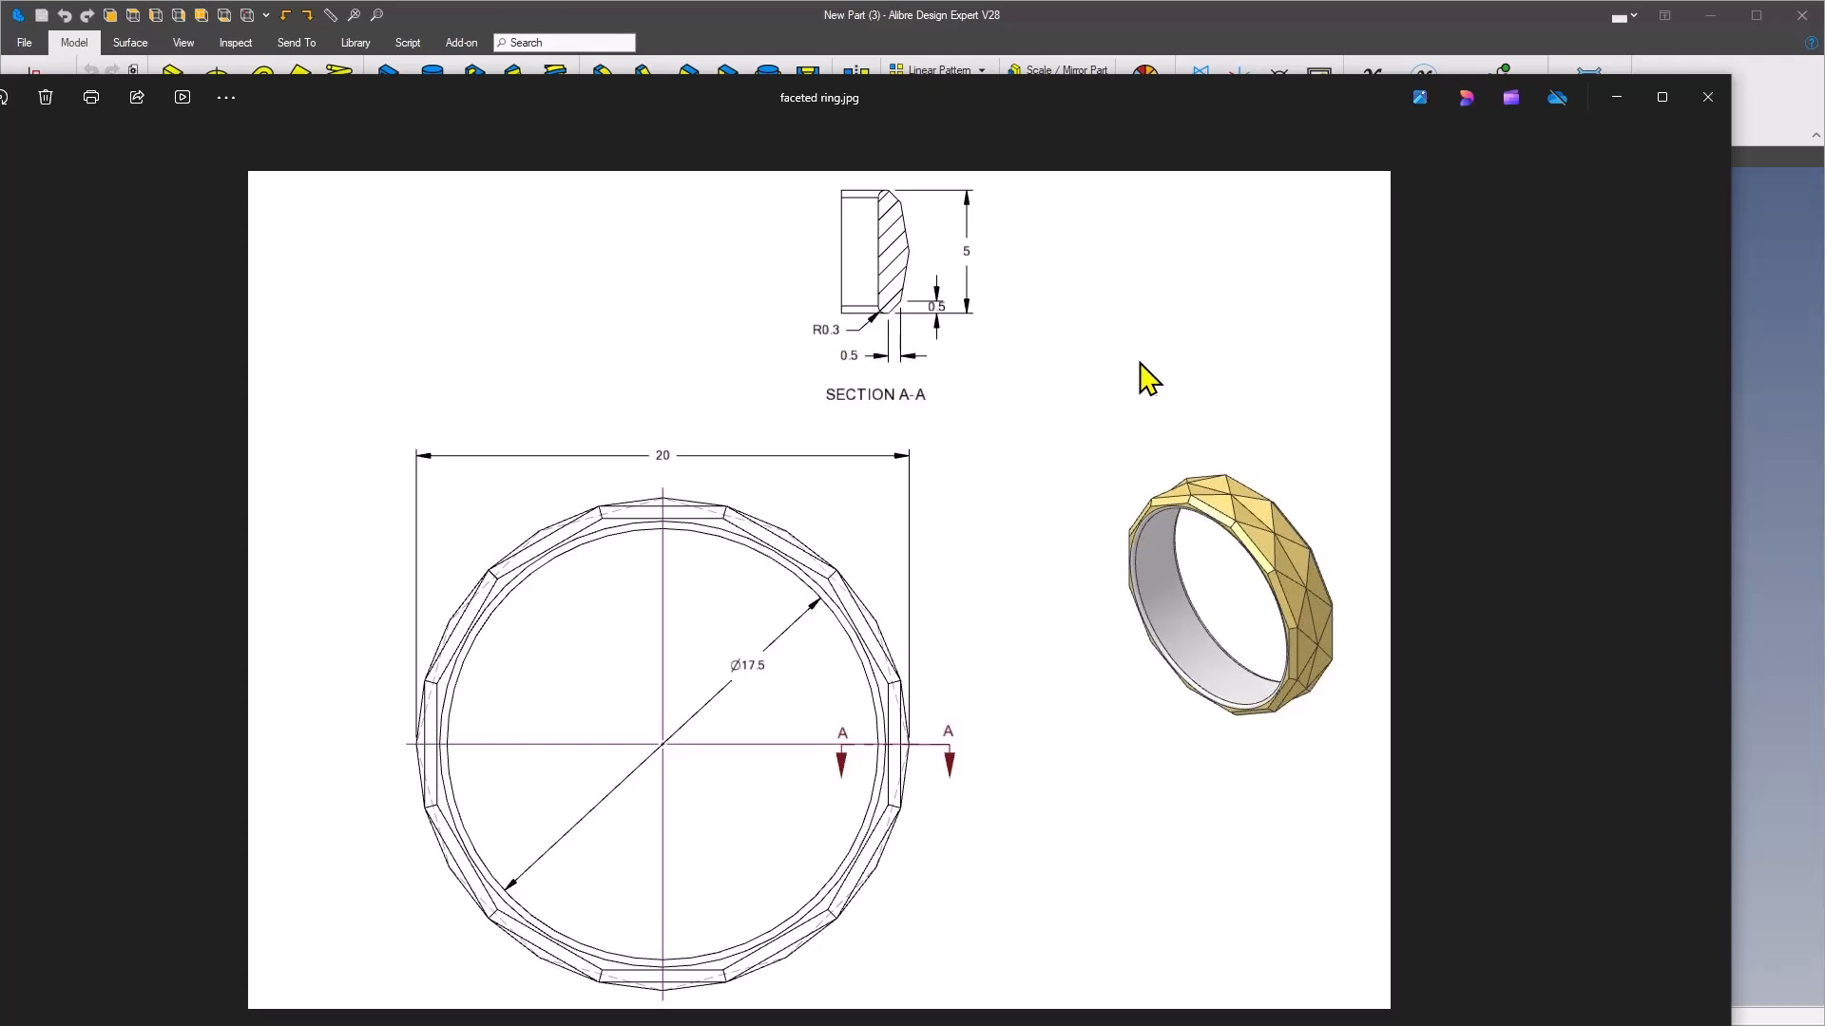
{"action": "left_click_drag", "start_coordinate": [1268, 87], "coordinate": [0, 67]}
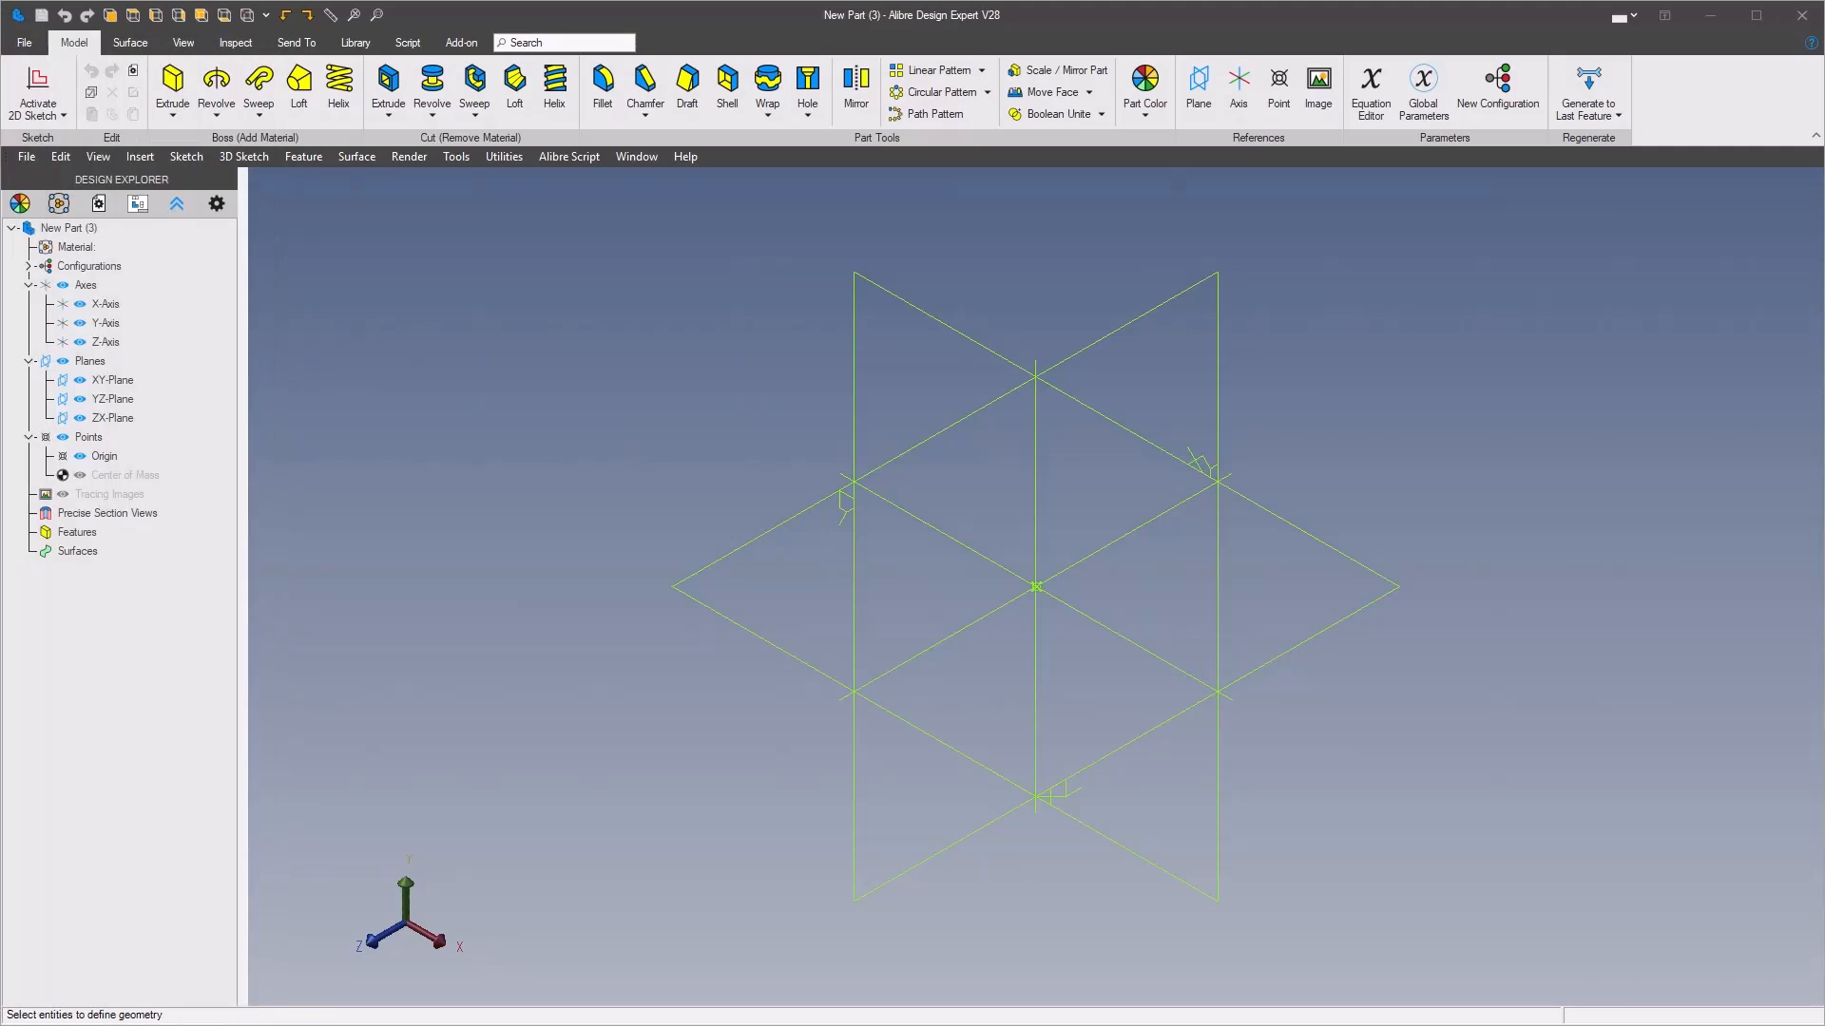
{"action": "left_click", "coordinate": [554, 225]}
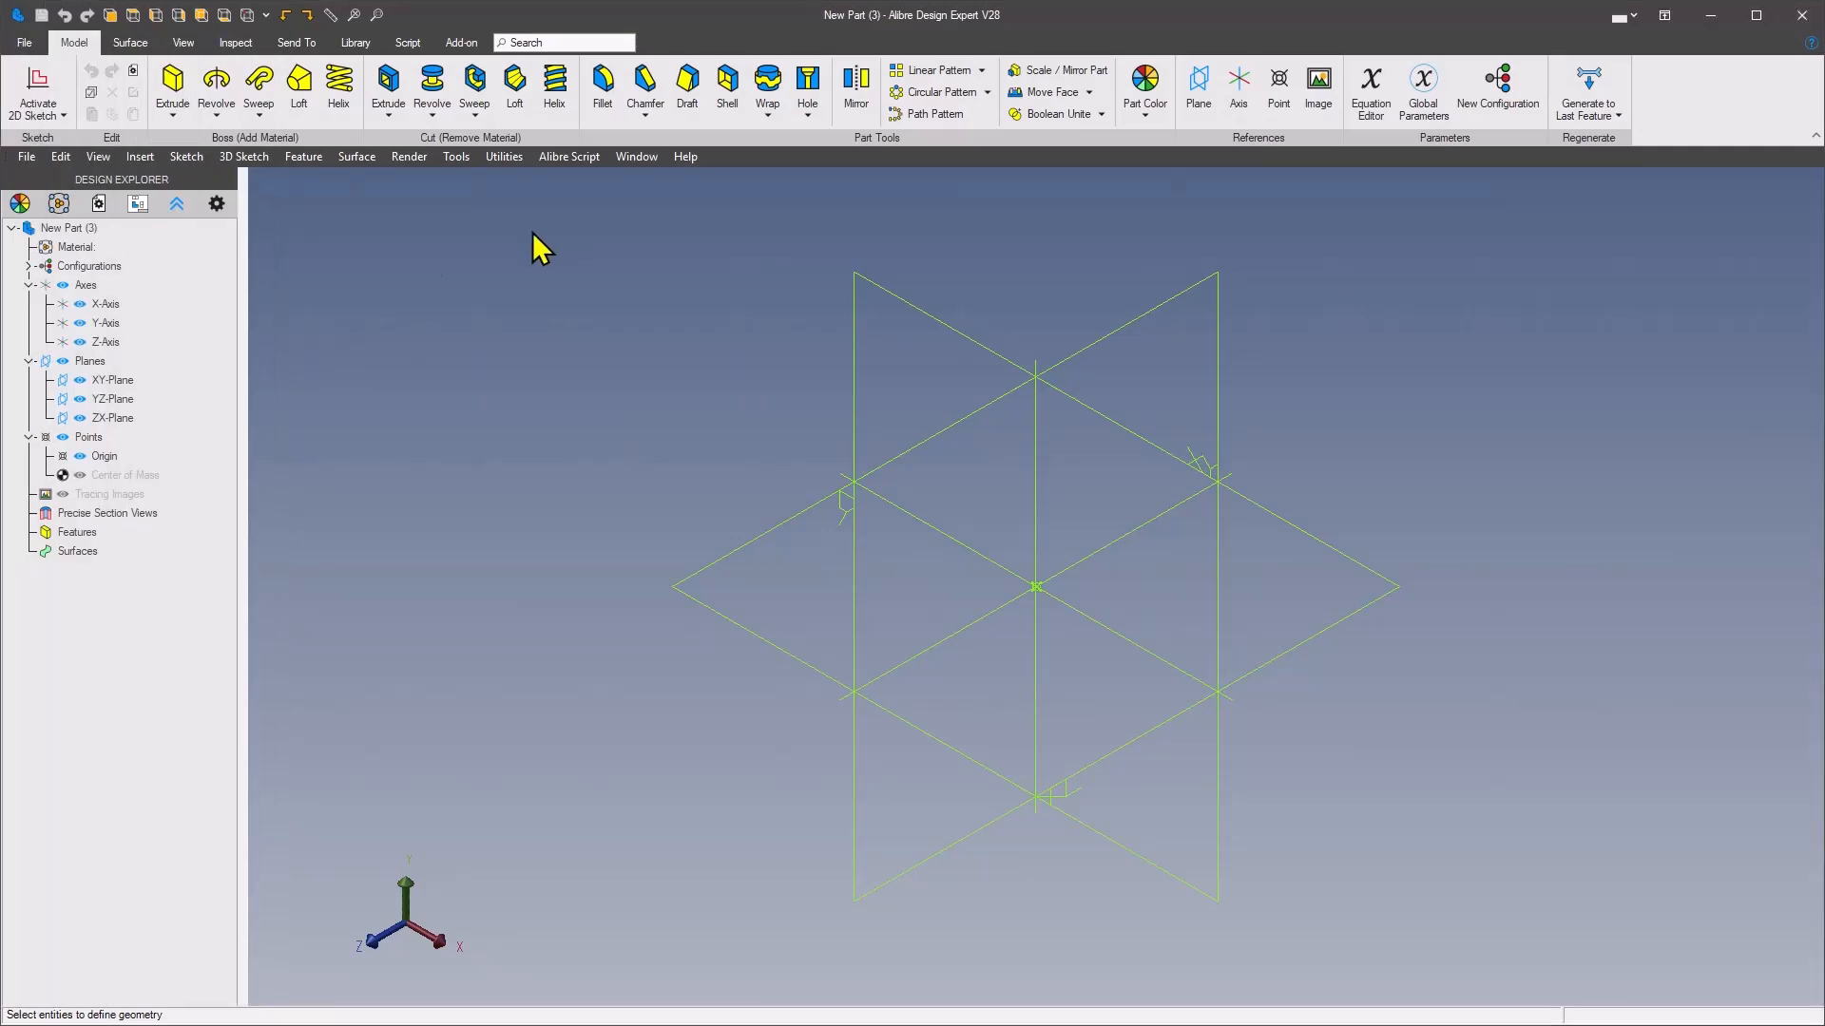
{"action": "key", "text": "alt+Tab"}
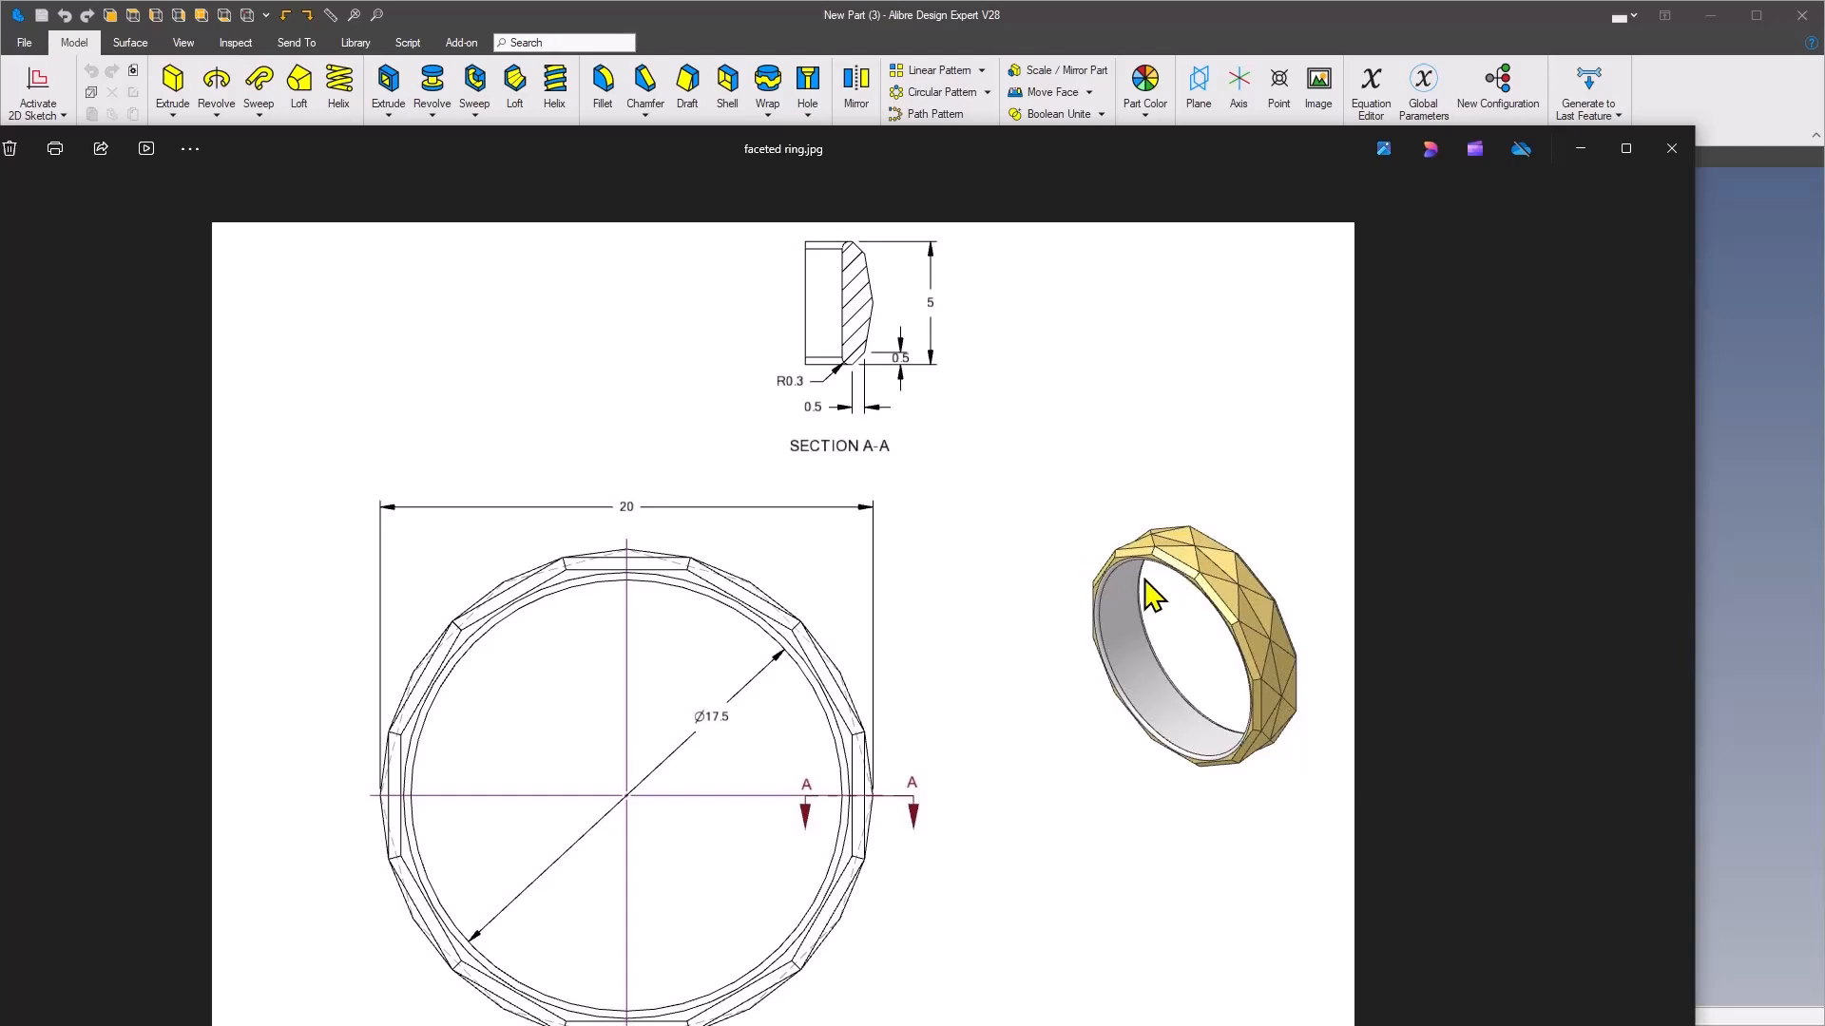
{"action": "left_click_drag", "start_coordinate": [1200, 148], "coordinate": [0, 57]}
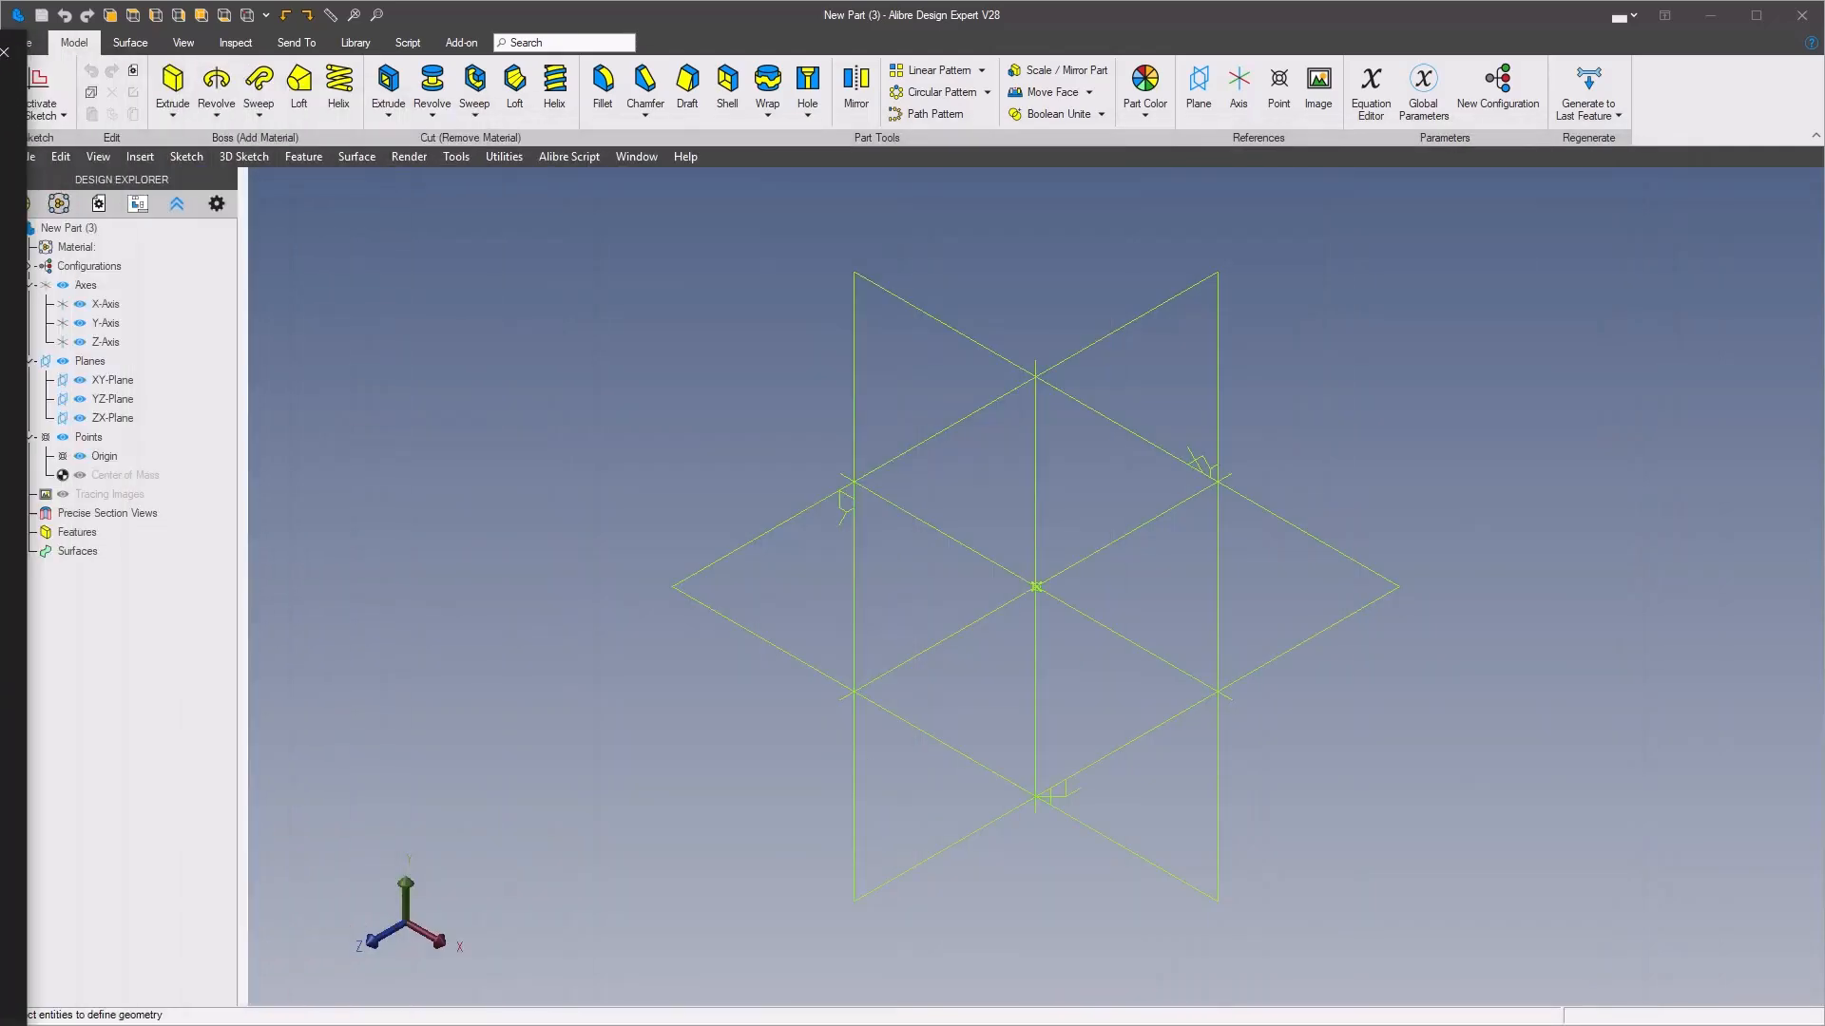
{"action": "middle_click_drag", "start_coordinate": [823, 314], "coordinate": [1092, 199]}
{"action": "left_click", "coordinate": [1201, 86]}
{"action": "left_click", "coordinate": [874, 357]}
{"action": "left_click", "coordinate": [608, 380]}
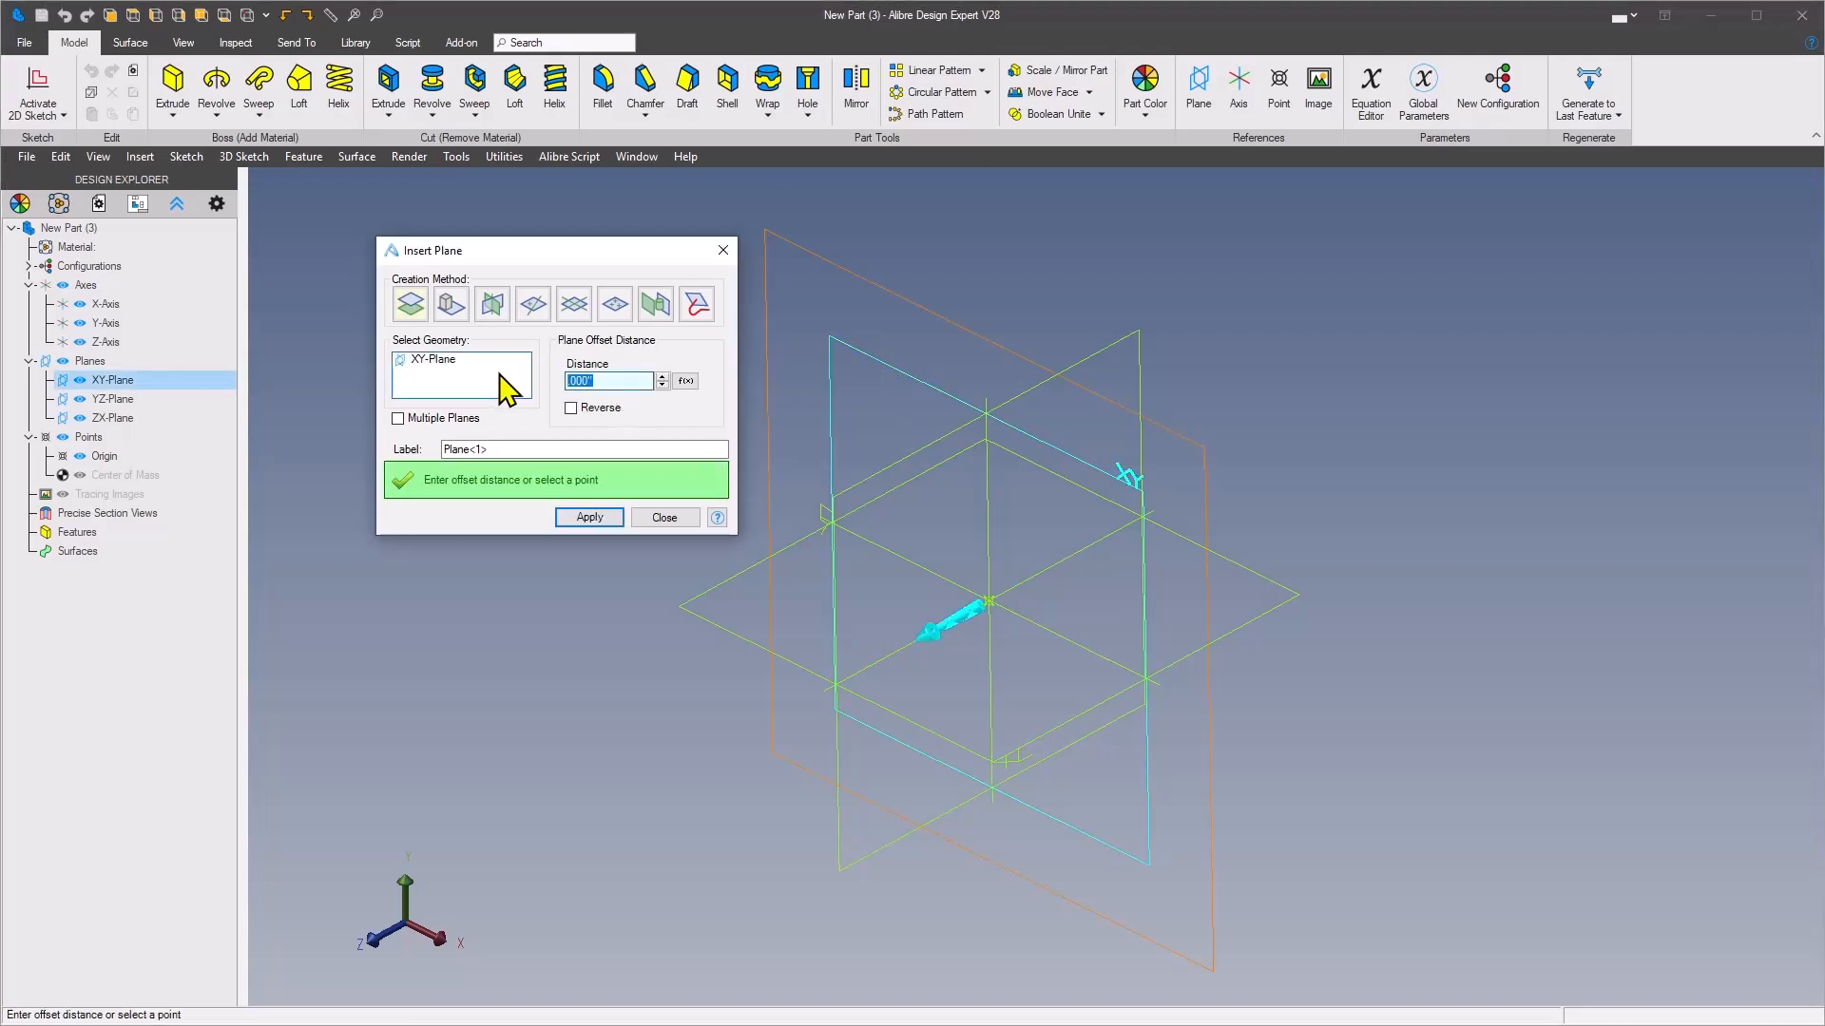
{"action": "key", "text": "Tab"}
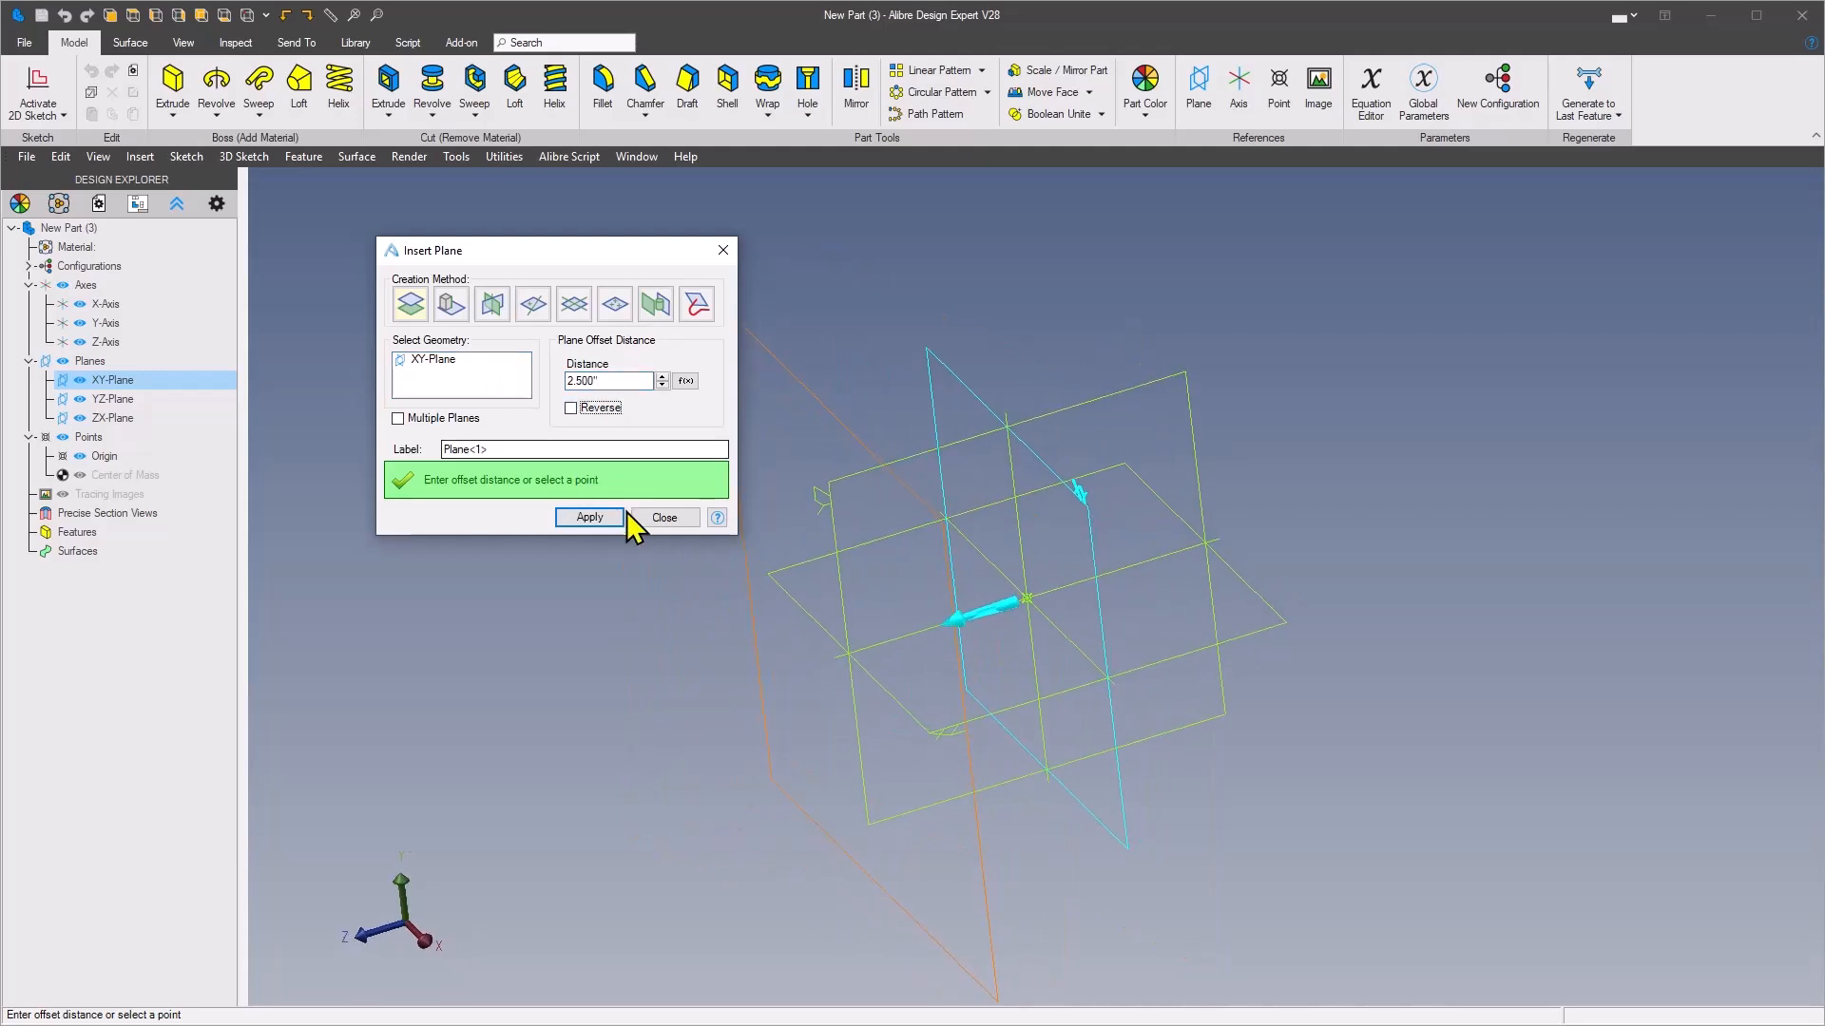
{"action": "left_click", "coordinate": [670, 518]}
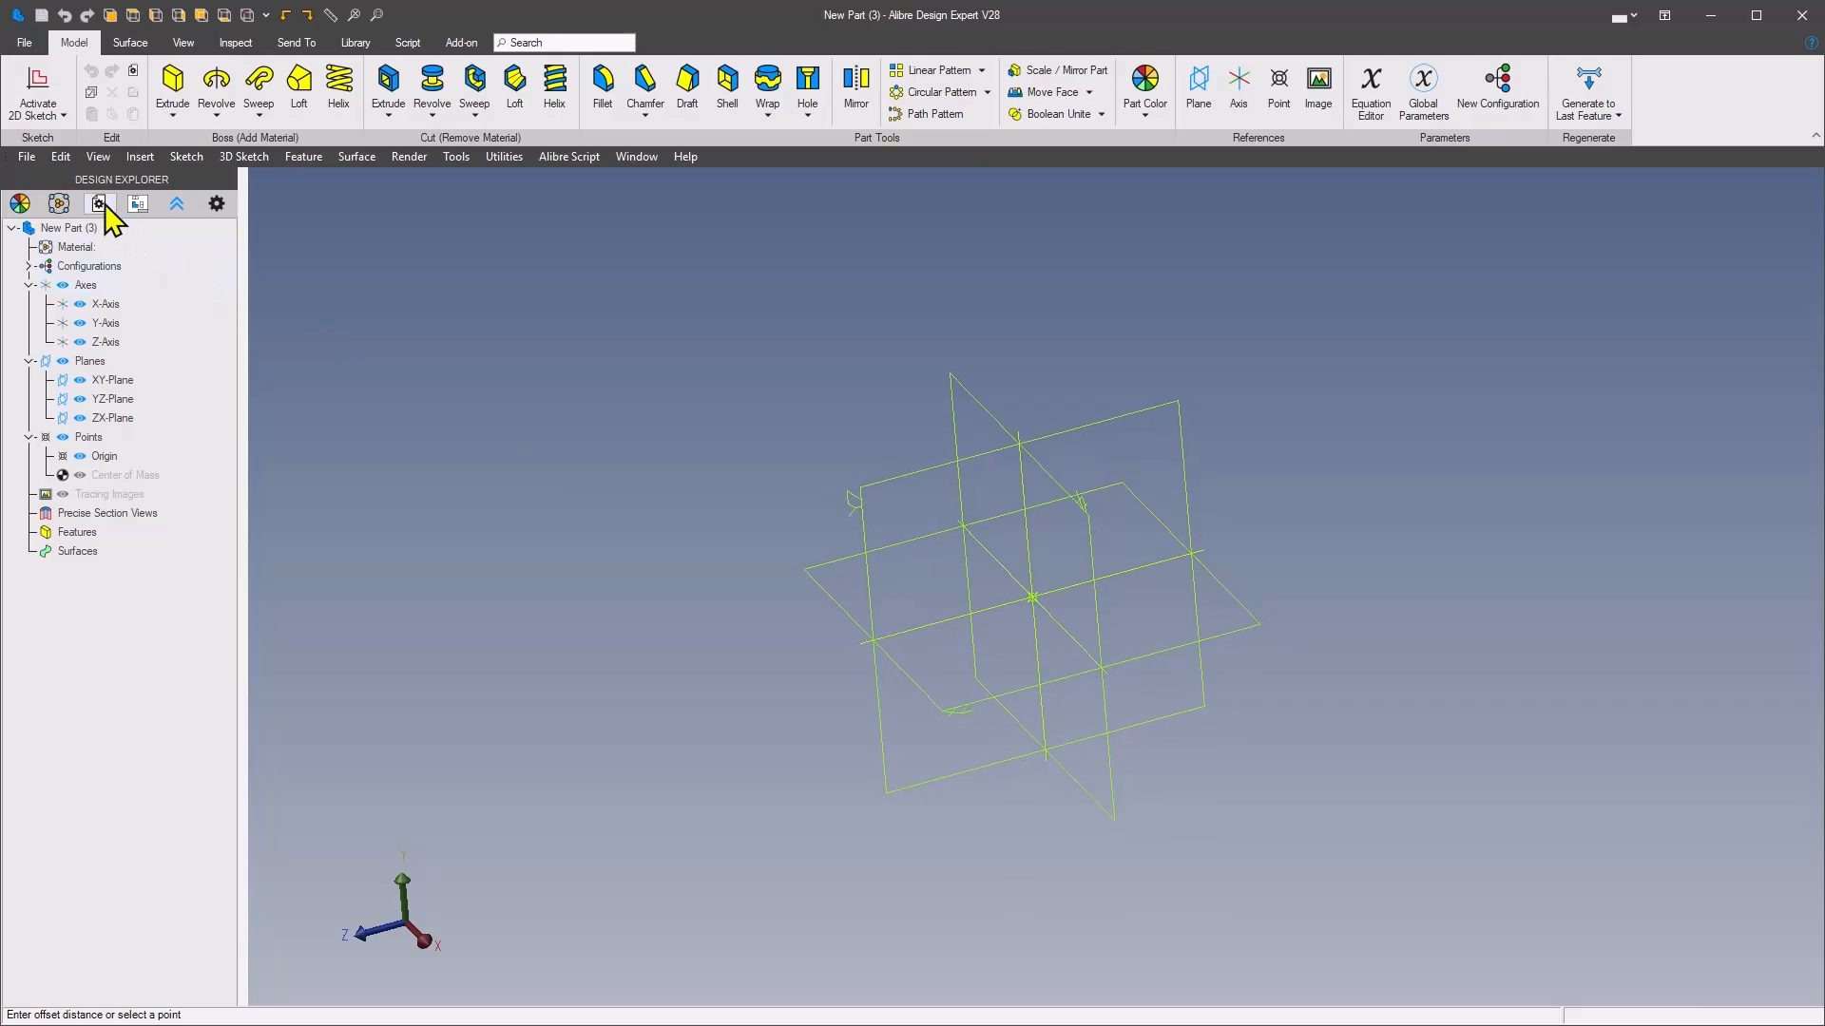
Set the part's display units to Millimeters for length and Grams for mass
{"action": "left_click", "coordinate": [138, 203]}
{"action": "left_click", "coordinate": [471, 339]}
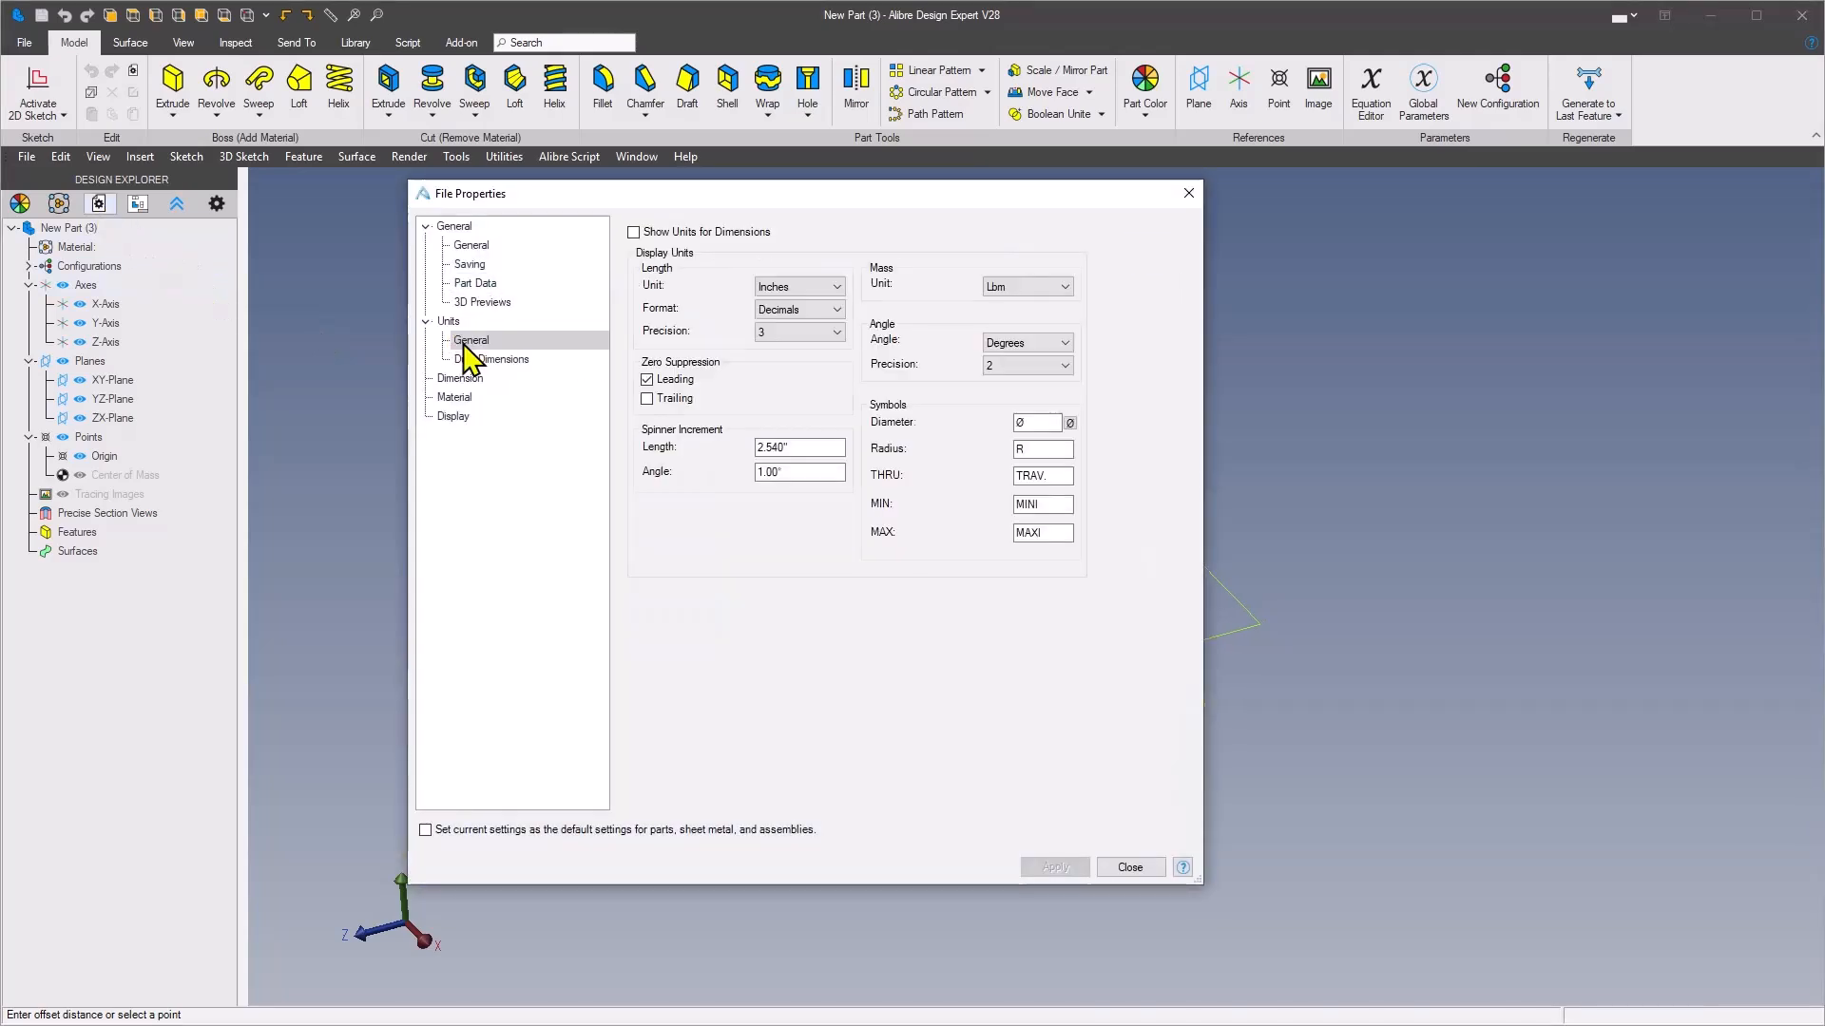
{"action": "left_click", "coordinate": [823, 288]}
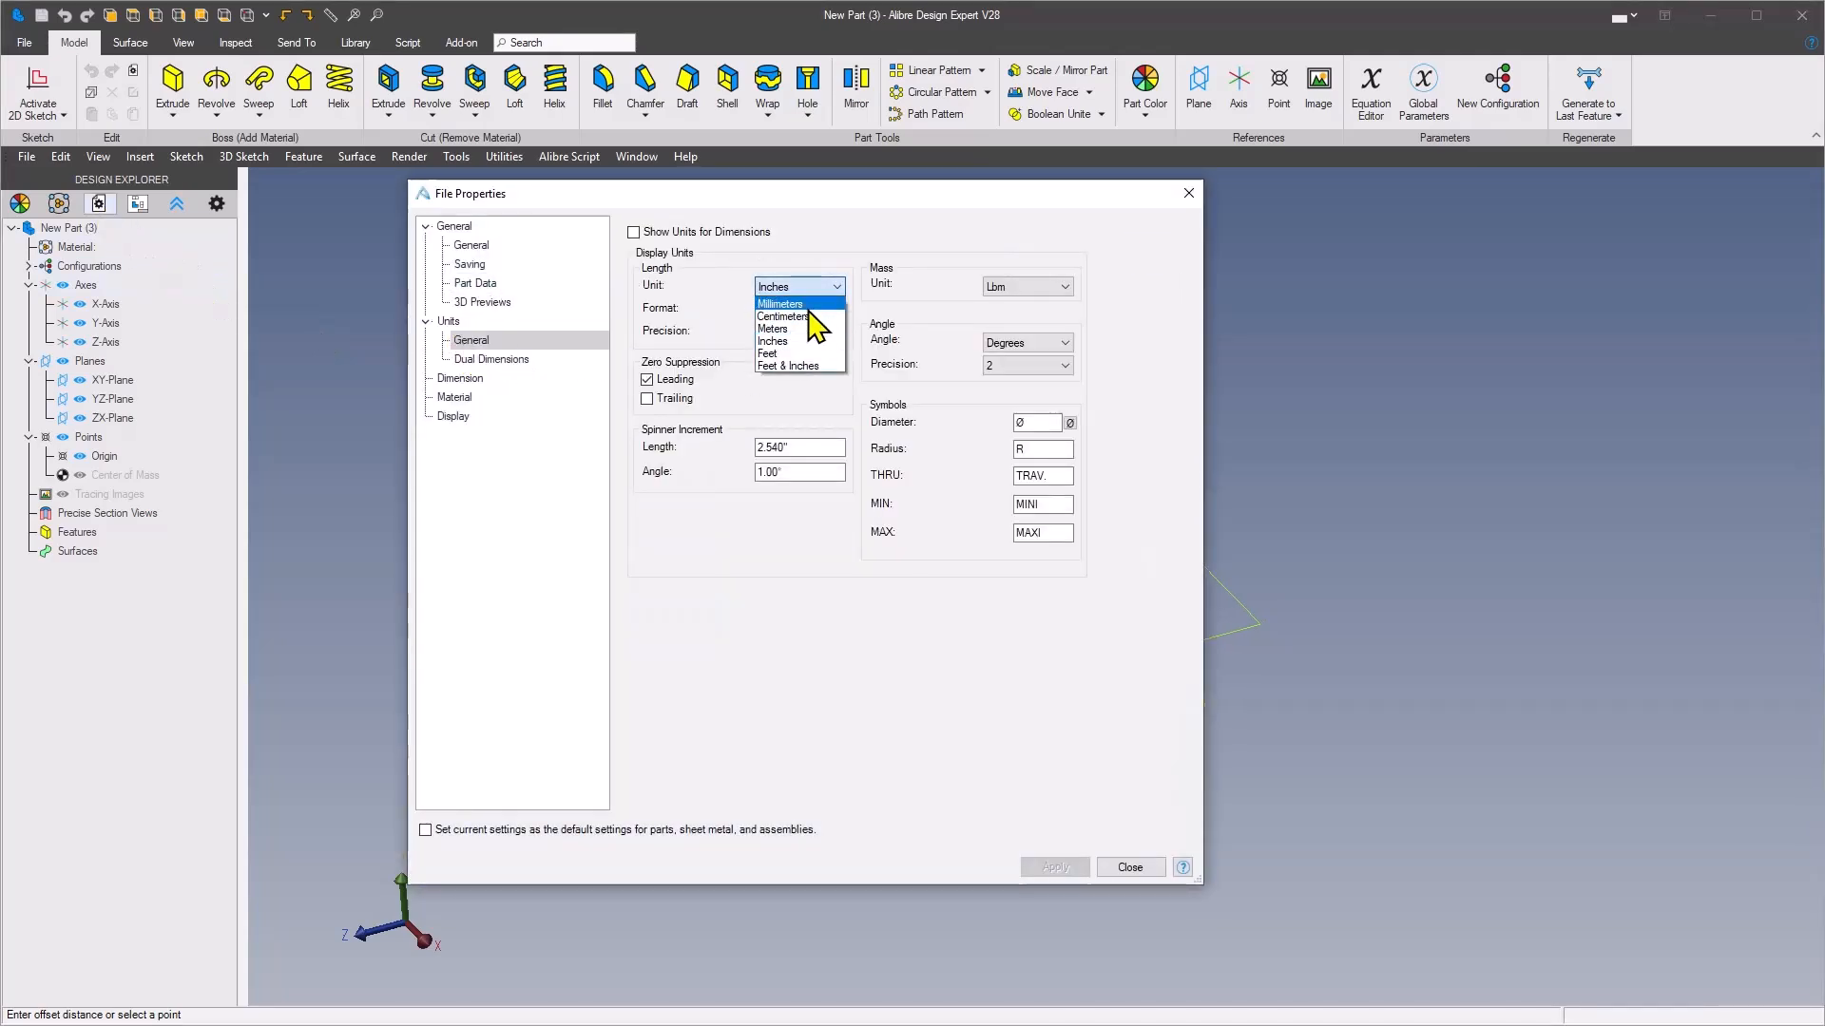
{"action": "left_click", "coordinate": [806, 305]}
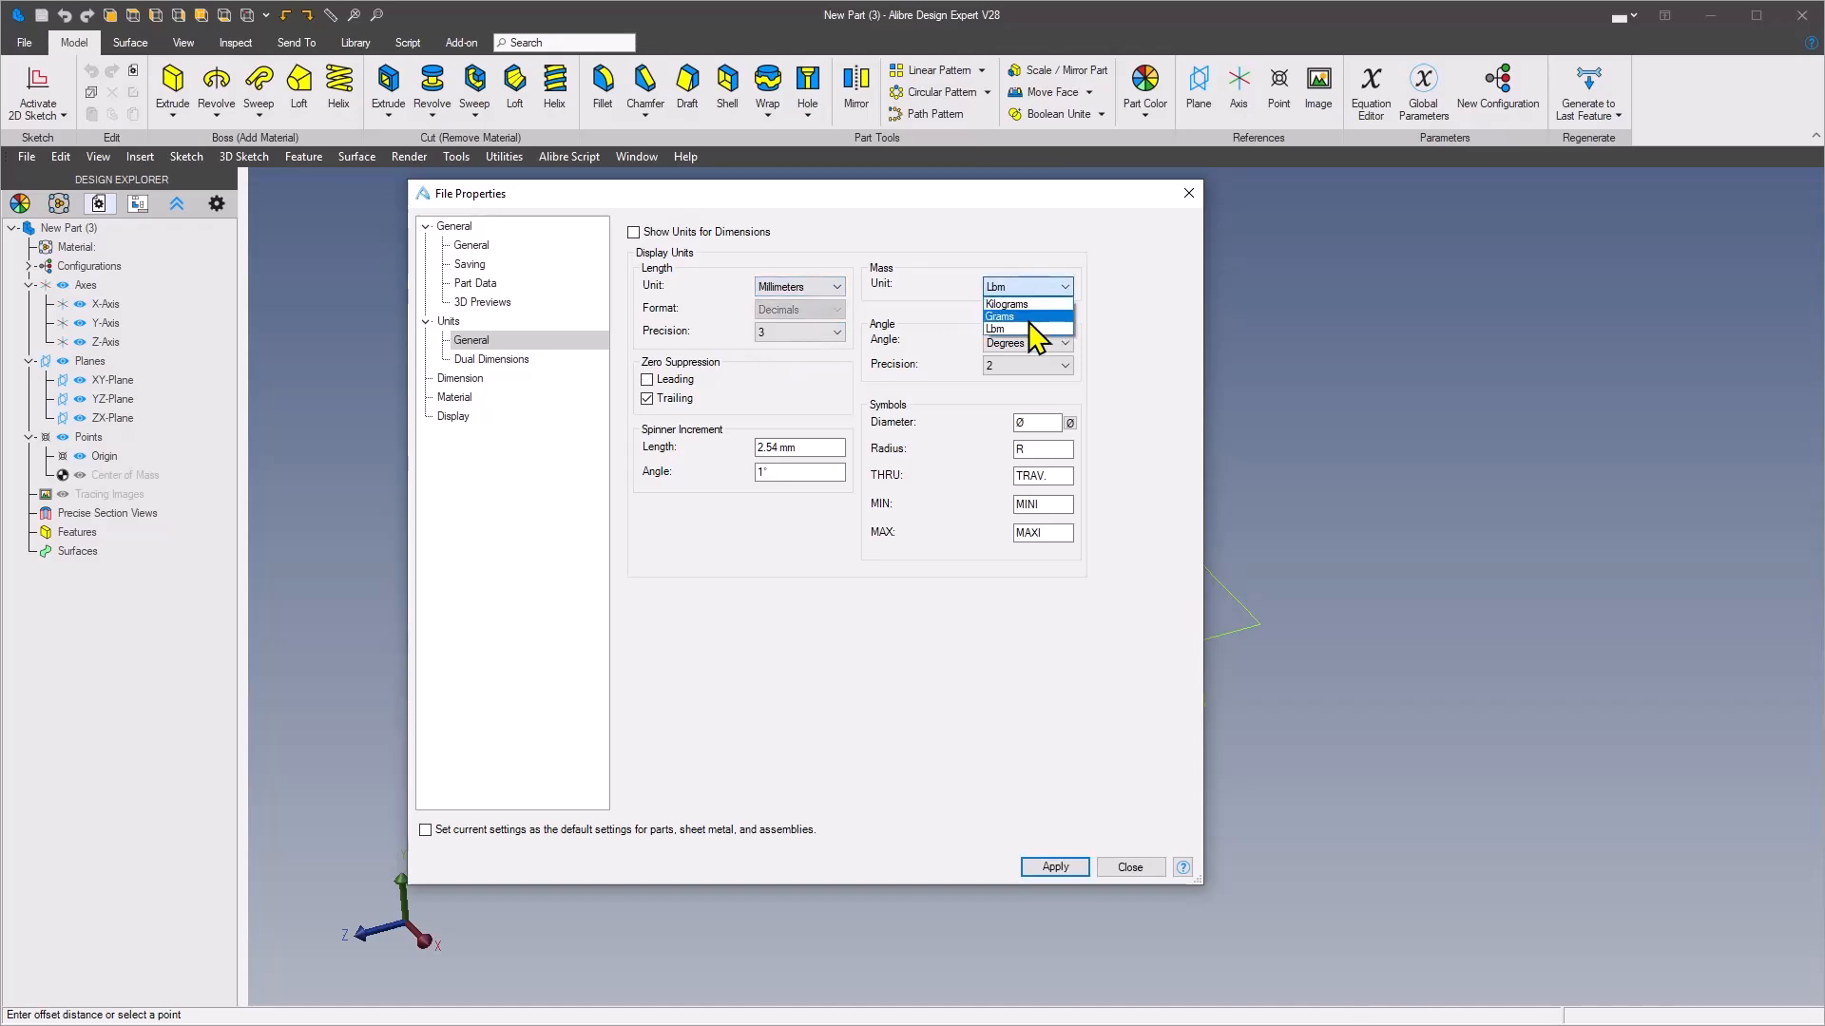
{"action": "left_click", "coordinate": [1031, 316]}
{"action": "left_click", "coordinate": [1078, 869]}
{"action": "left_click", "coordinate": [1123, 866]}
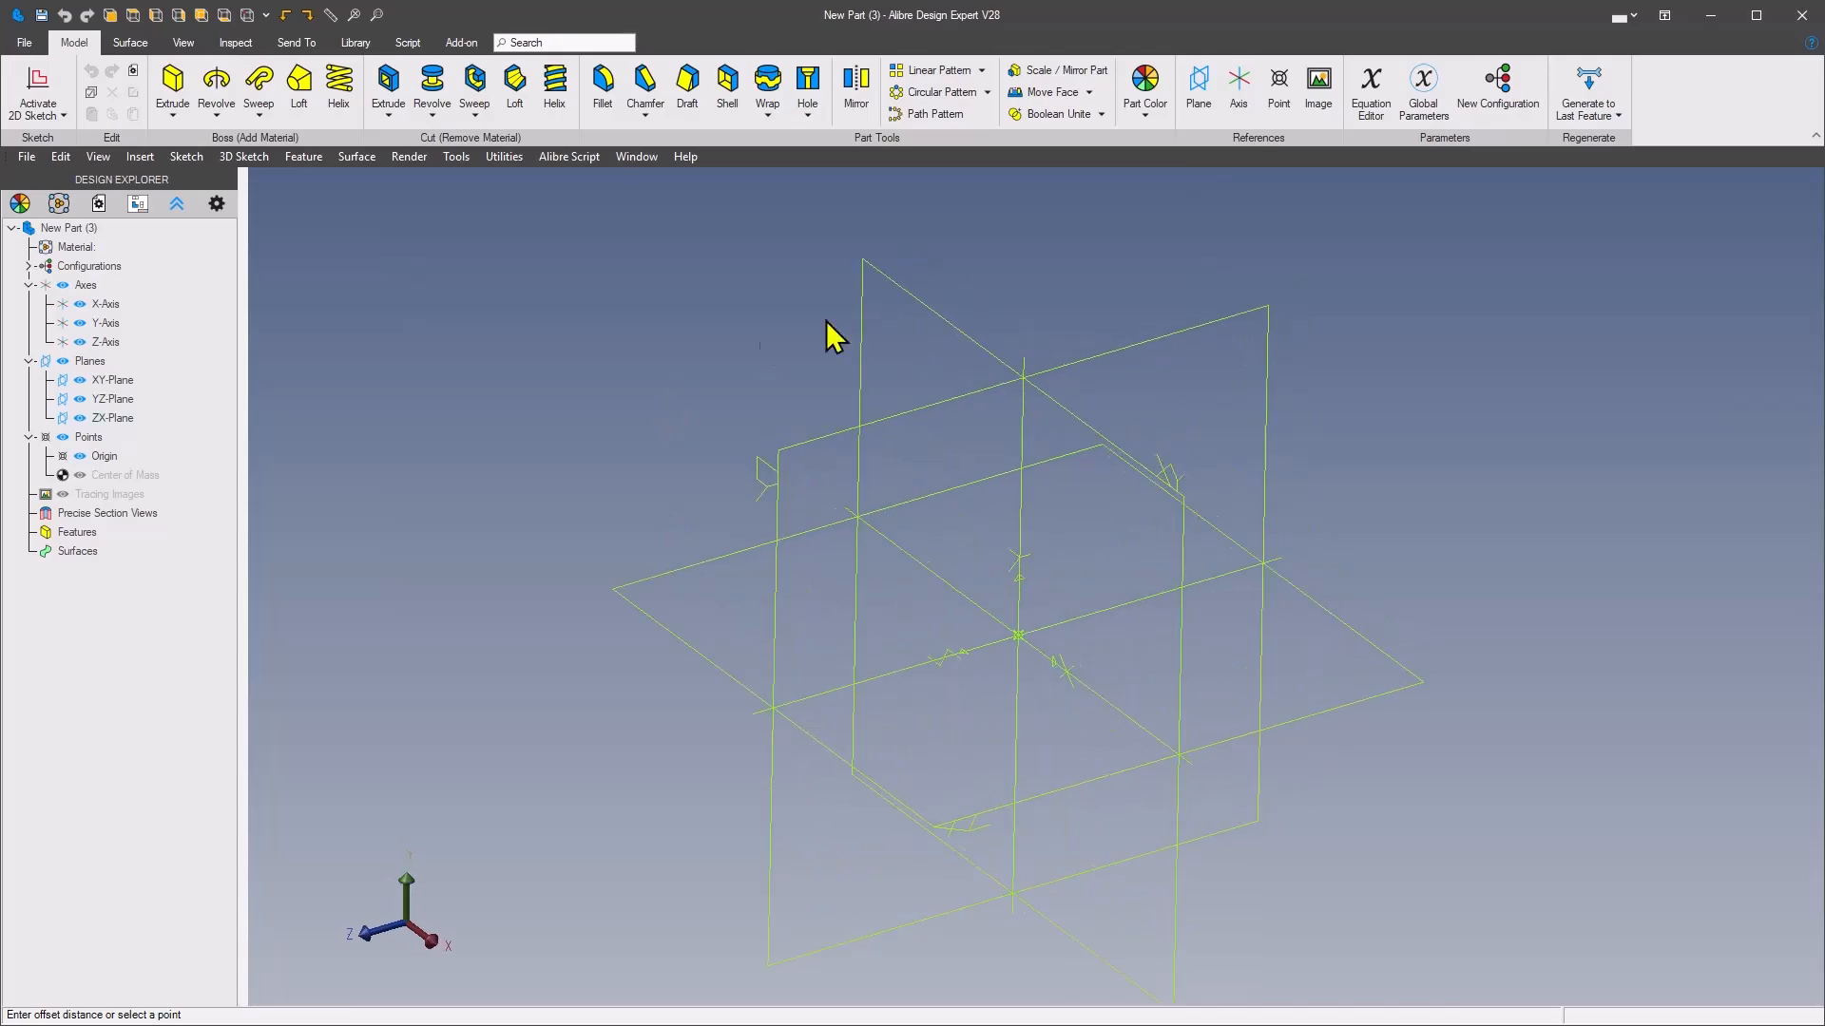
Insert a reference plane offset 2.5 mm from the XY-Plane, plus one copy spaced 0.5 mm in the reverse direction
{"action": "left_click", "coordinate": [1198, 87]}
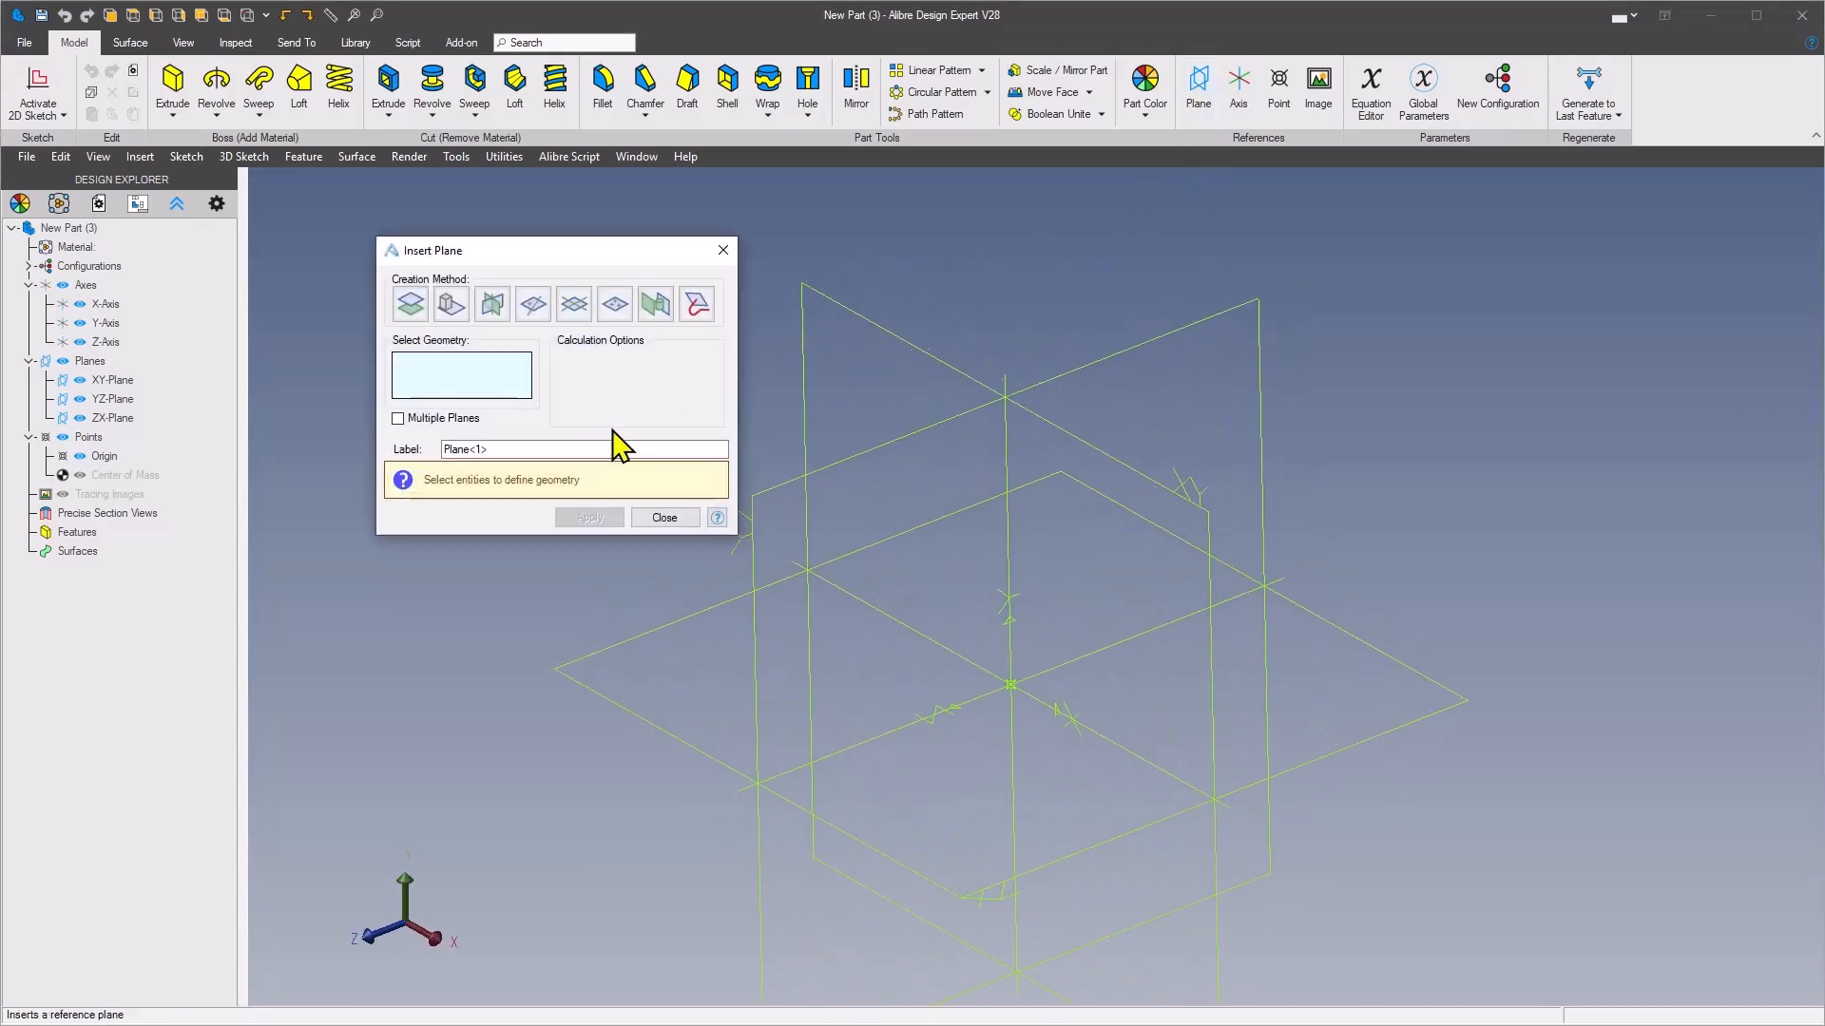
{"action": "left_click", "coordinate": [931, 333]}
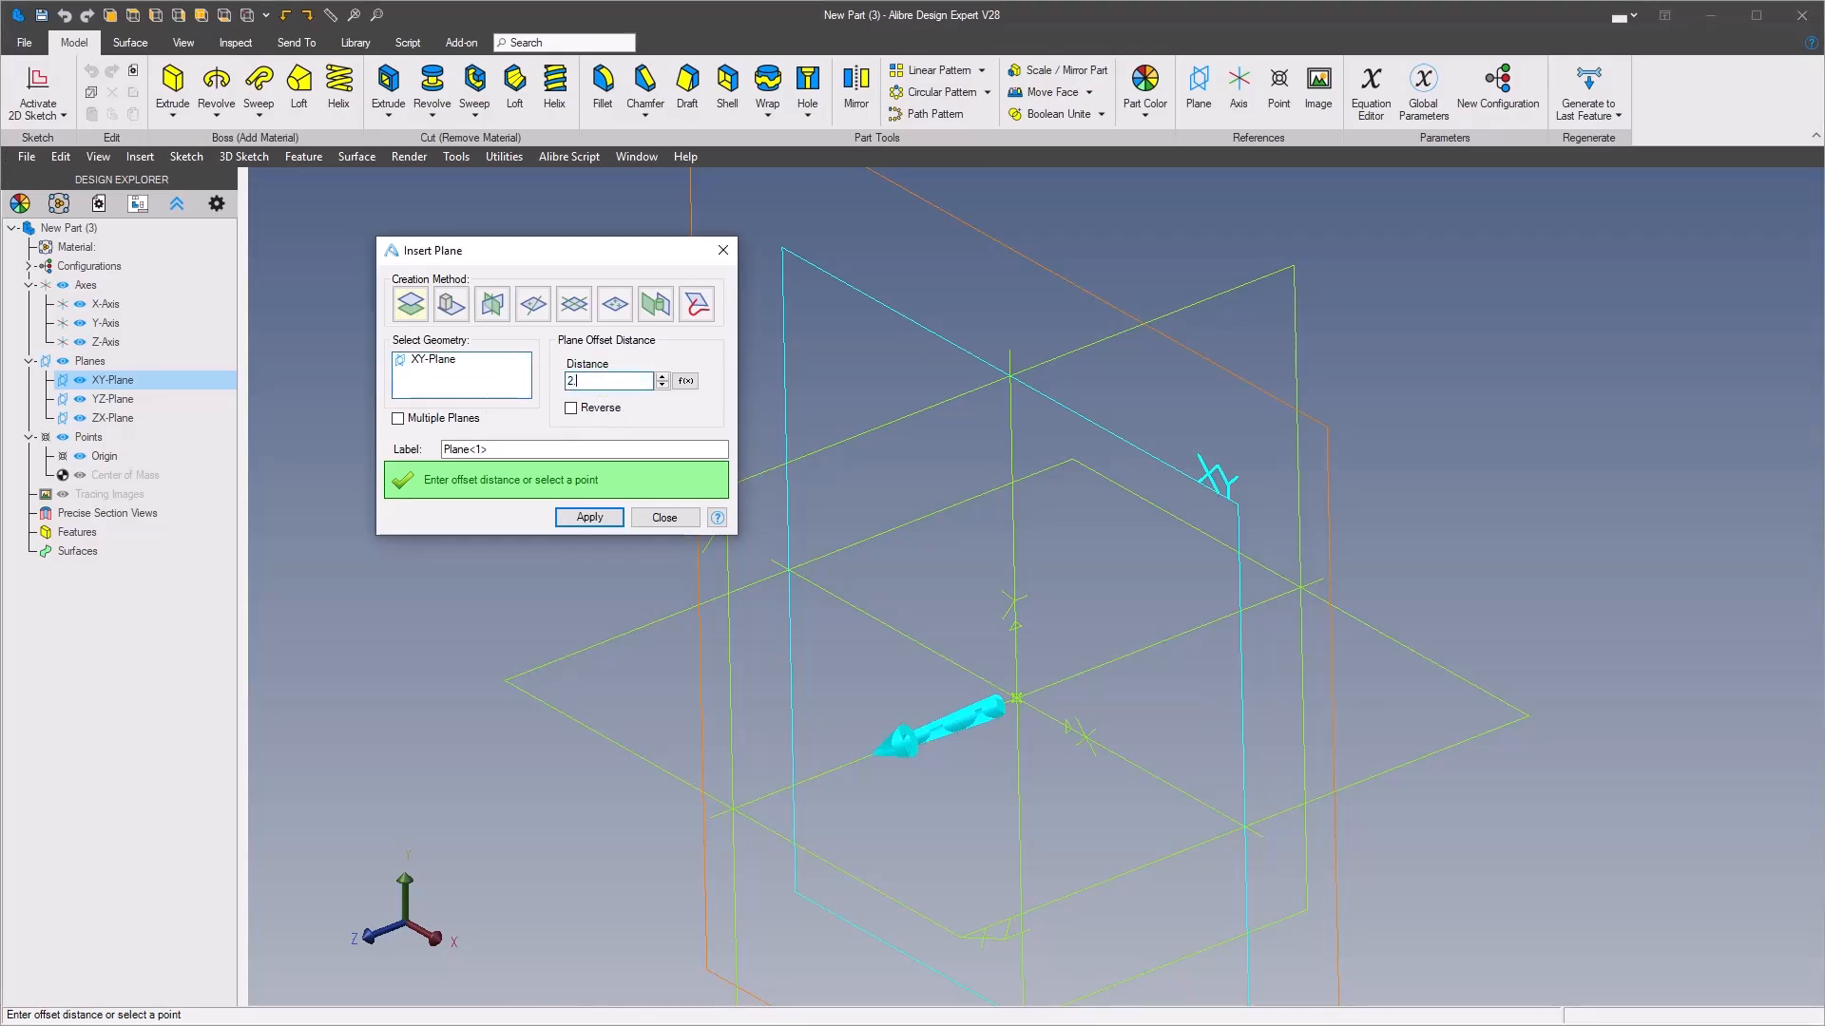
{"action": "key", "text": "Tab"}
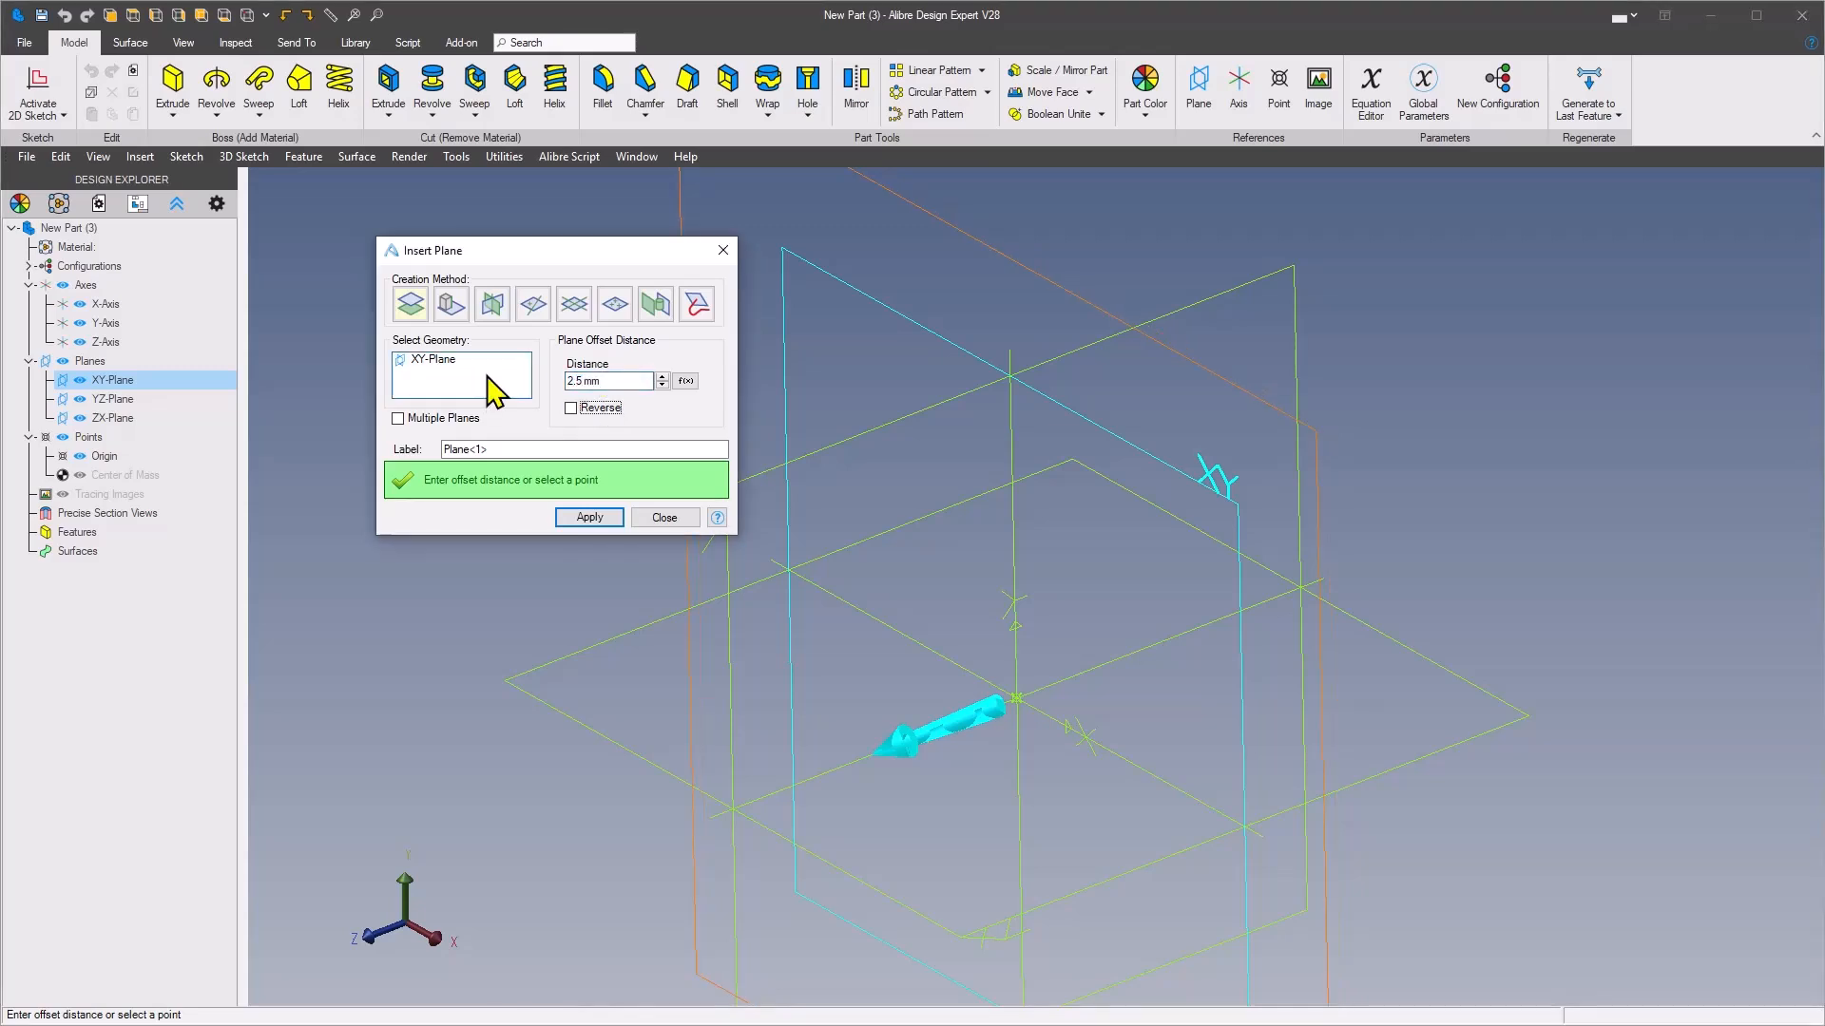
{"action": "left_click", "coordinate": [400, 420]}
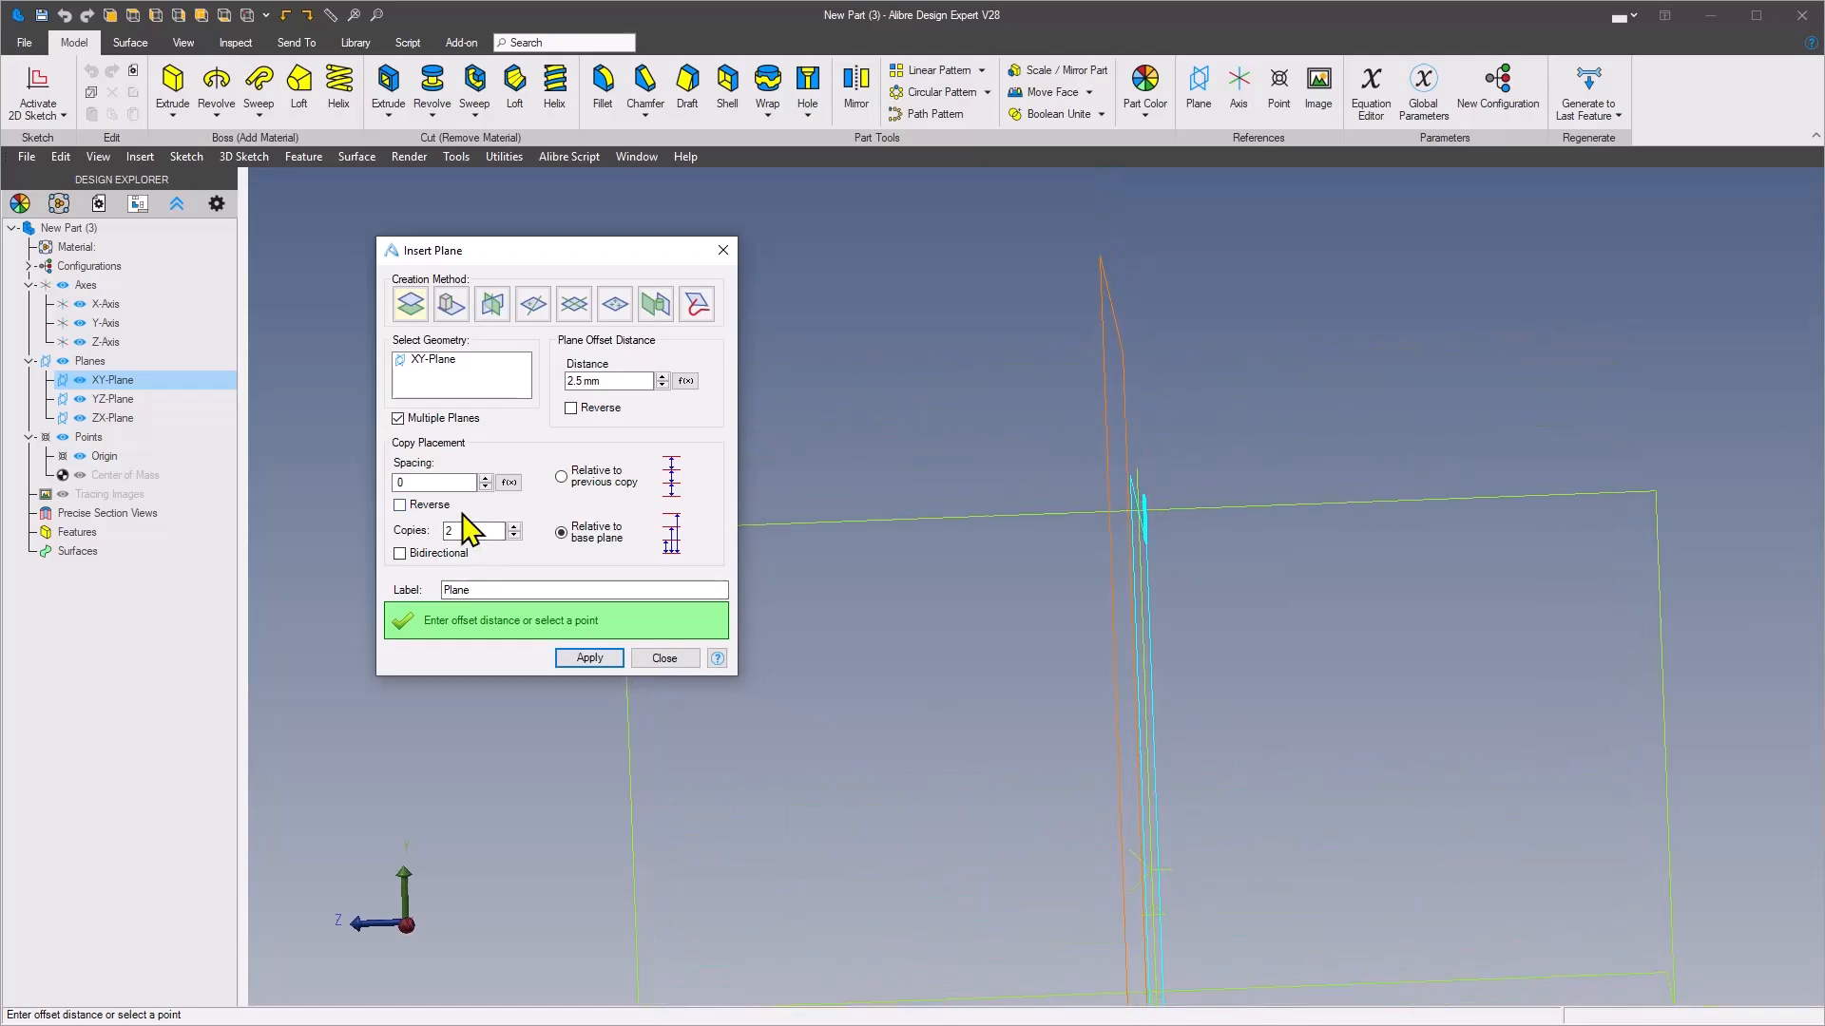
{"action": "left_click_drag", "start_coordinate": [458, 483], "coordinate": [309, 458]}
{"action": "type", "text": ".5"}
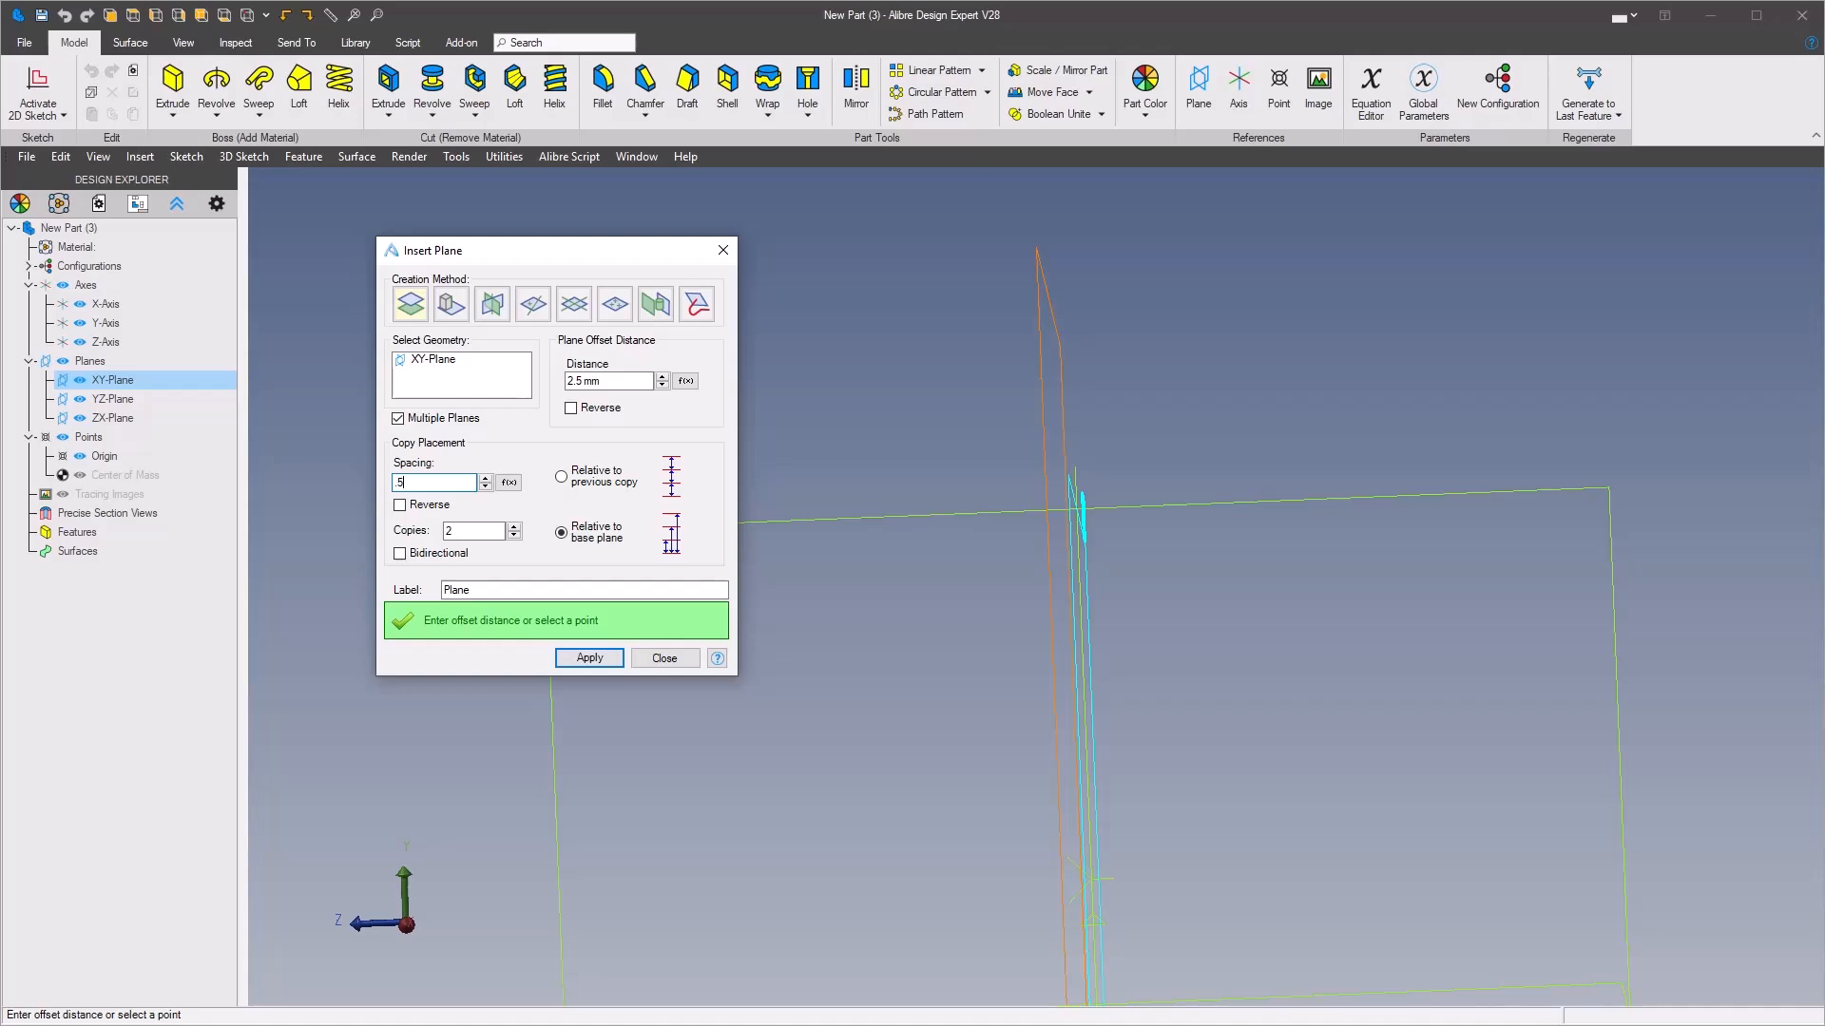
{"action": "key", "text": "Tab"}
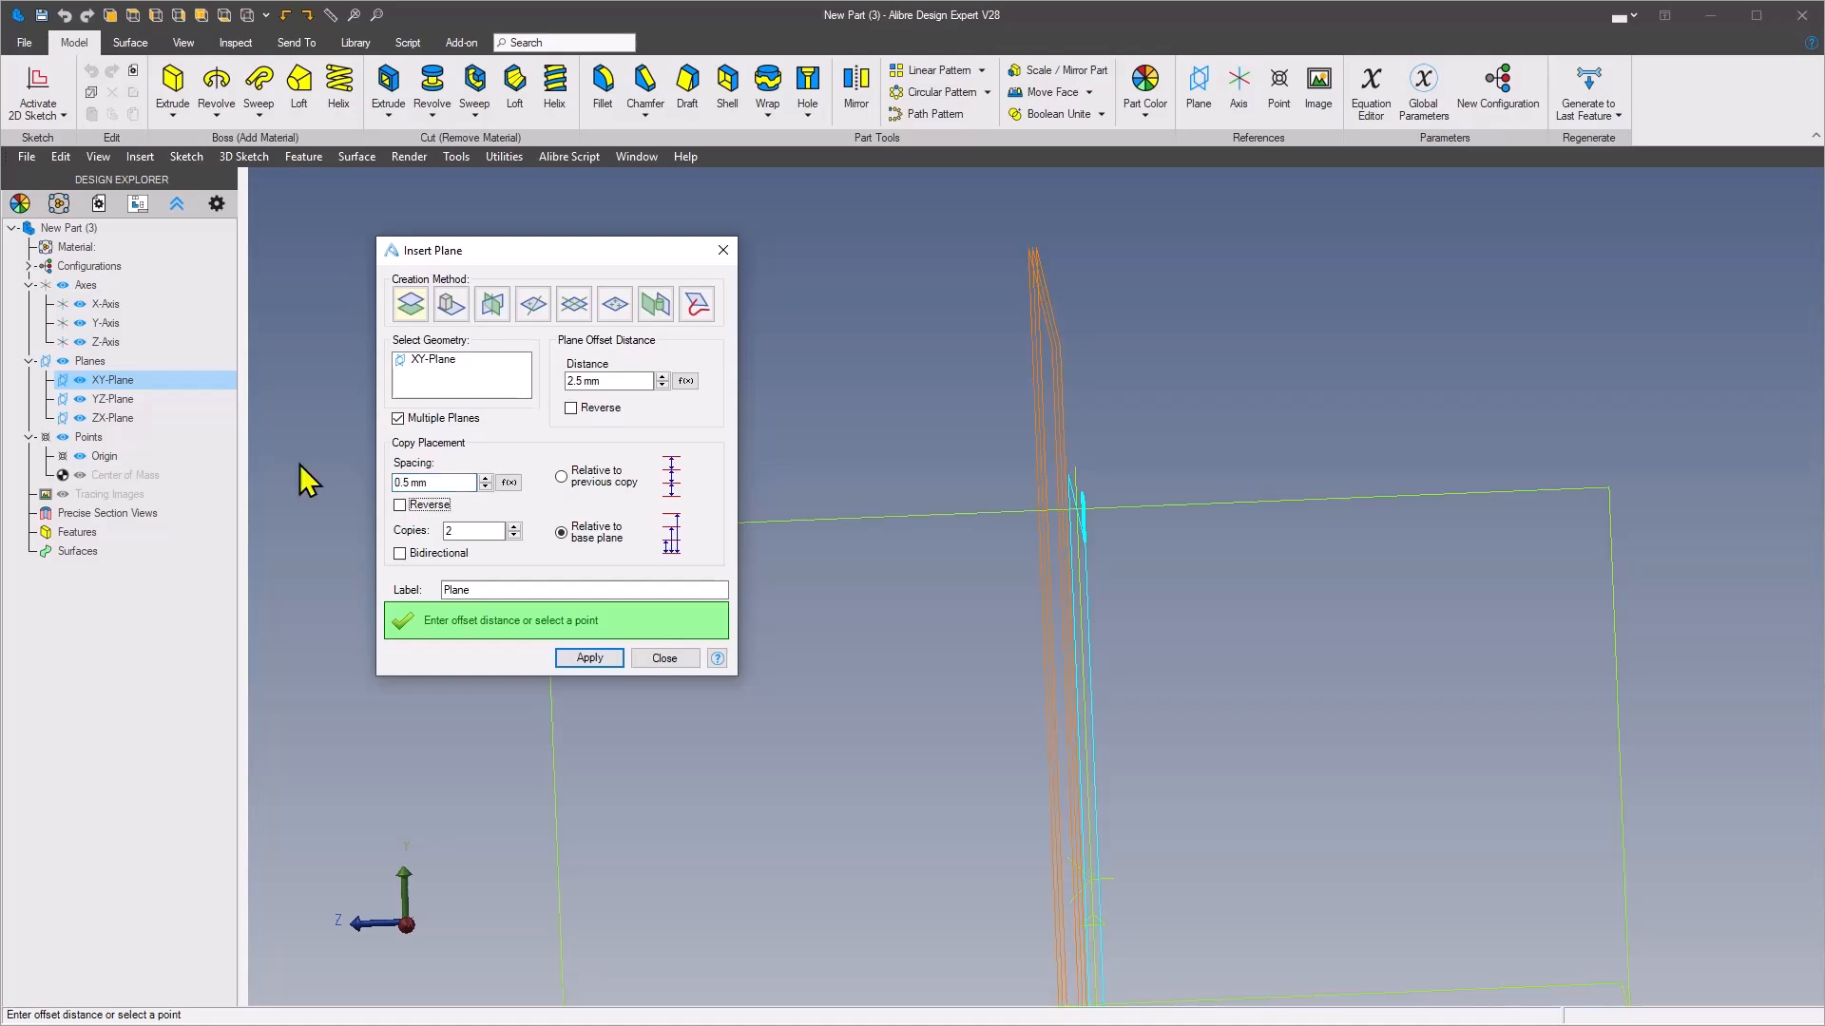
{"action": "left_click", "coordinate": [514, 535]}
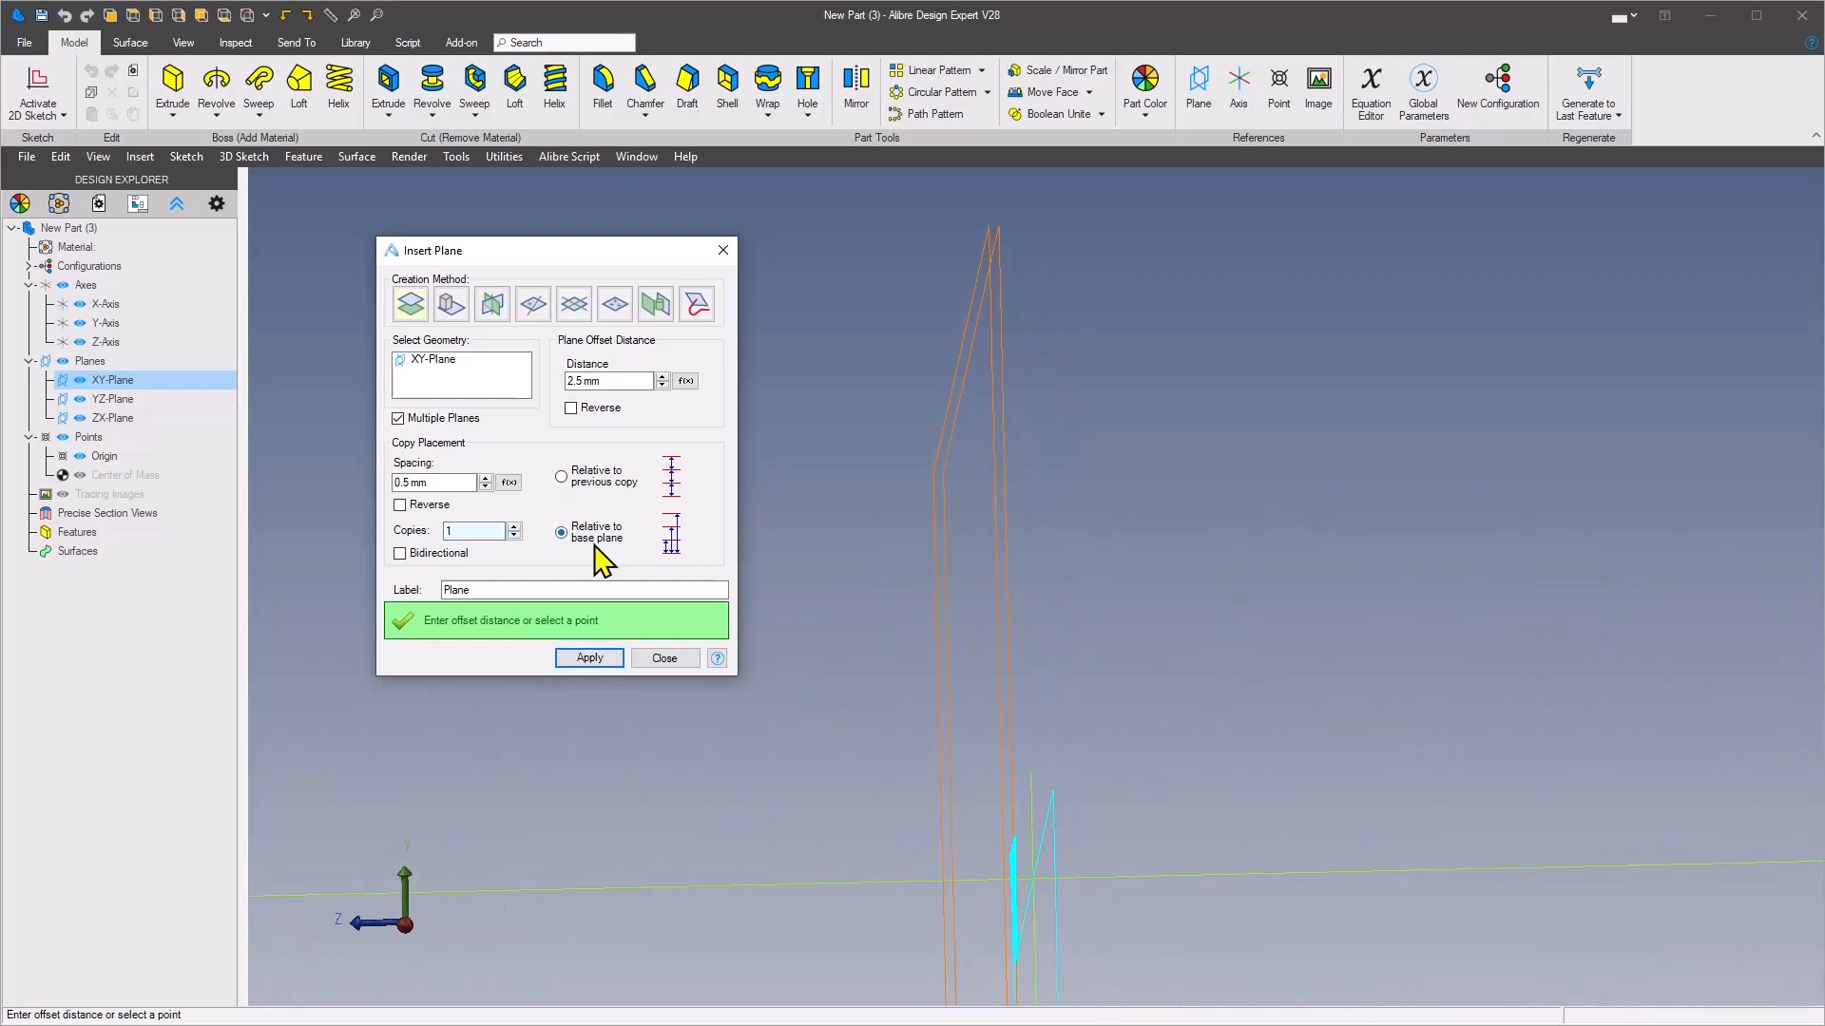
{"action": "left_click", "coordinate": [400, 505]}
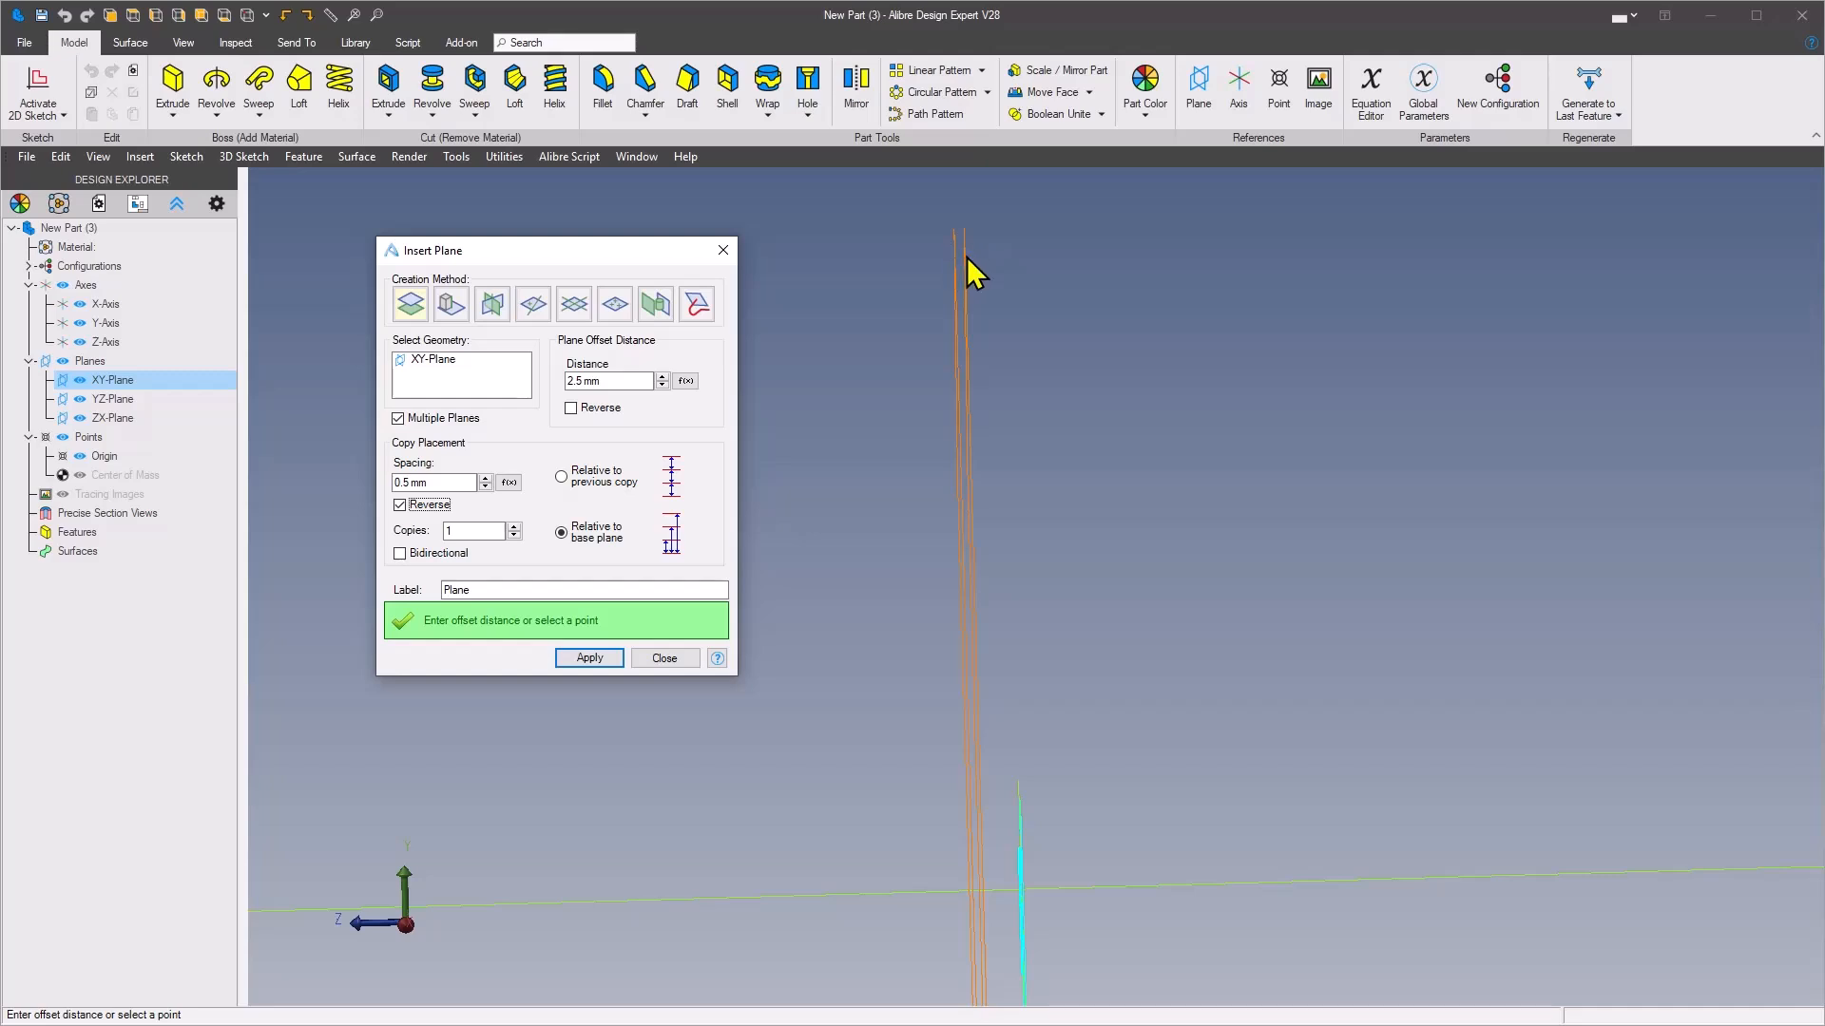
{"action": "left_click", "coordinate": [600, 659]}
{"action": "left_click", "coordinate": [684, 657]}
Sketch a regular 12-sided polygon inscribed in its helper circle on the XY-Plane, centred on the origin with a vertex above it
{"action": "middle_click_drag", "start_coordinate": [720, 612], "coordinate": [768, 338]}
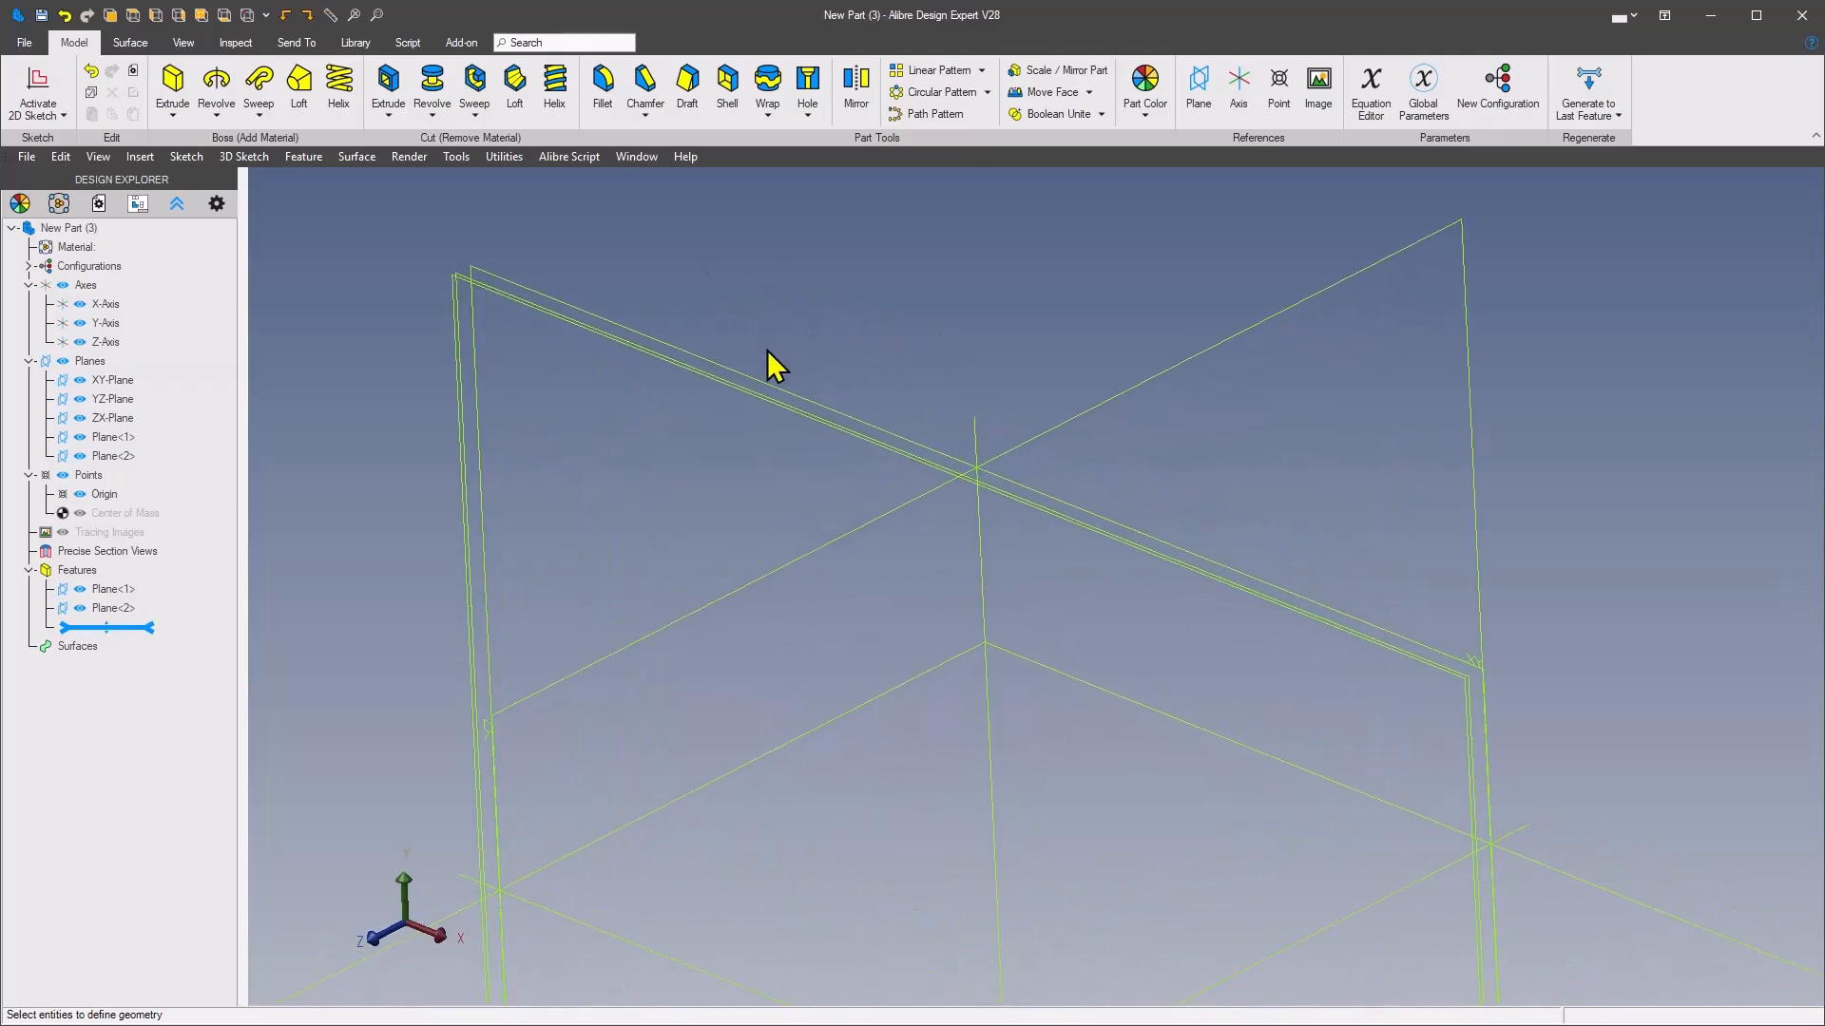
{"action": "right_click", "coordinate": [762, 375]}
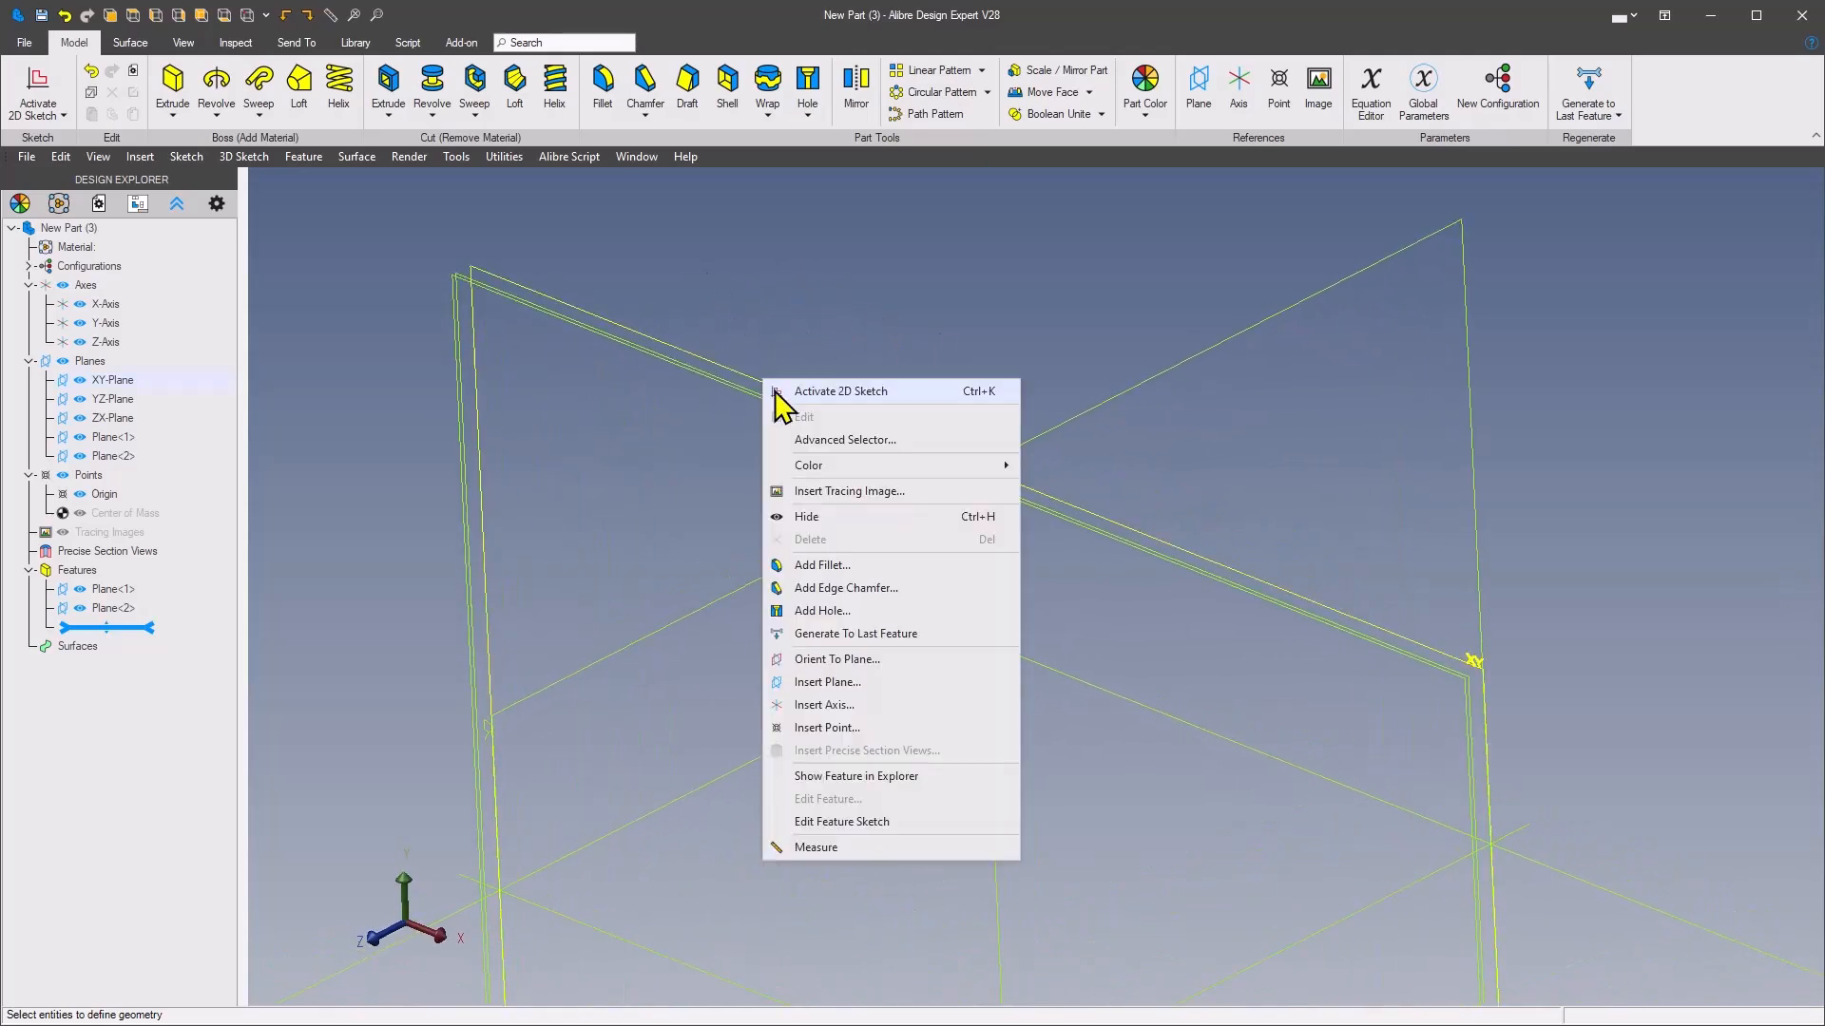
{"action": "left_click", "coordinate": [854, 390]}
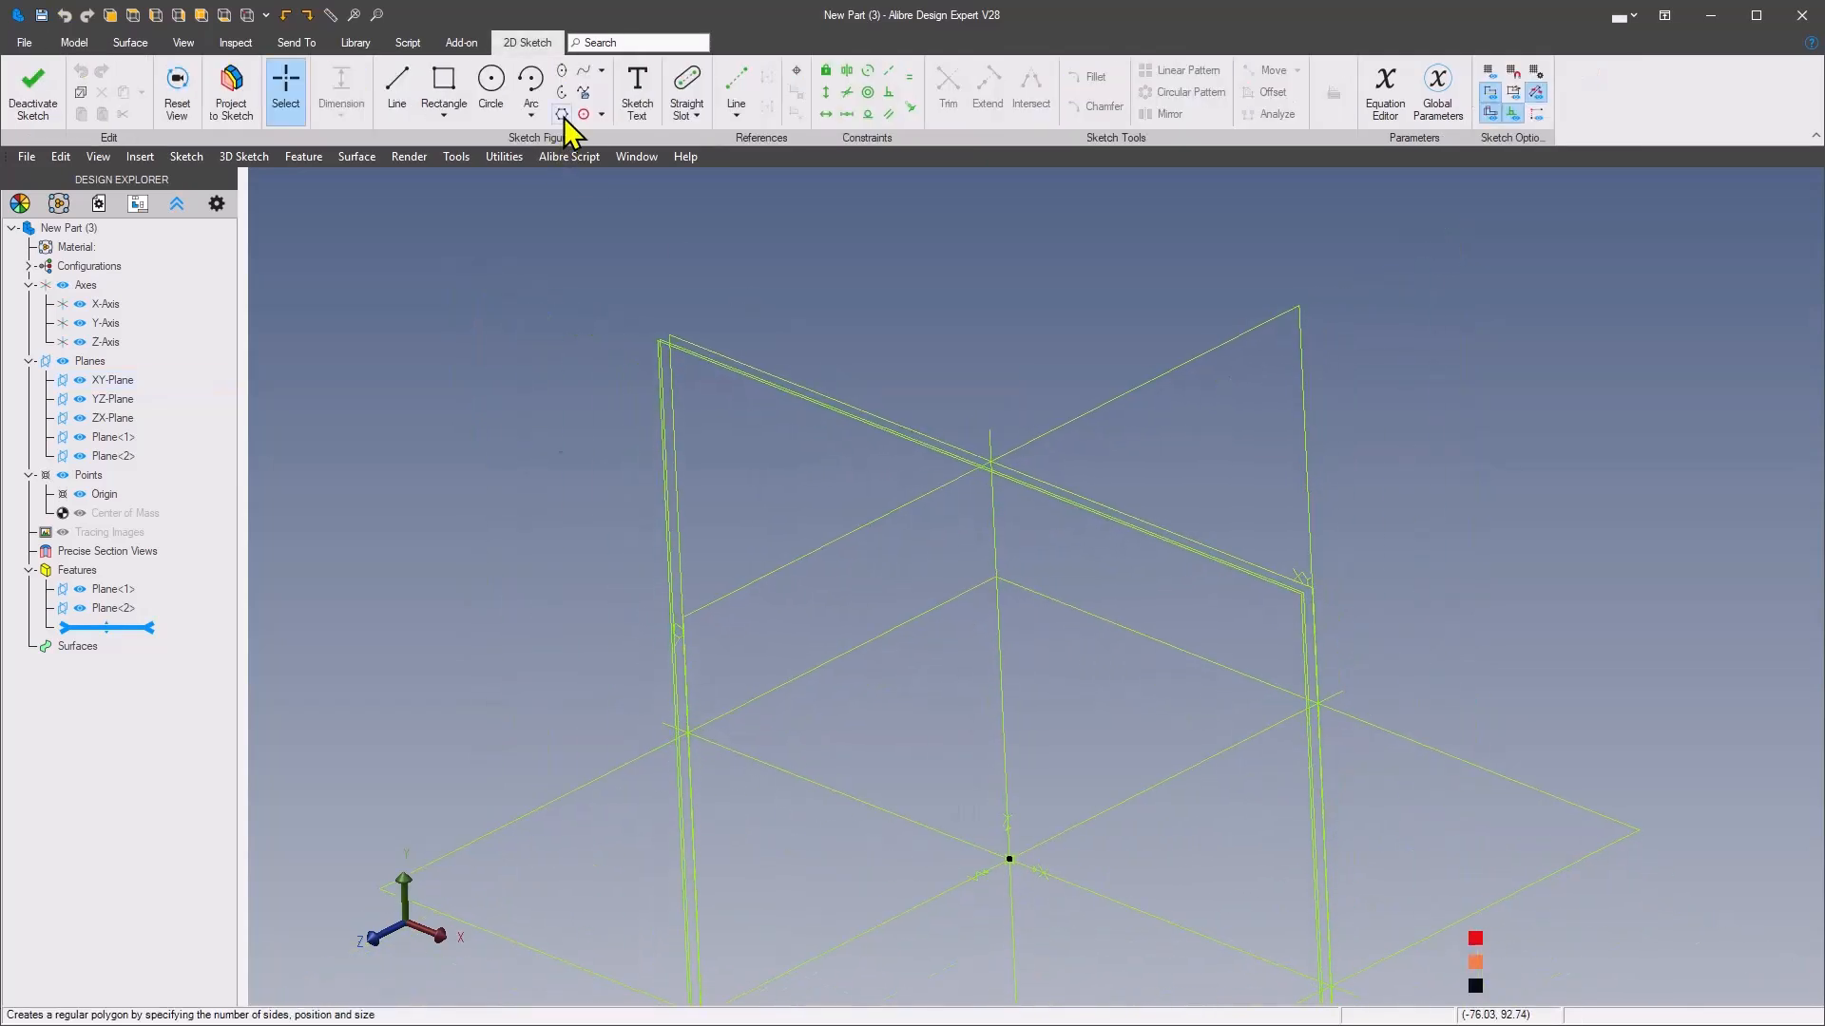
{"action": "left_click", "coordinate": [562, 115]}
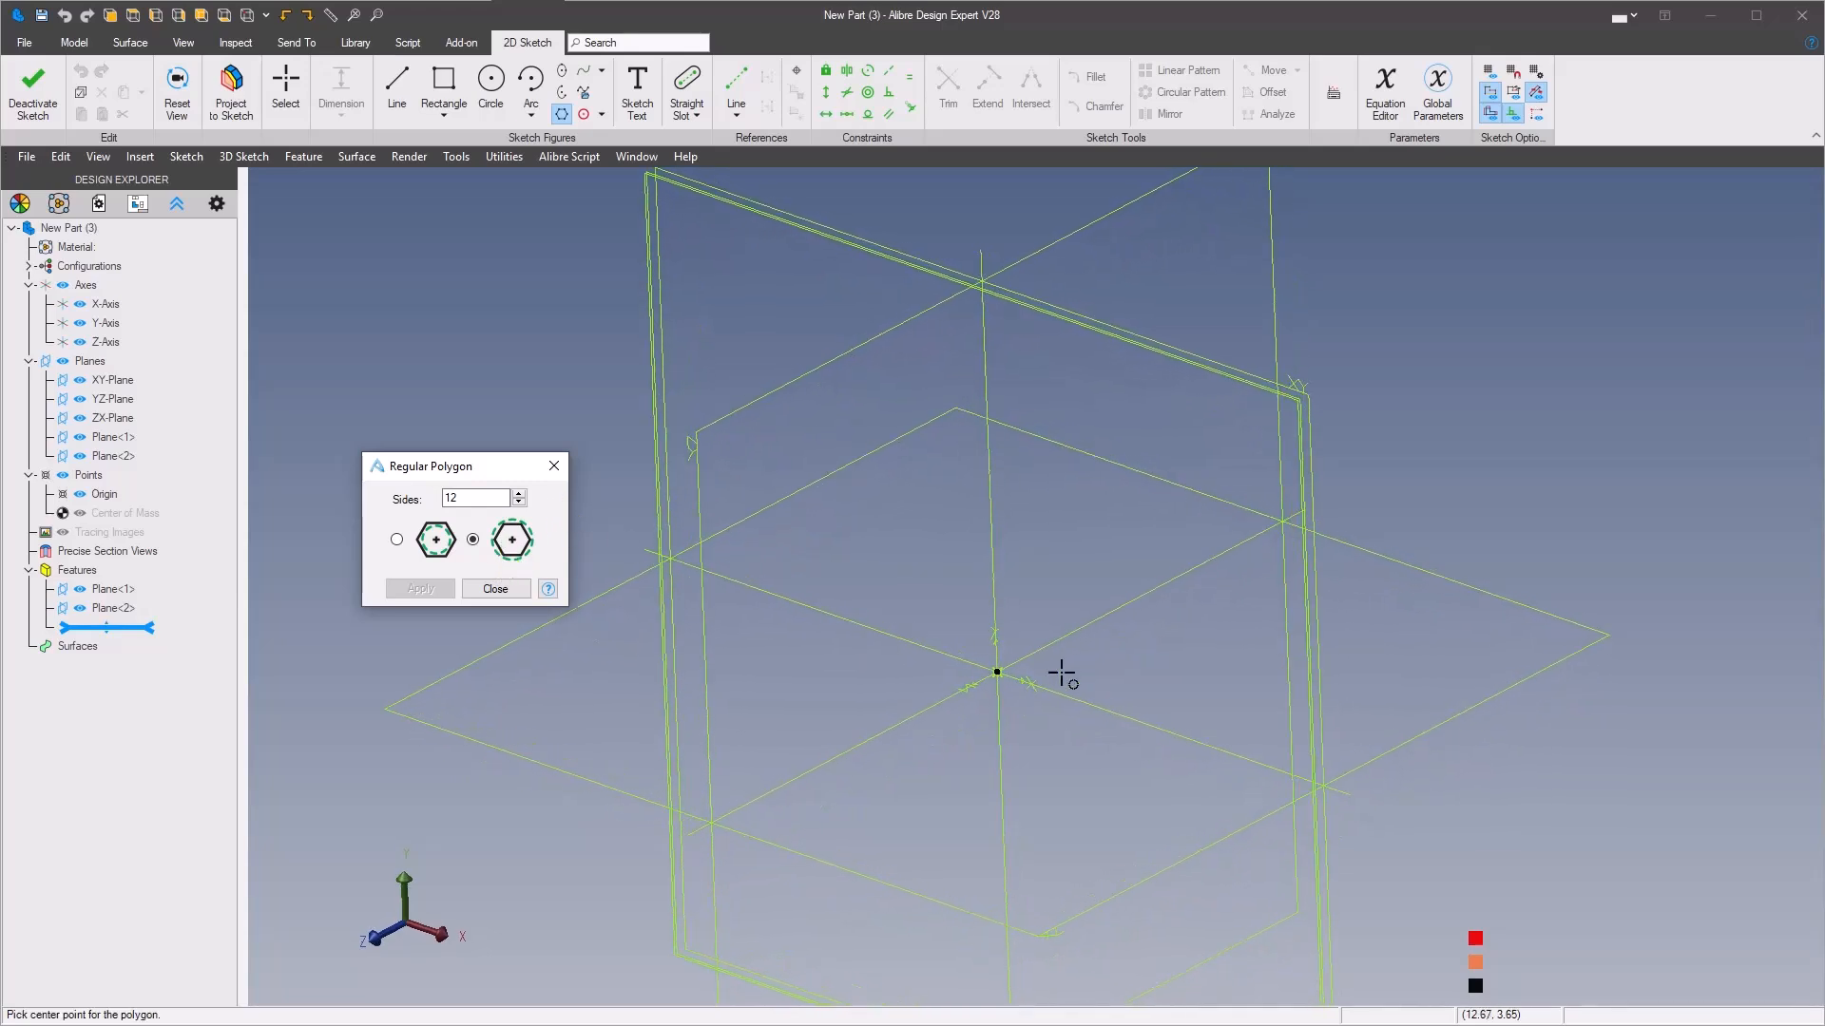
{"action": "left_click", "coordinate": [998, 672]}
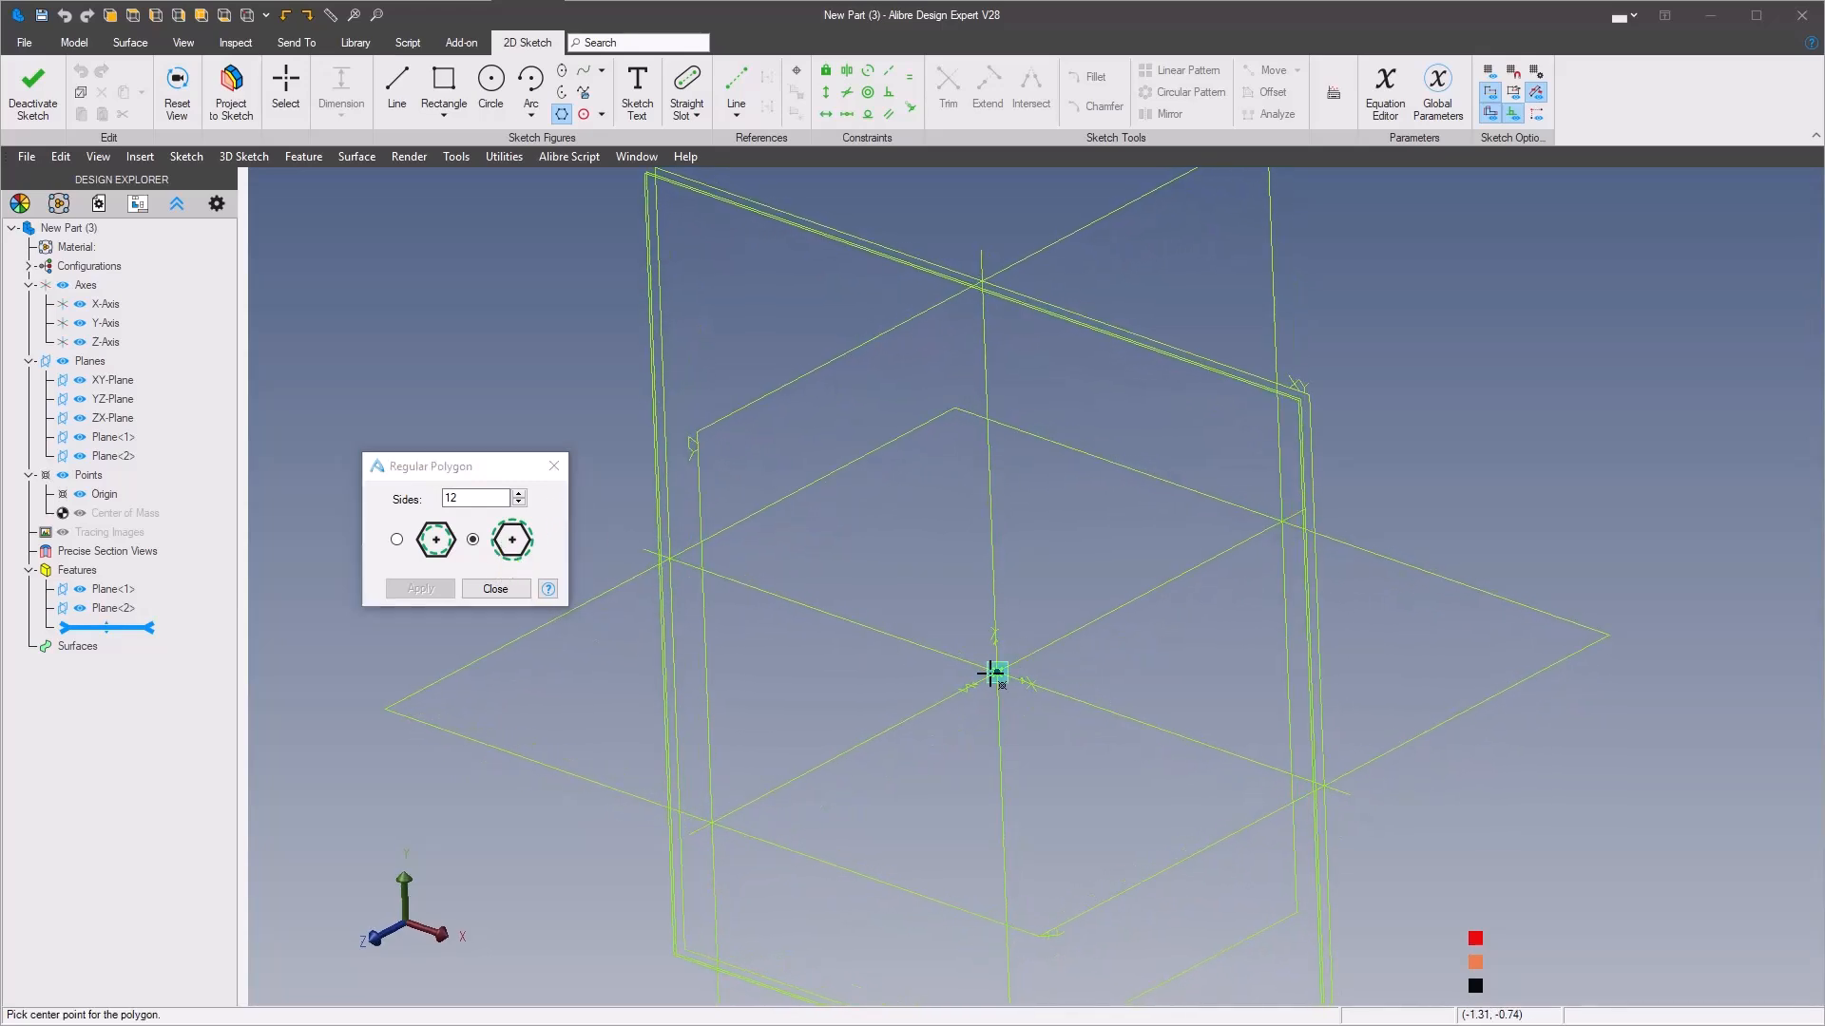
{"action": "left_click", "coordinate": [983, 391]}
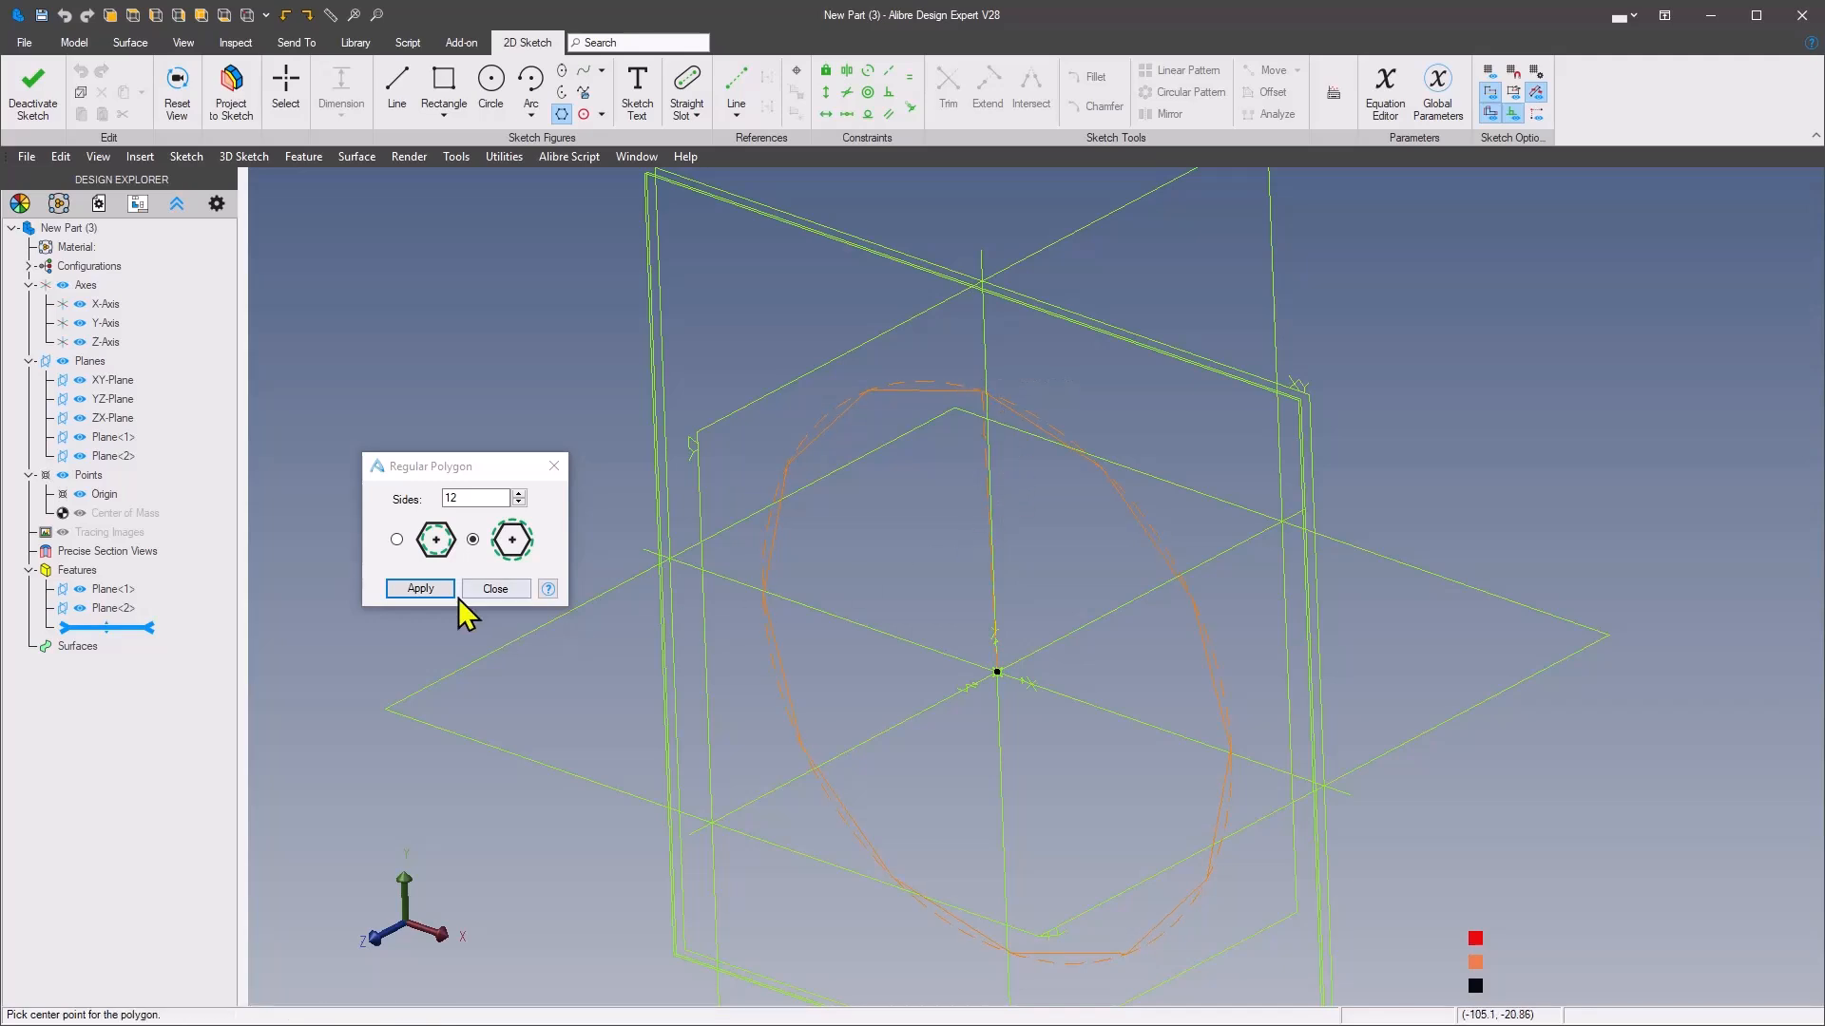
{"action": "left_click", "coordinate": [419, 590]}
{"action": "left_click", "coordinate": [491, 592]}
Consult the ring's reference drawing and constrain the polygon's top vertex vertically in line with the origin
{"action": "mouse_move", "coordinate": [876, 564]}
{"action": "middle_mouse_down"}
{"action": "mouse_move", "coordinate": [986, 533]}
{"action": "mouse_move", "coordinate": [960, 581]}
{"action": "middle_mouse_up"}
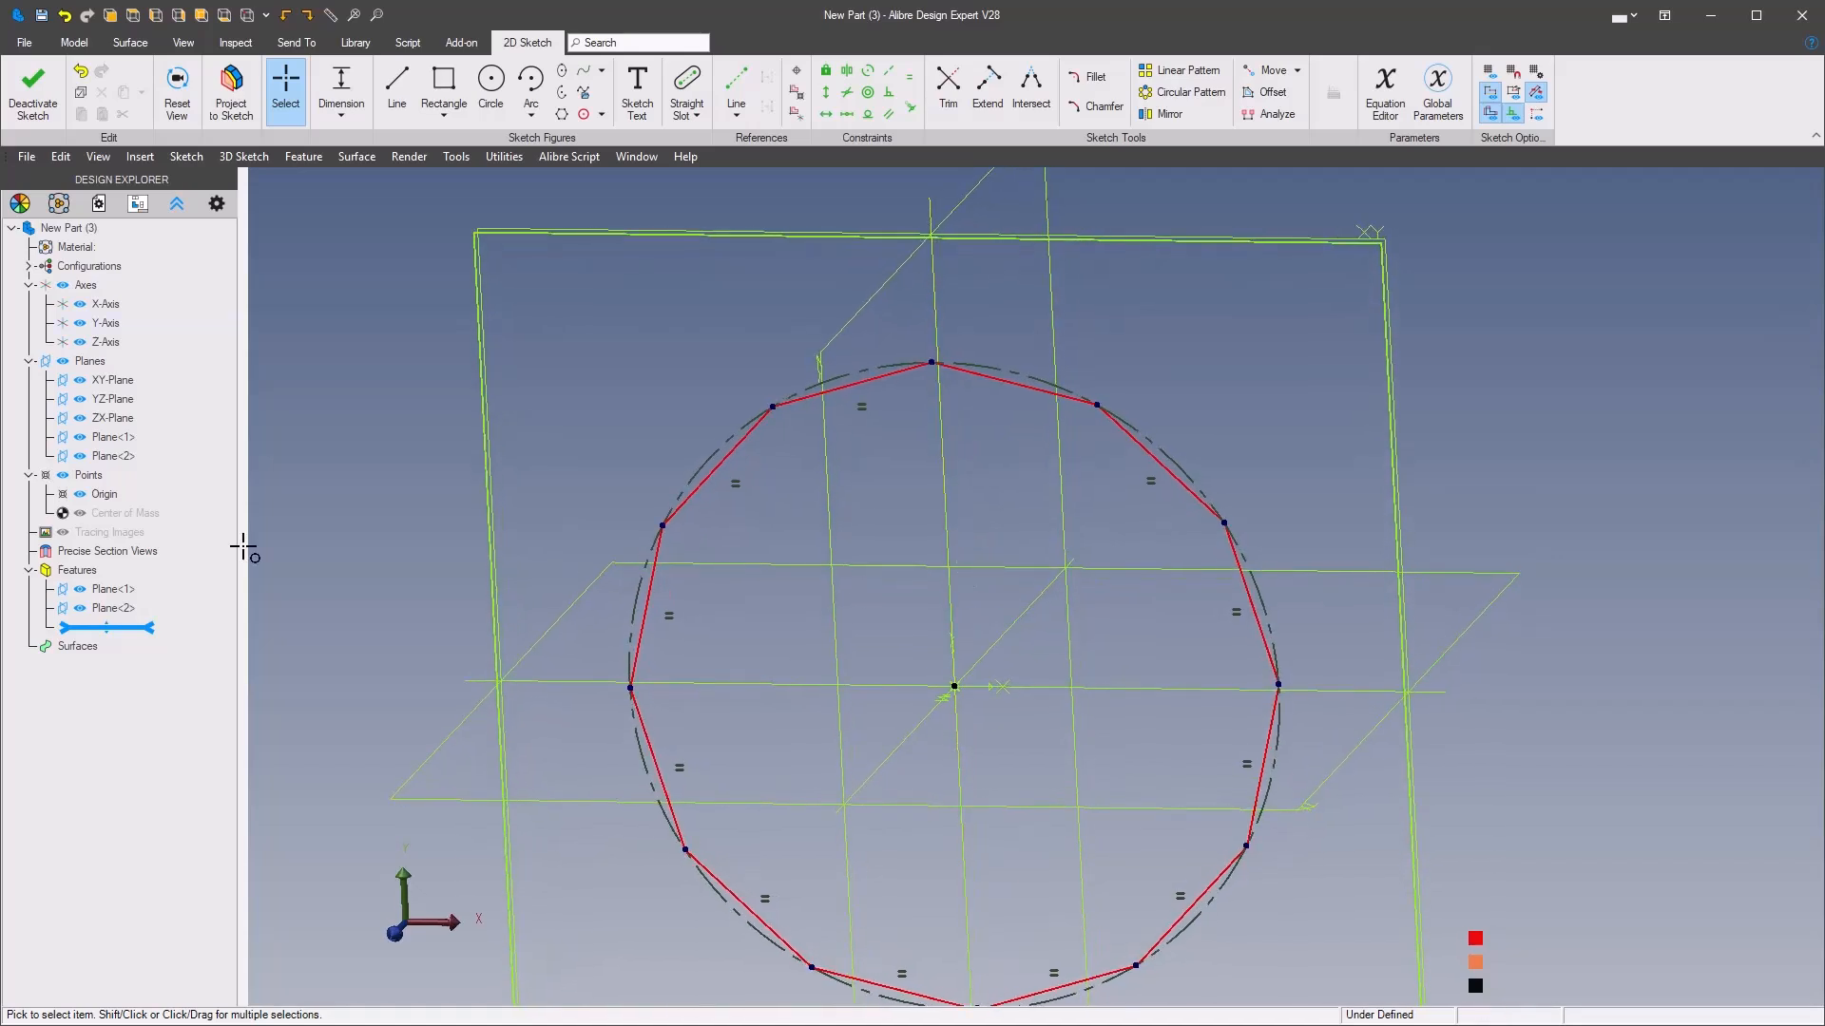
{"action": "left_click_drag", "start_coordinate": [0, 228], "coordinate": [1375, 154]}
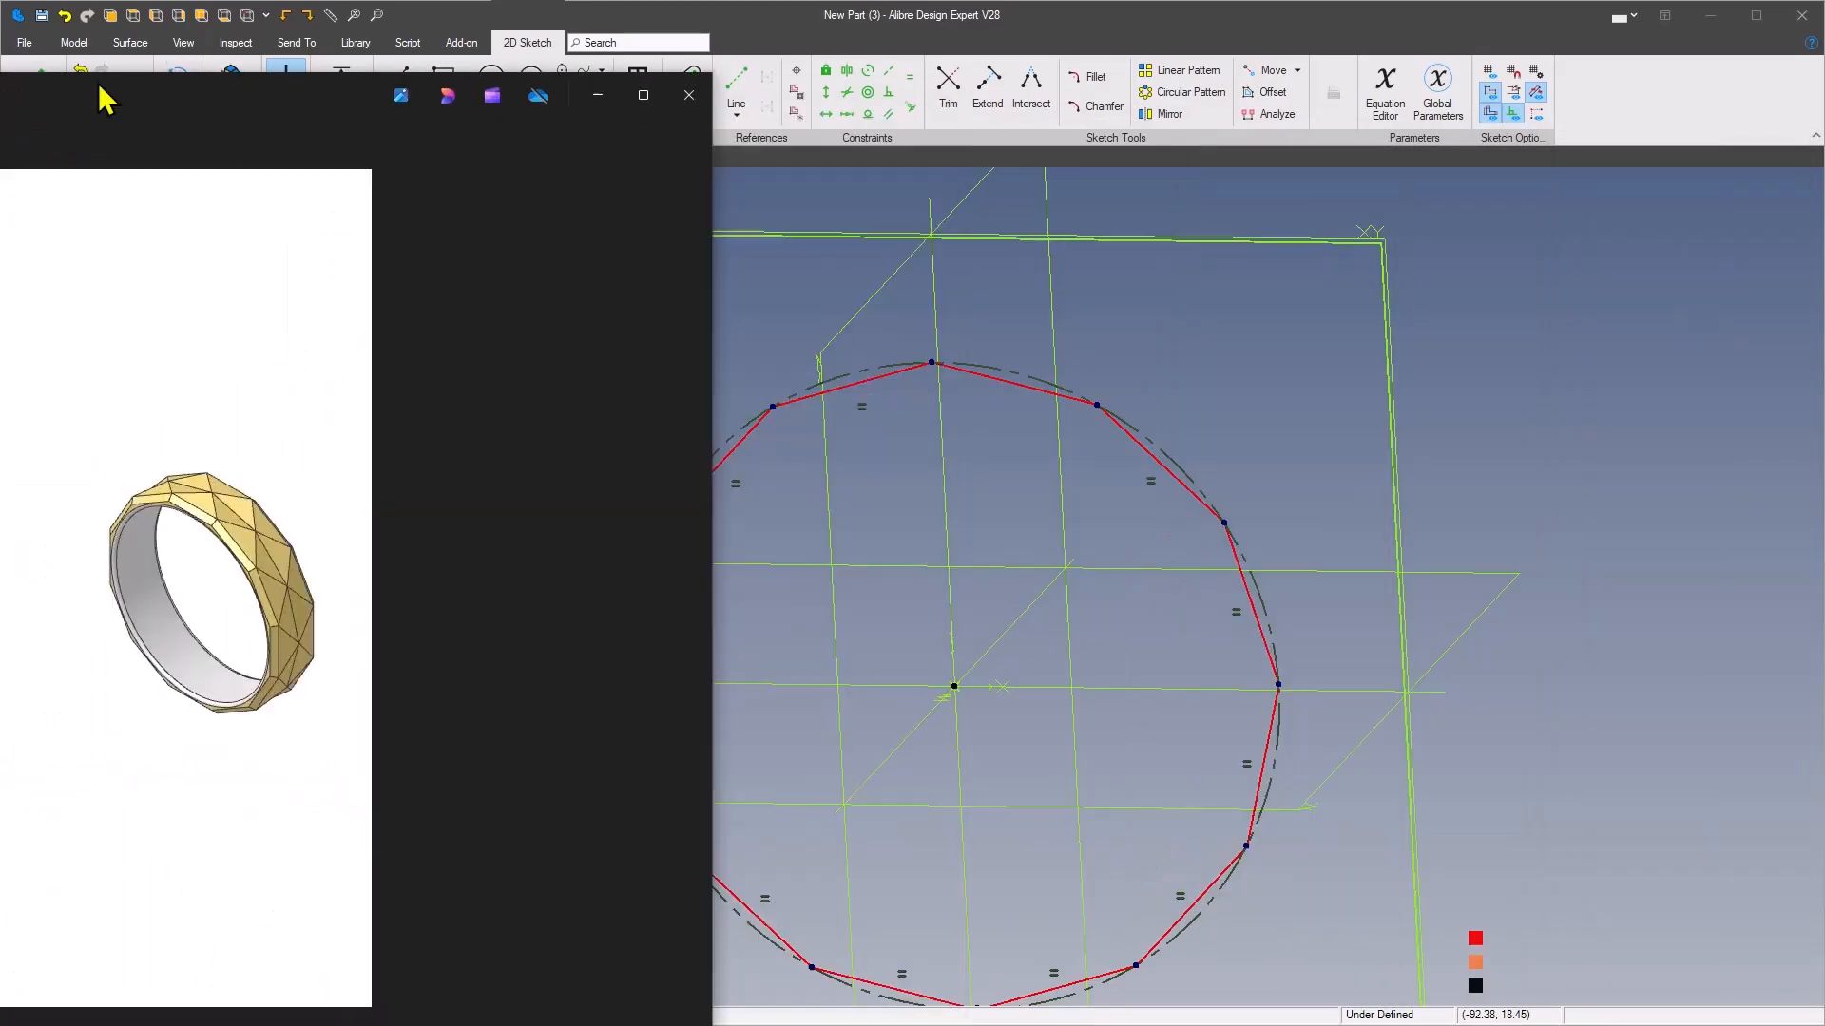
{"action": "left_click", "coordinate": [101, 89]}
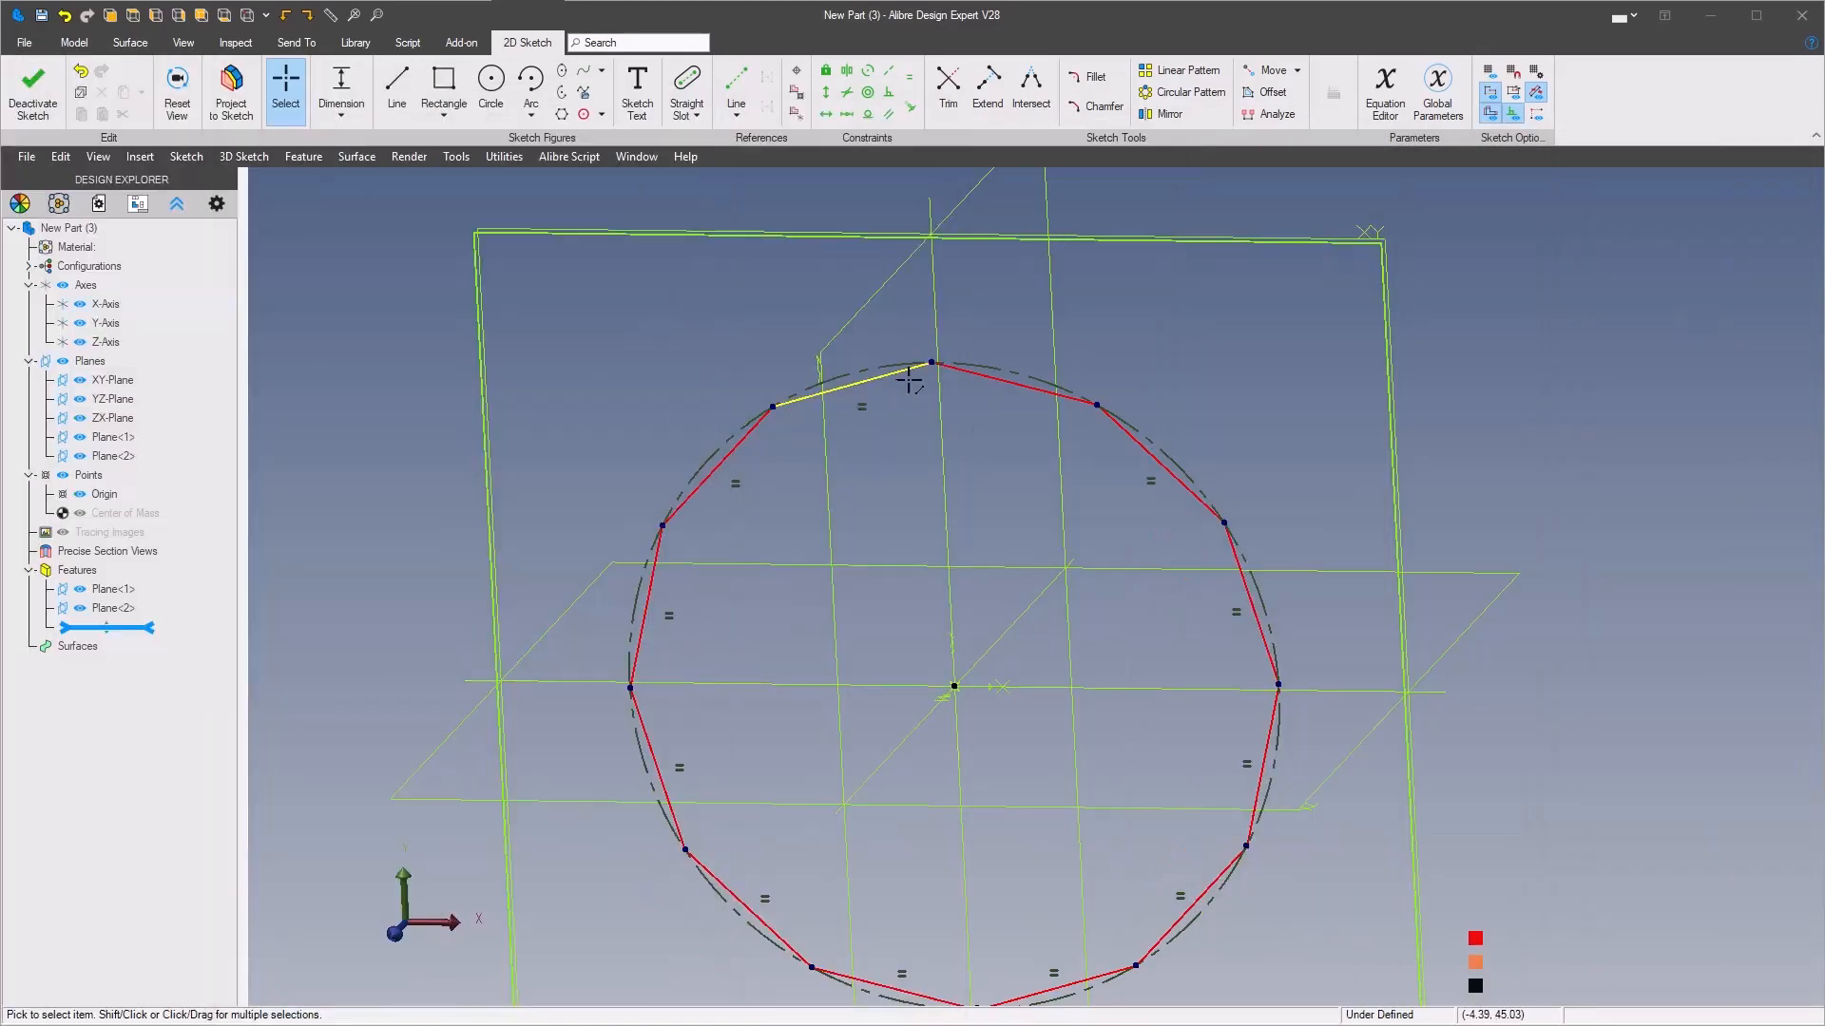
{"action": "right_click", "coordinate": [1021, 514]}
{"action": "left_click", "coordinate": [1364, 460]}
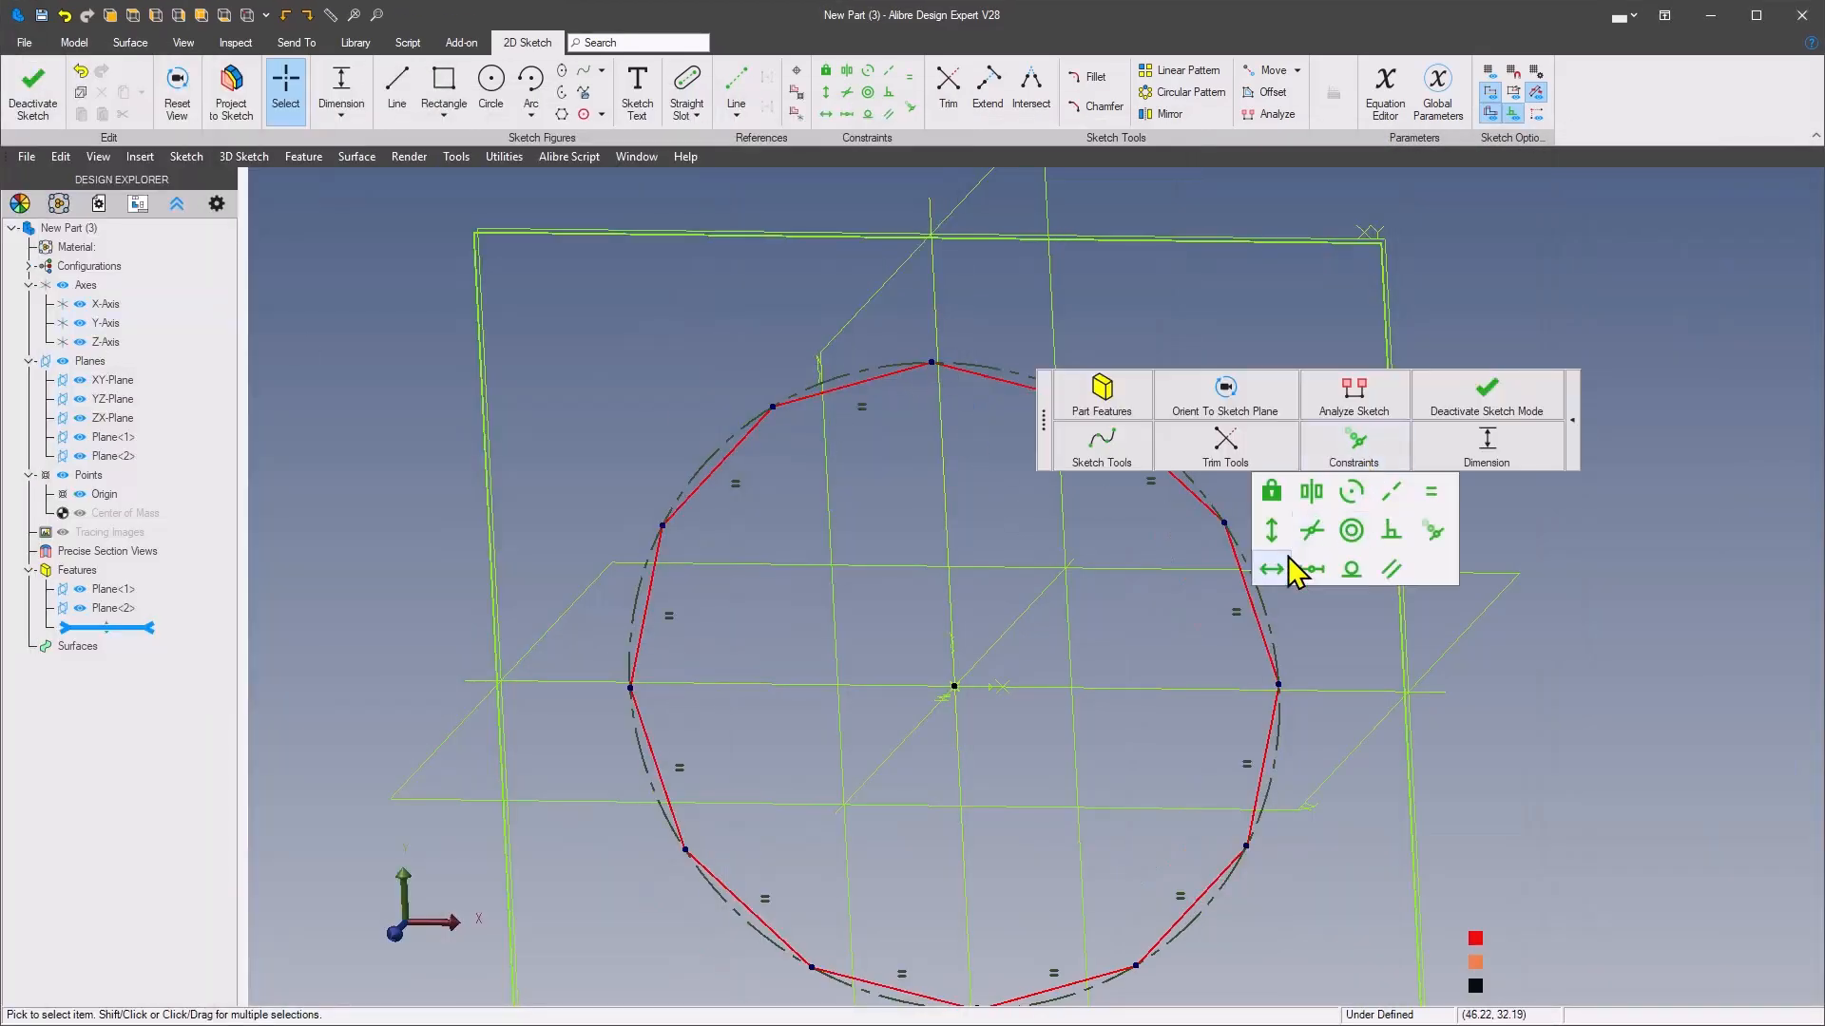
{"action": "left_click", "coordinate": [1273, 543]}
{"action": "left_click", "coordinate": [930, 361]}
{"action": "left_click", "coordinate": [955, 685]}
Dimension the polygon's helper circle to a diameter of 20 mm and finish the sketch
{"action": "right_click", "coordinate": [1201, 392]}
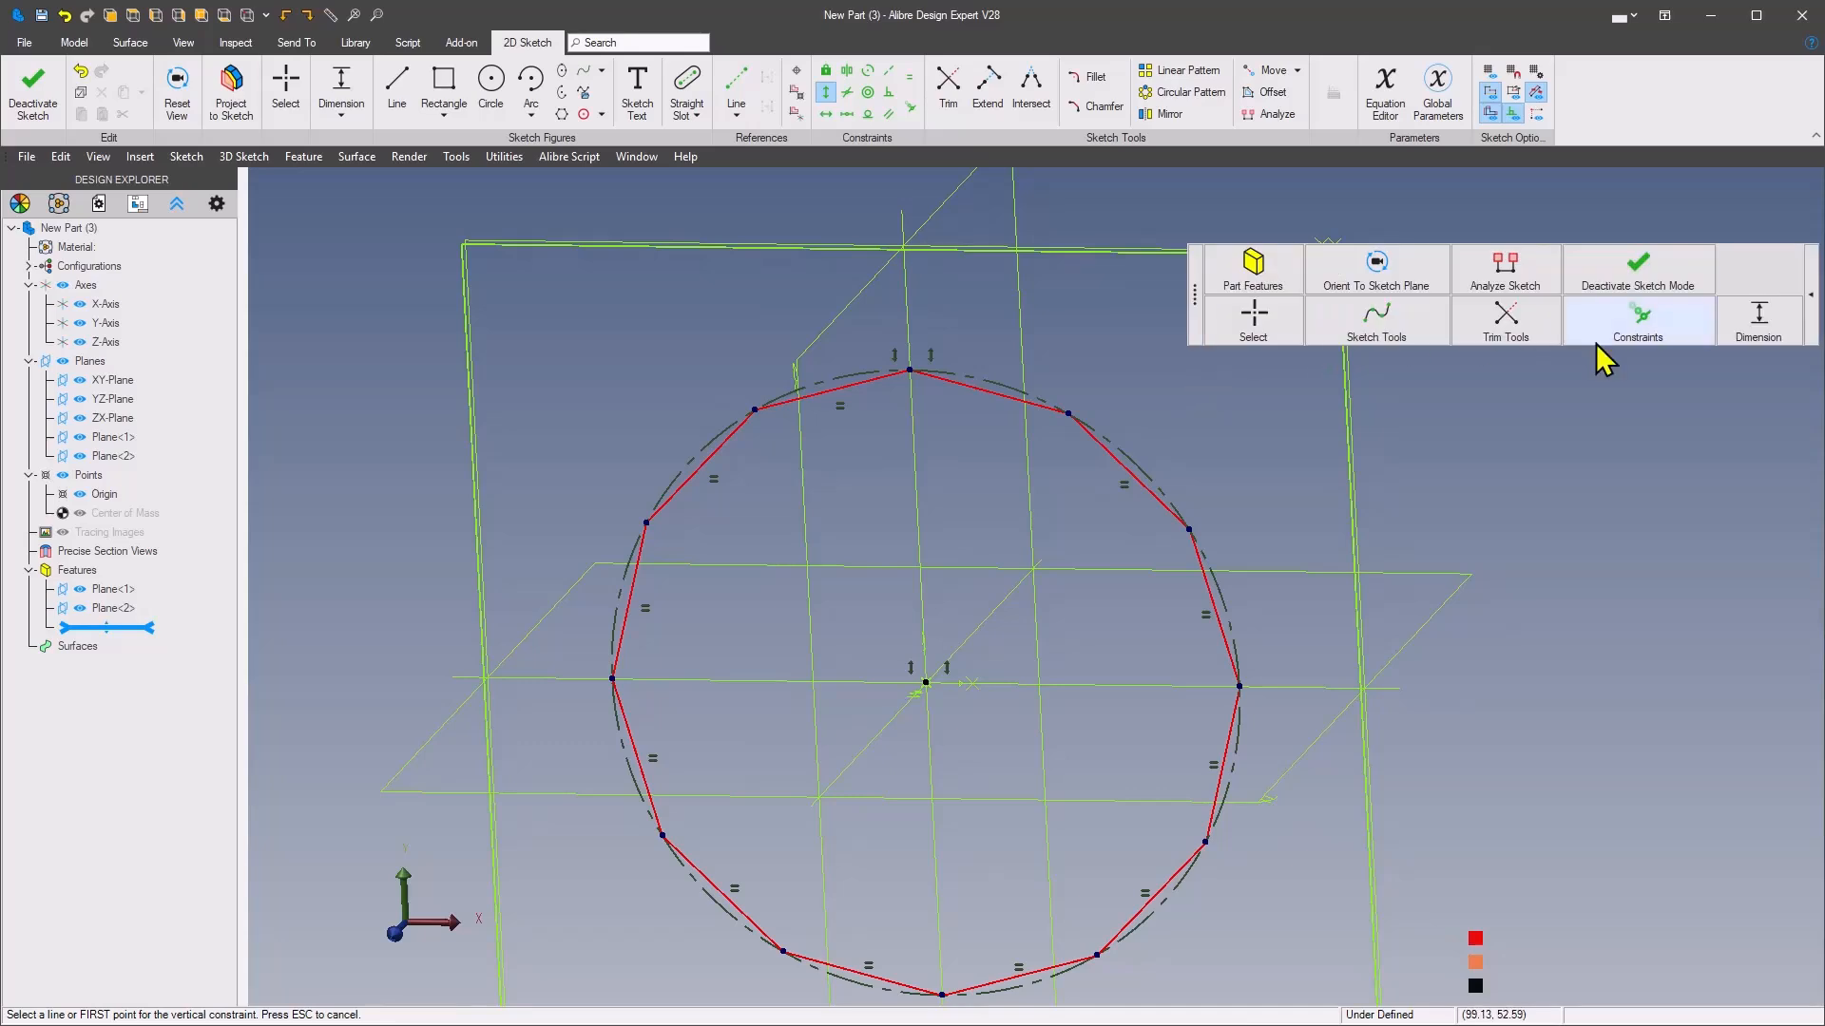
{"action": "left_click", "coordinate": [1772, 321]}
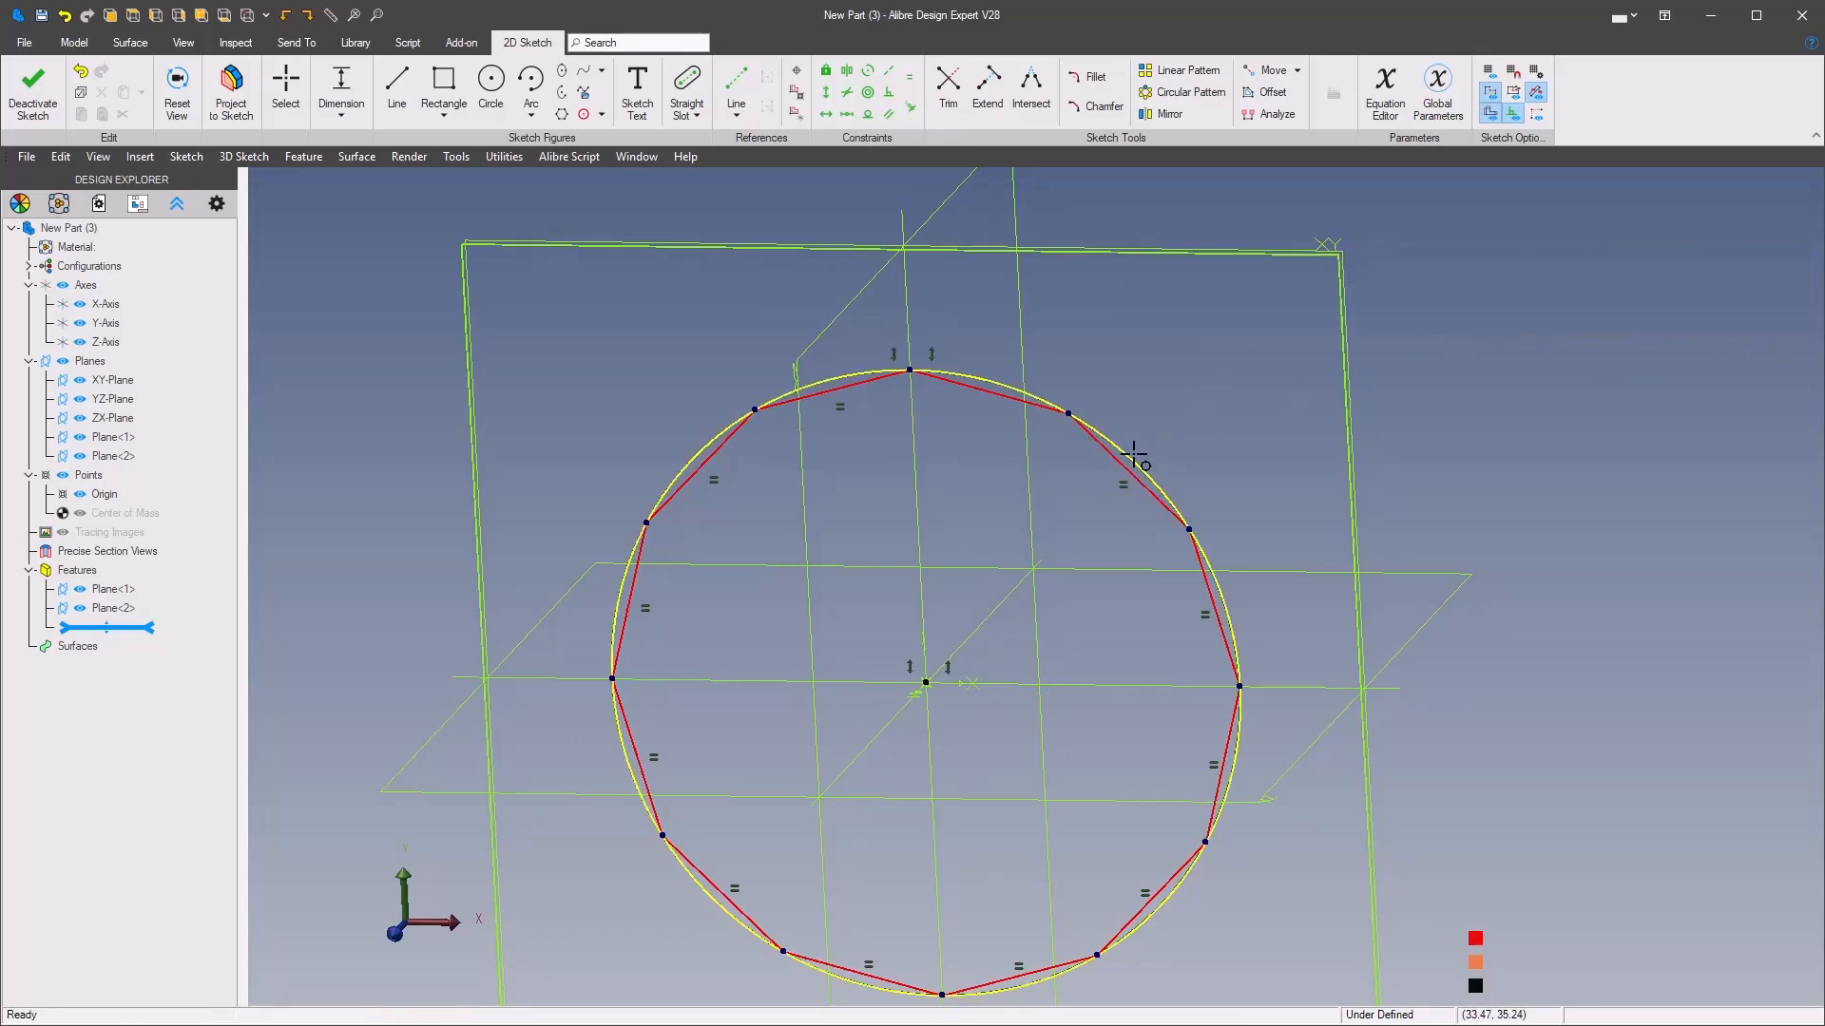
{"action": "left_click", "coordinate": [1311, 381]}
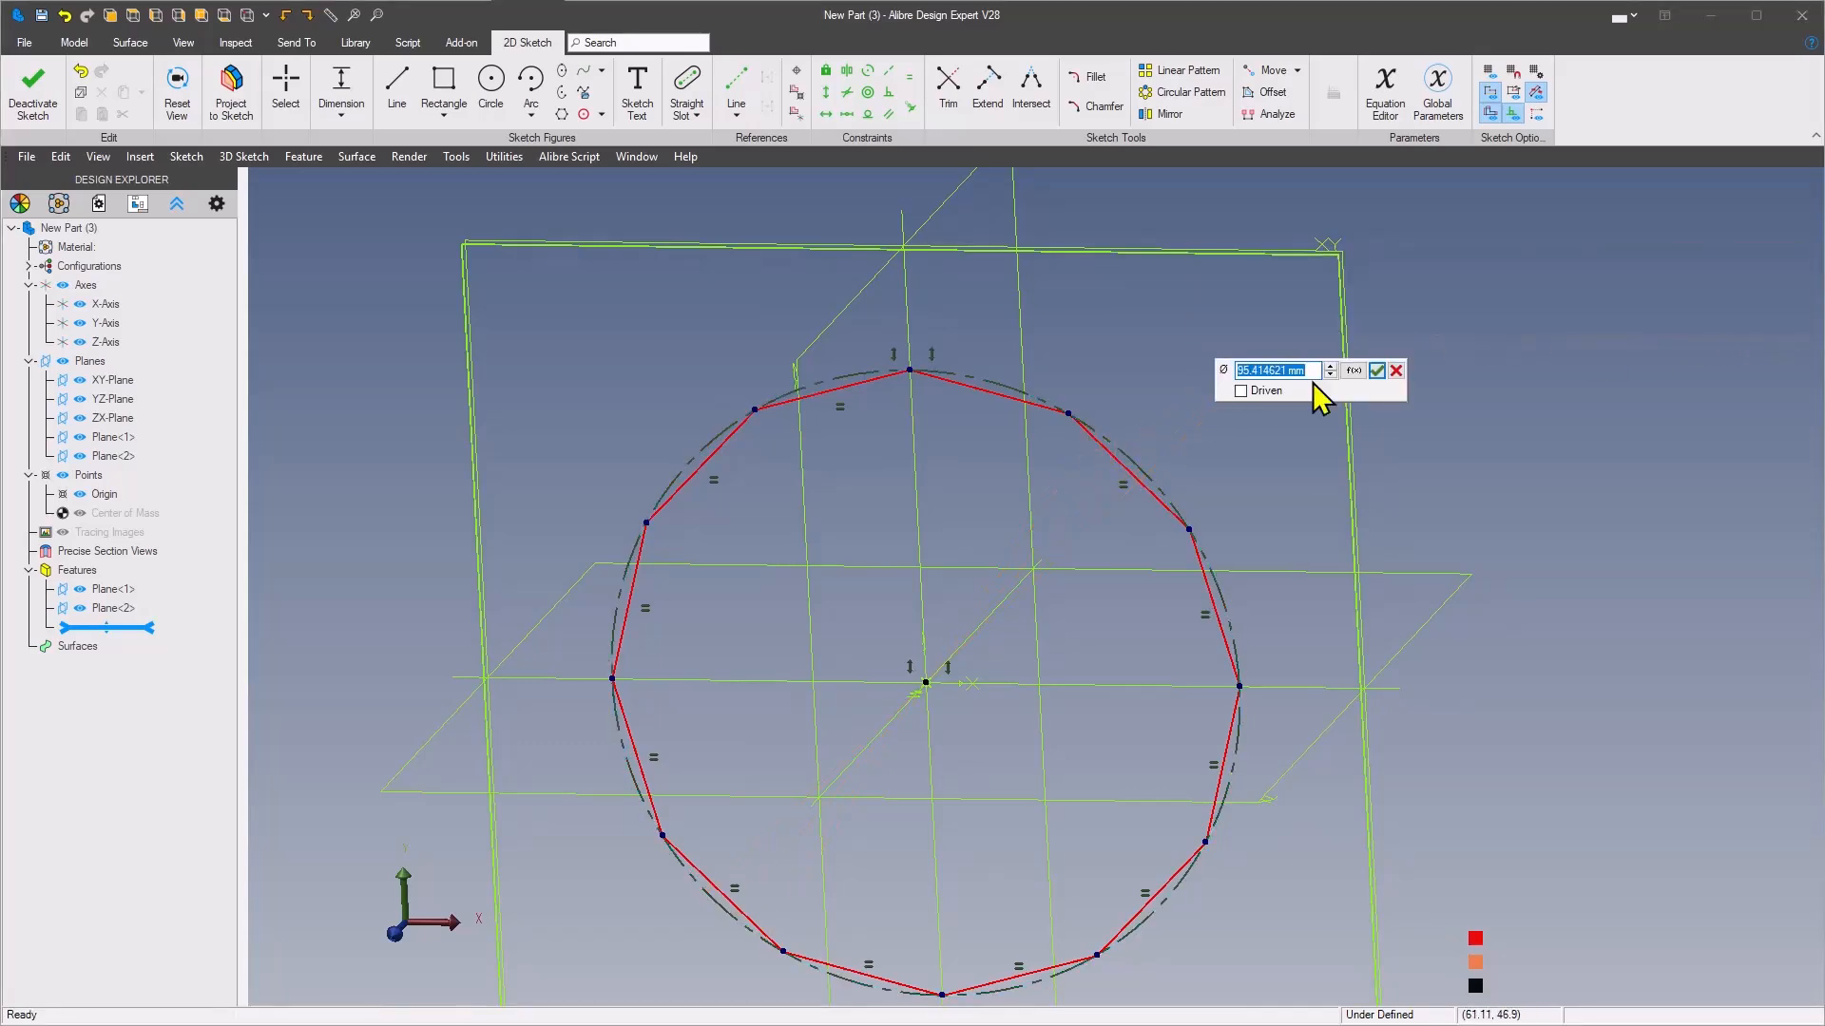
{"action": "type", "text": "20"}
{"action": "key", "text": "Return"}
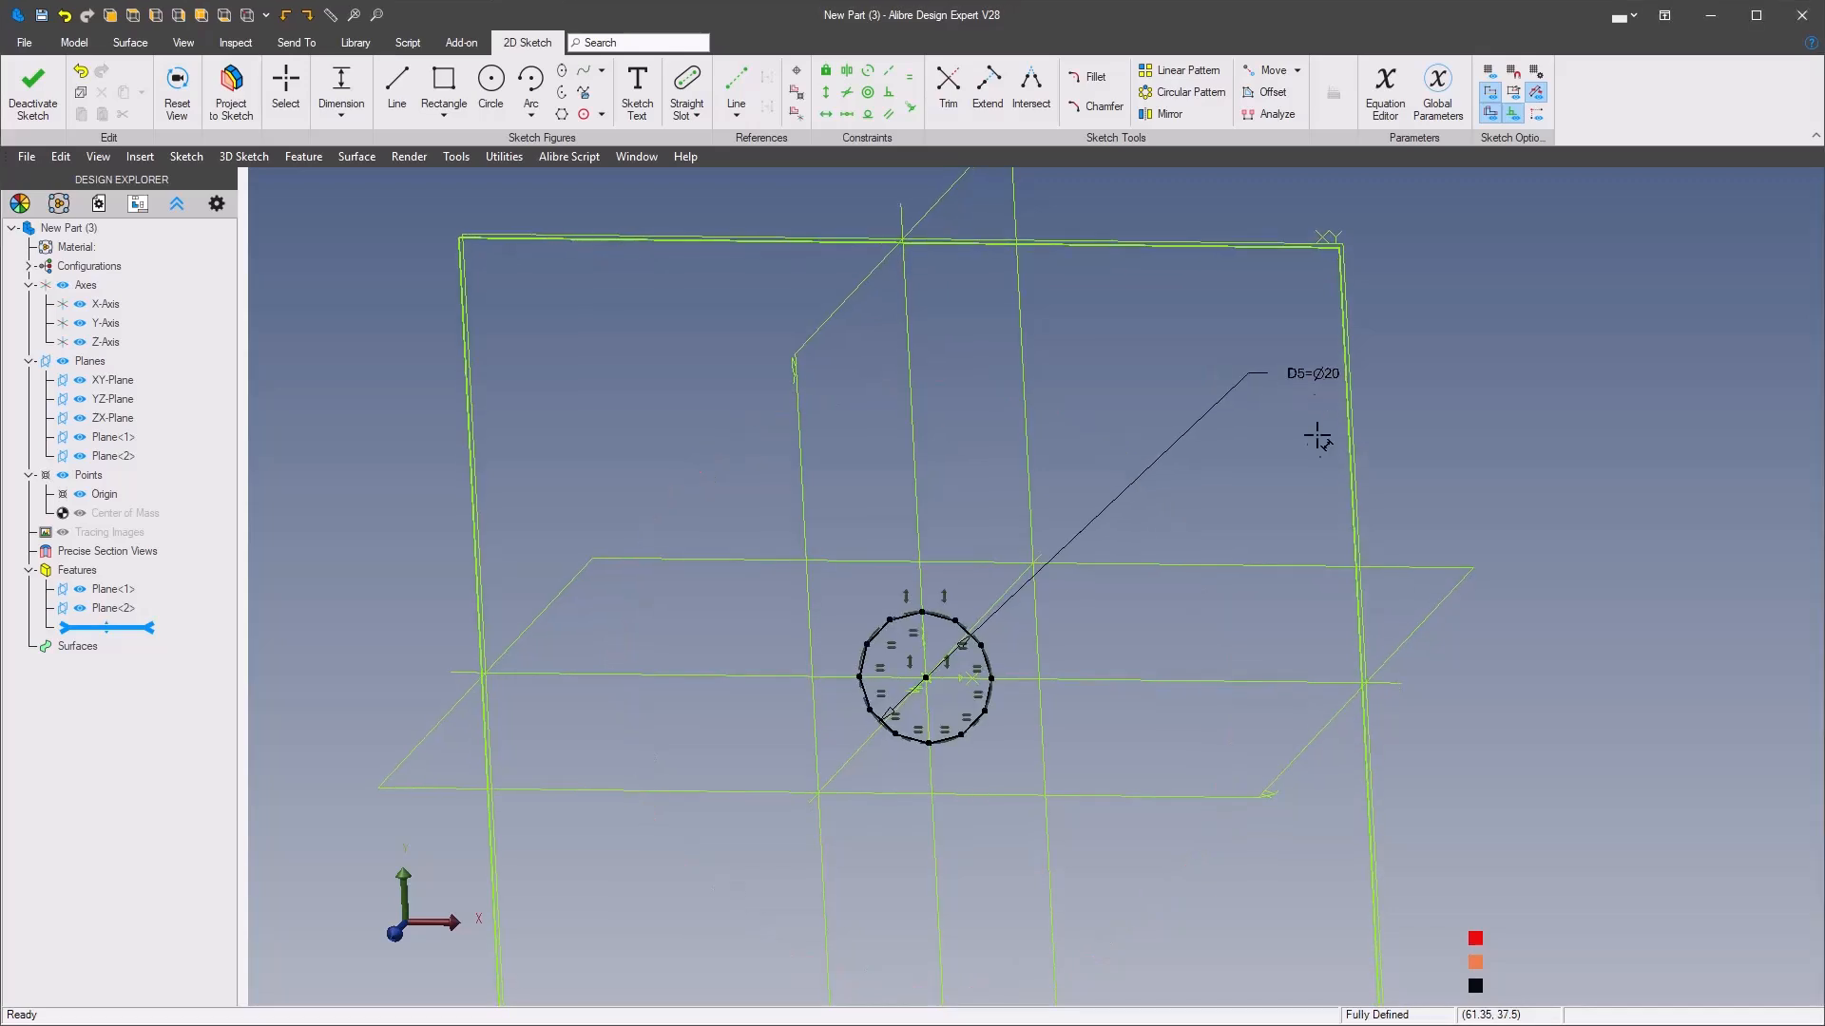
{"action": "scroll", "coordinate": [1045, 637], "scroll_direction": "up", "scroll_amount": 5}
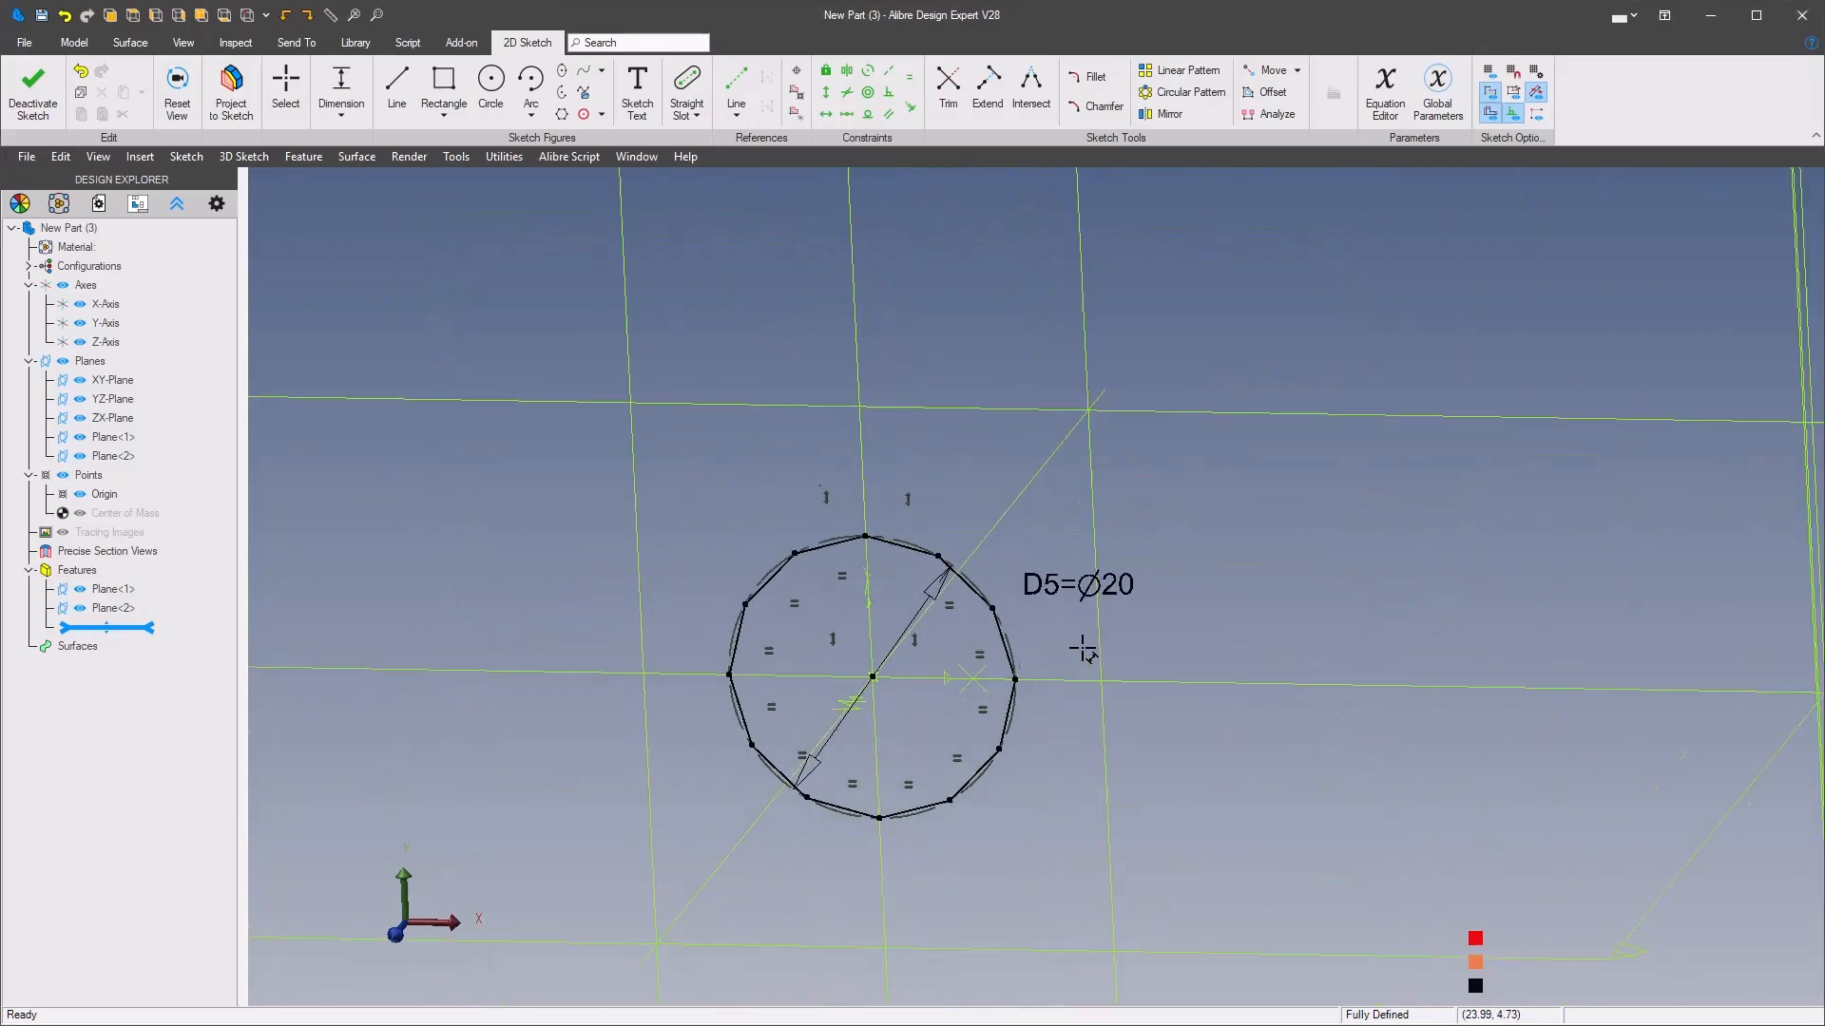
{"action": "right_click", "coordinate": [1358, 544]}
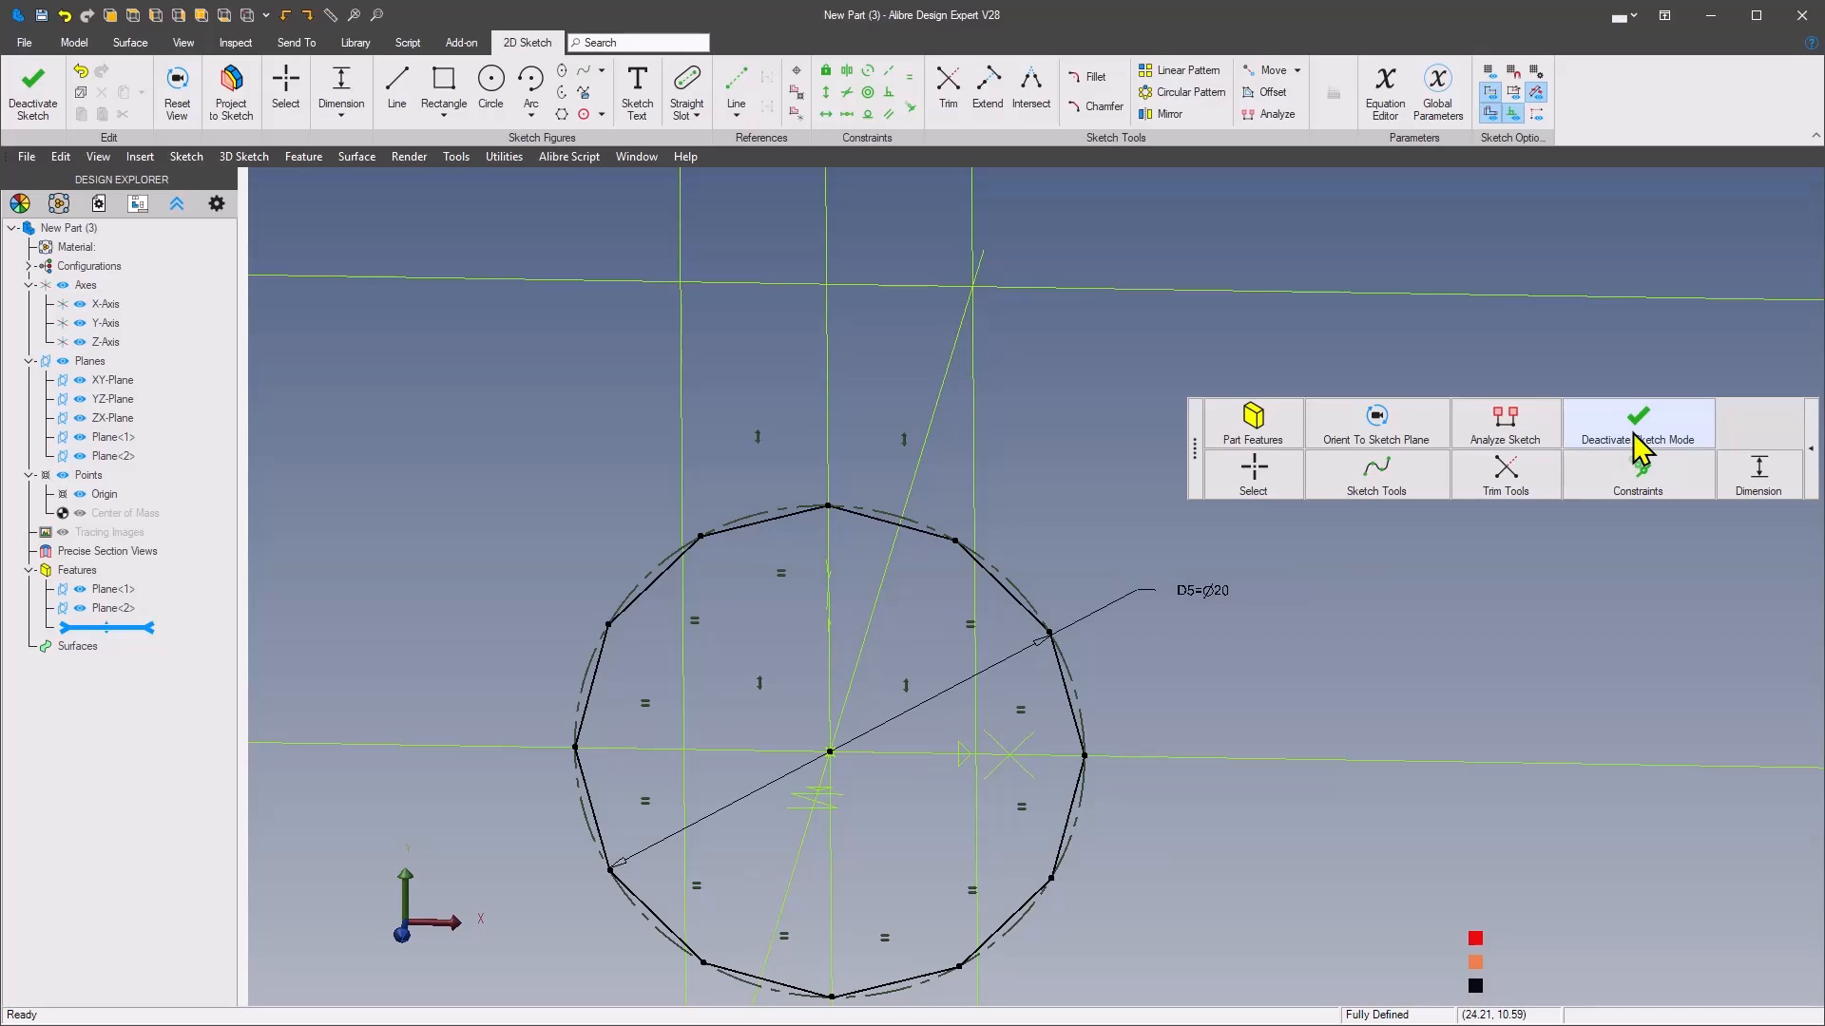
{"action": "left_click", "coordinate": [1638, 447]}
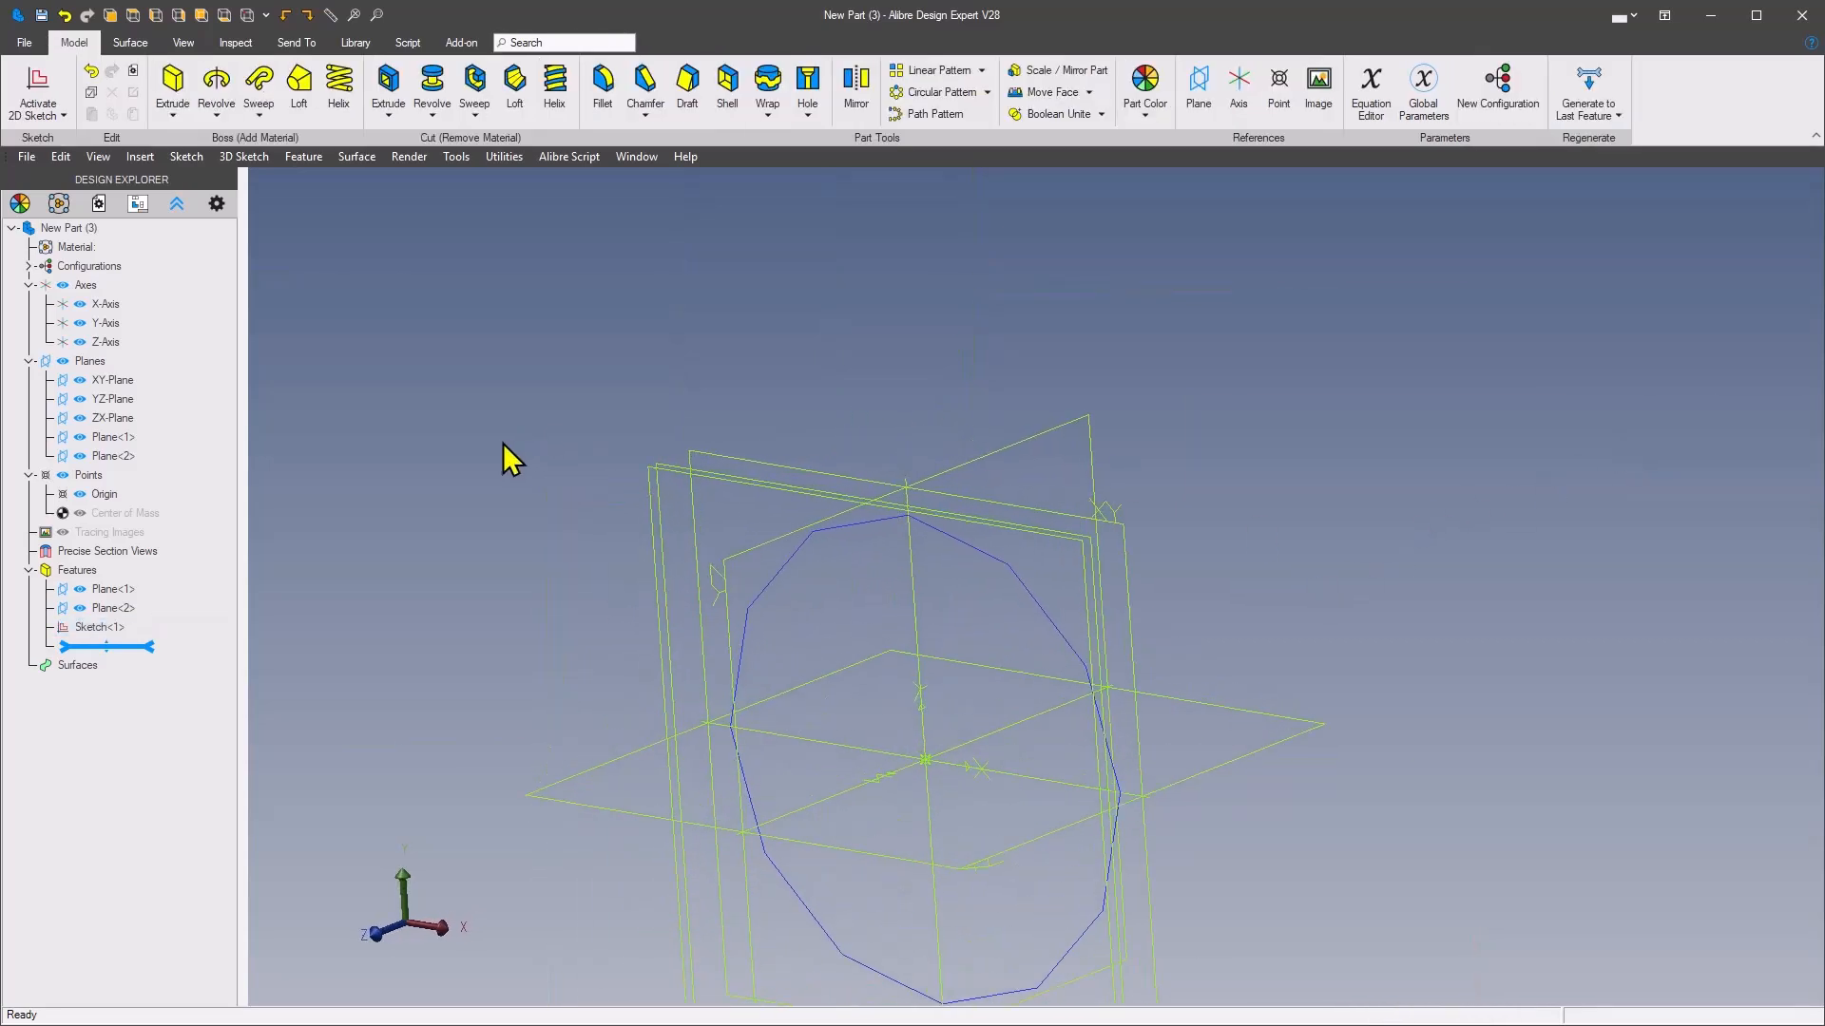
Consult the ring's reference drawing, and sketch a regular 12-sided polygon inscribed in its helper circle on Plane<2>, centred on the origin
{"action": "left_click_drag", "start_coordinate": [0, 124], "coordinate": [1139, 130]}
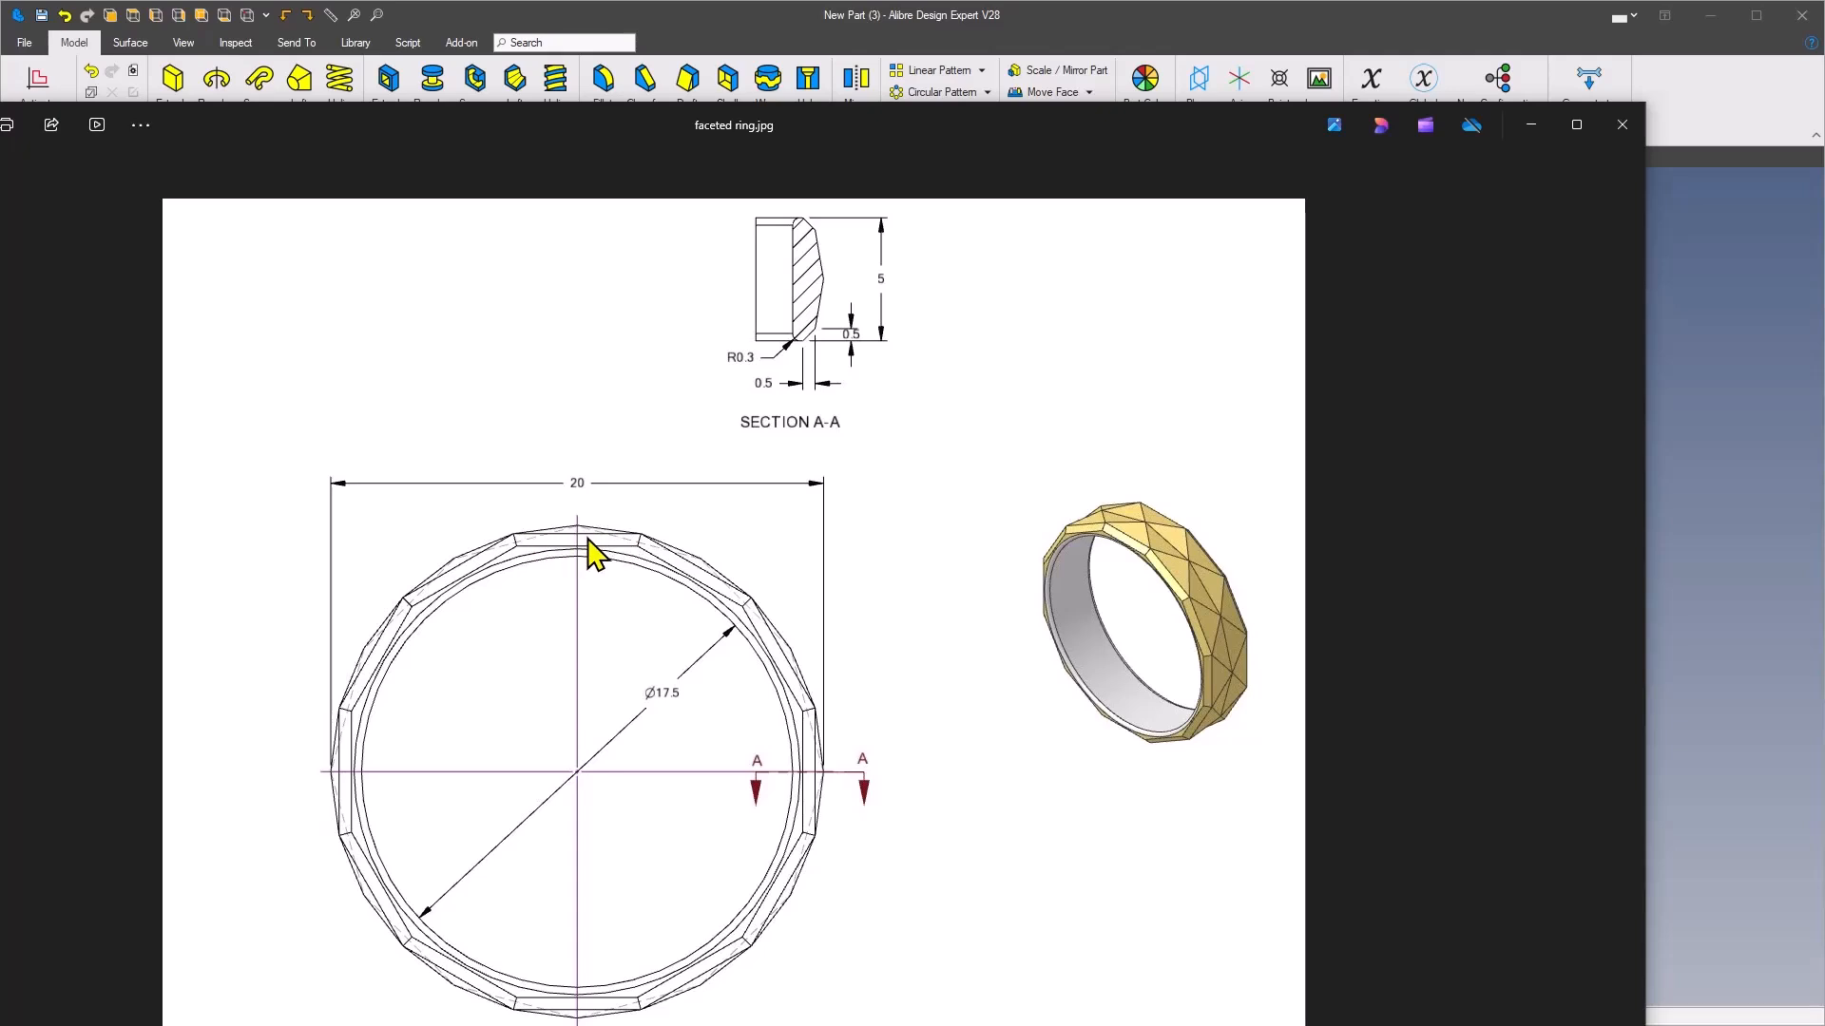
{"action": "left_click_drag", "start_coordinate": [1138, 111], "coordinate": [0, 107]}
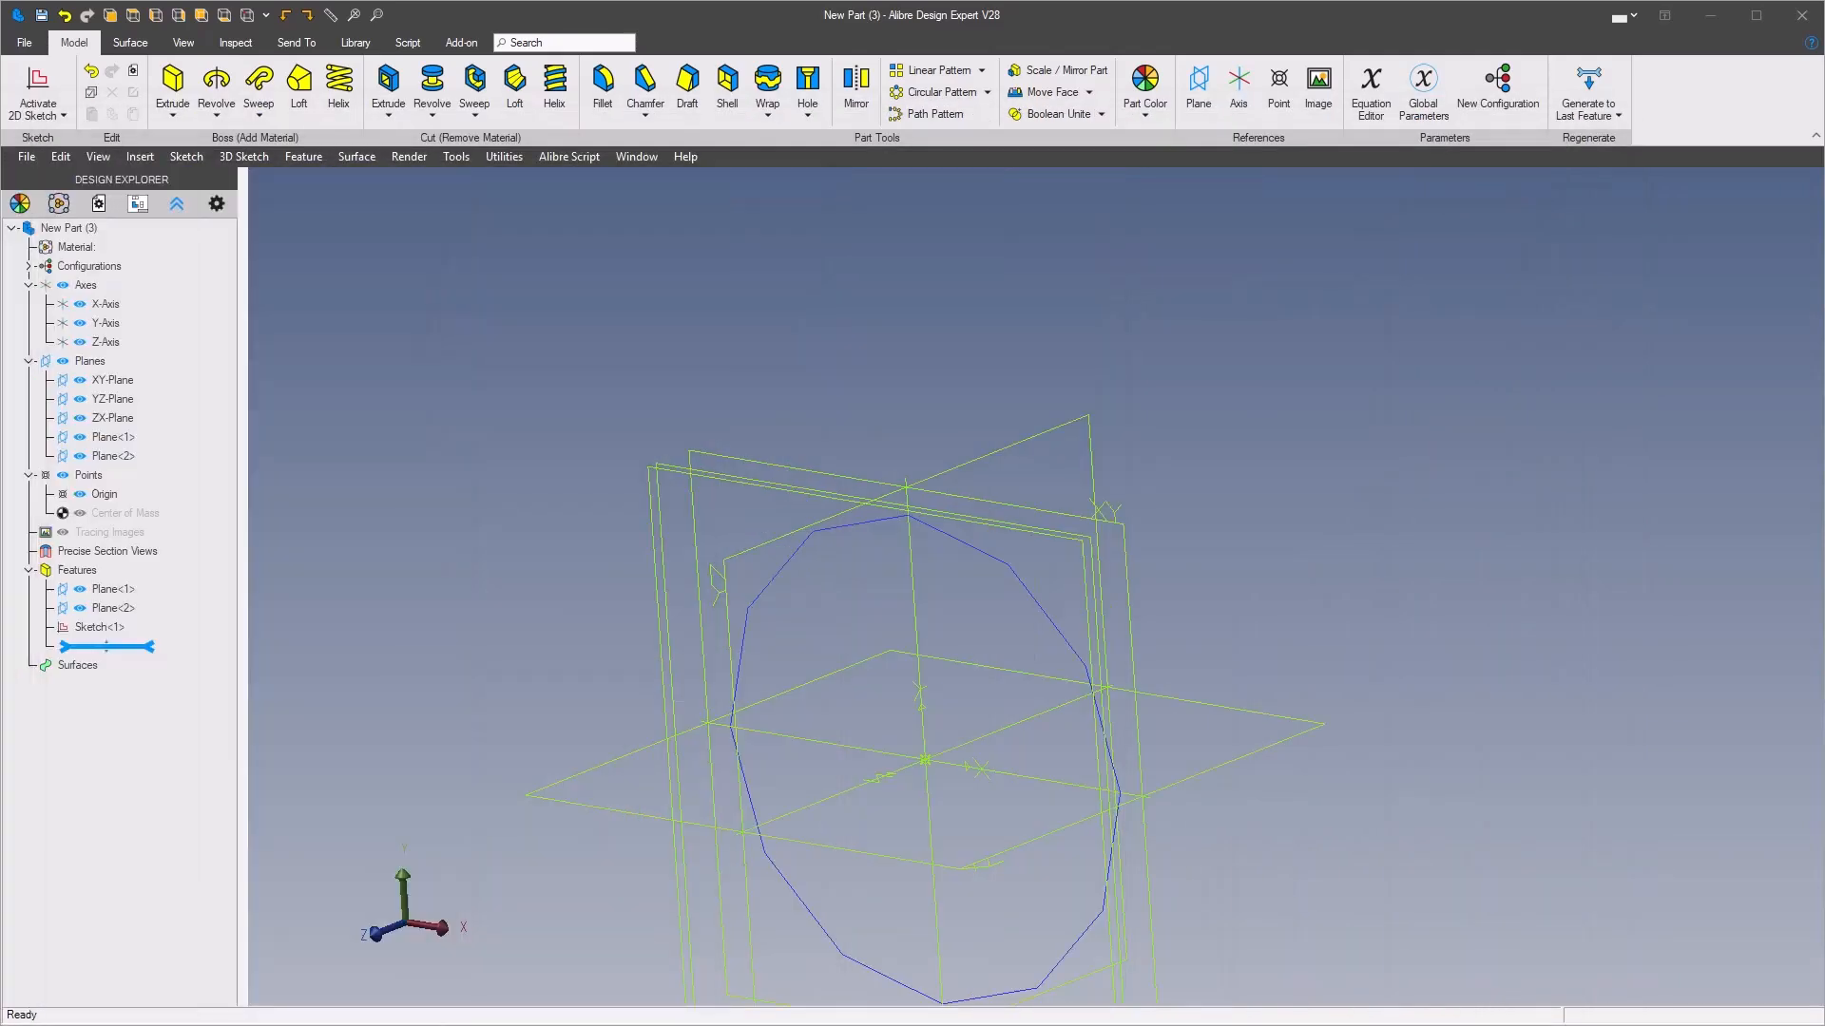
{"action": "scroll", "coordinate": [726, 333], "scroll_direction": "up", "scroll_amount": 3}
{"action": "scroll", "coordinate": [726, 332], "scroll_direction": "up", "scroll_amount": 2}
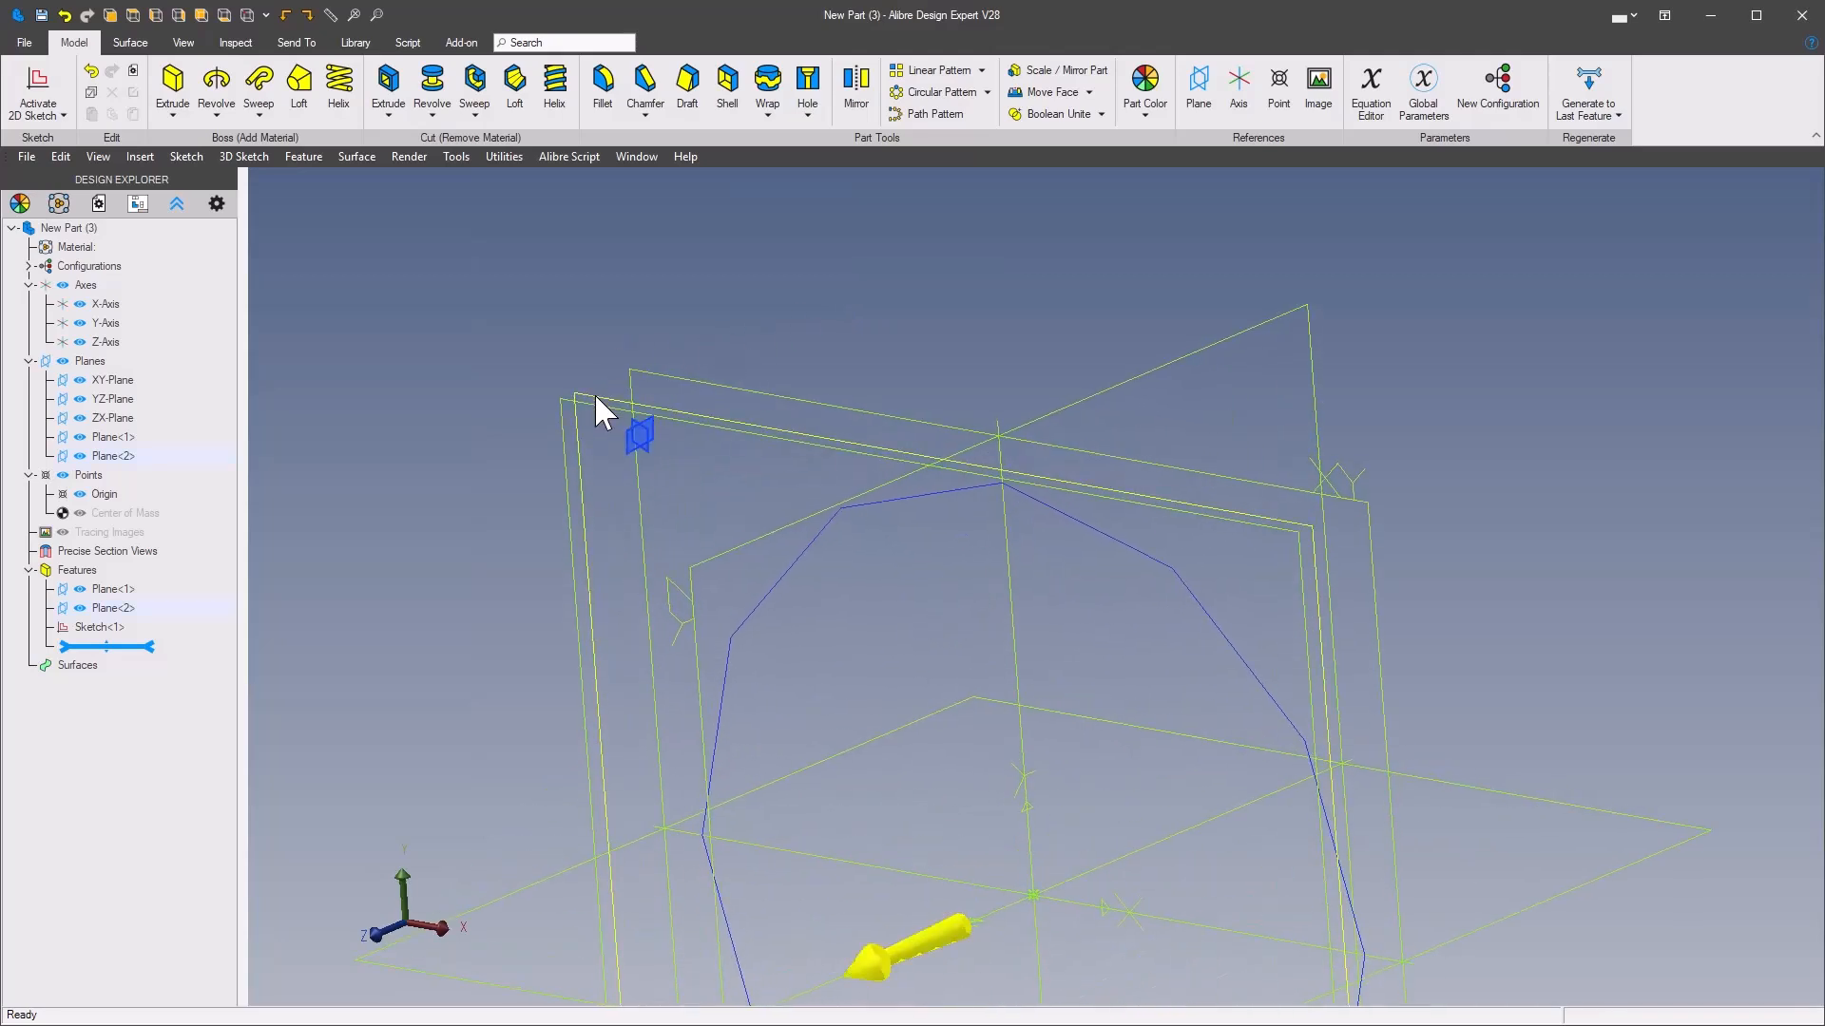
{"action": "right_click", "coordinate": [595, 392]}
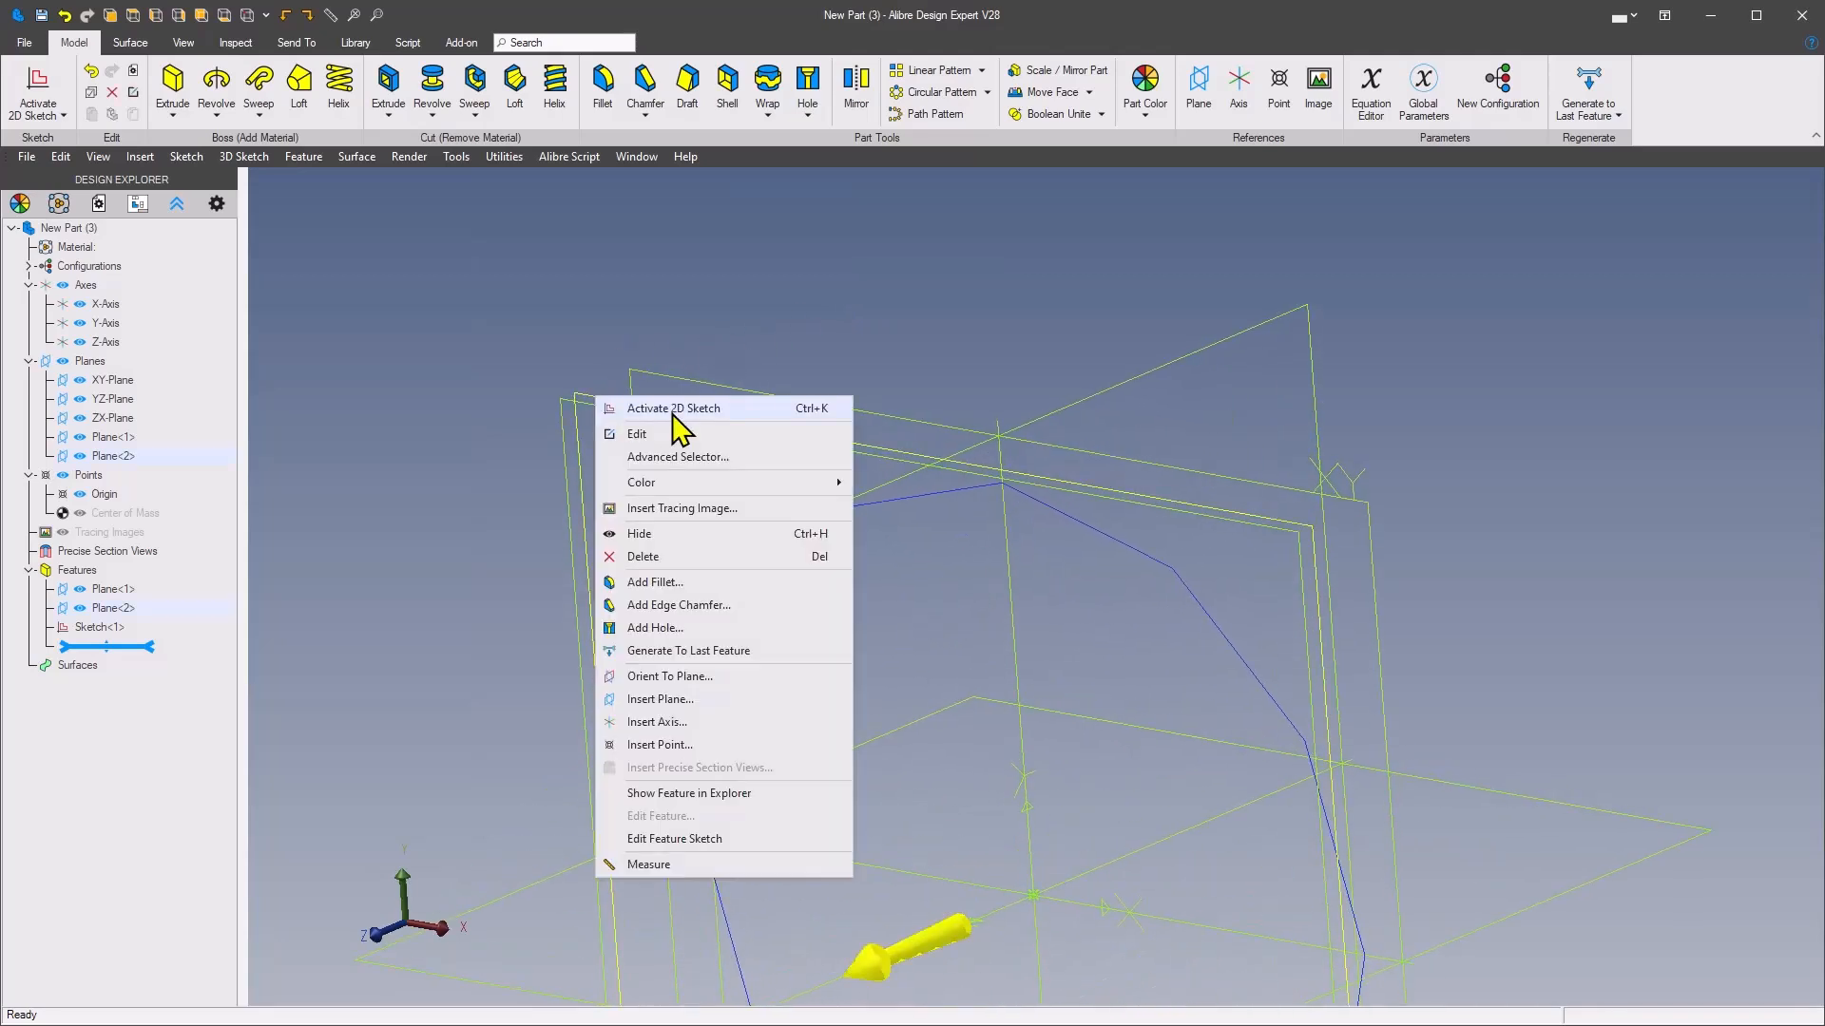
{"action": "left_click", "coordinate": [670, 408]}
{"action": "left_click", "coordinate": [562, 114]}
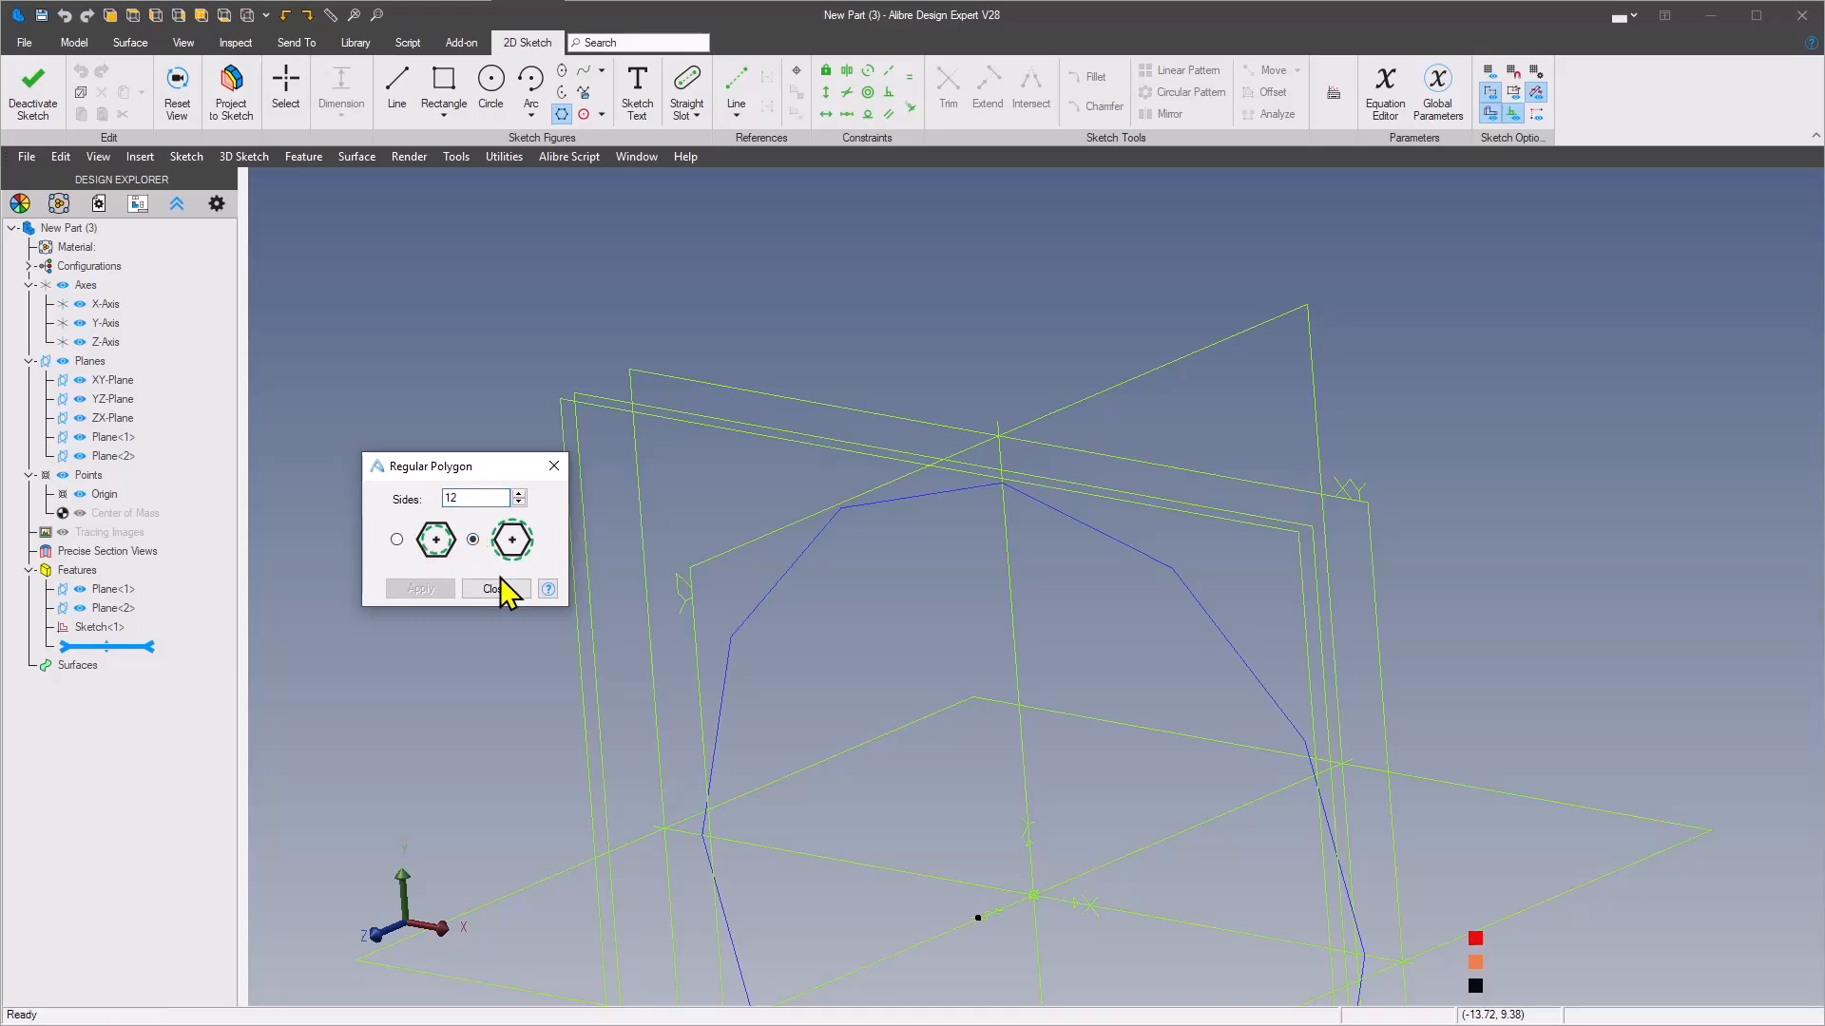
{"action": "left_click", "coordinate": [977, 918]}
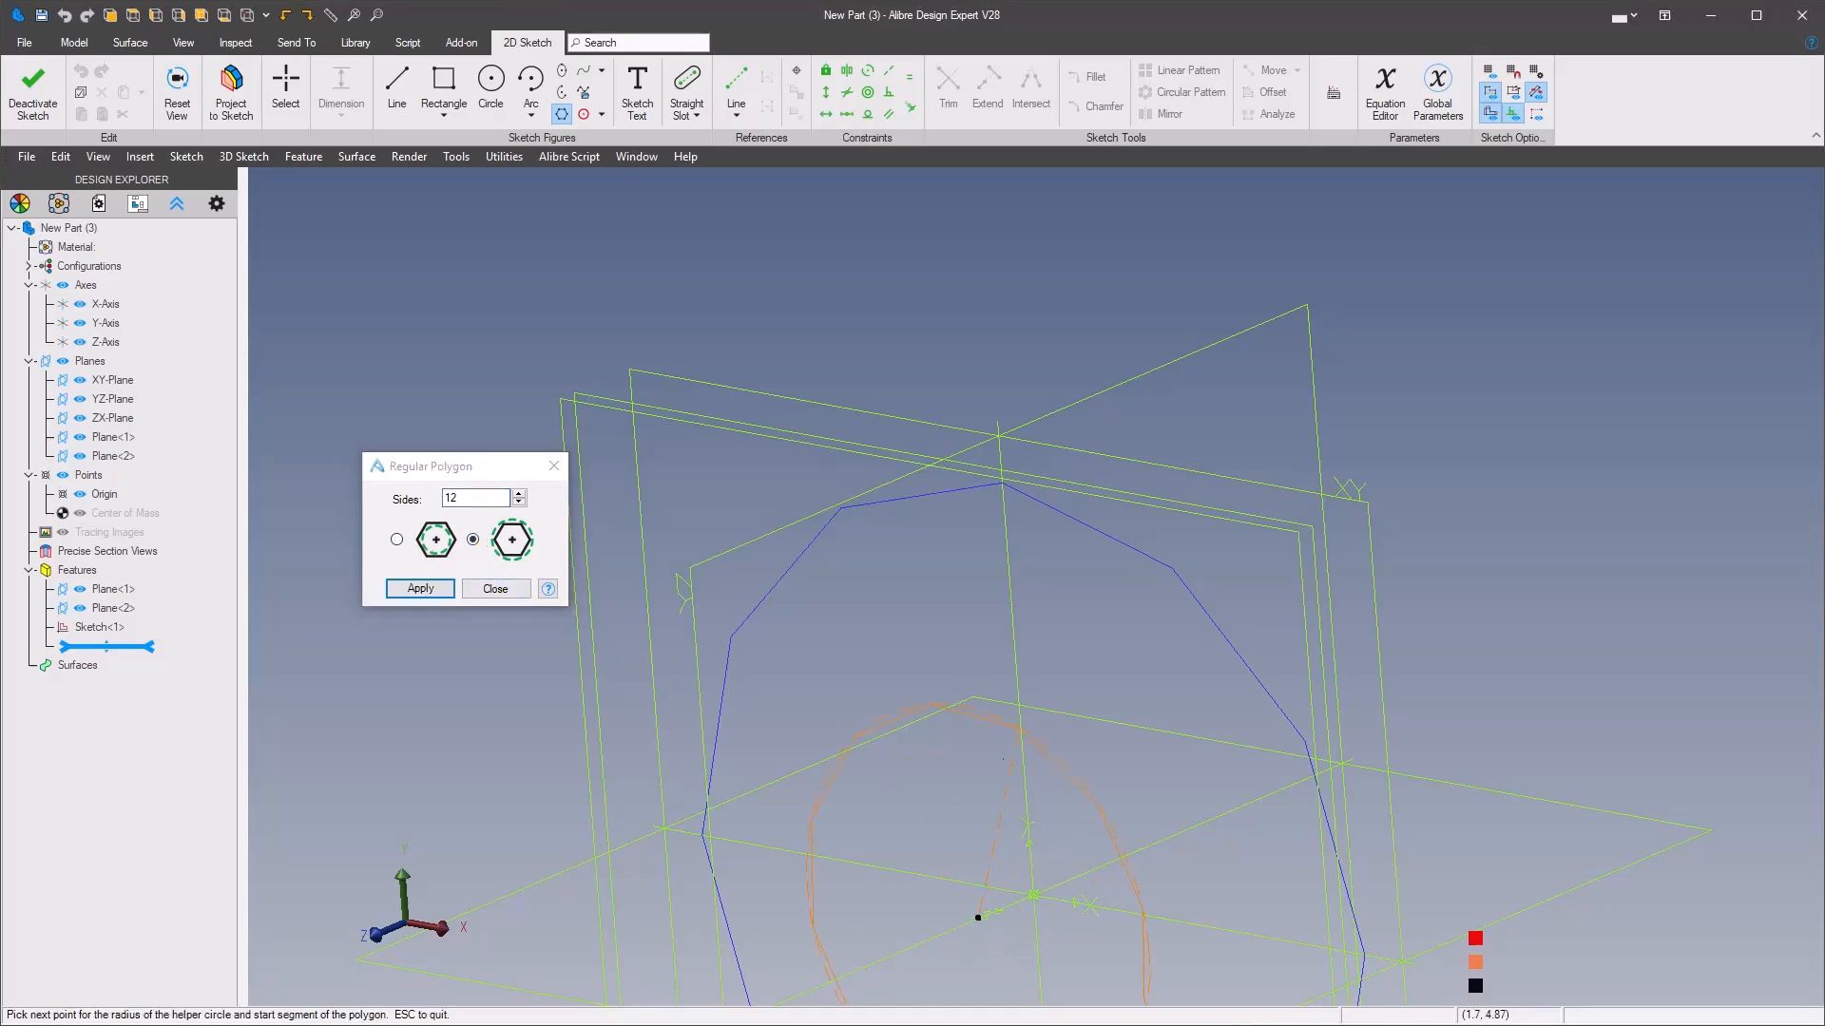
{"action": "left_click", "coordinate": [1029, 531]}
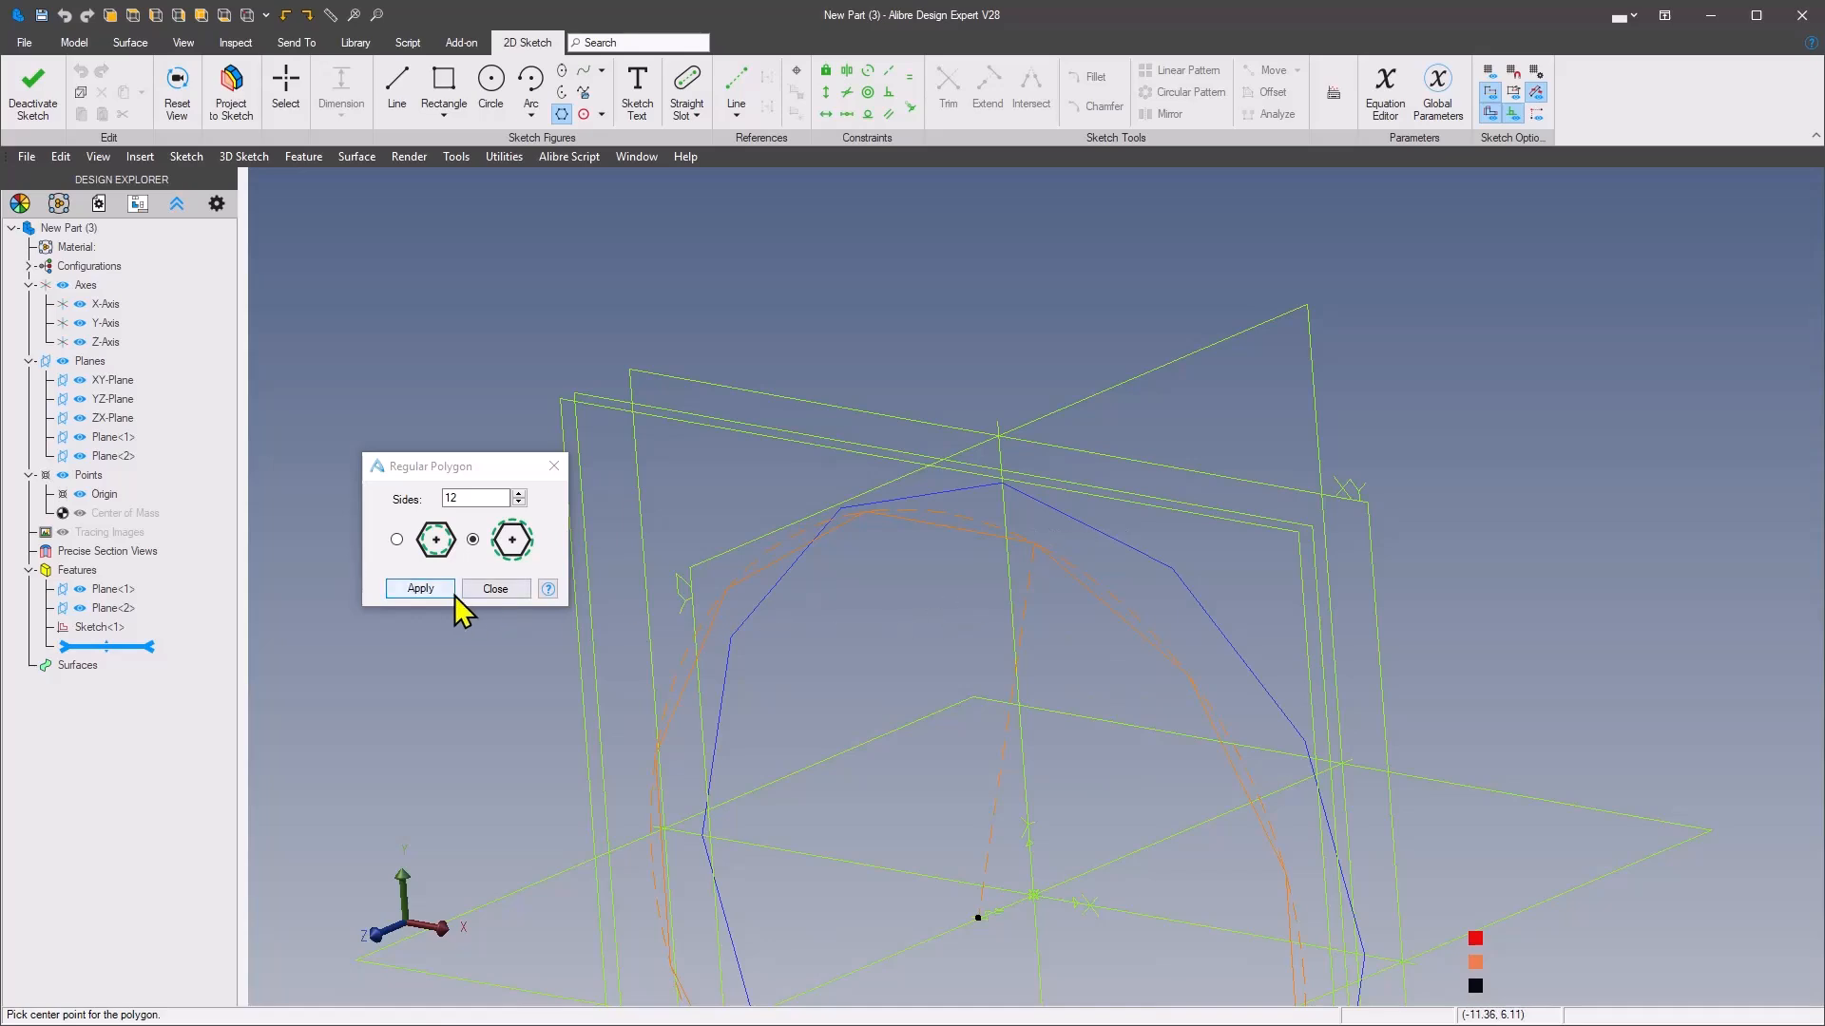
{"action": "left_click", "coordinate": [426, 590]}
{"action": "left_click", "coordinate": [492, 590]}
Apply a horizontal constraint to the uppermost edge of the Plane<2> polygon
{"action": "mouse_move", "coordinate": [703, 576]}
{"action": "middle_mouse_down"}
{"action": "mouse_move", "coordinate": [900, 611]}
{"action": "mouse_move", "coordinate": [829, 609]}
{"action": "middle_mouse_up"}
{"action": "scroll", "coordinate": [900, 611], "scroll_direction": "up", "scroll_amount": 2}
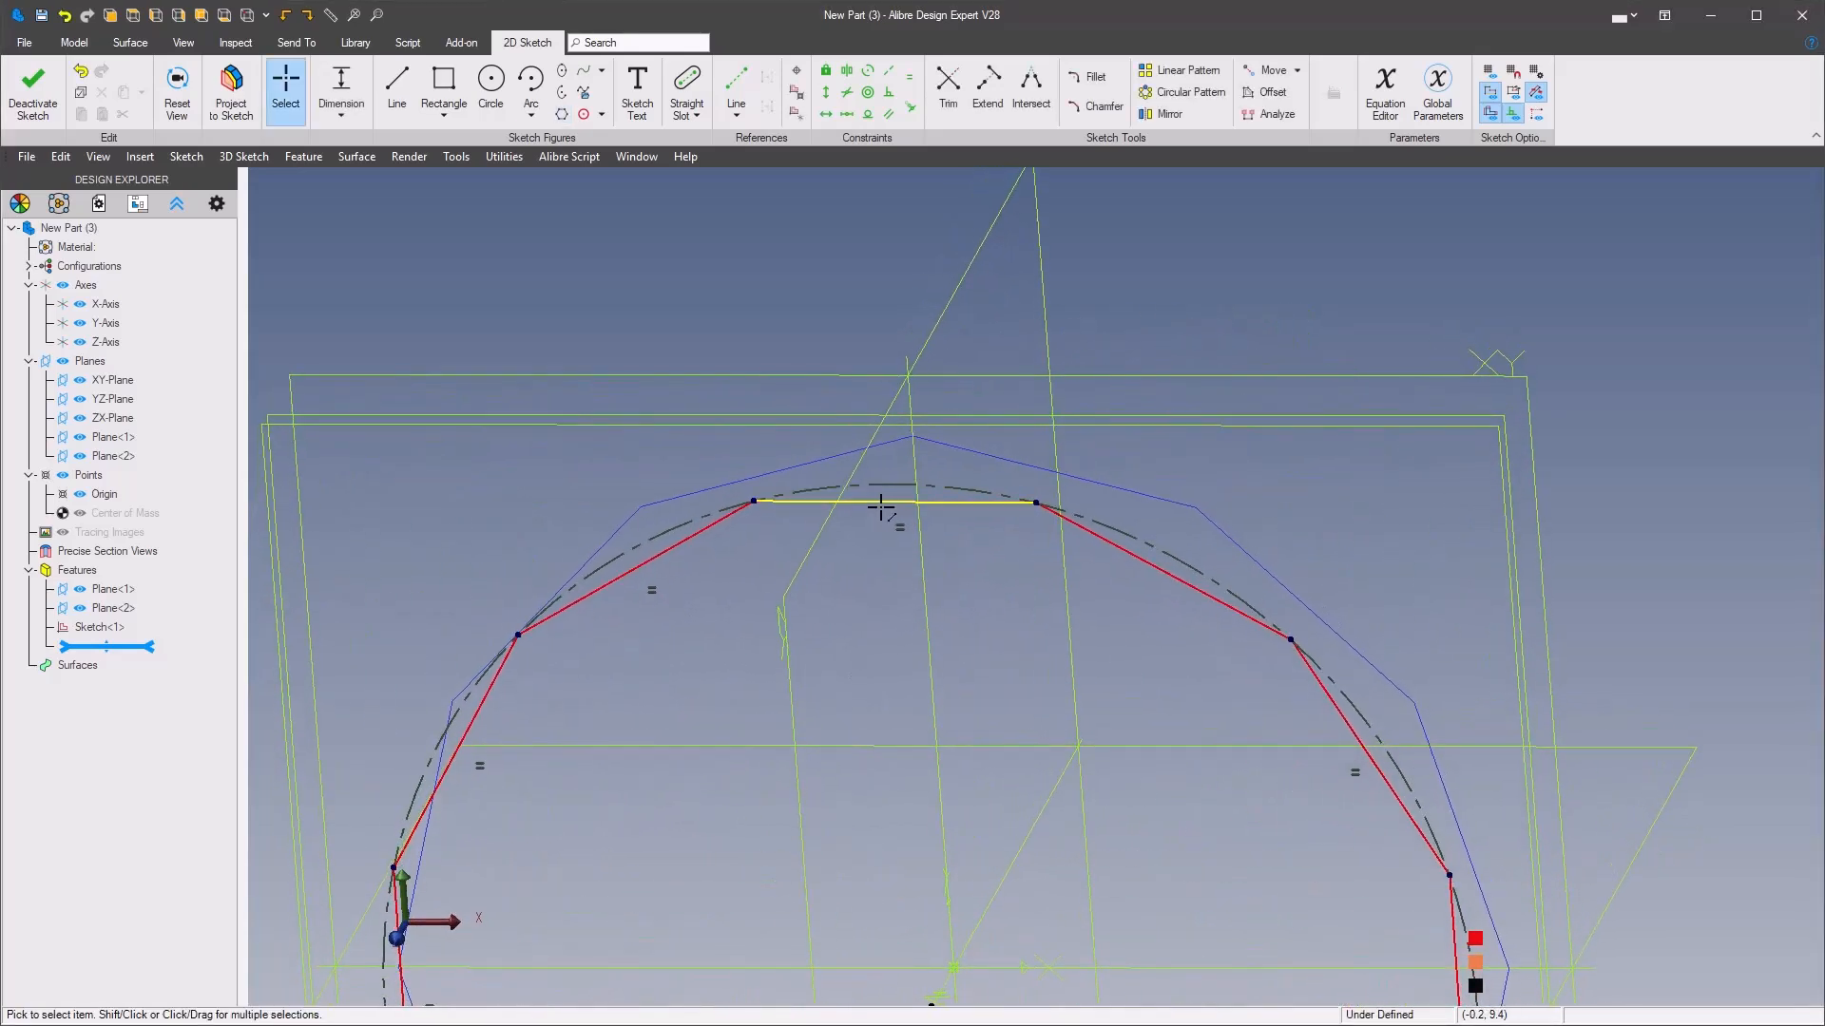
{"action": "right_click", "coordinate": [842, 609]}
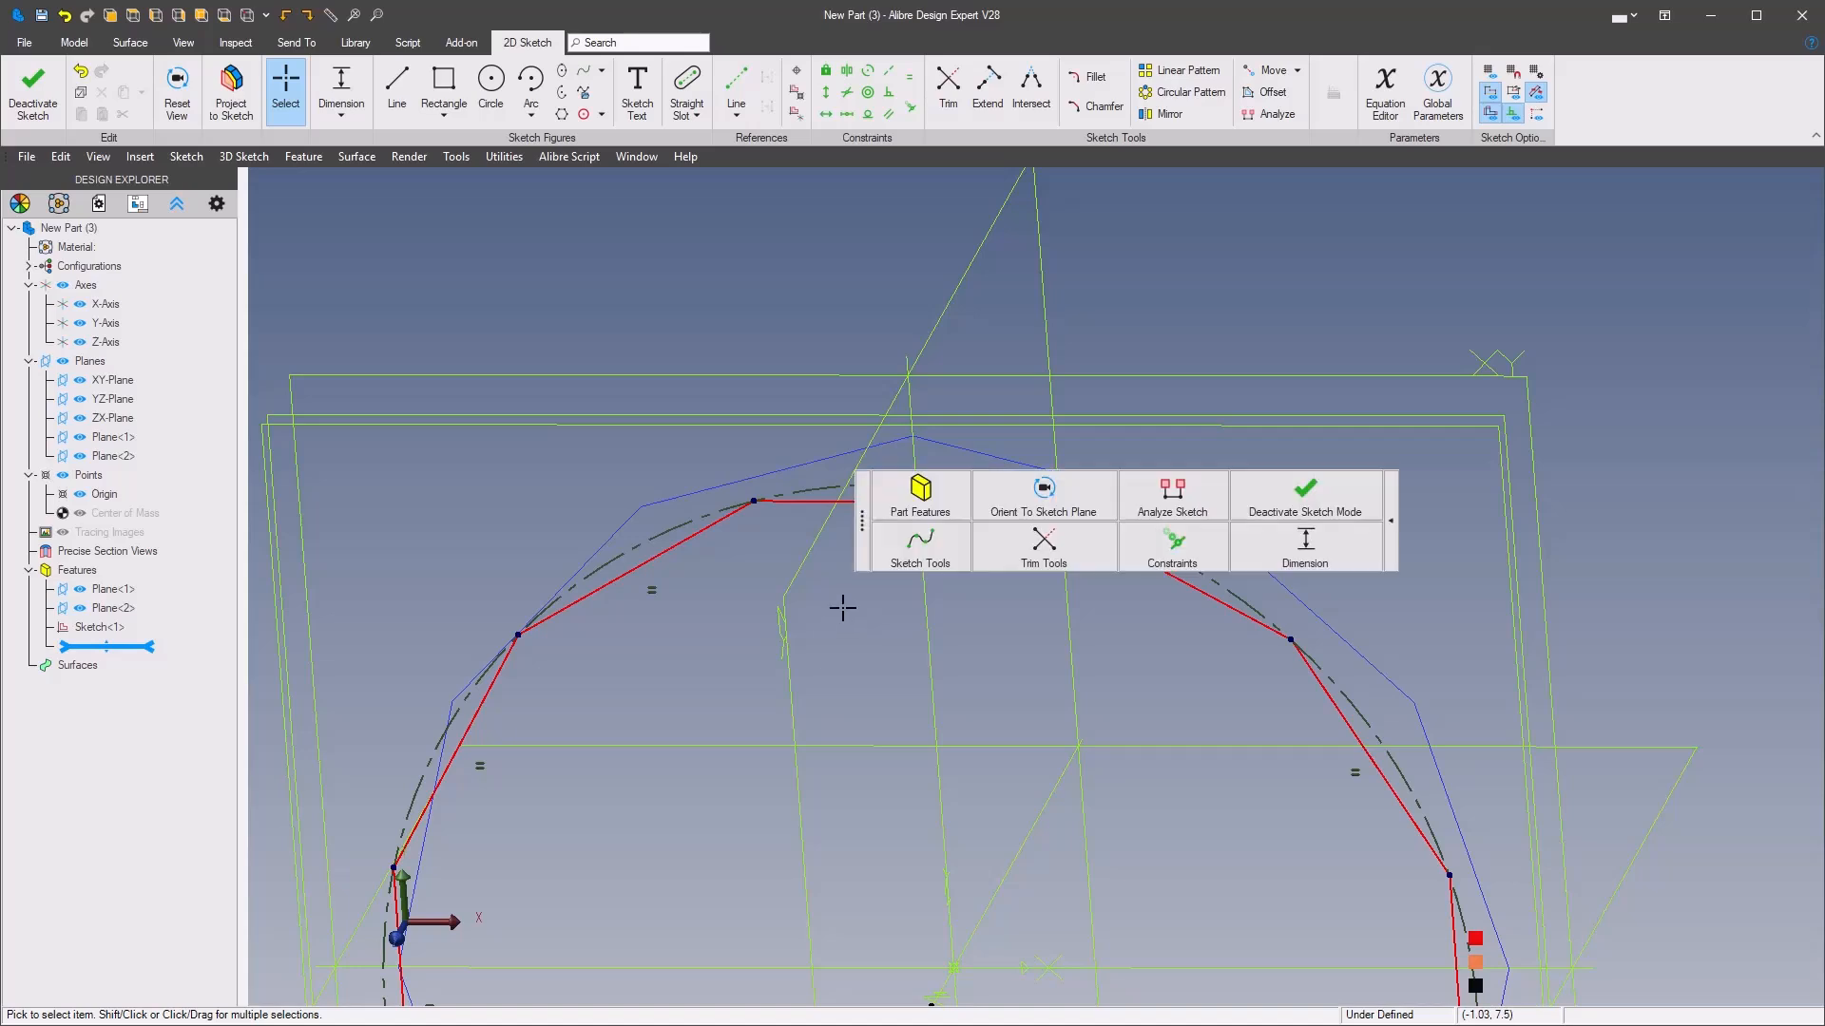
{"action": "left_click", "coordinate": [1171, 568]}
{"action": "left_click", "coordinate": [1092, 678]}
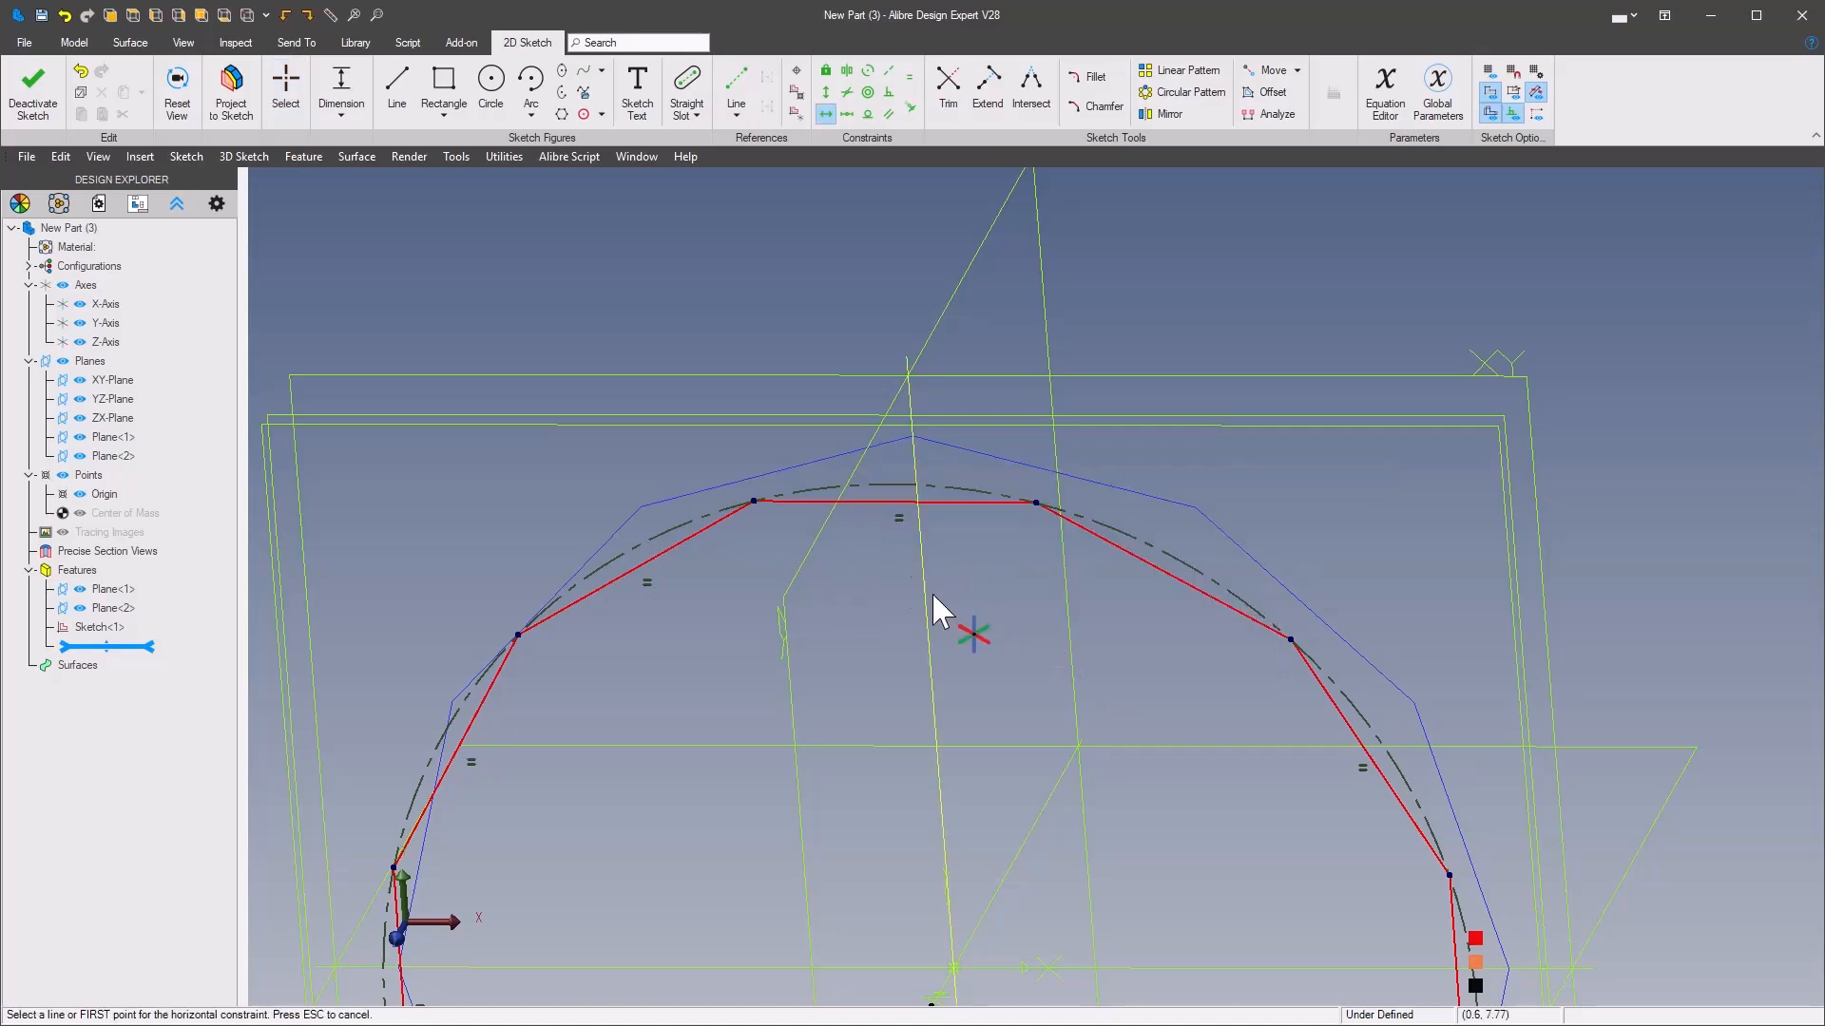
{"action": "left_click", "coordinate": [872, 502]}
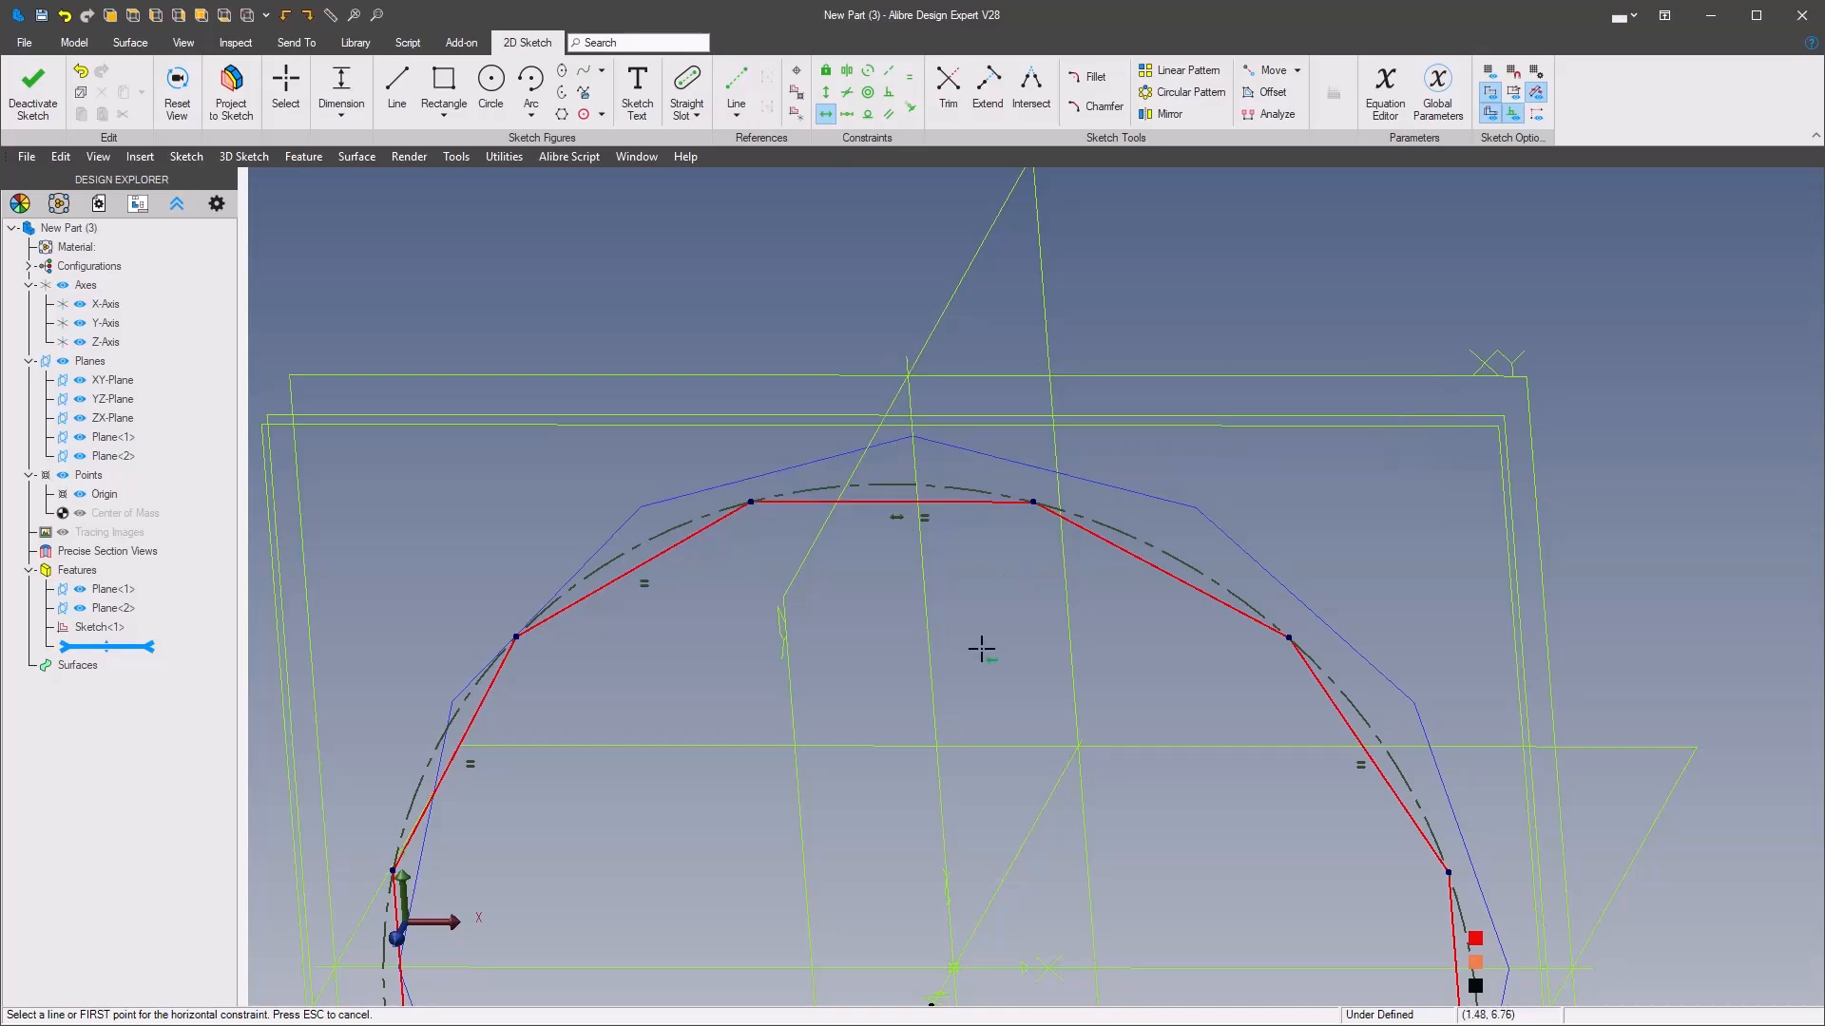
Set the helper circle of the Plane<2> polygon to a diameter of 20 mm and finish the sketch
{"action": "right_click", "coordinate": [1001, 627]}
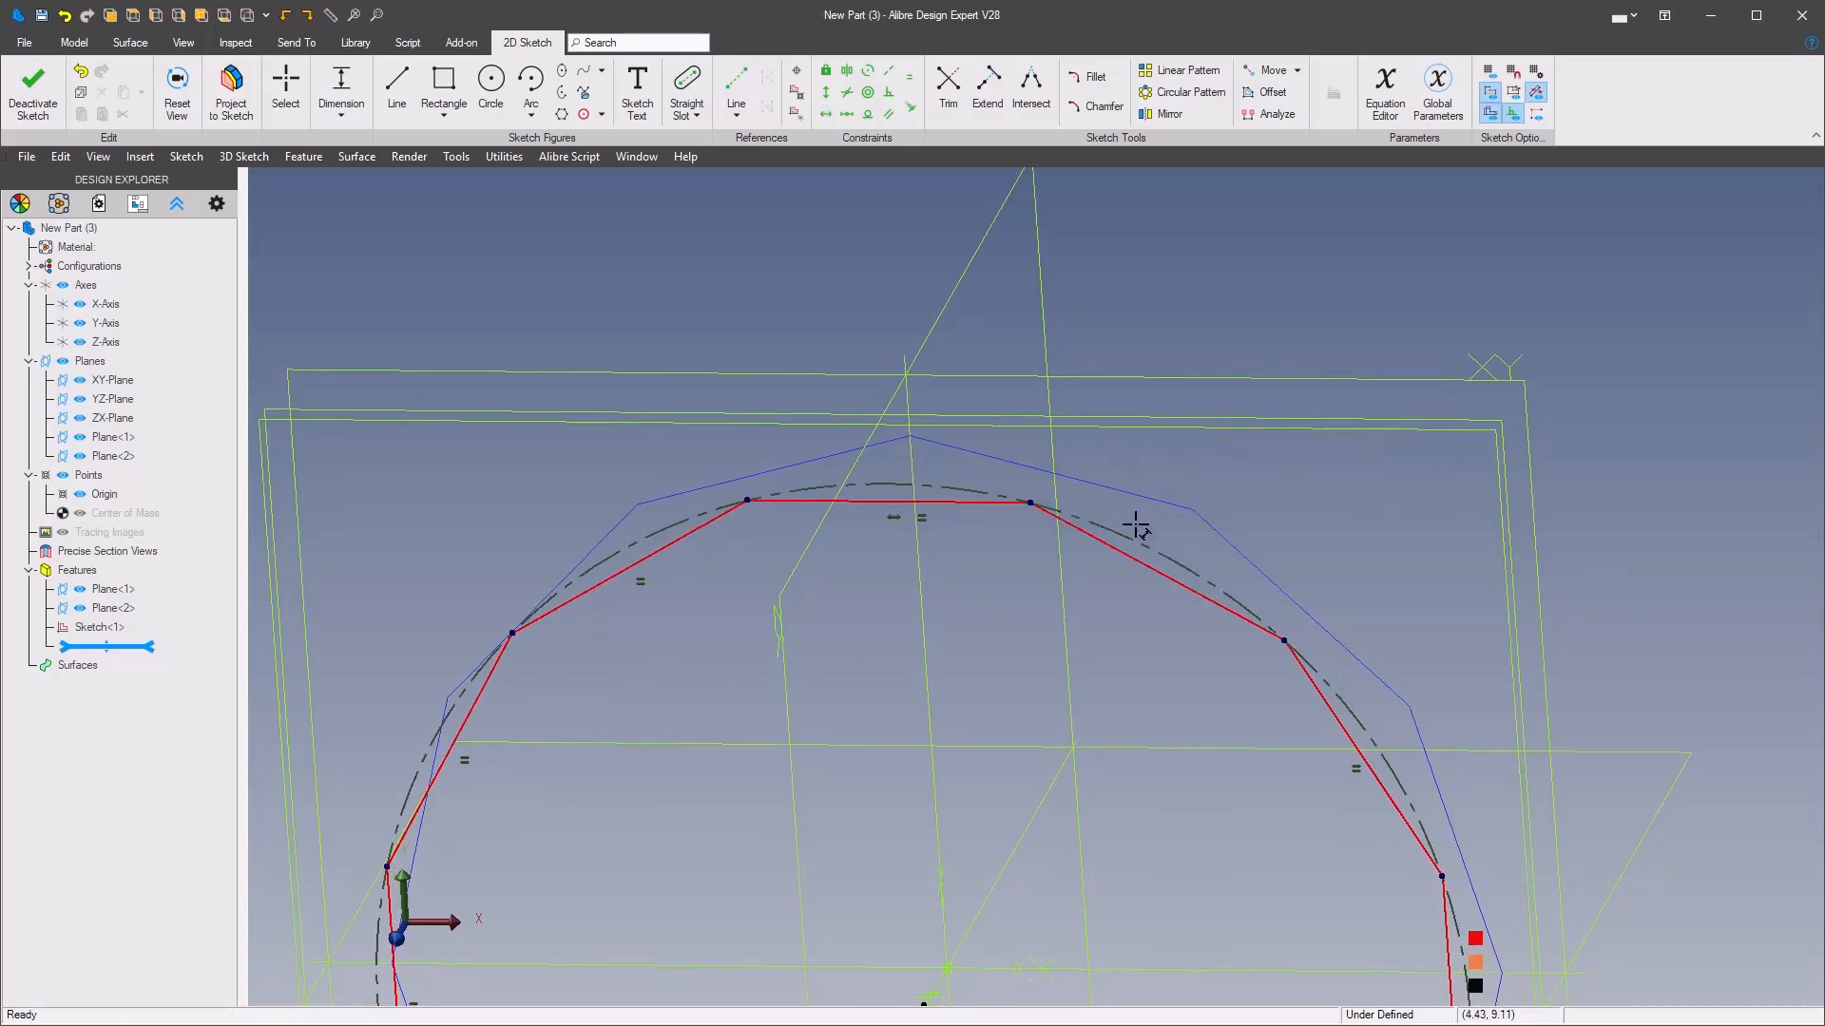
{"action": "double_click", "coordinate": [1319, 483]}
{"action": "type", "text": "20"}
{"action": "key", "text": "Return"}
{"action": "scroll", "coordinate": [1317, 481], "scroll_direction": "down", "scroll_amount": 4}
{"action": "right_click", "coordinate": [1251, 378]}
{"action": "left_click", "coordinate": [1630, 285]}
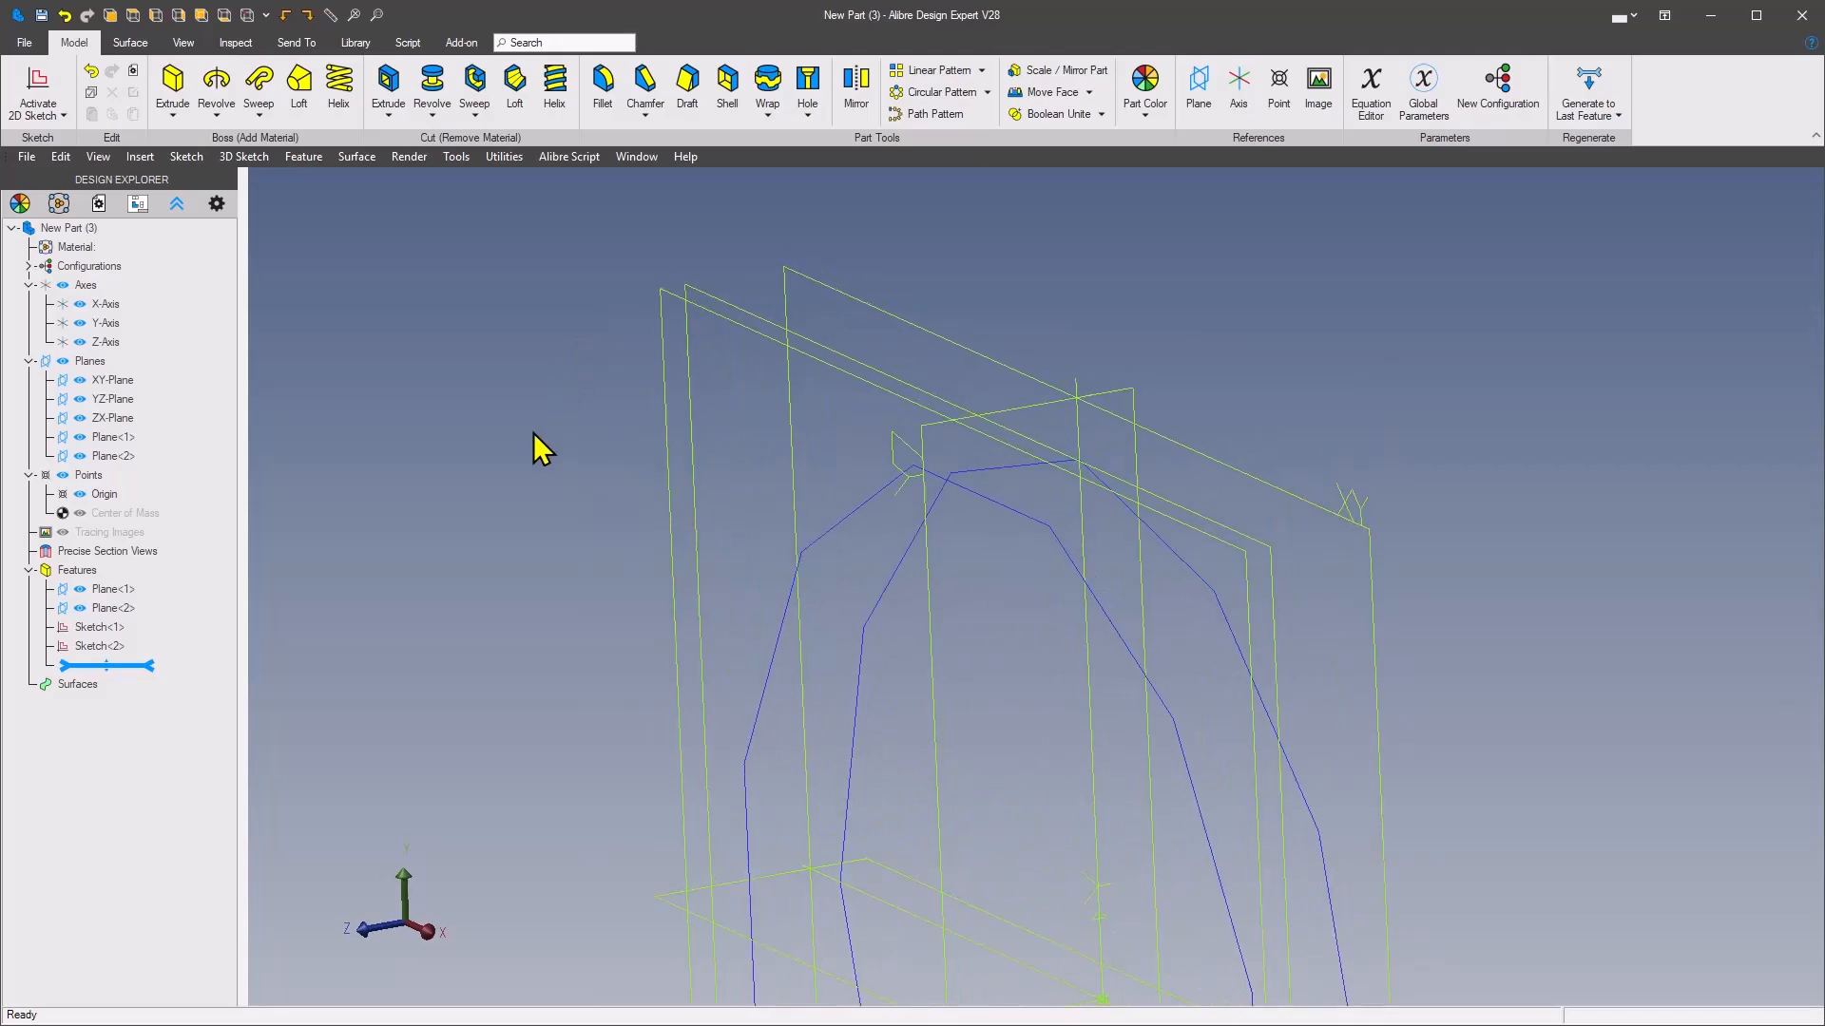
Sketch a slightly smaller 12-sided polygon inscribed in its helper circle on Plane<1>, centred on the origin, after consulting the reference drawing
{"action": "right_click", "coordinate": [663, 302]}
{"action": "left_click", "coordinate": [733, 317]}
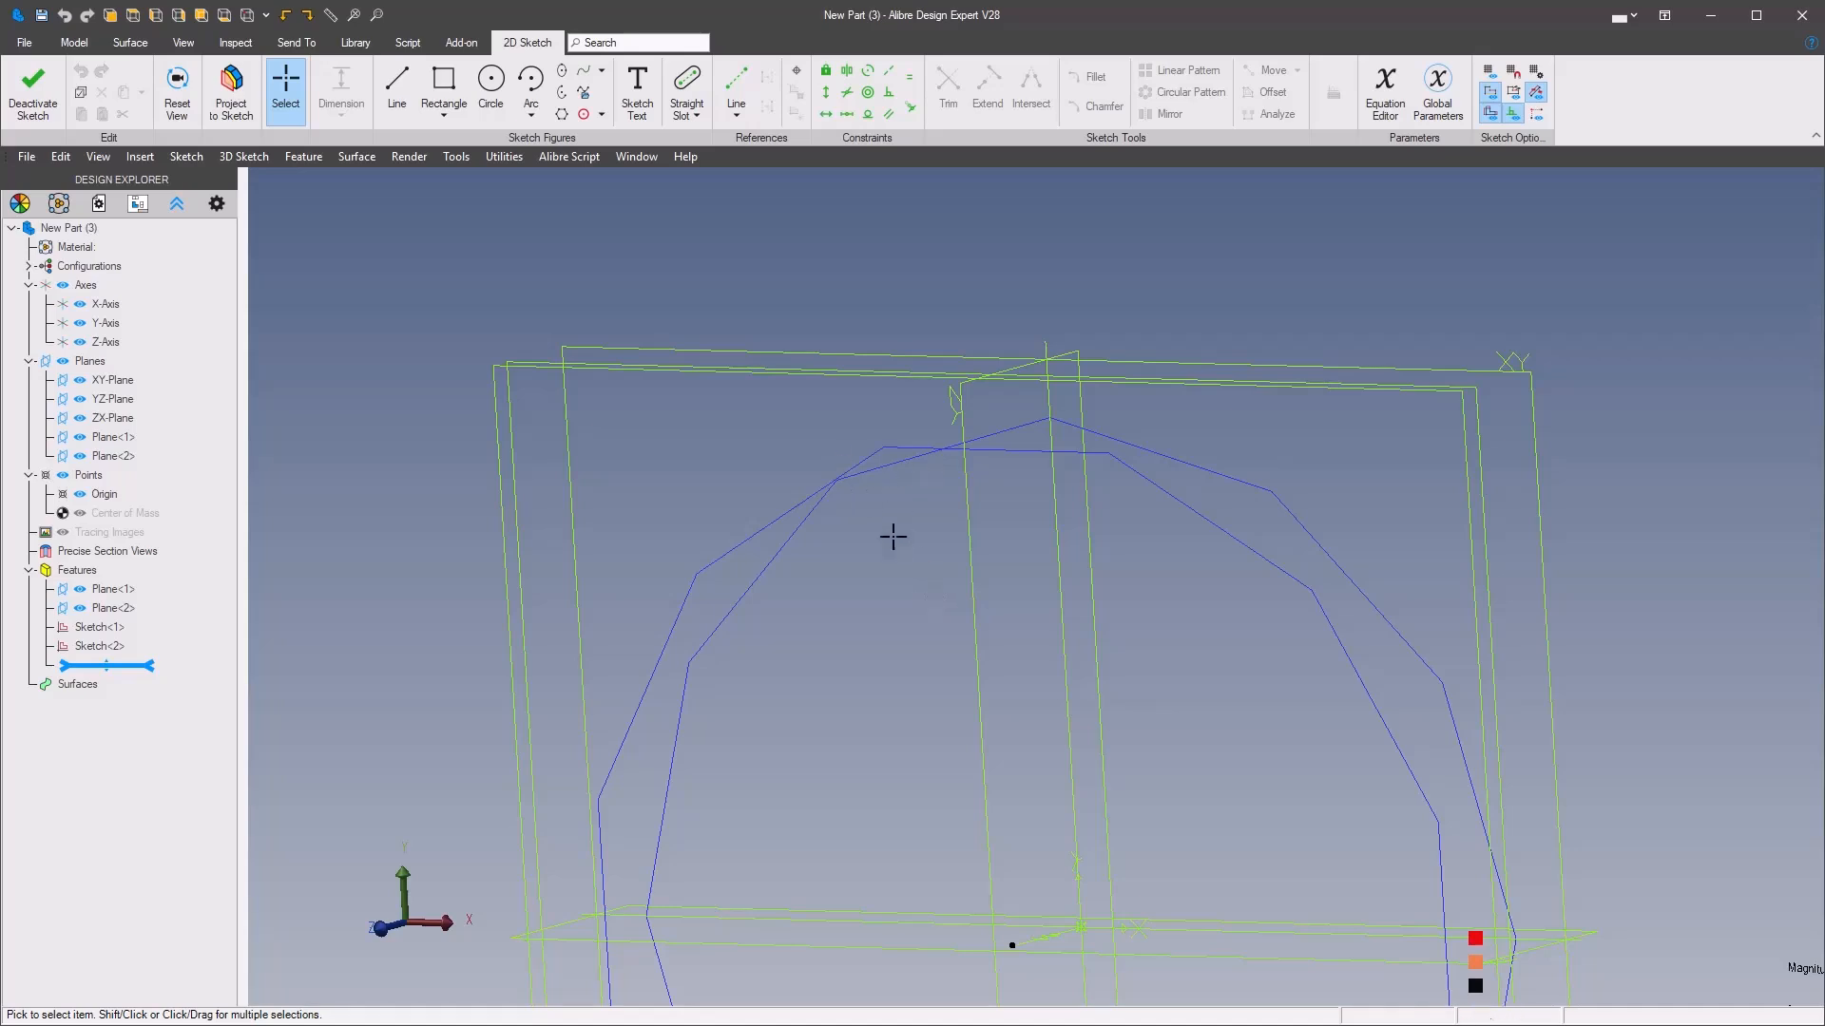
{"action": "left_click_drag", "start_coordinate": [0, 12], "coordinate": [1627, 203]}
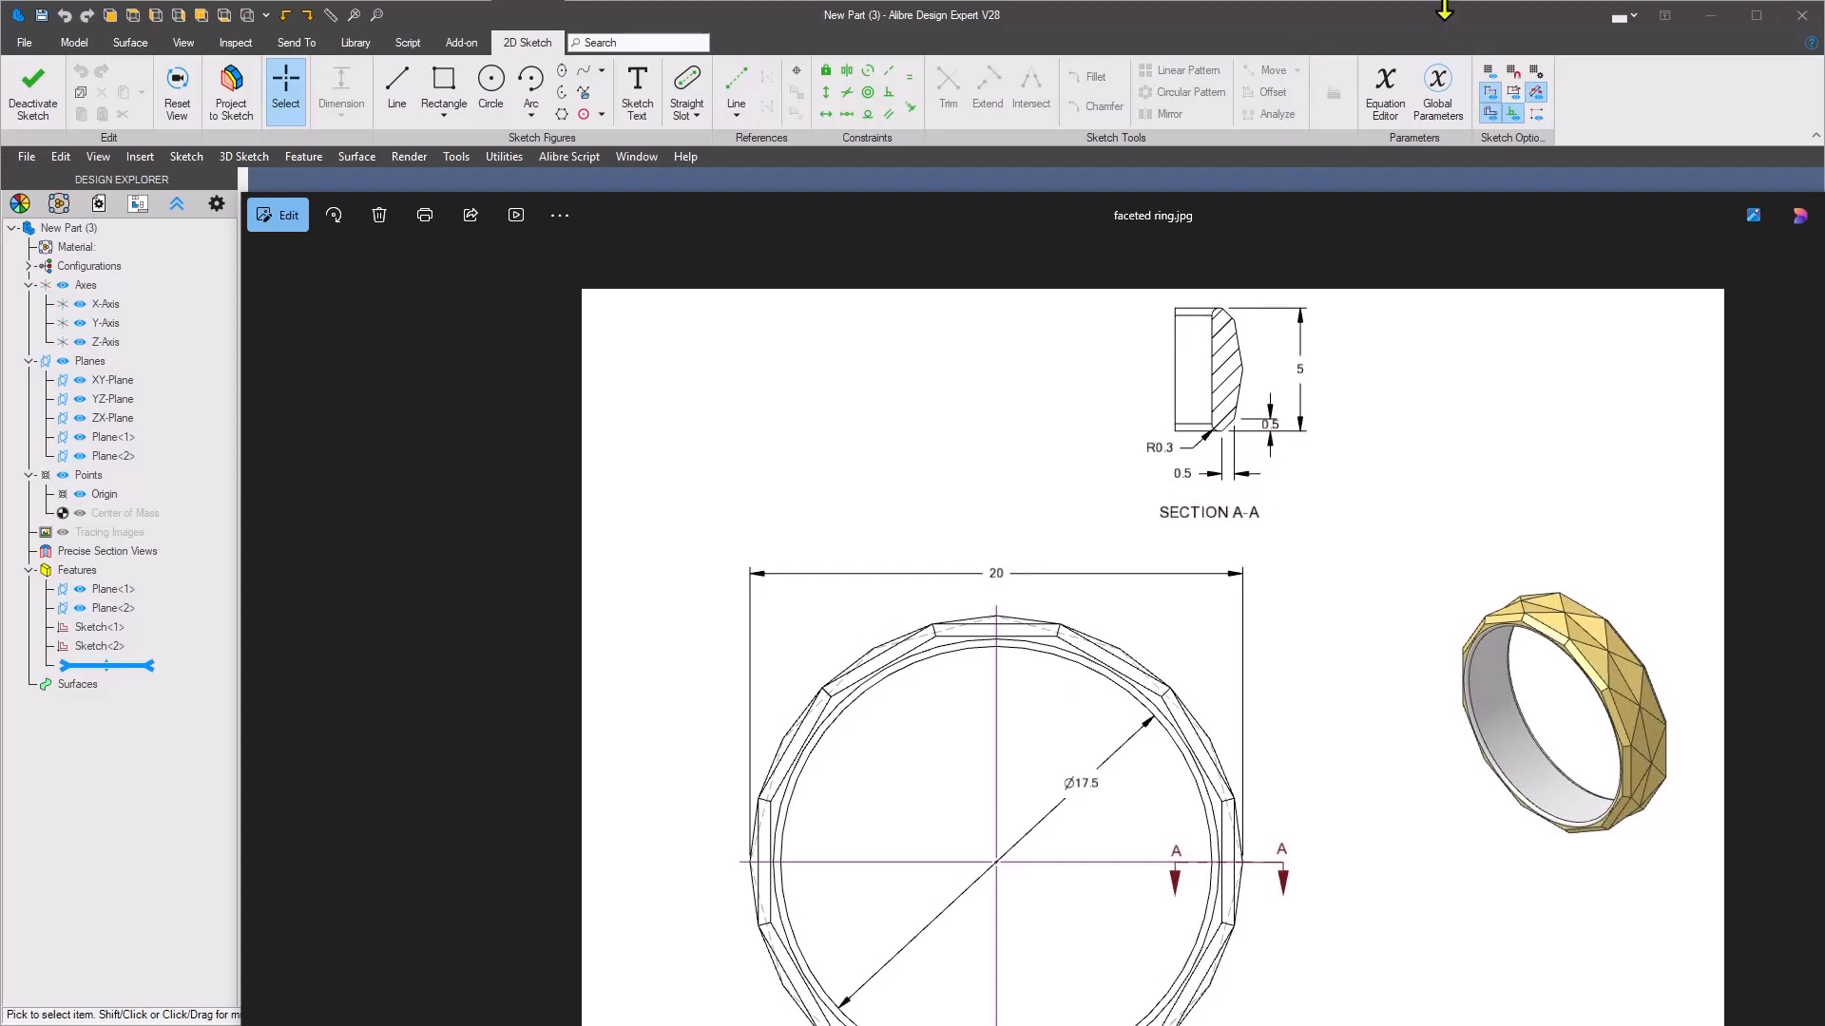
{"action": "left_click_drag", "start_coordinate": [1542, 210], "coordinate": [0, 100]}
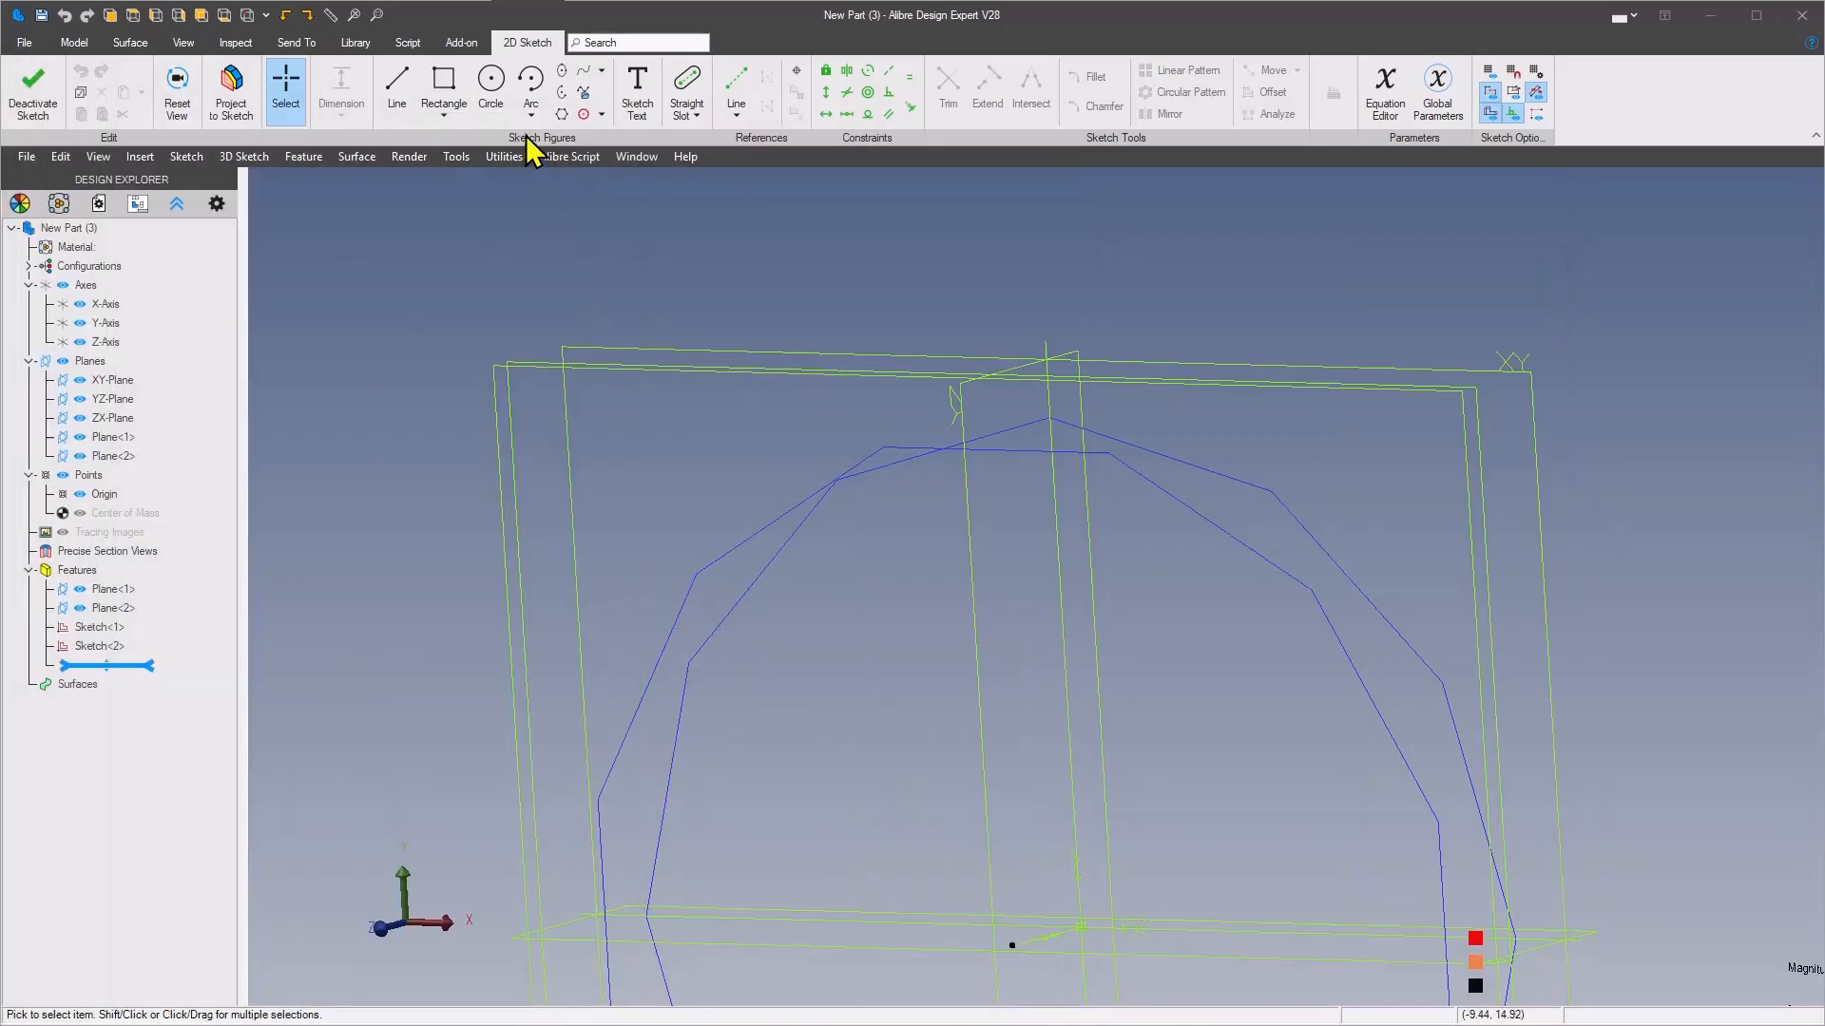
{"action": "left_click", "coordinate": [562, 114]}
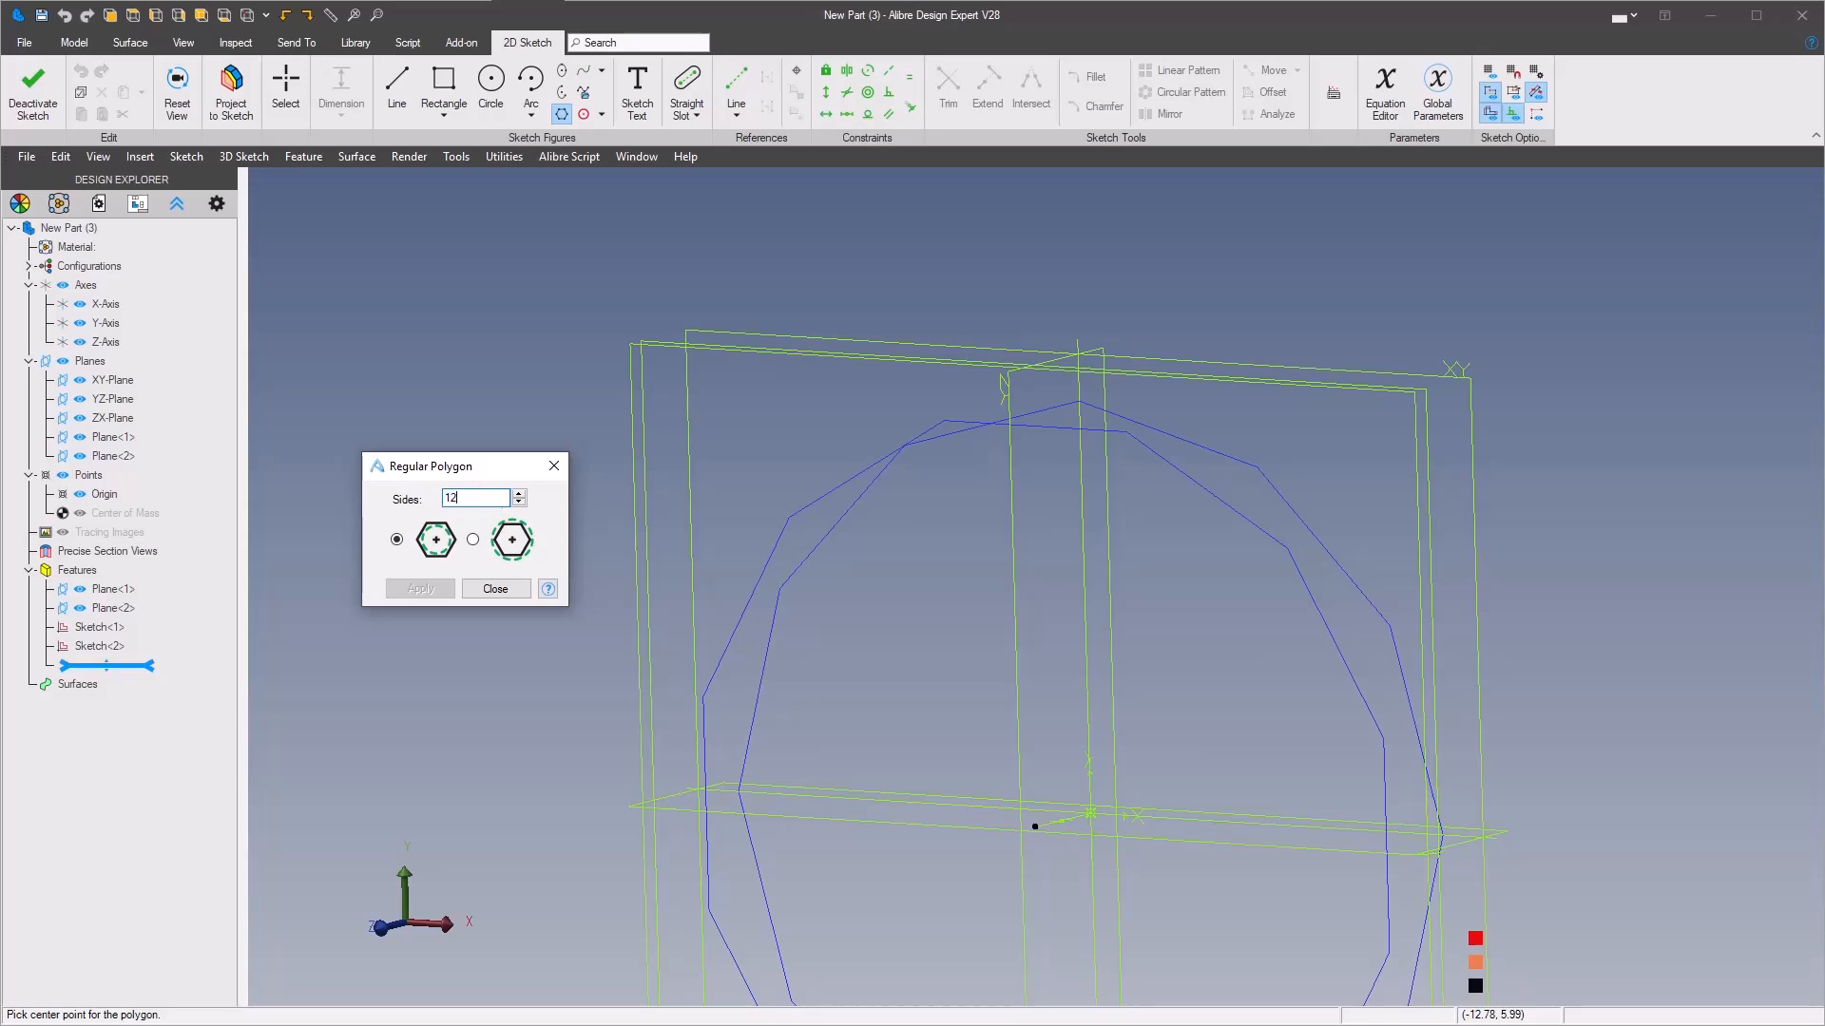
{"action": "left_click", "coordinate": [474, 539]}
{"action": "left_click", "coordinate": [1030, 826]}
{"action": "left_click", "coordinate": [1076, 467]}
{"action": "left_click", "coordinate": [418, 589]}
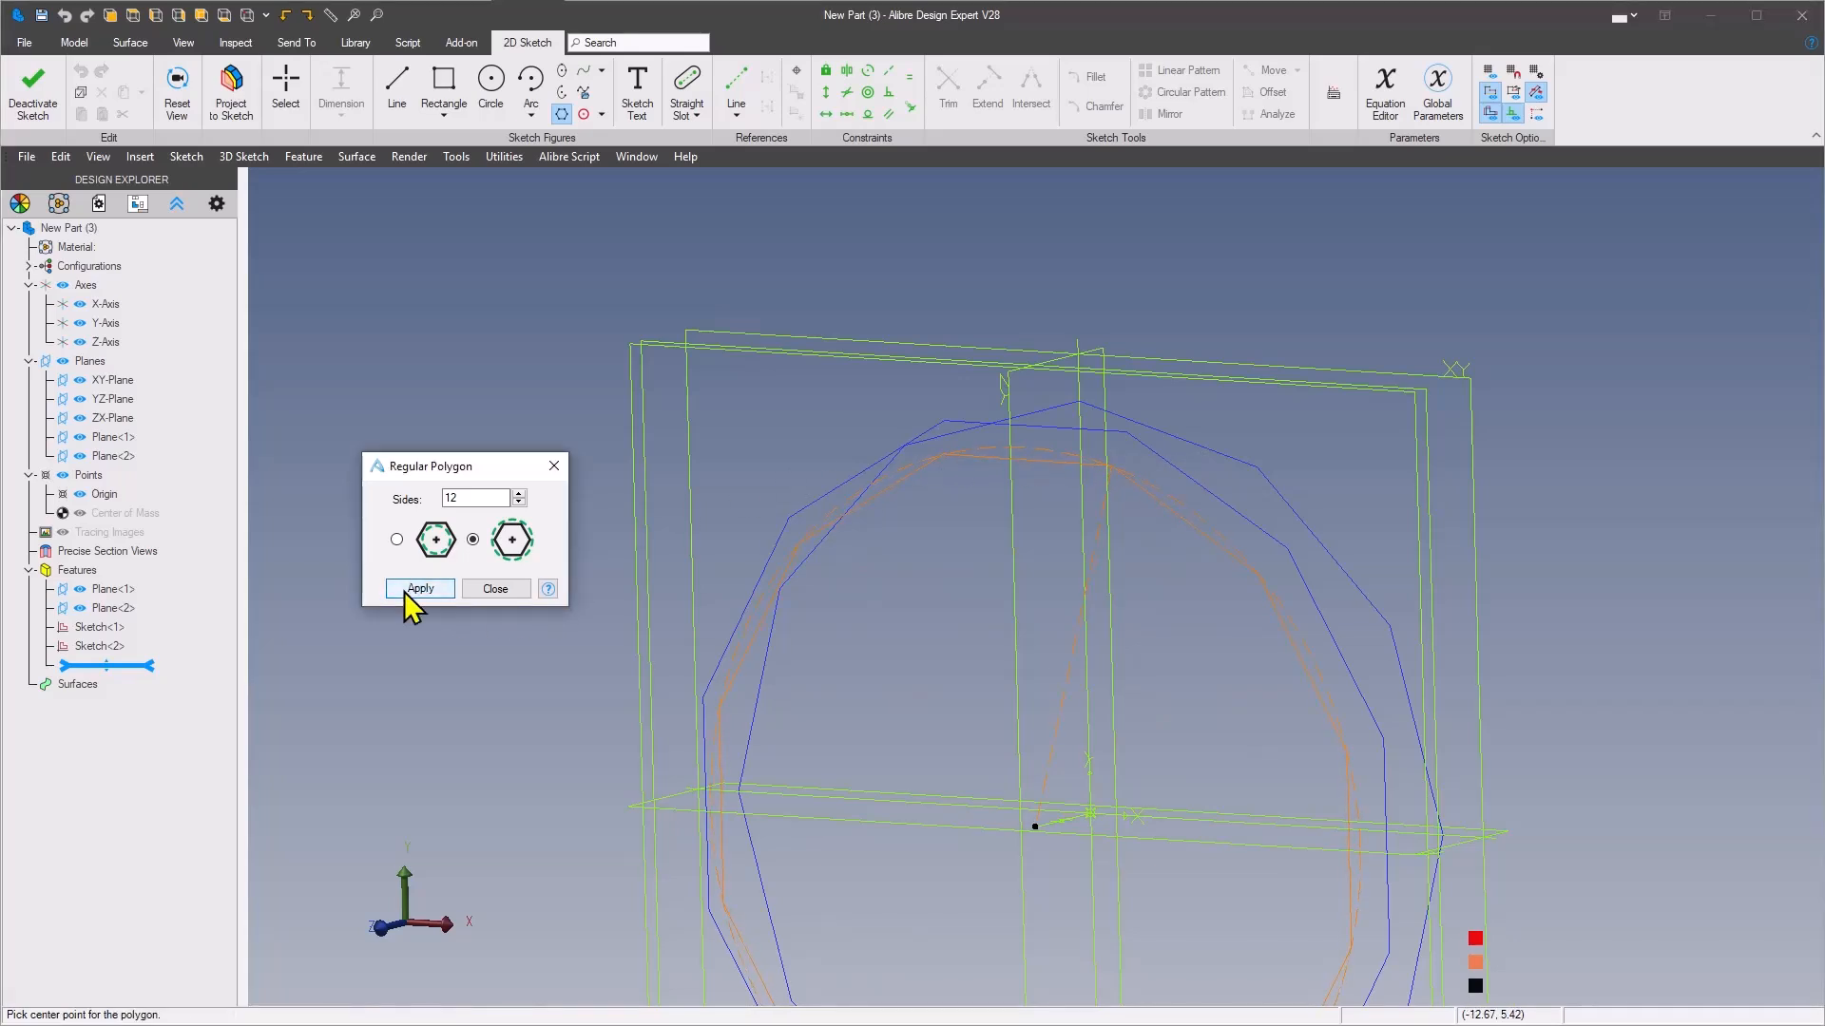
{"action": "left_click", "coordinate": [495, 589]}
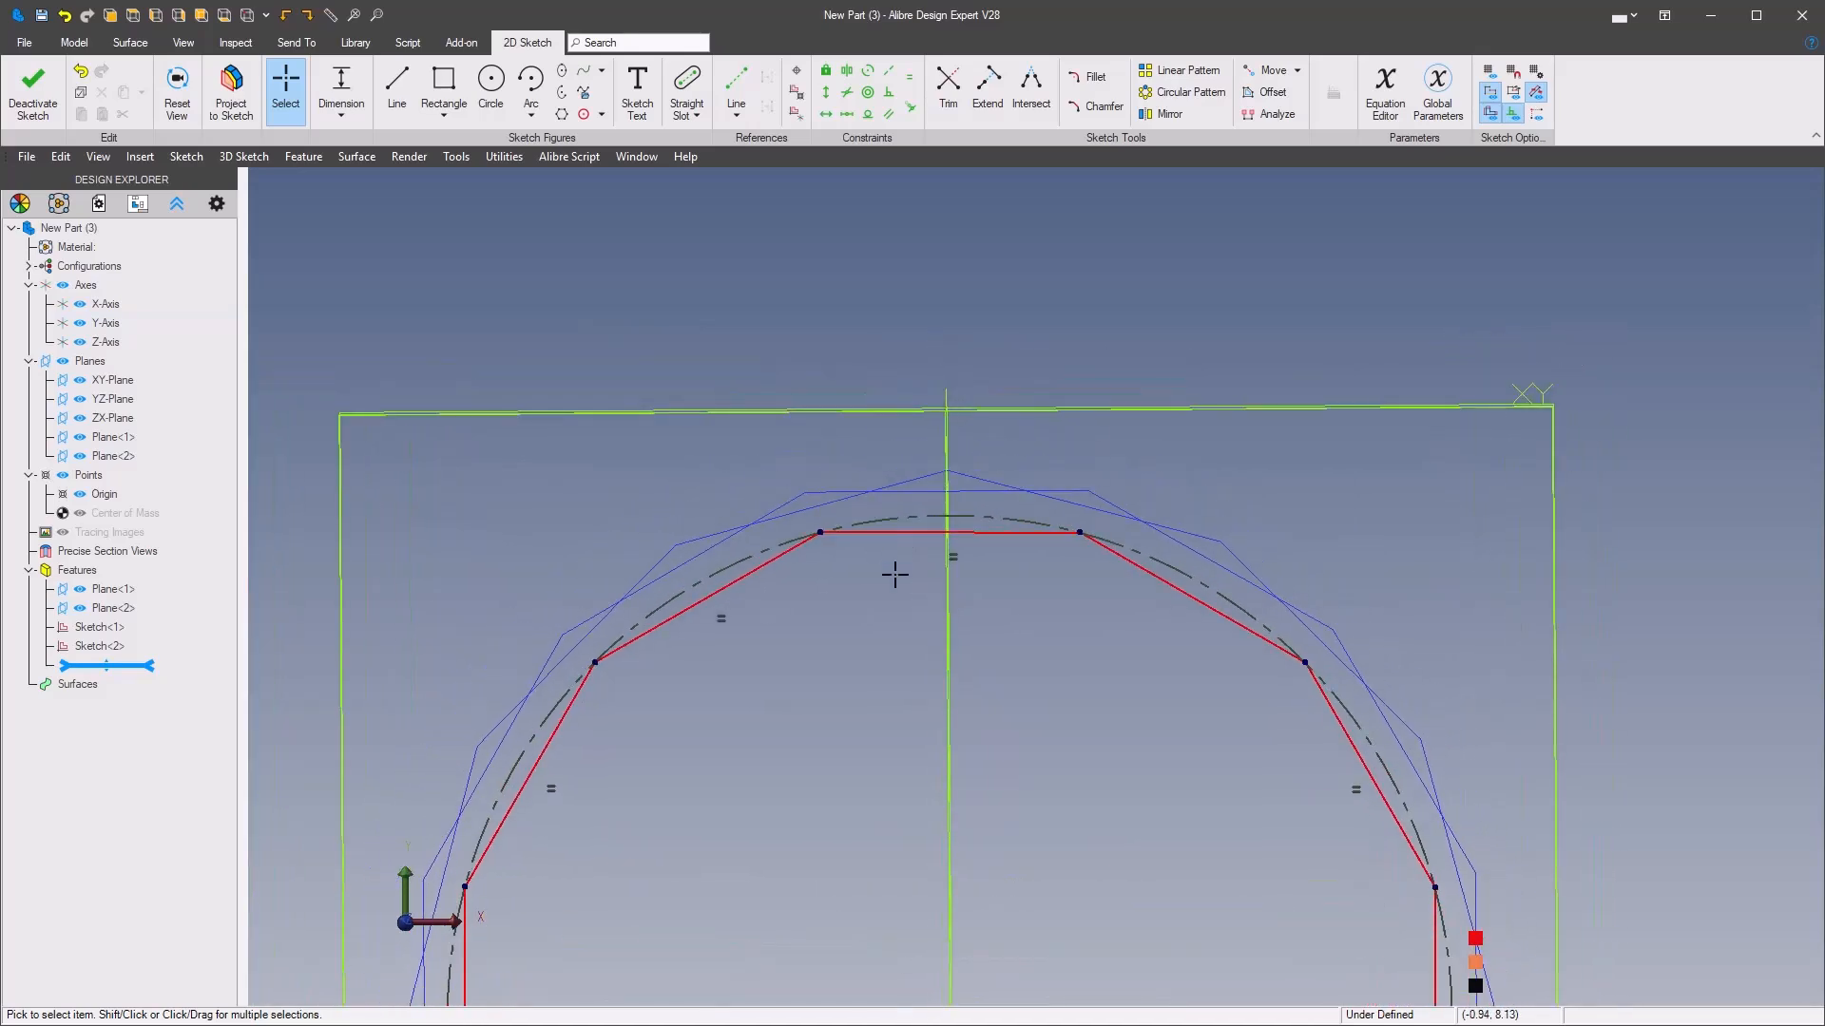
Make the uppermost edge of the Plane<1> polygon horizontal with a constraint
{"action": "right_click", "coordinate": [895, 574]}
{"action": "mouse_move", "coordinate": [1252, 518]}
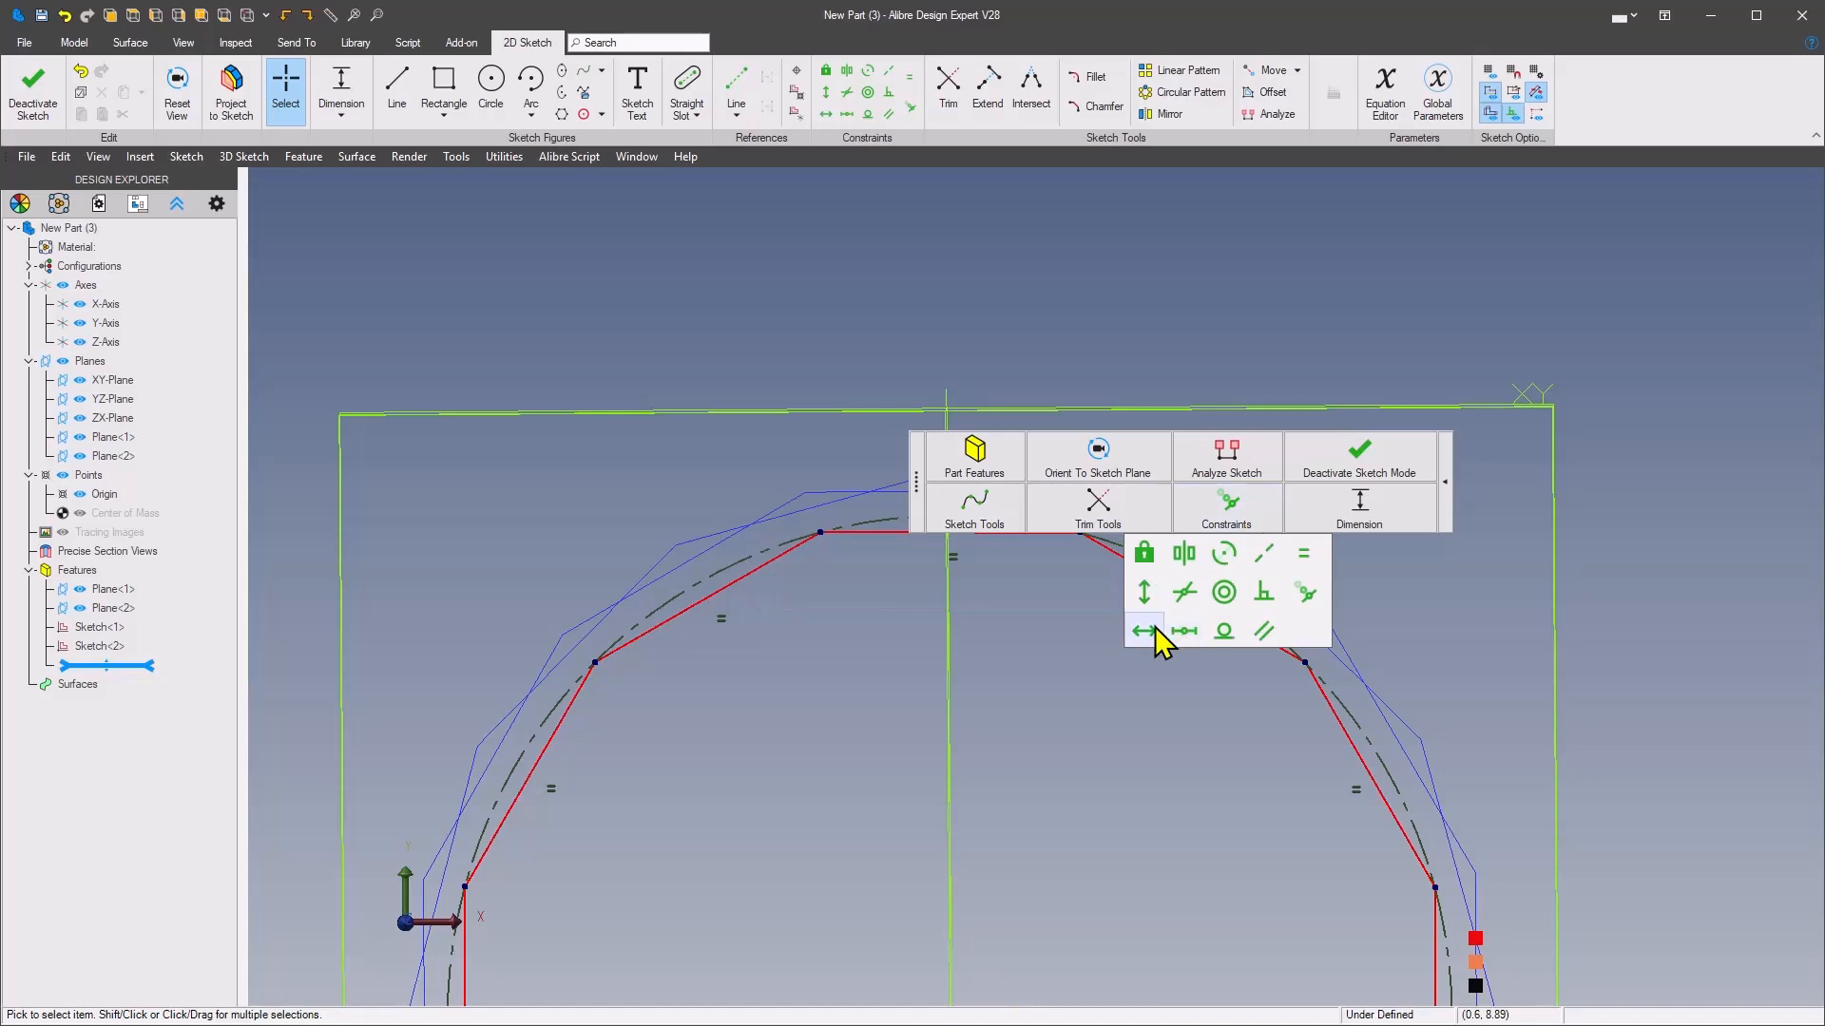
{"action": "left_click", "coordinate": [1143, 632]}
{"action": "right_click", "coordinate": [887, 549]}
{"action": "middle_click_drag", "start_coordinate": [1015, 570], "coordinate": [1044, 618]}
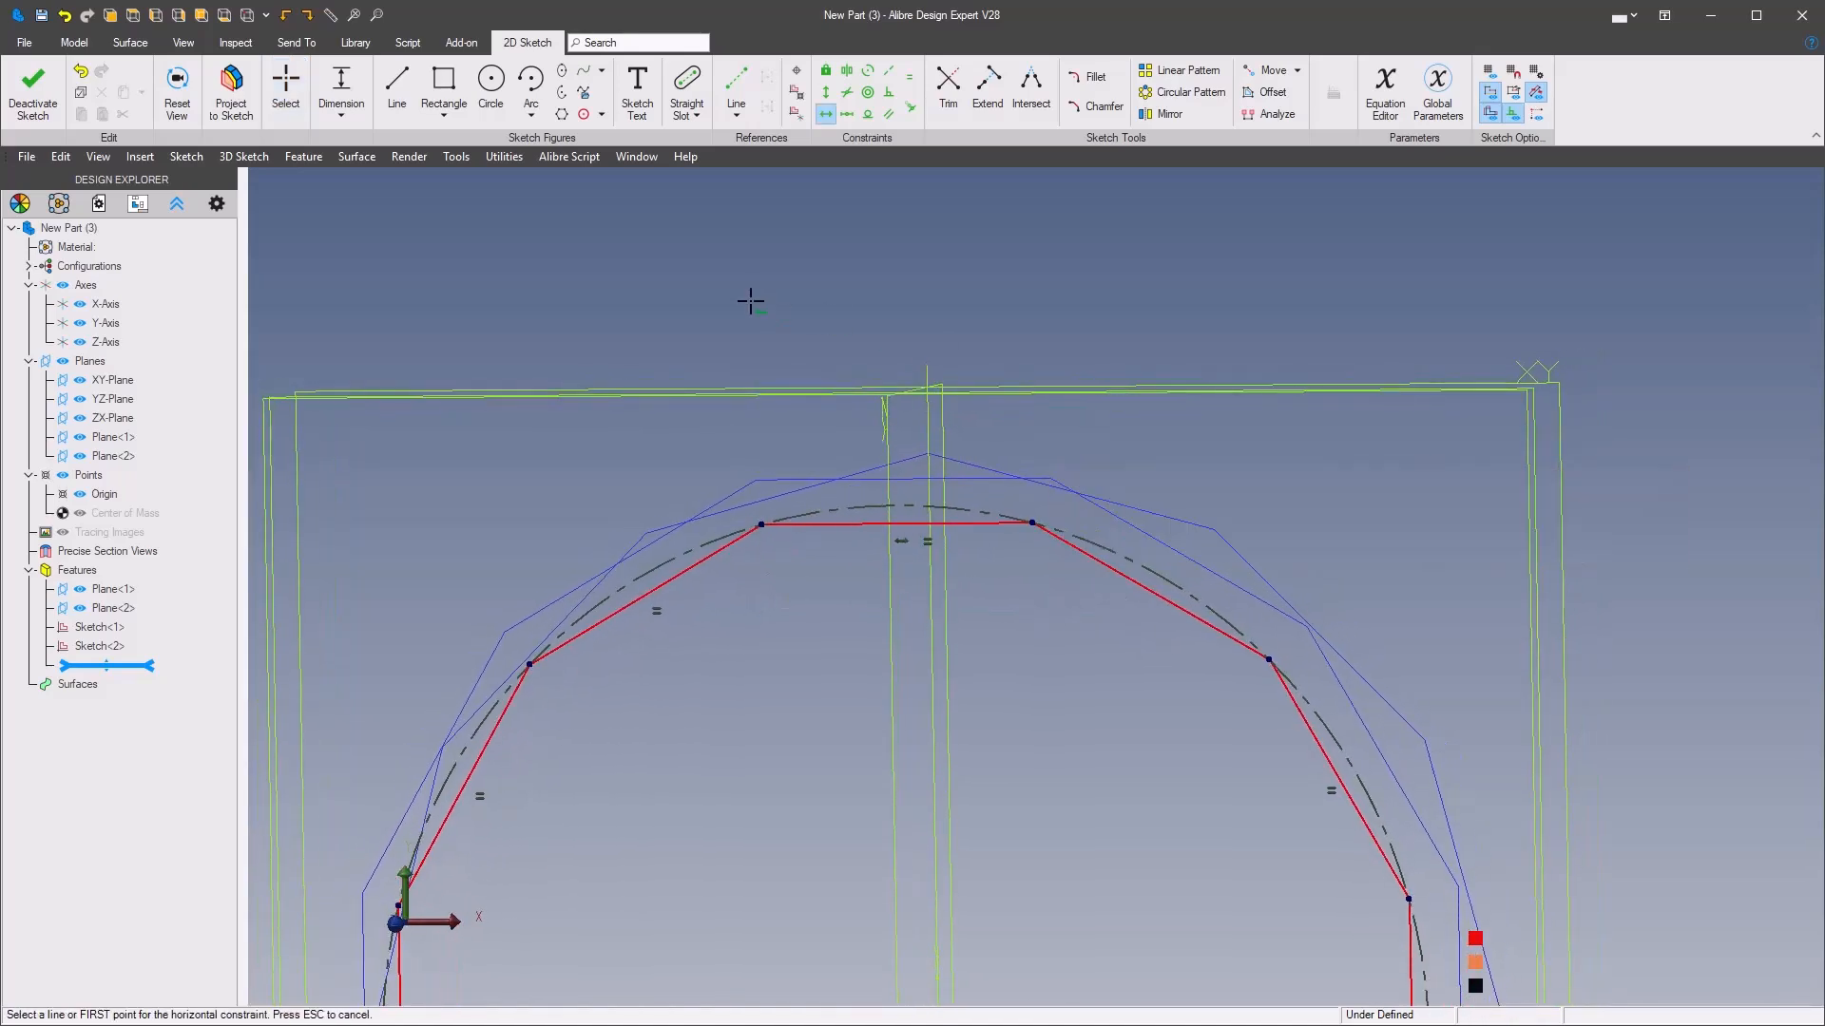
Project the uppermost edge of the Plane<2> polygon into the Plane<1> sketch as a reference figure, maintaining association to its source
{"action": "left_click", "coordinate": [233, 95]}
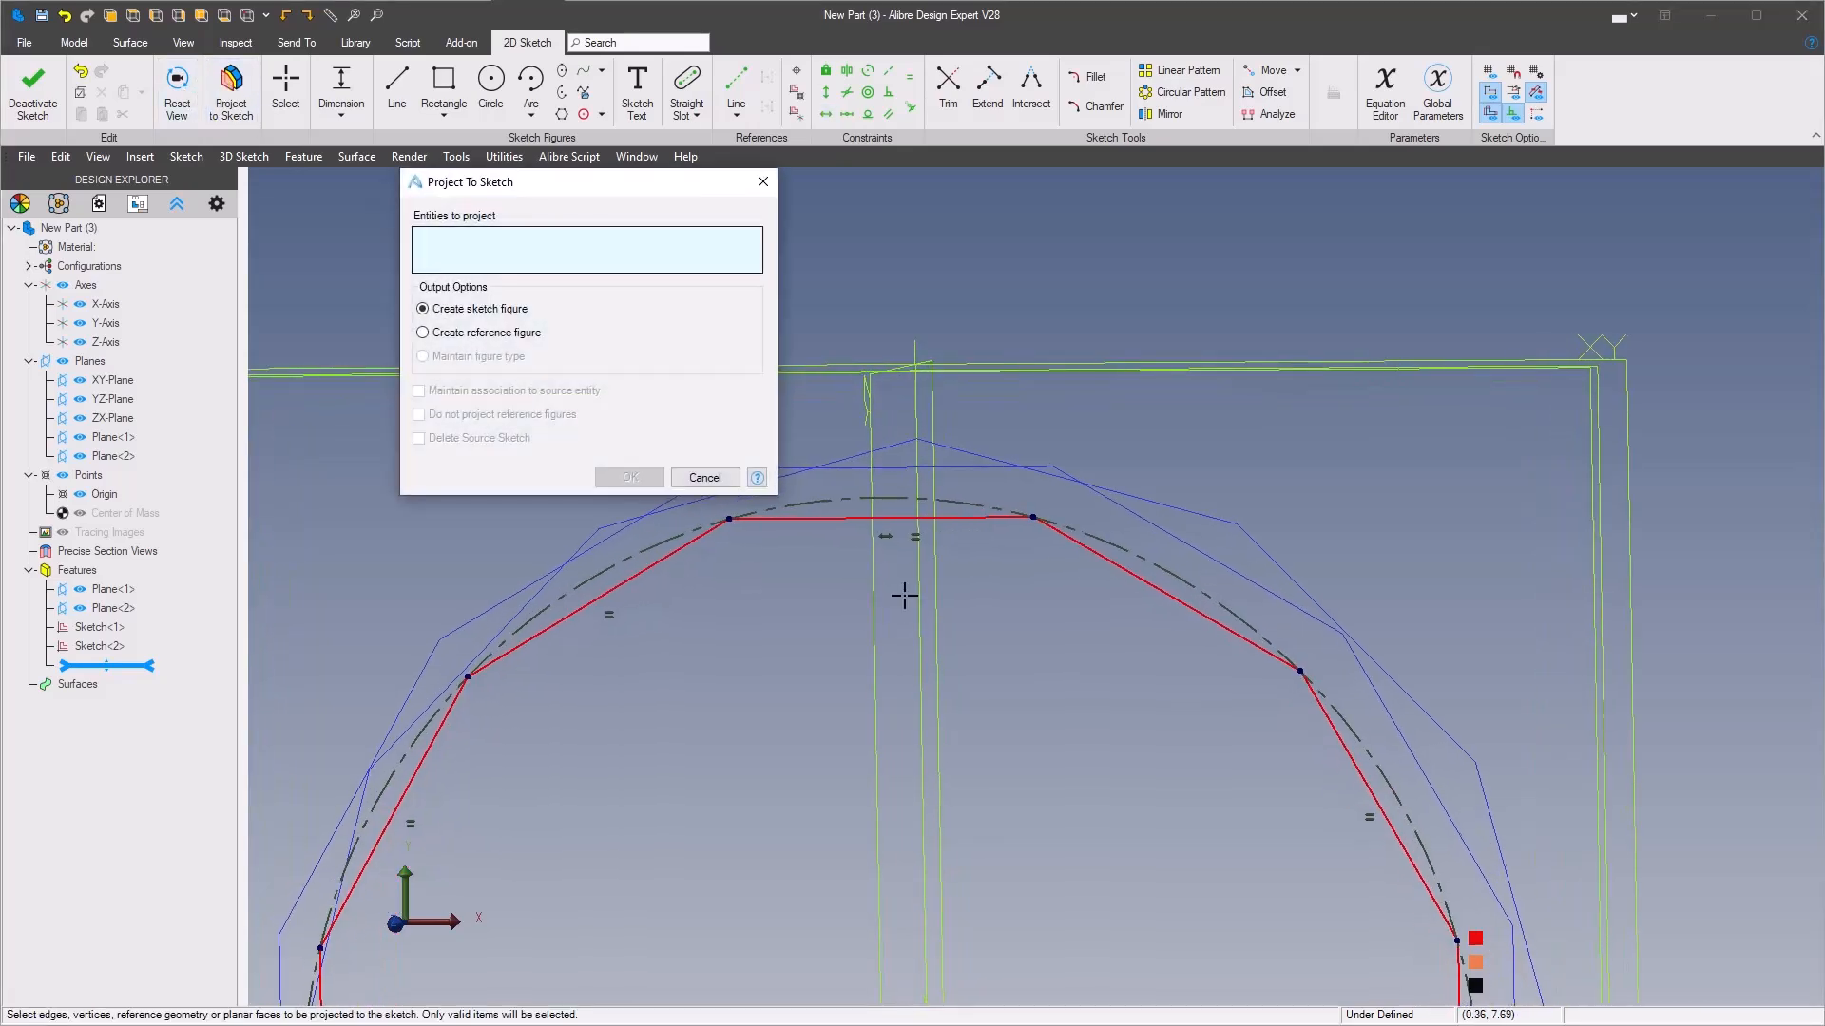
{"action": "left_click", "coordinate": [1031, 527]}
{"action": "left_click", "coordinate": [422, 334]}
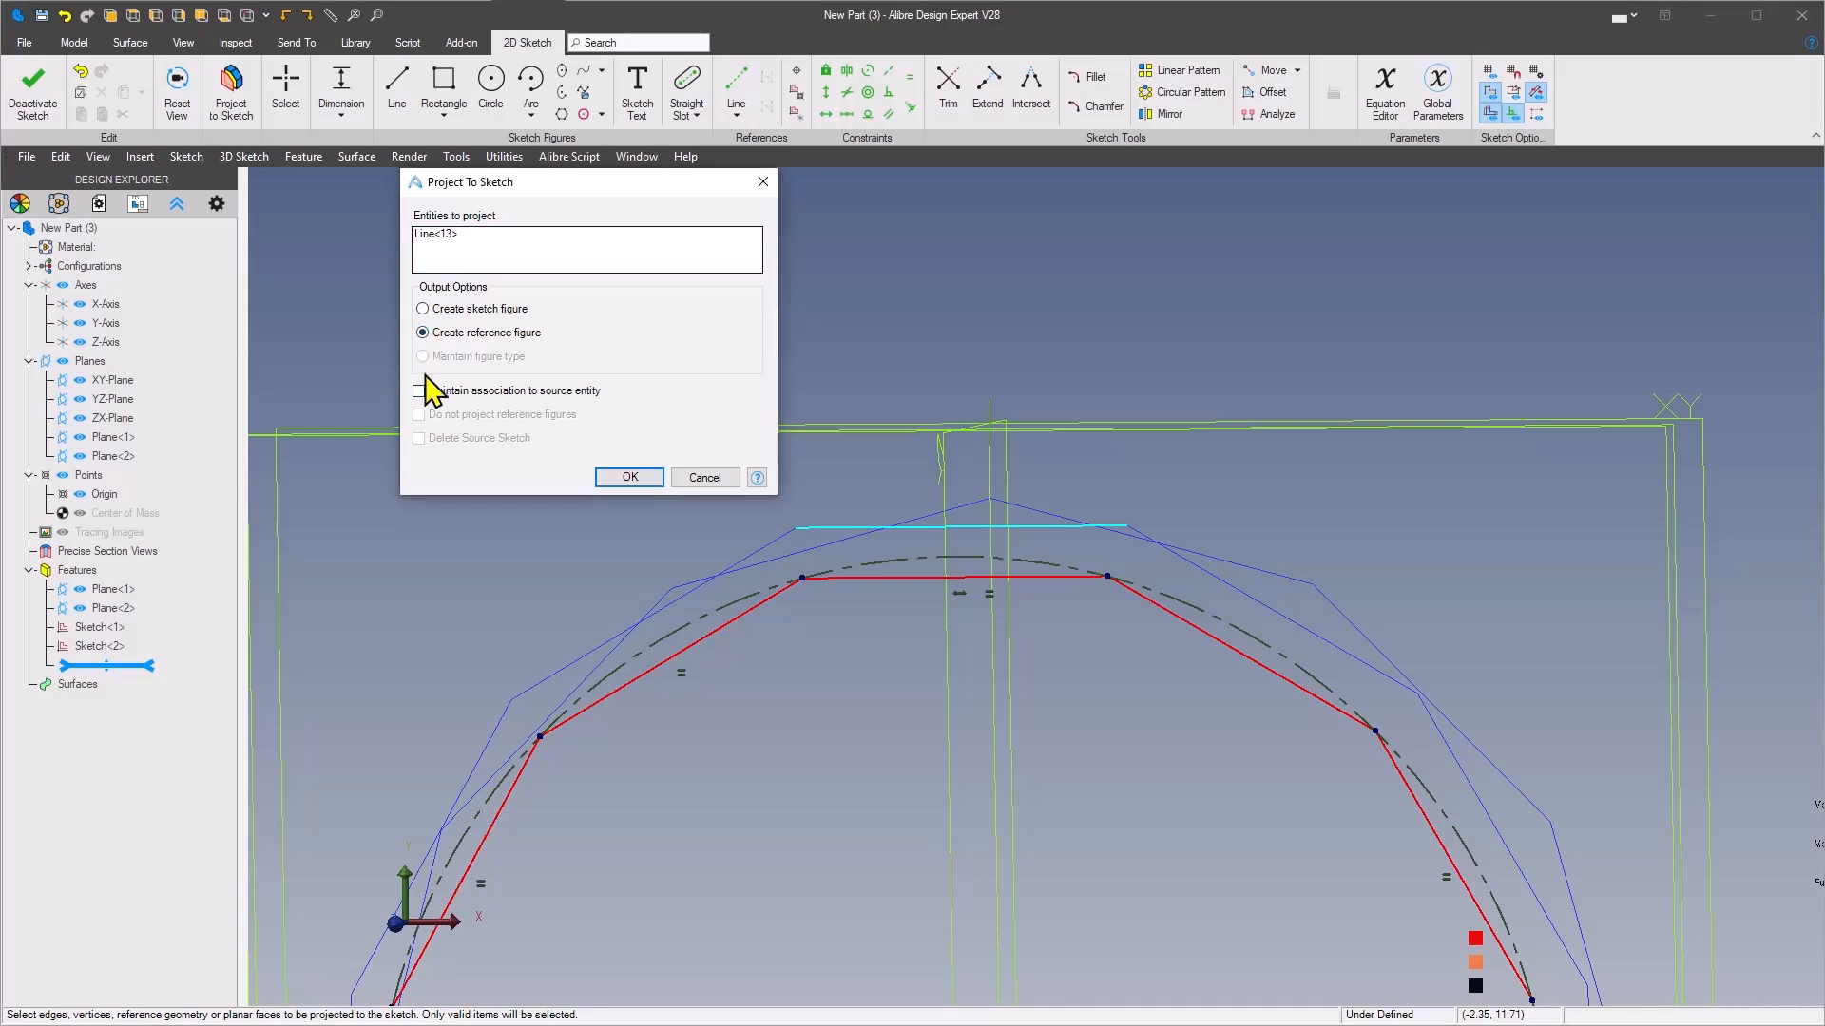
{"action": "left_click", "coordinate": [644, 478]}
Dimension the distance between the polygon's uppermost edge and the projected reference line to 0.5 mm, and finish the sketch
{"action": "key", "text": "space"}
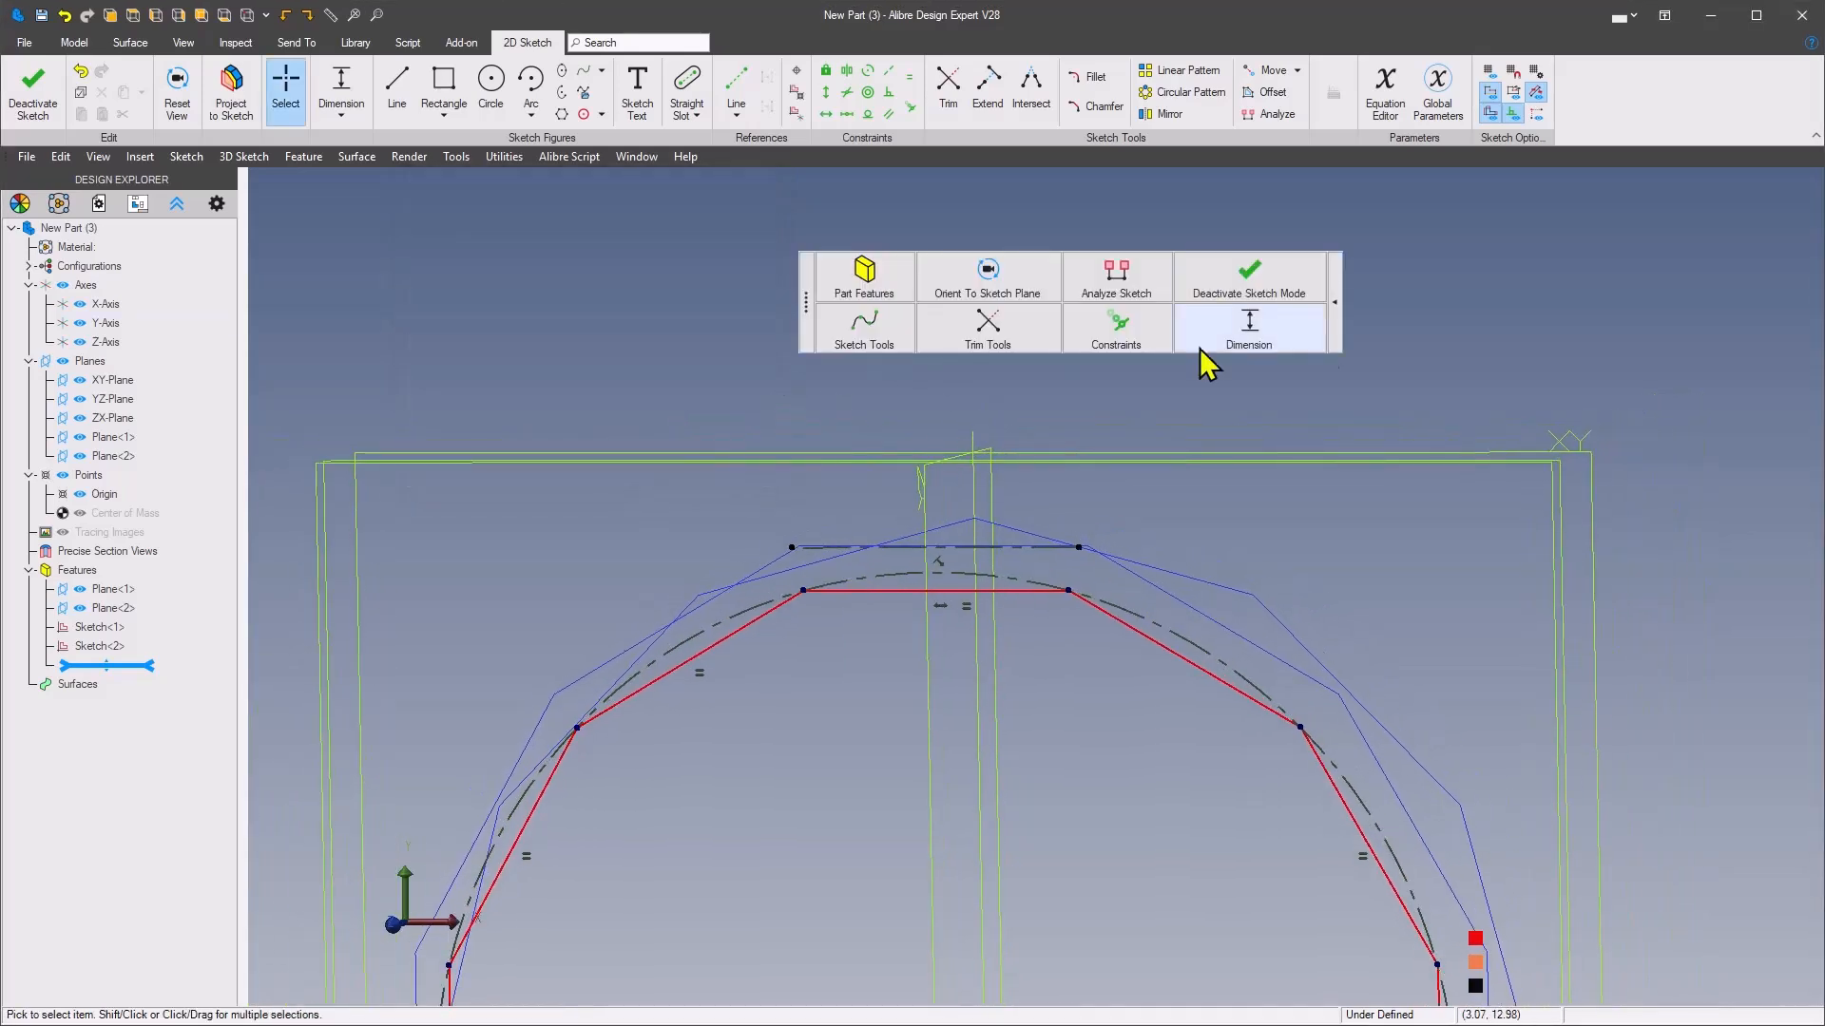
{"action": "left_click", "coordinate": [1265, 353]}
{"action": "left_click", "coordinate": [1007, 592]}
{"action": "left_click", "coordinate": [1046, 548]}
{"action": "left_click", "coordinate": [1252, 595]}
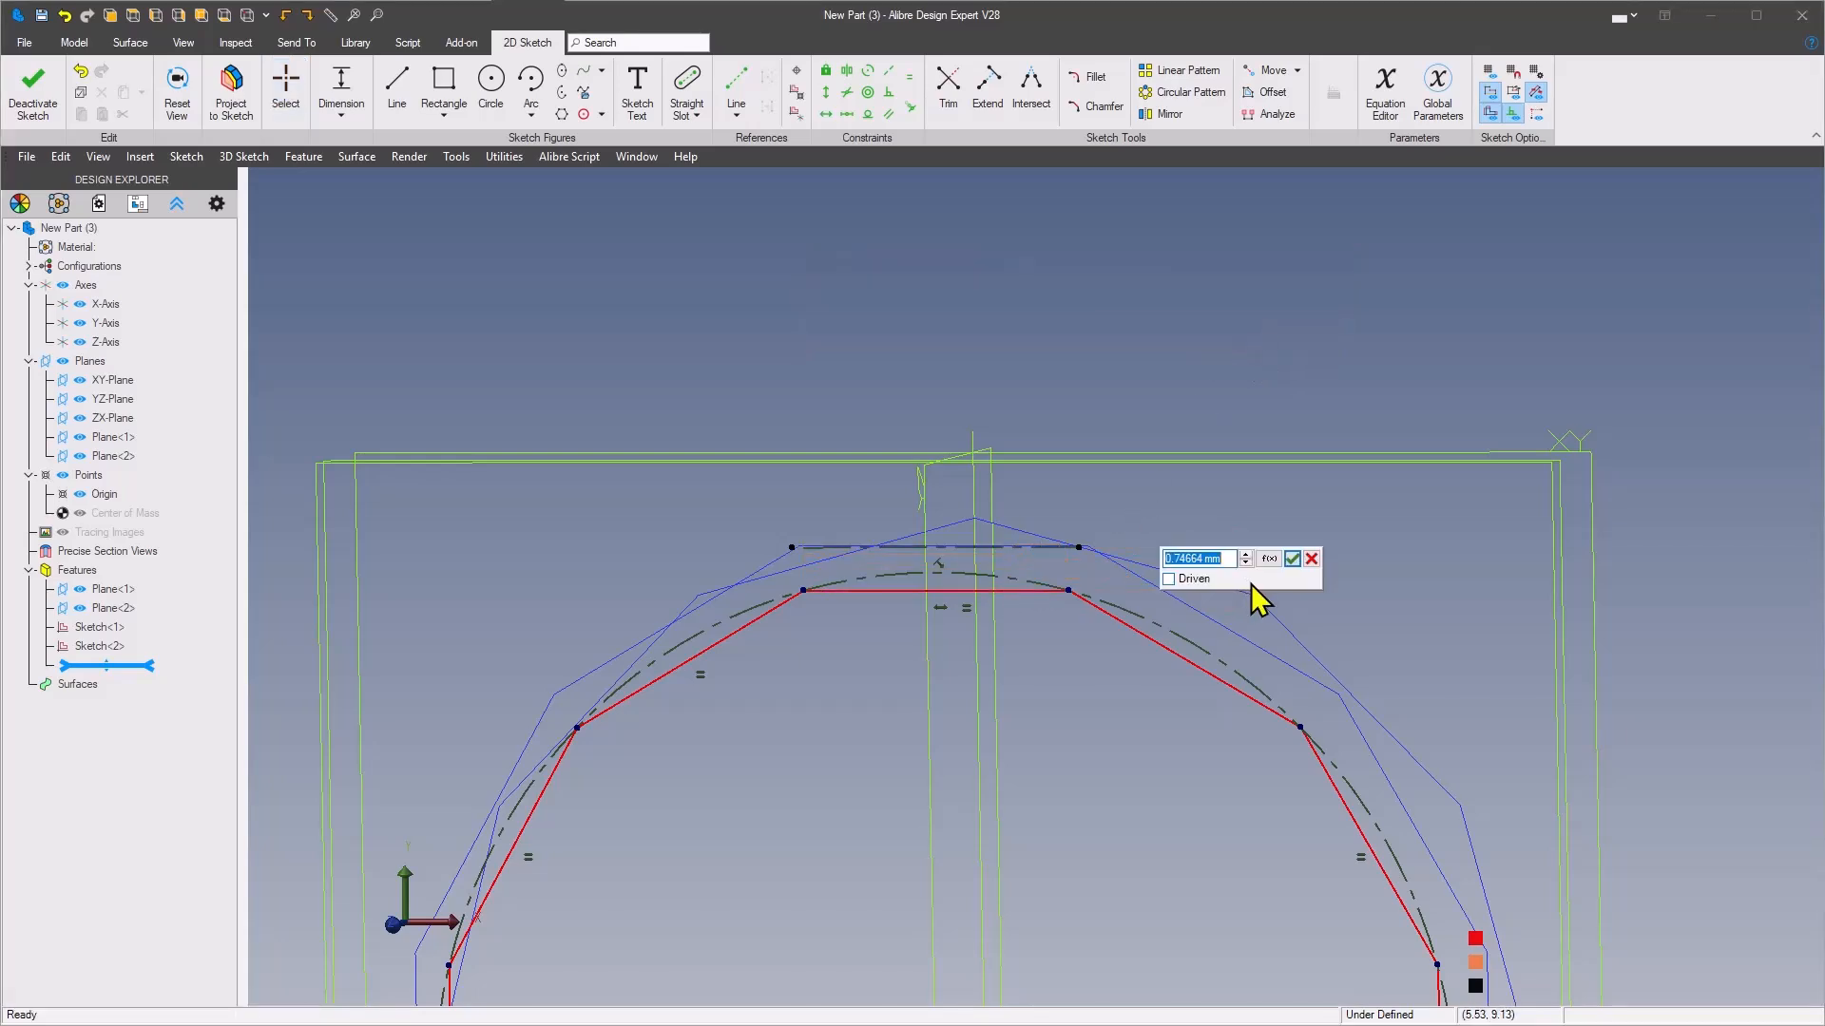
{"action": "type", "text": "0.5"}
{"action": "key", "text": "Return"}
{"action": "scroll", "coordinate": [1246, 579], "scroll_direction": "down", "scroll_amount": 2}
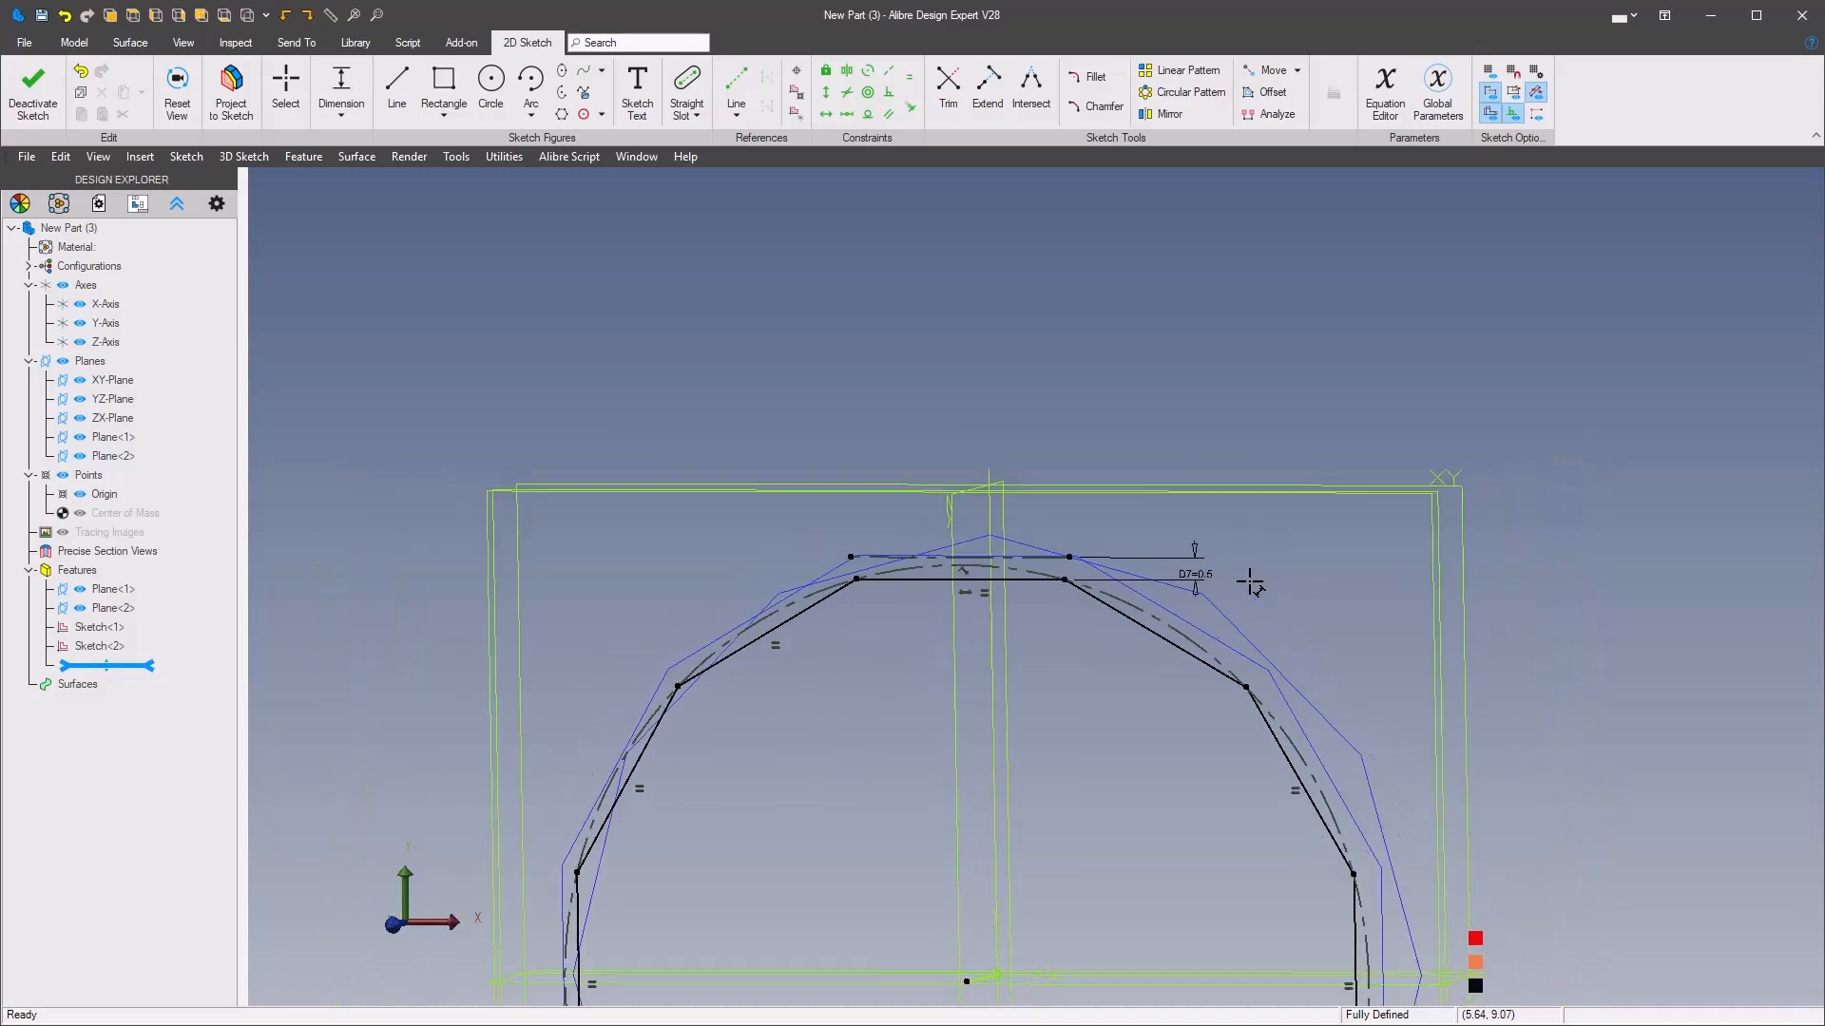
{"action": "middle_click", "coordinate": [1099, 321]}
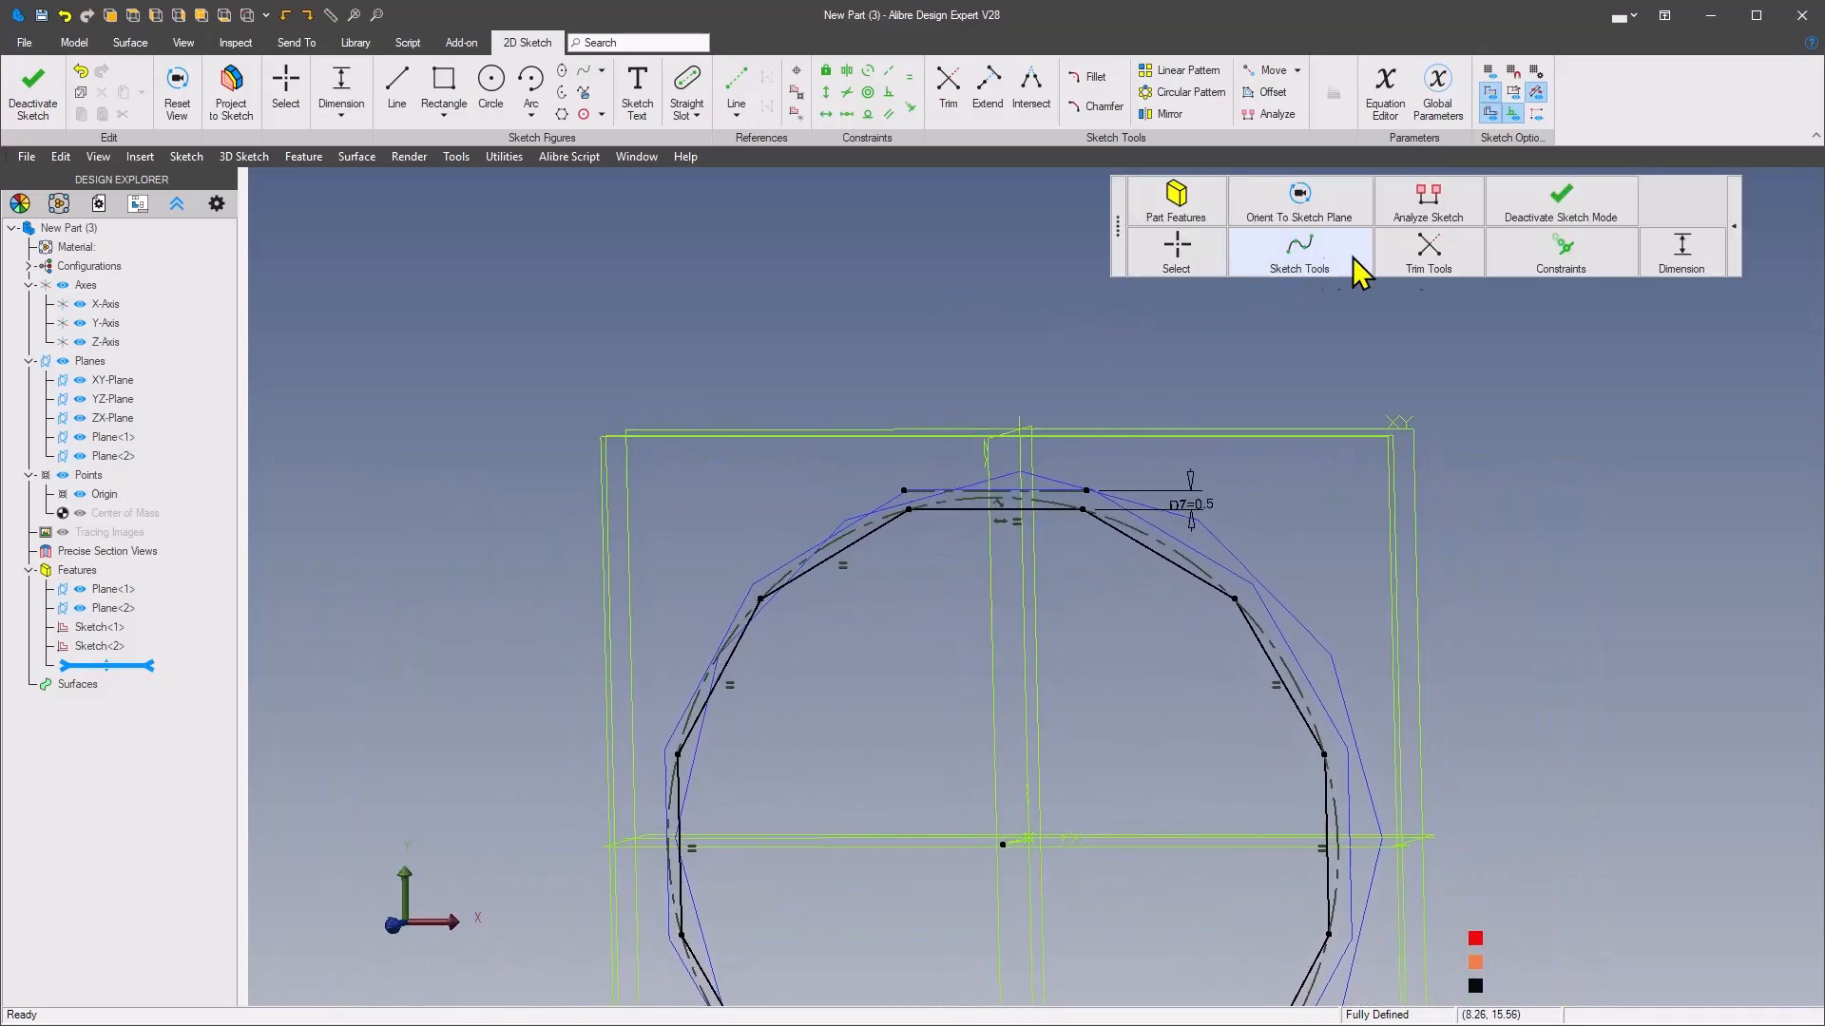
{"action": "left_click", "coordinate": [1578, 228]}
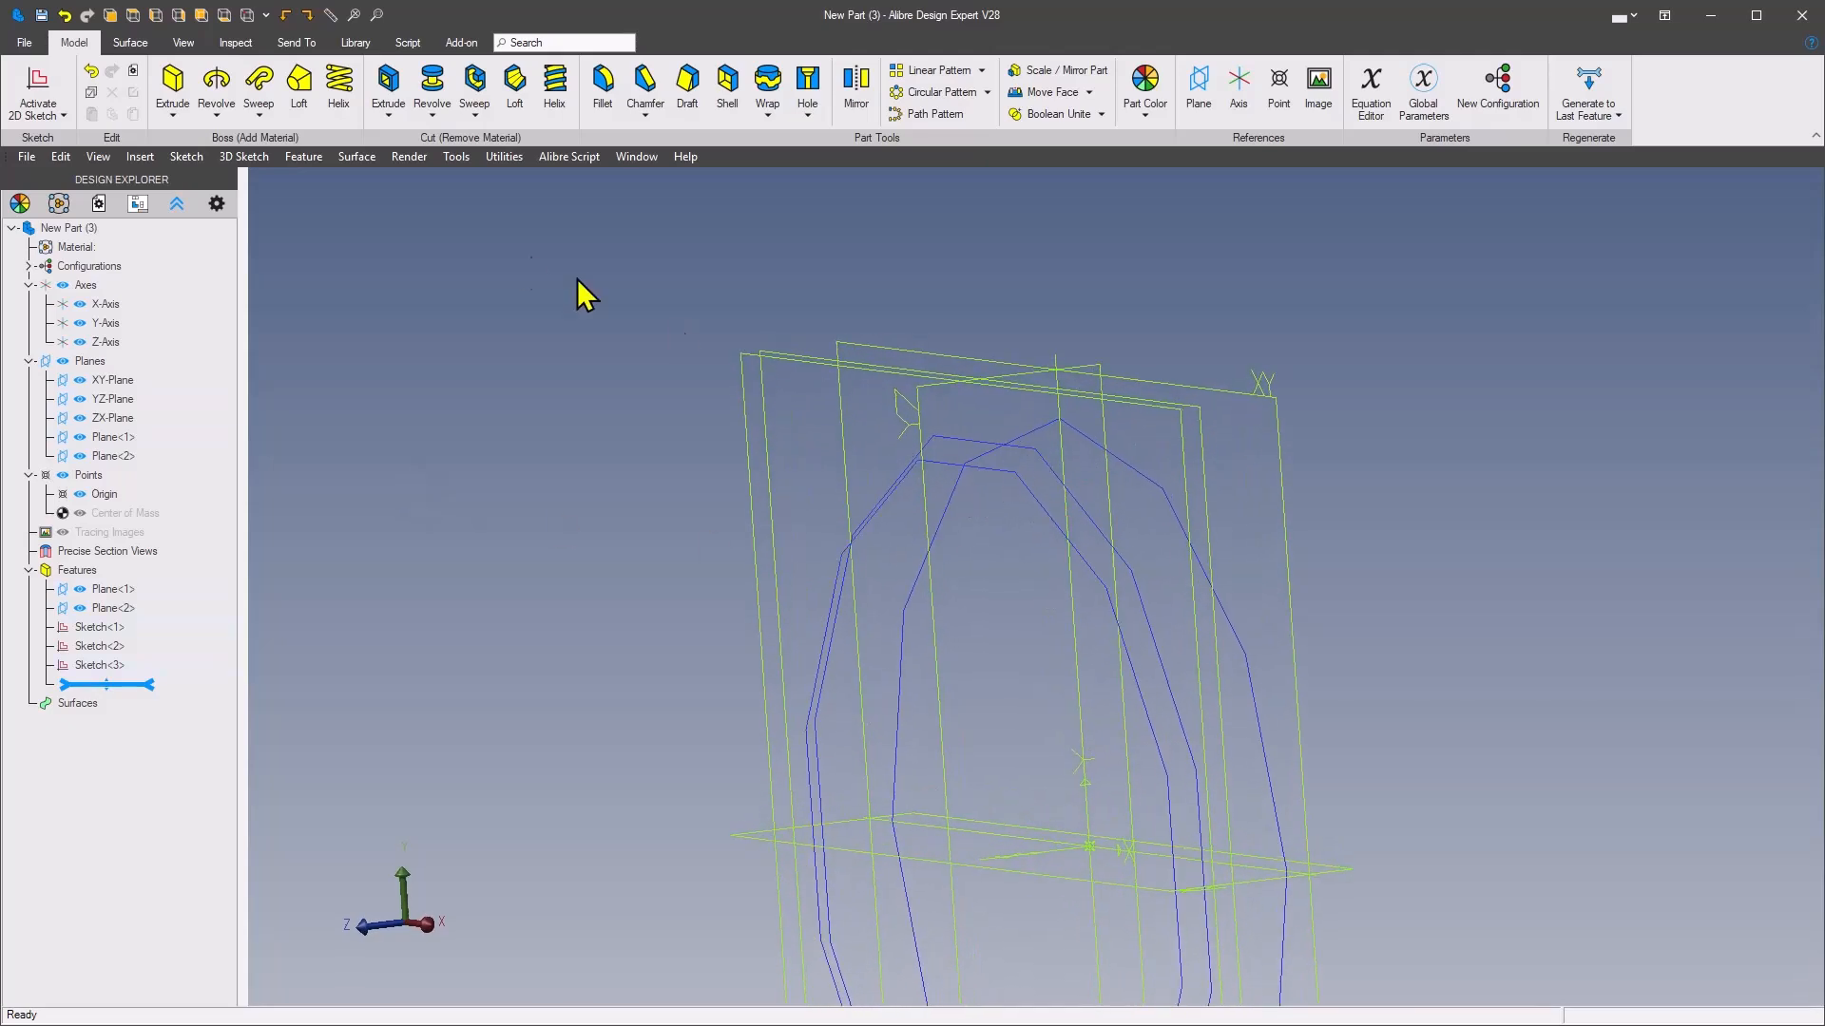
Loft a boss between the Plane<1> and Plane<2> polygons with twist minimization set to None, and consult the faceted ring drawing
{"action": "left_click", "coordinate": [294, 95]}
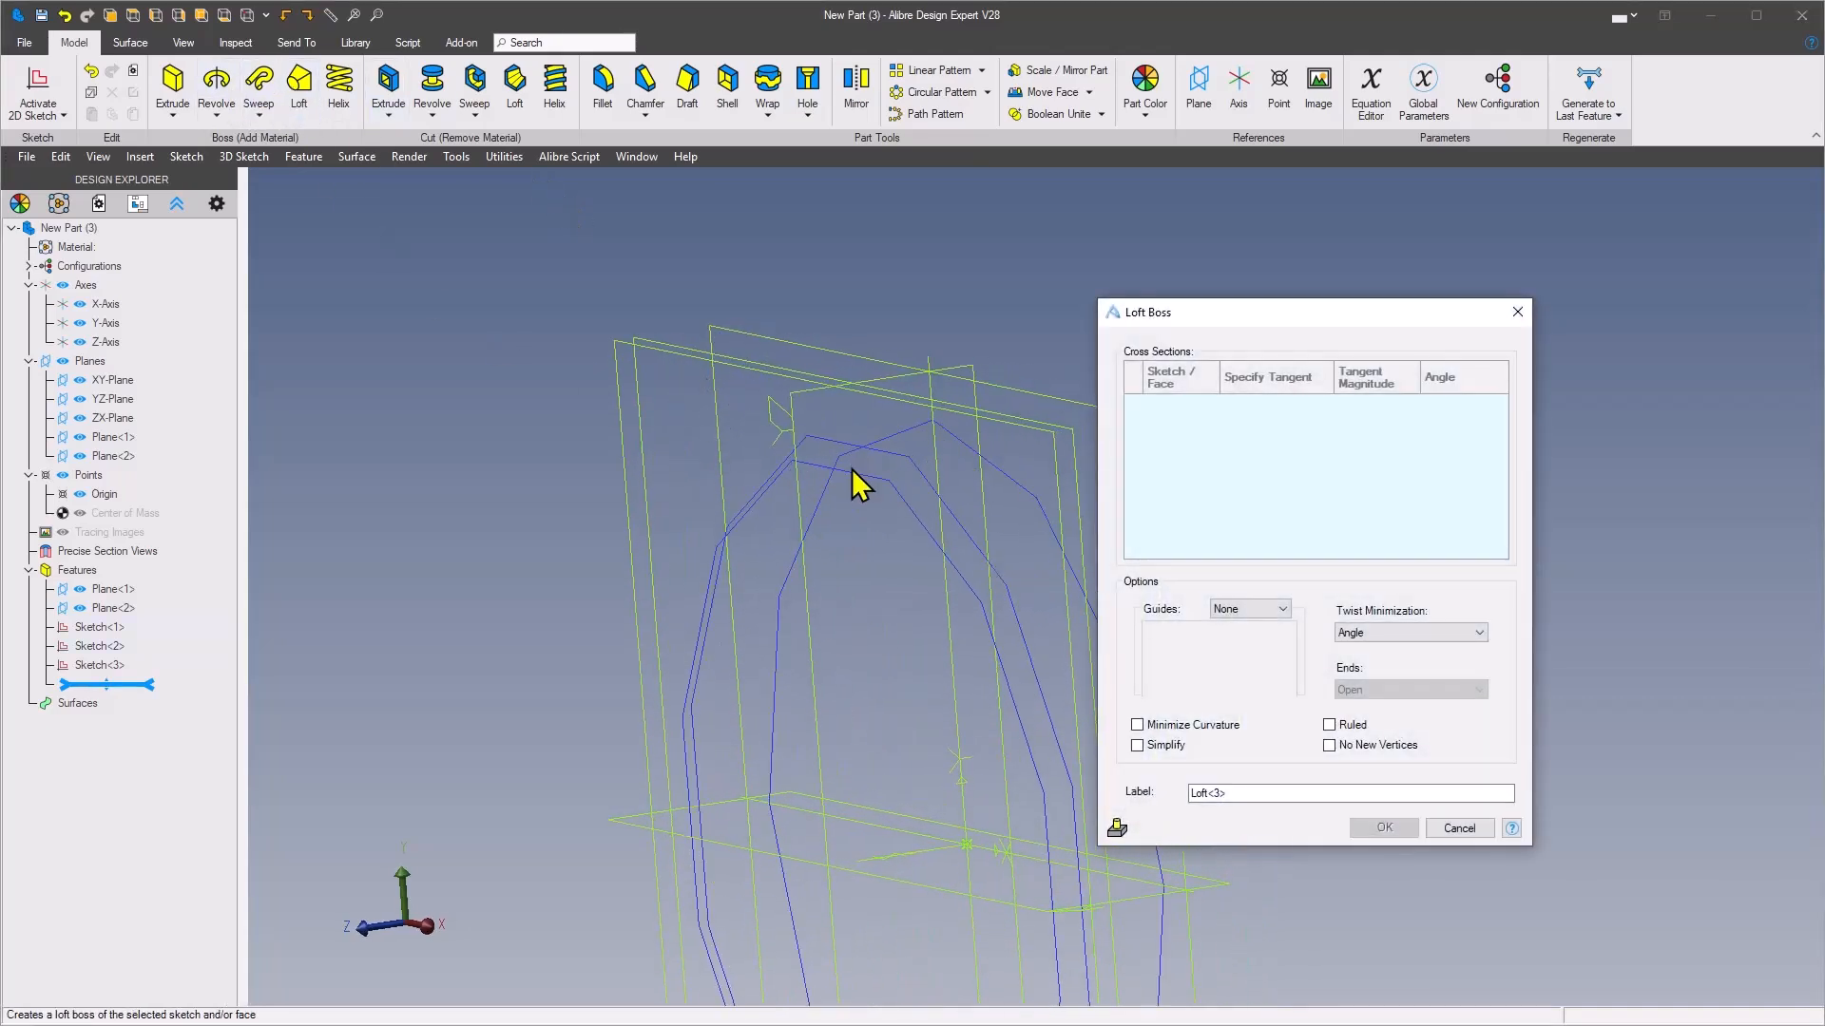
{"action": "left_click", "coordinate": [851, 469]}
{"action": "left_click", "coordinate": [904, 476]}
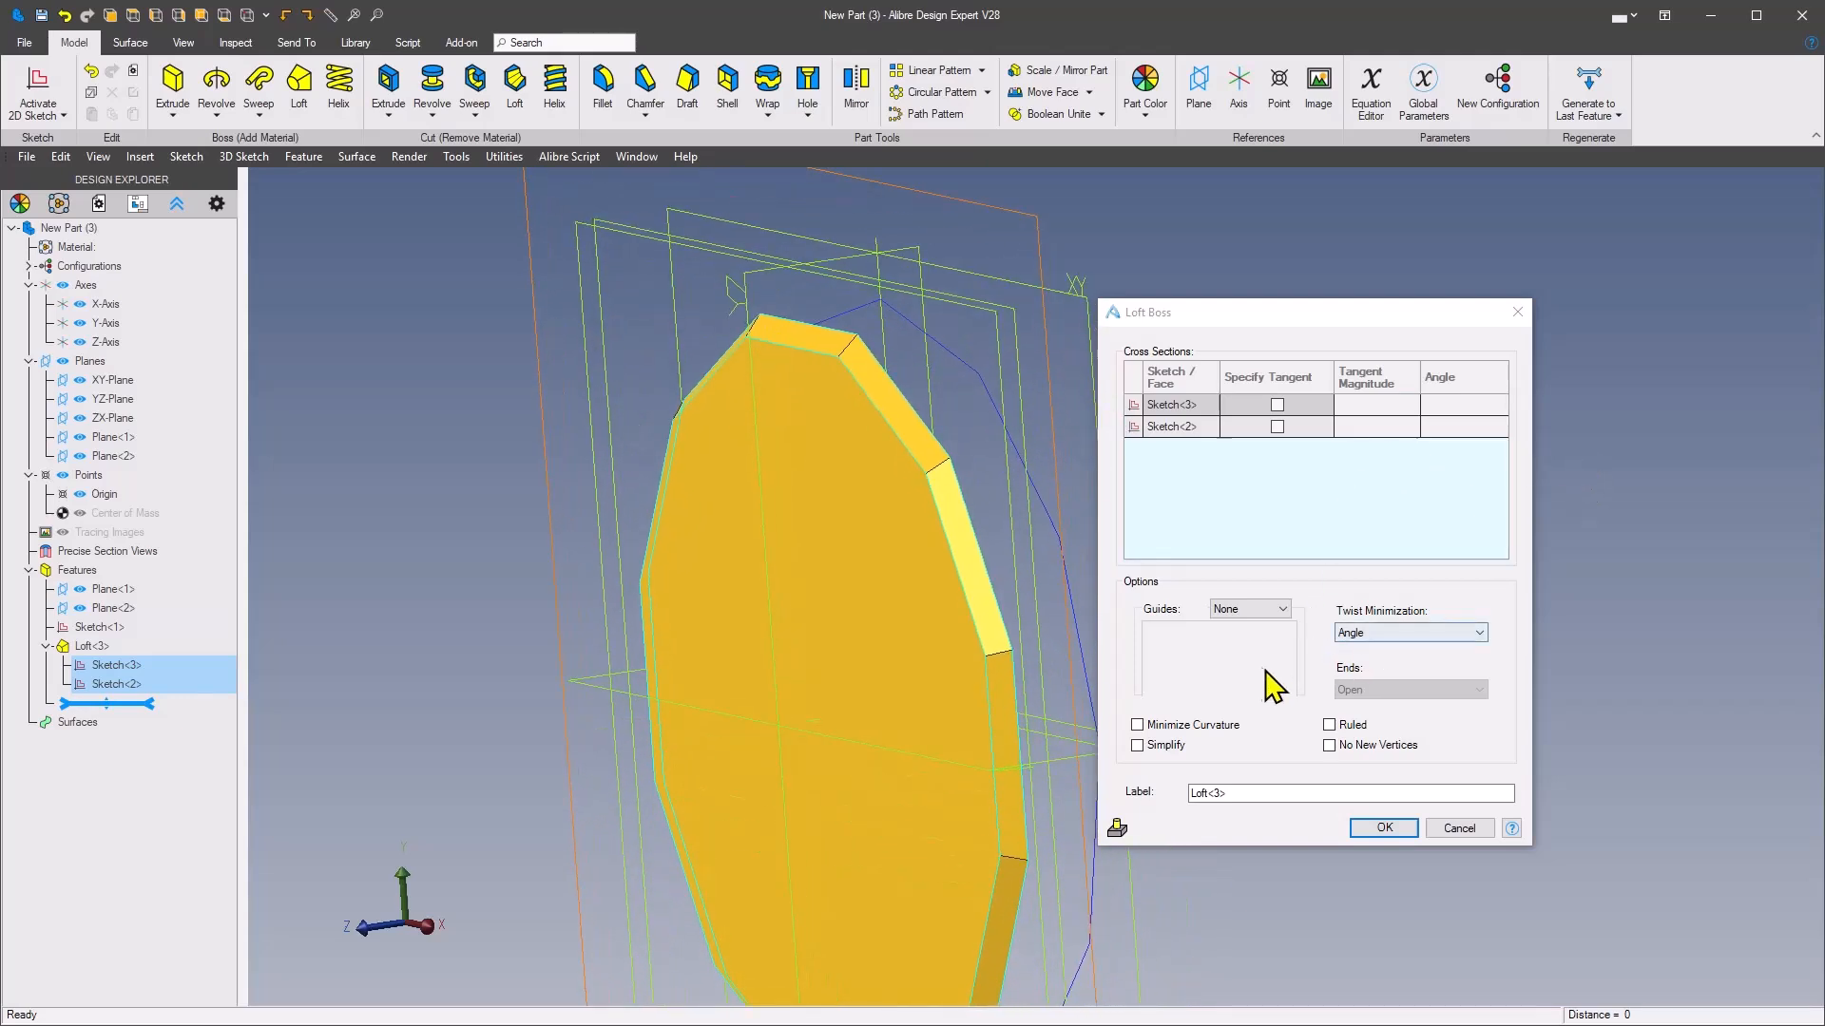
{"action": "left_click", "coordinate": [1467, 635]}
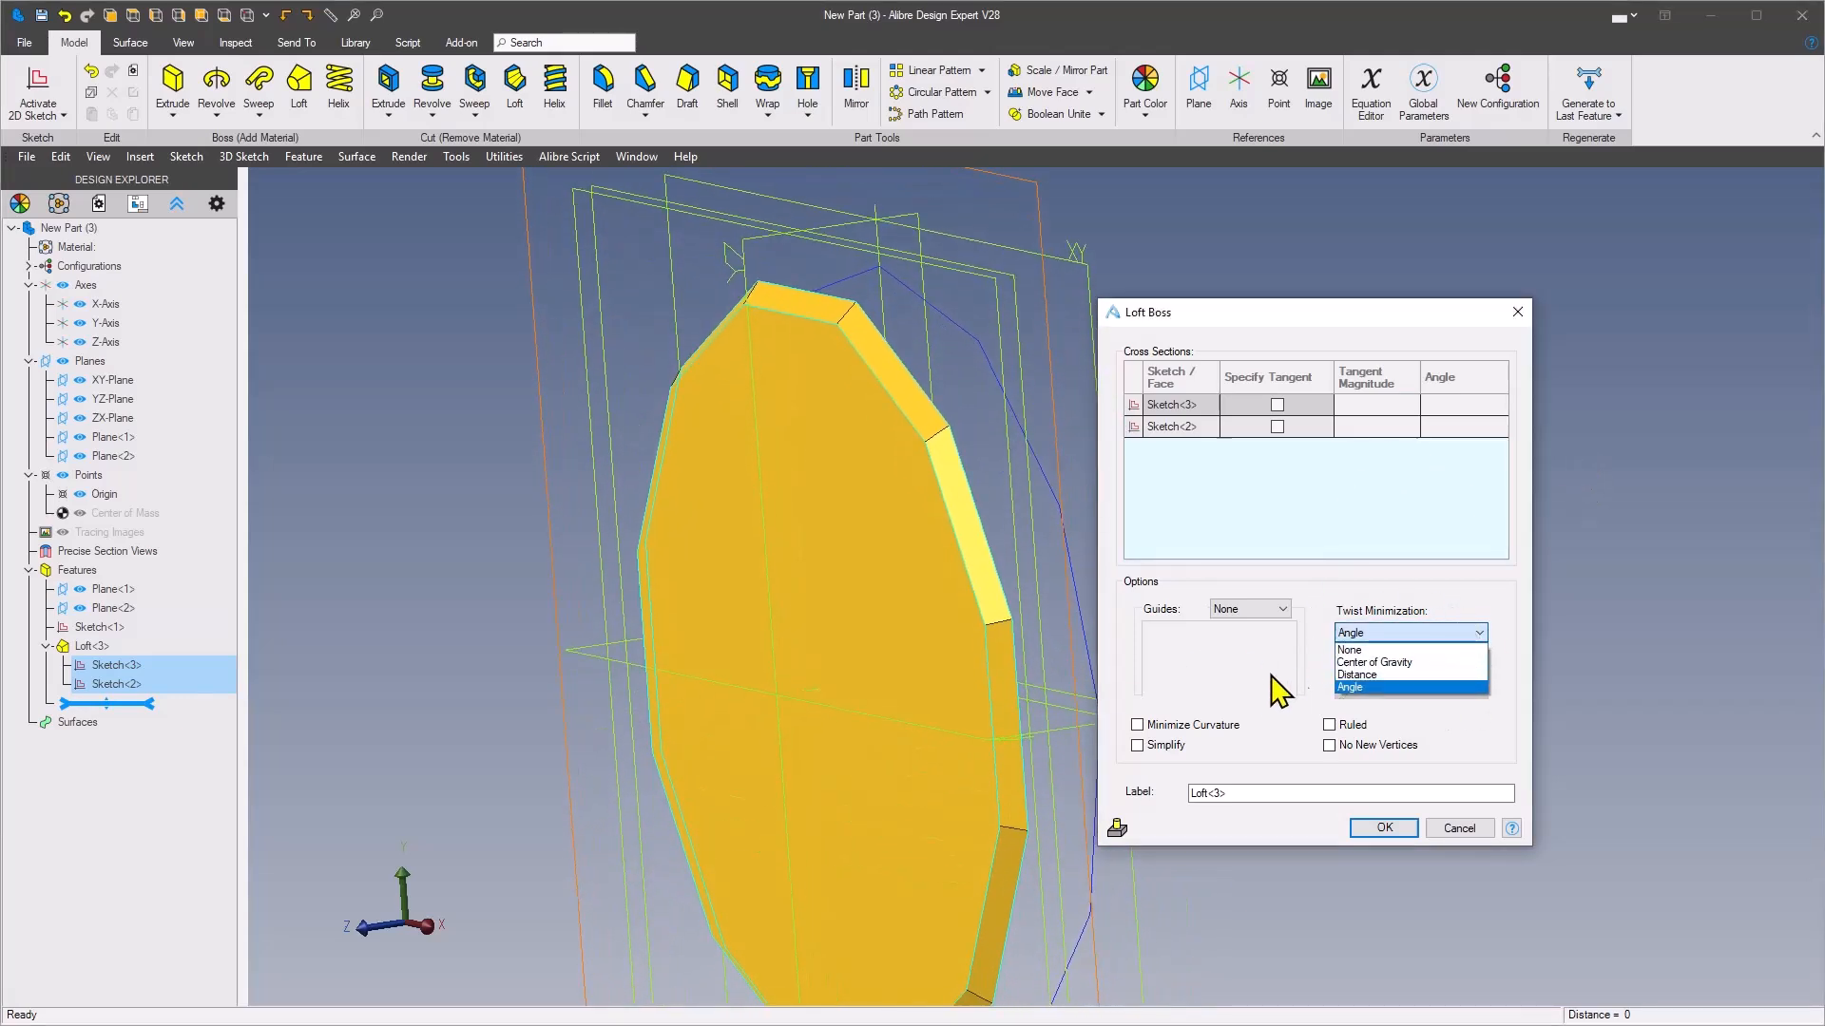
{"action": "left_click", "coordinate": [1387, 652]}
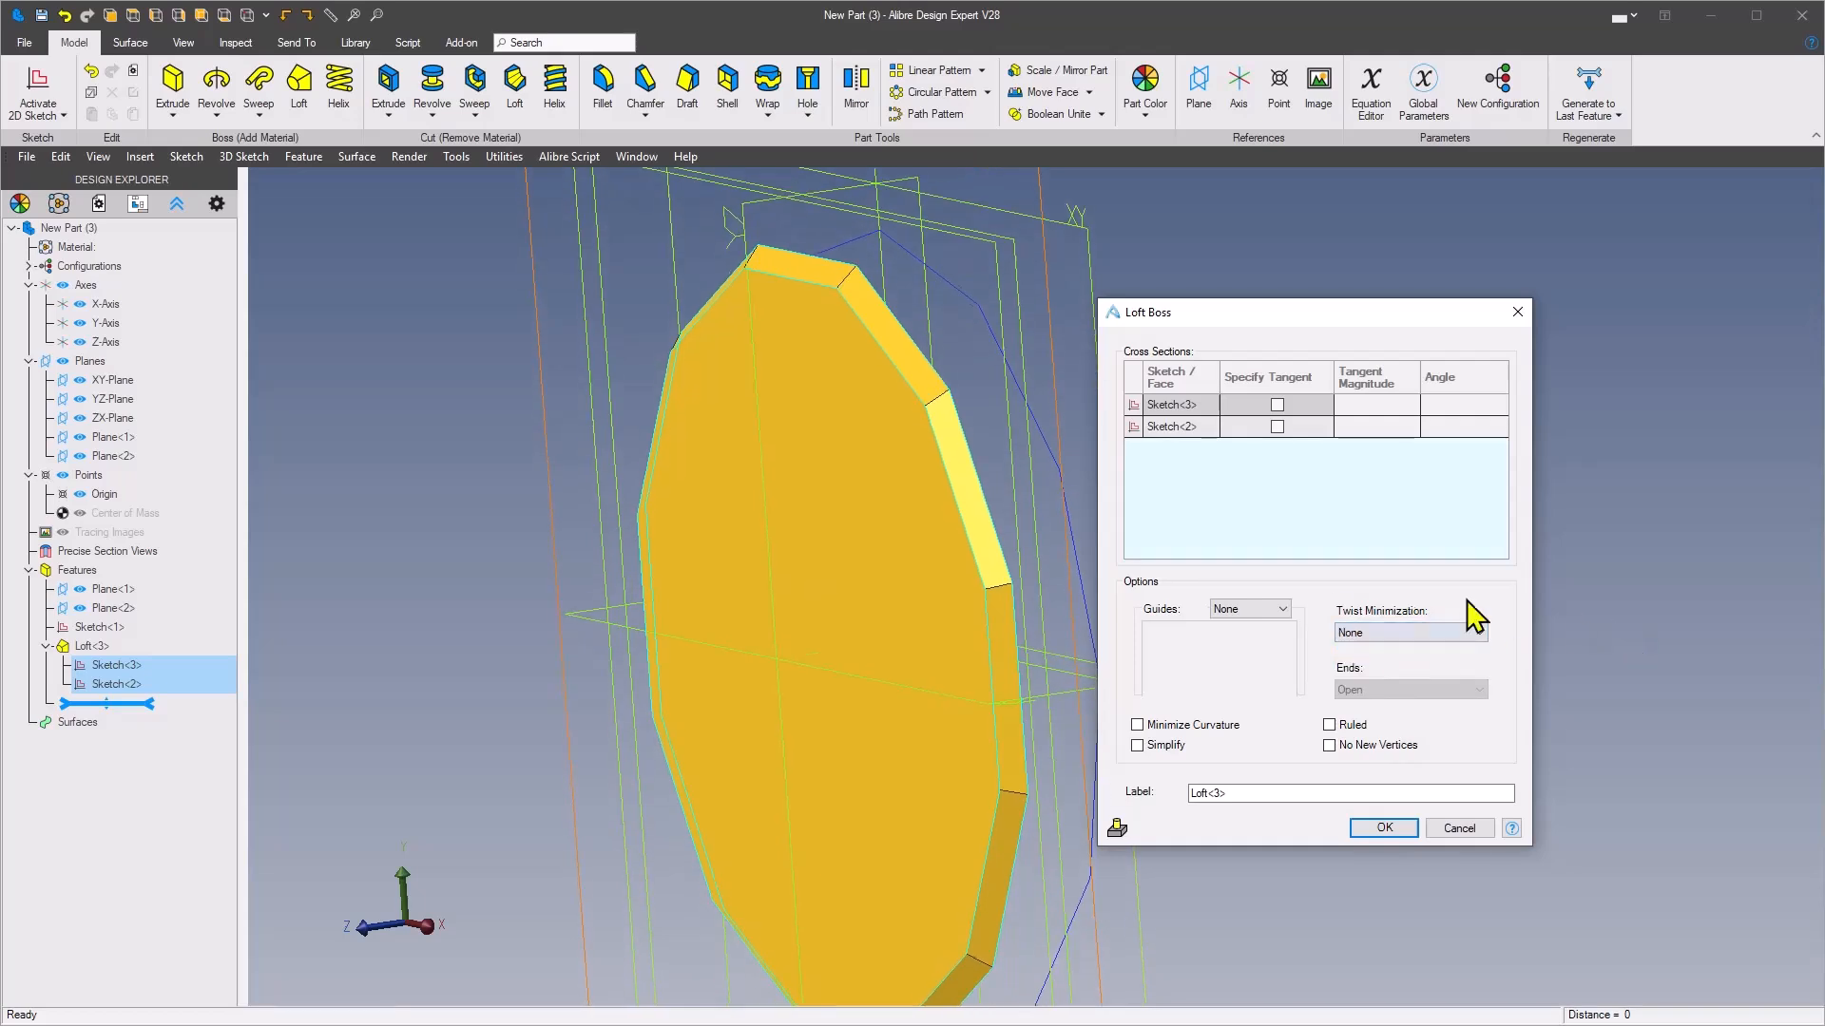
{"action": "left_click", "coordinate": [1386, 829]}
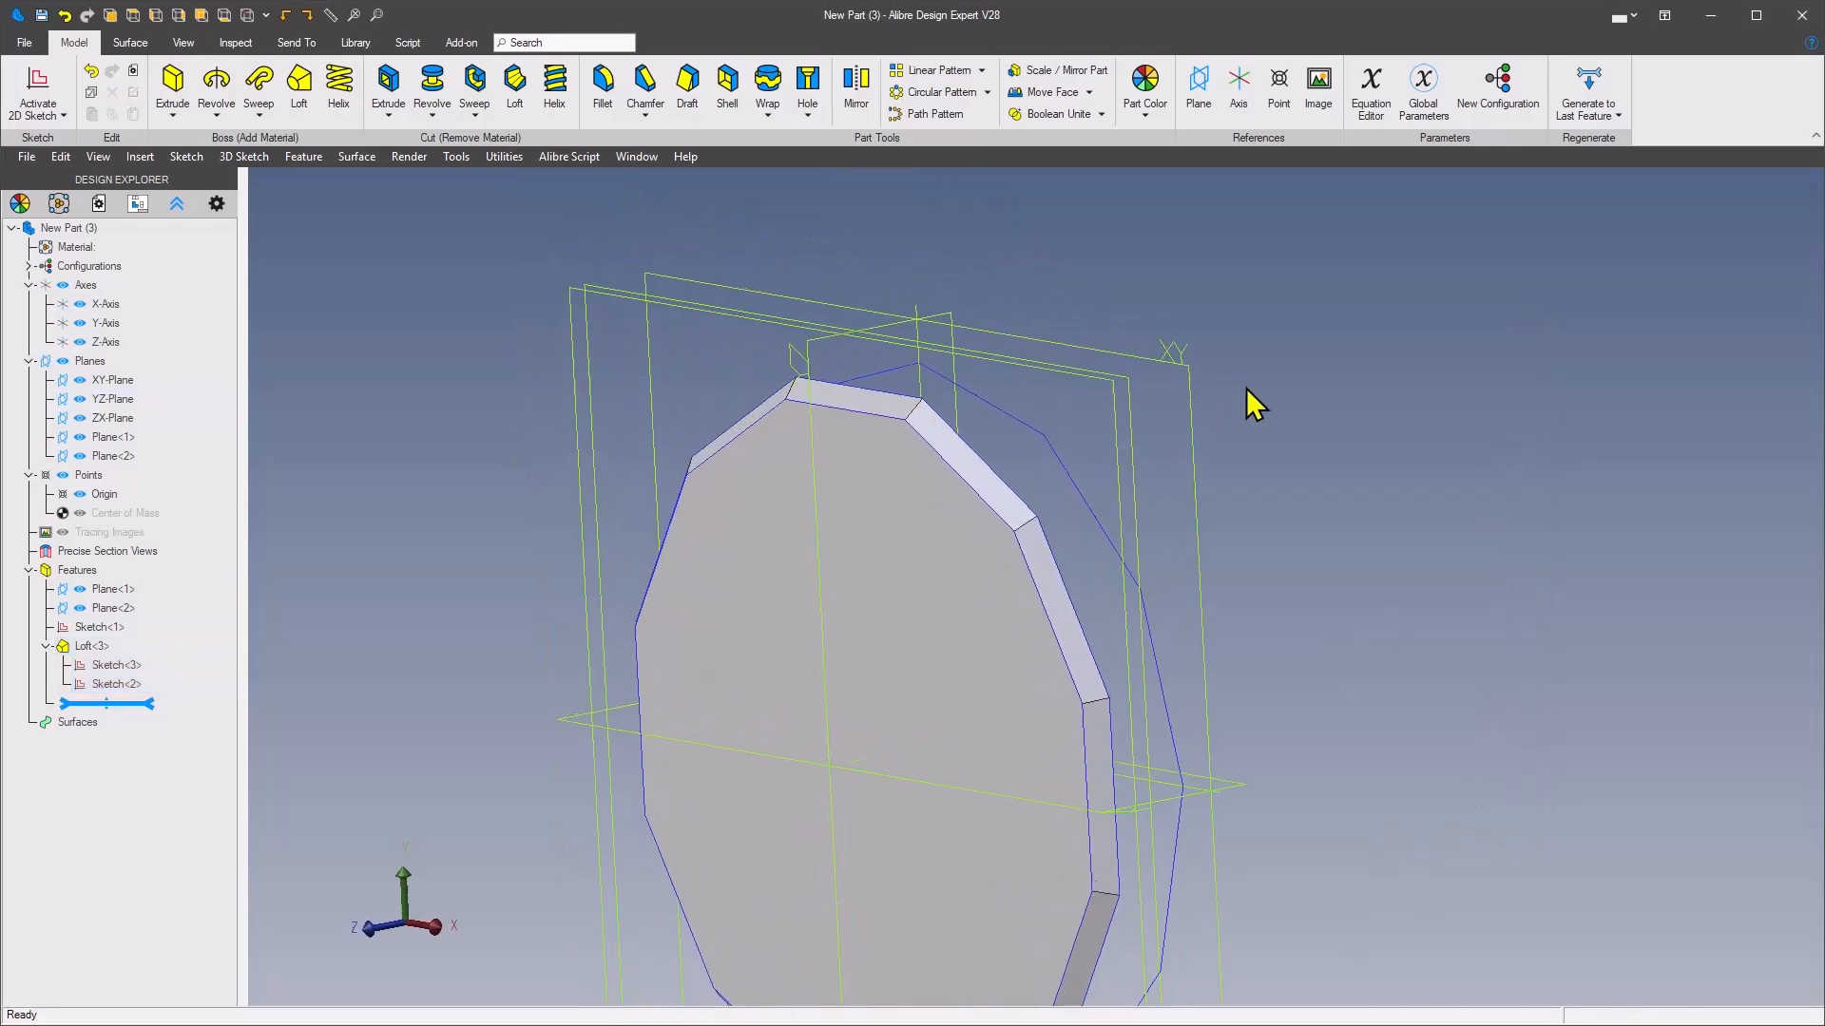
{"action": "left_click_drag", "start_coordinate": [0, 251], "coordinate": [974, 238]}
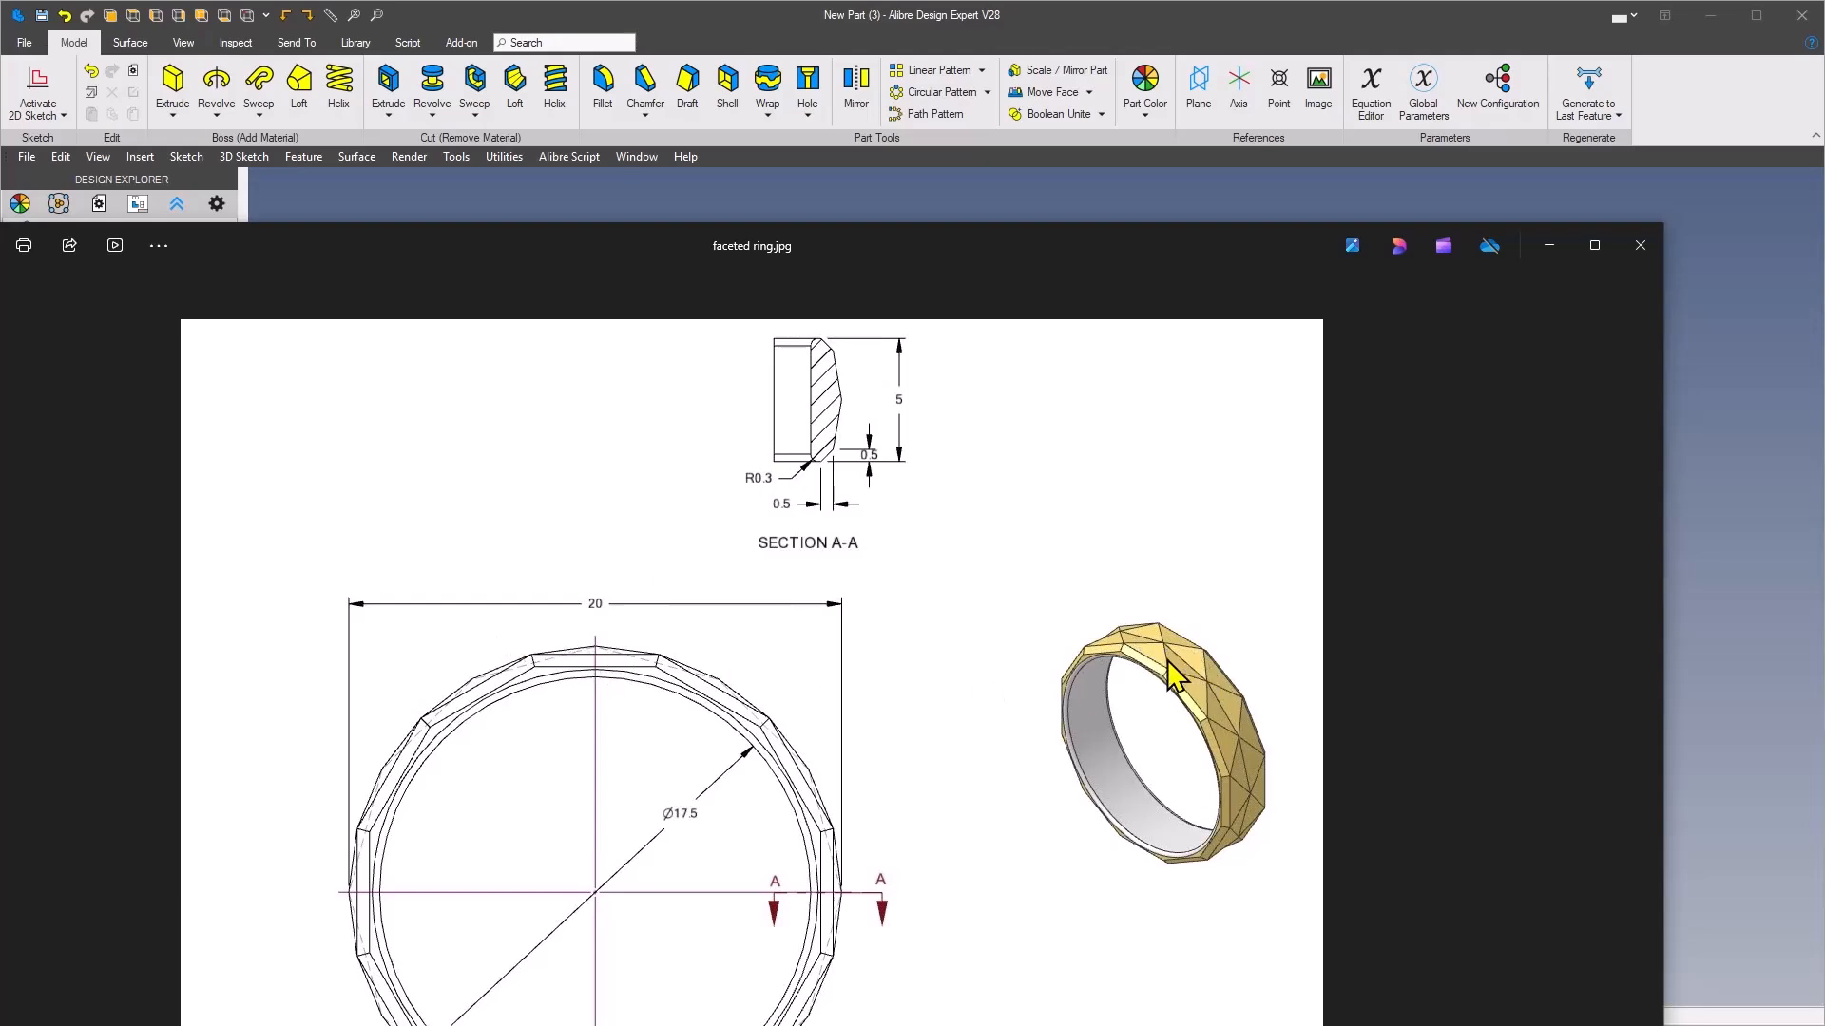
{"action": "left_click_drag", "start_coordinate": [1207, 261], "coordinate": [0, 256]}
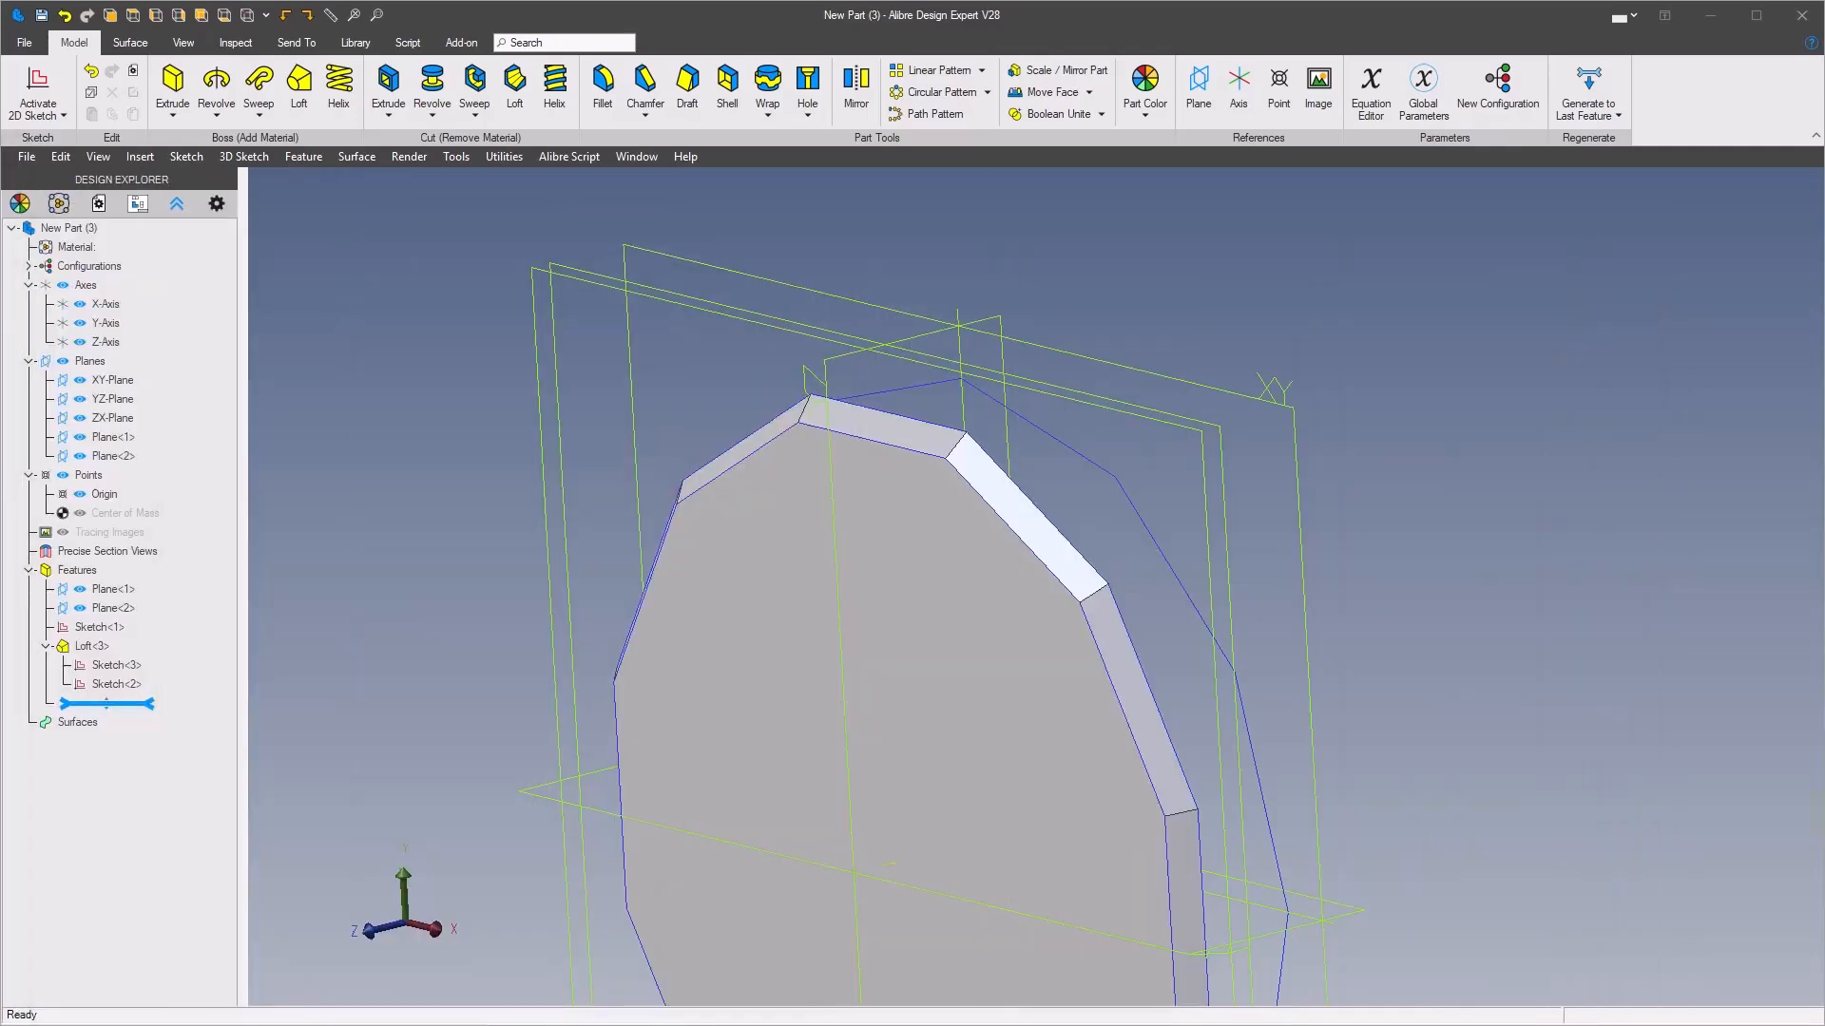
{"action": "middle_click_drag", "start_coordinate": [1097, 346], "coordinate": [1188, 544]}
{"action": "right_click", "coordinate": [1191, 546]}
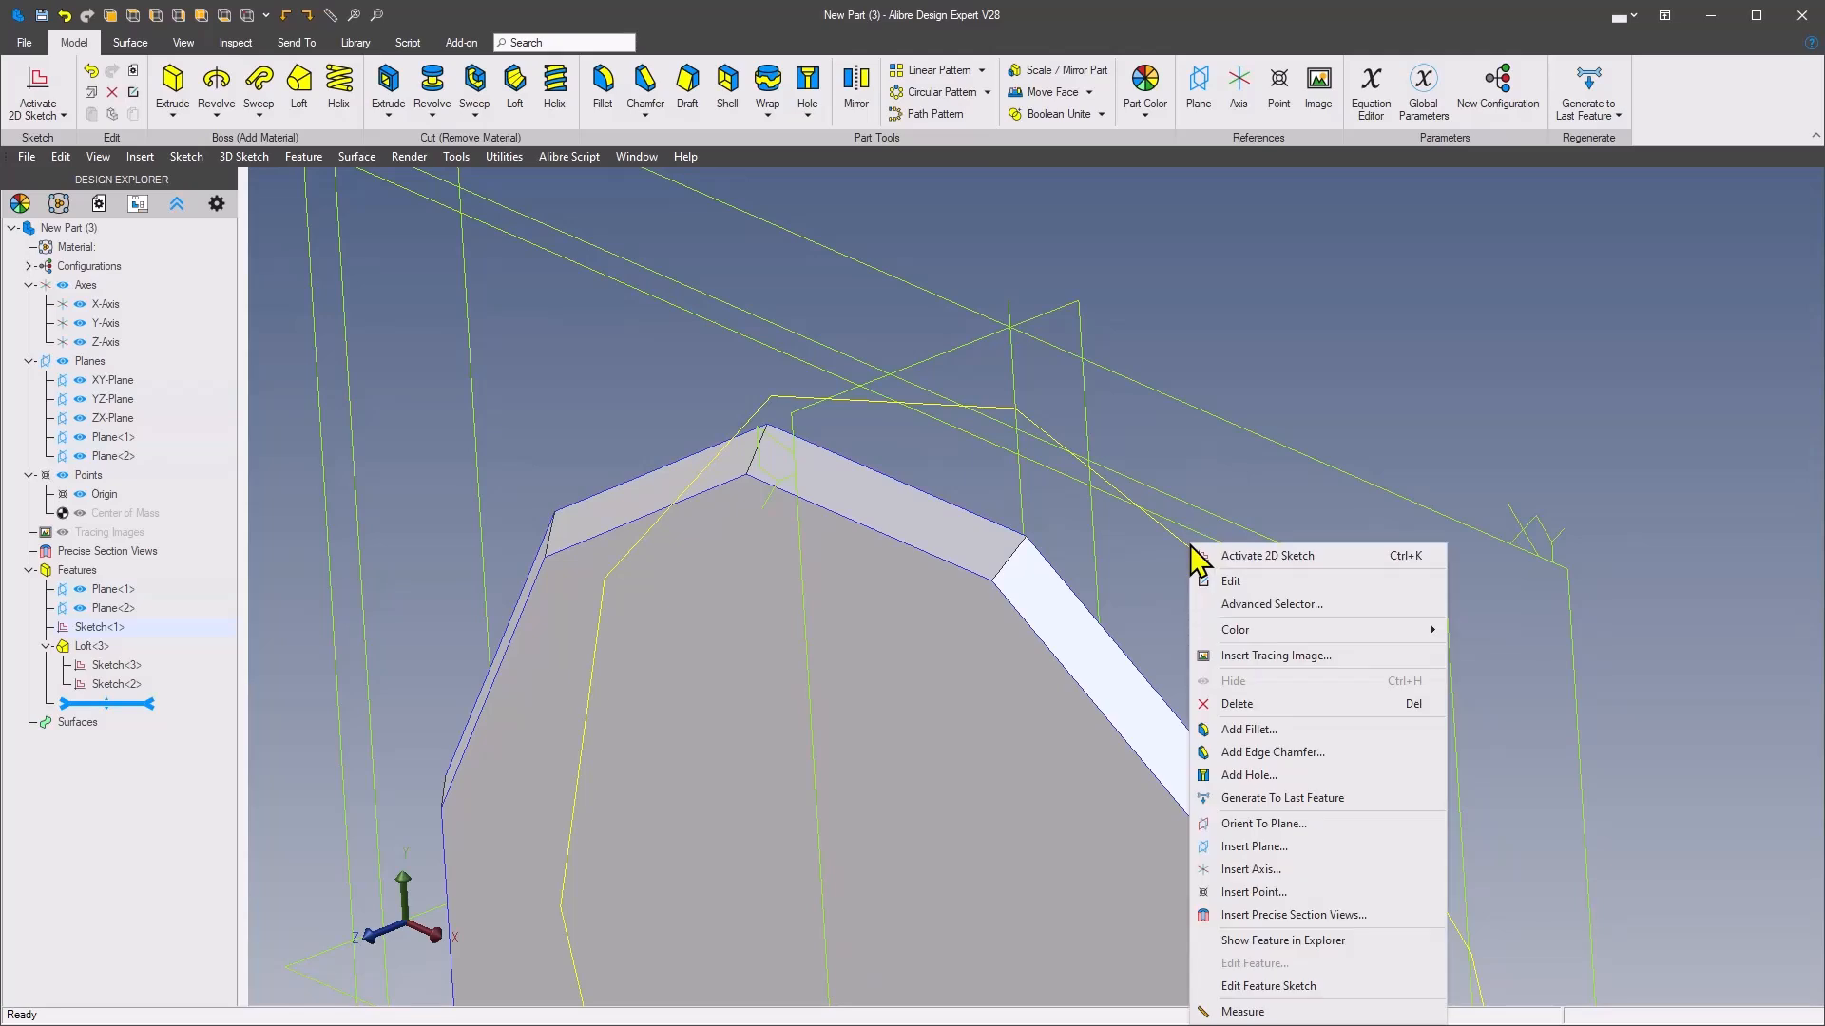
{"action": "left_click", "coordinate": [1285, 556]}
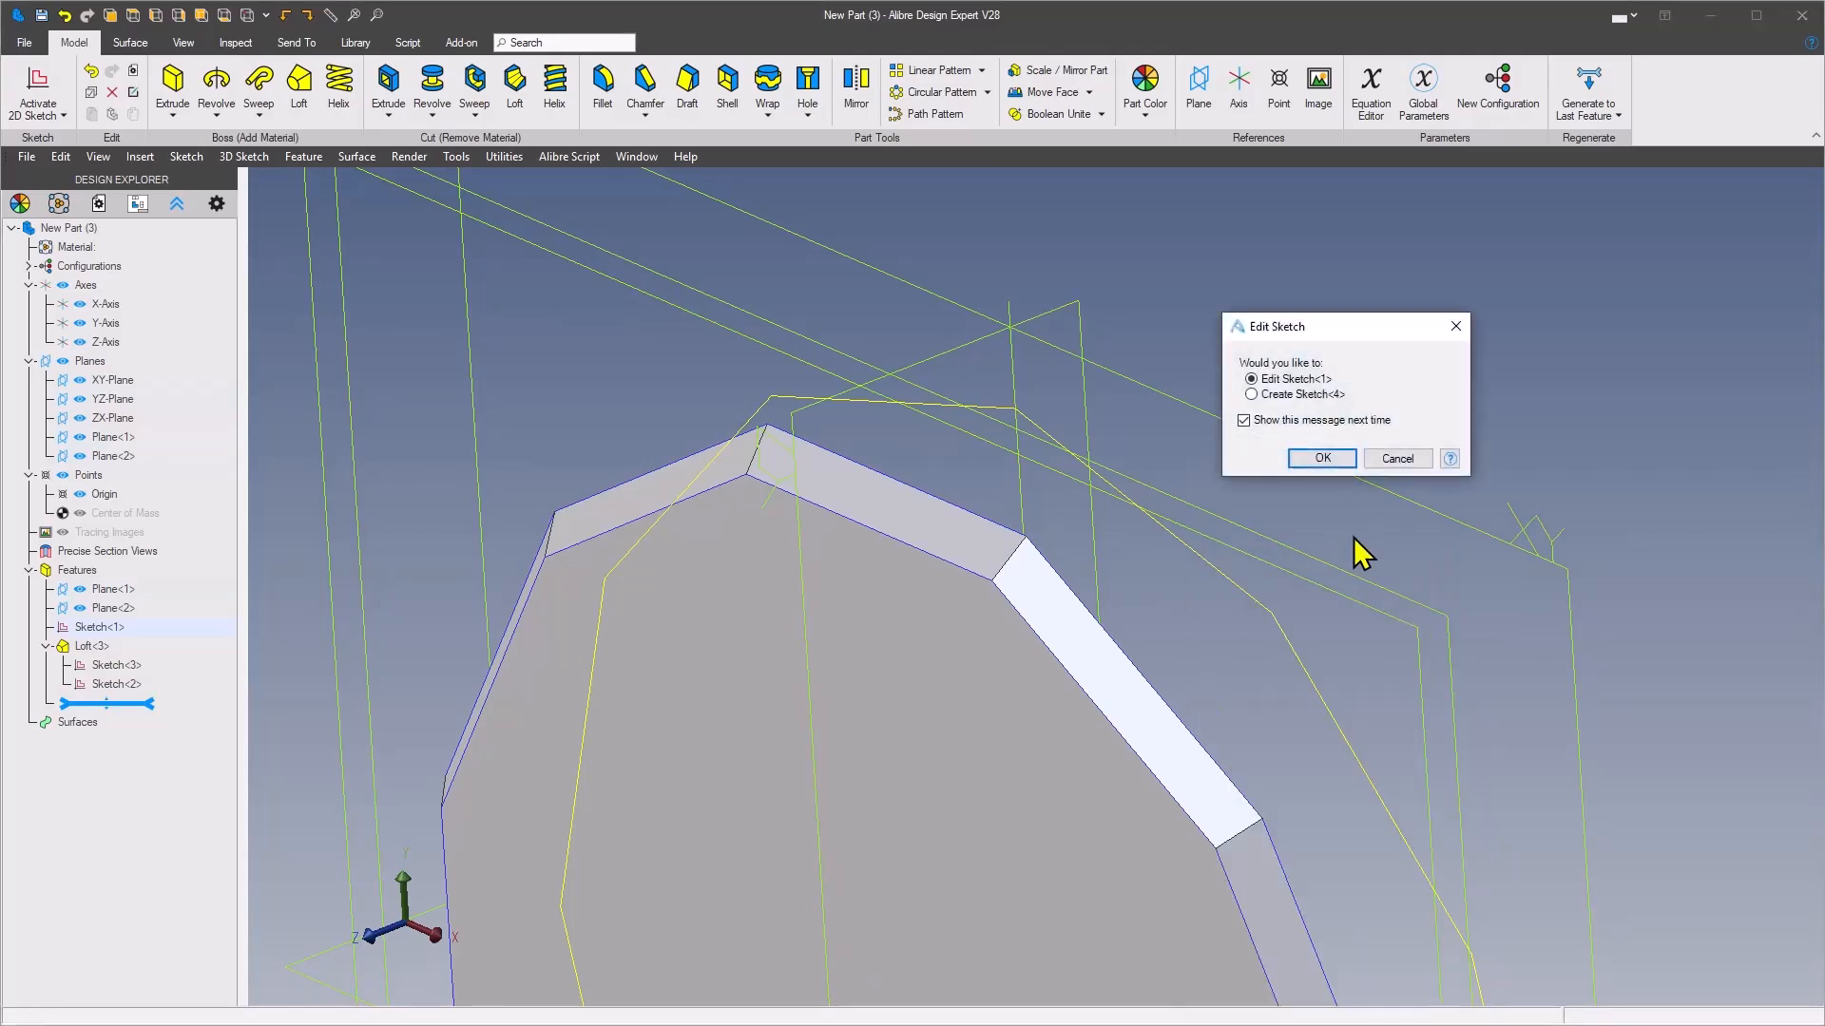
{"action": "left_click", "coordinate": [1397, 459]}
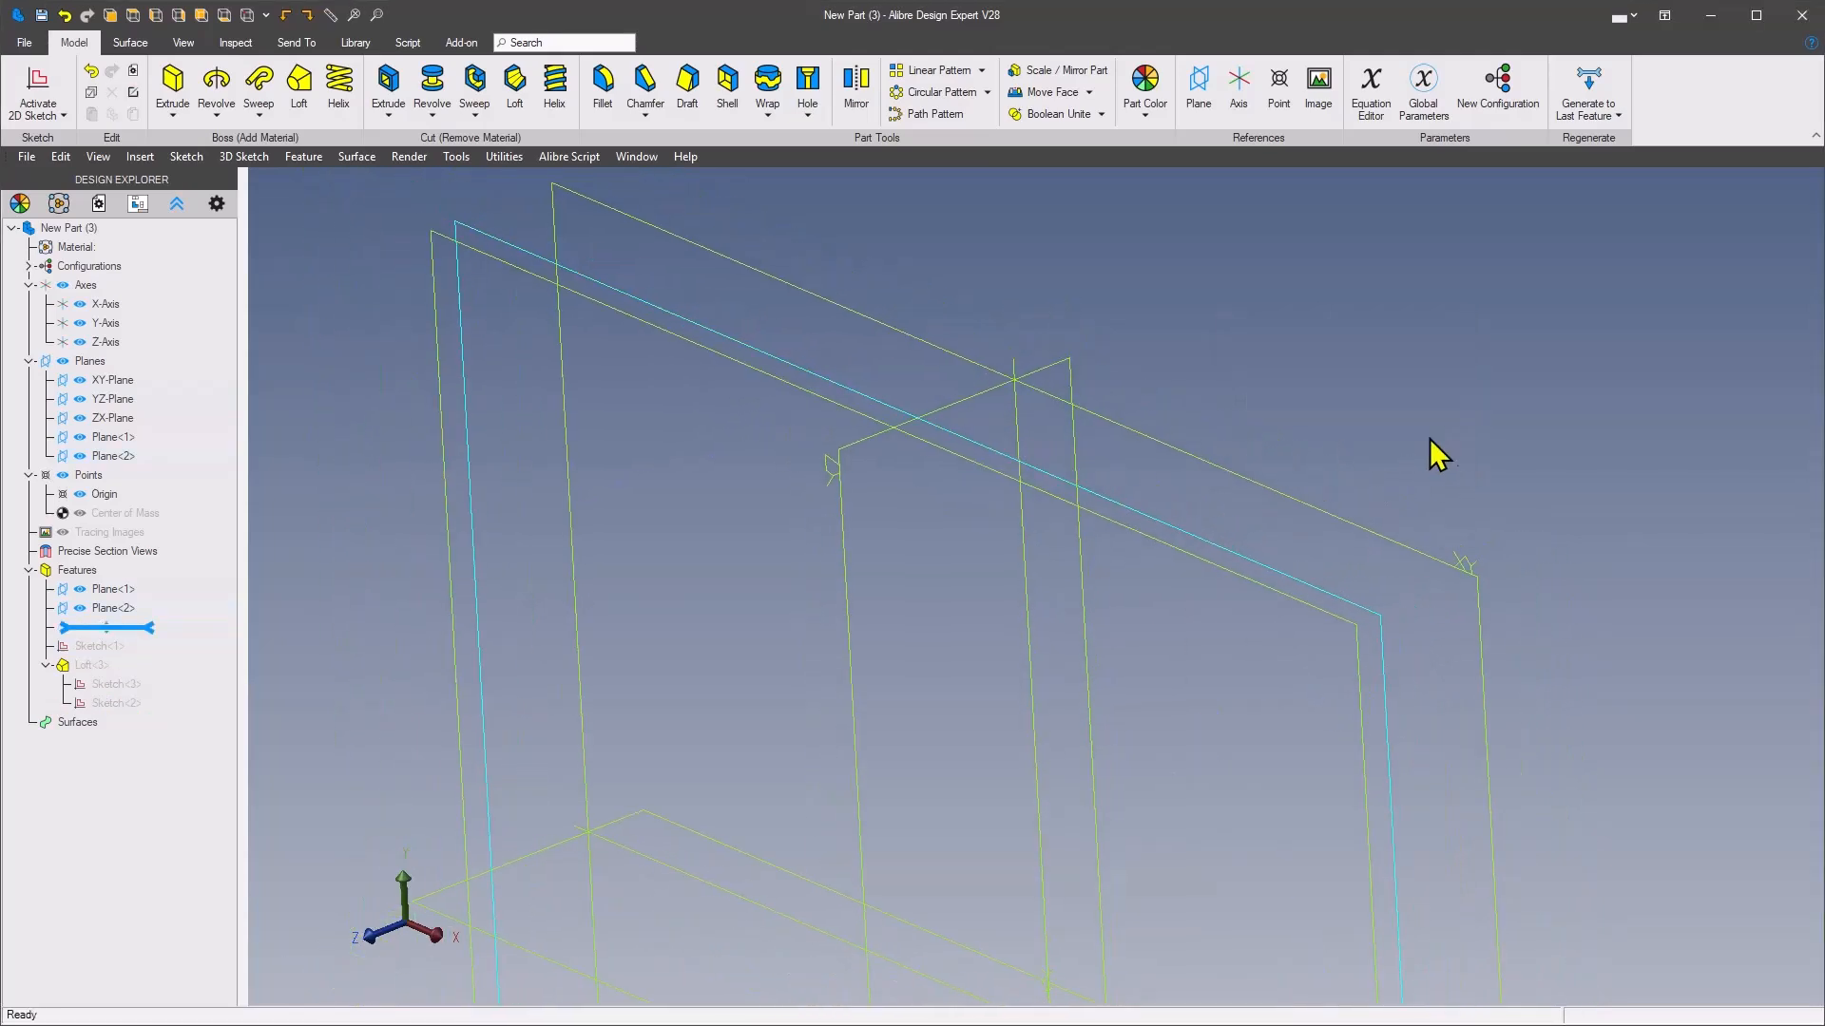
{"action": "right_click", "coordinate": [1359, 357]}
{"action": "left_click", "coordinate": [1368, 371]}
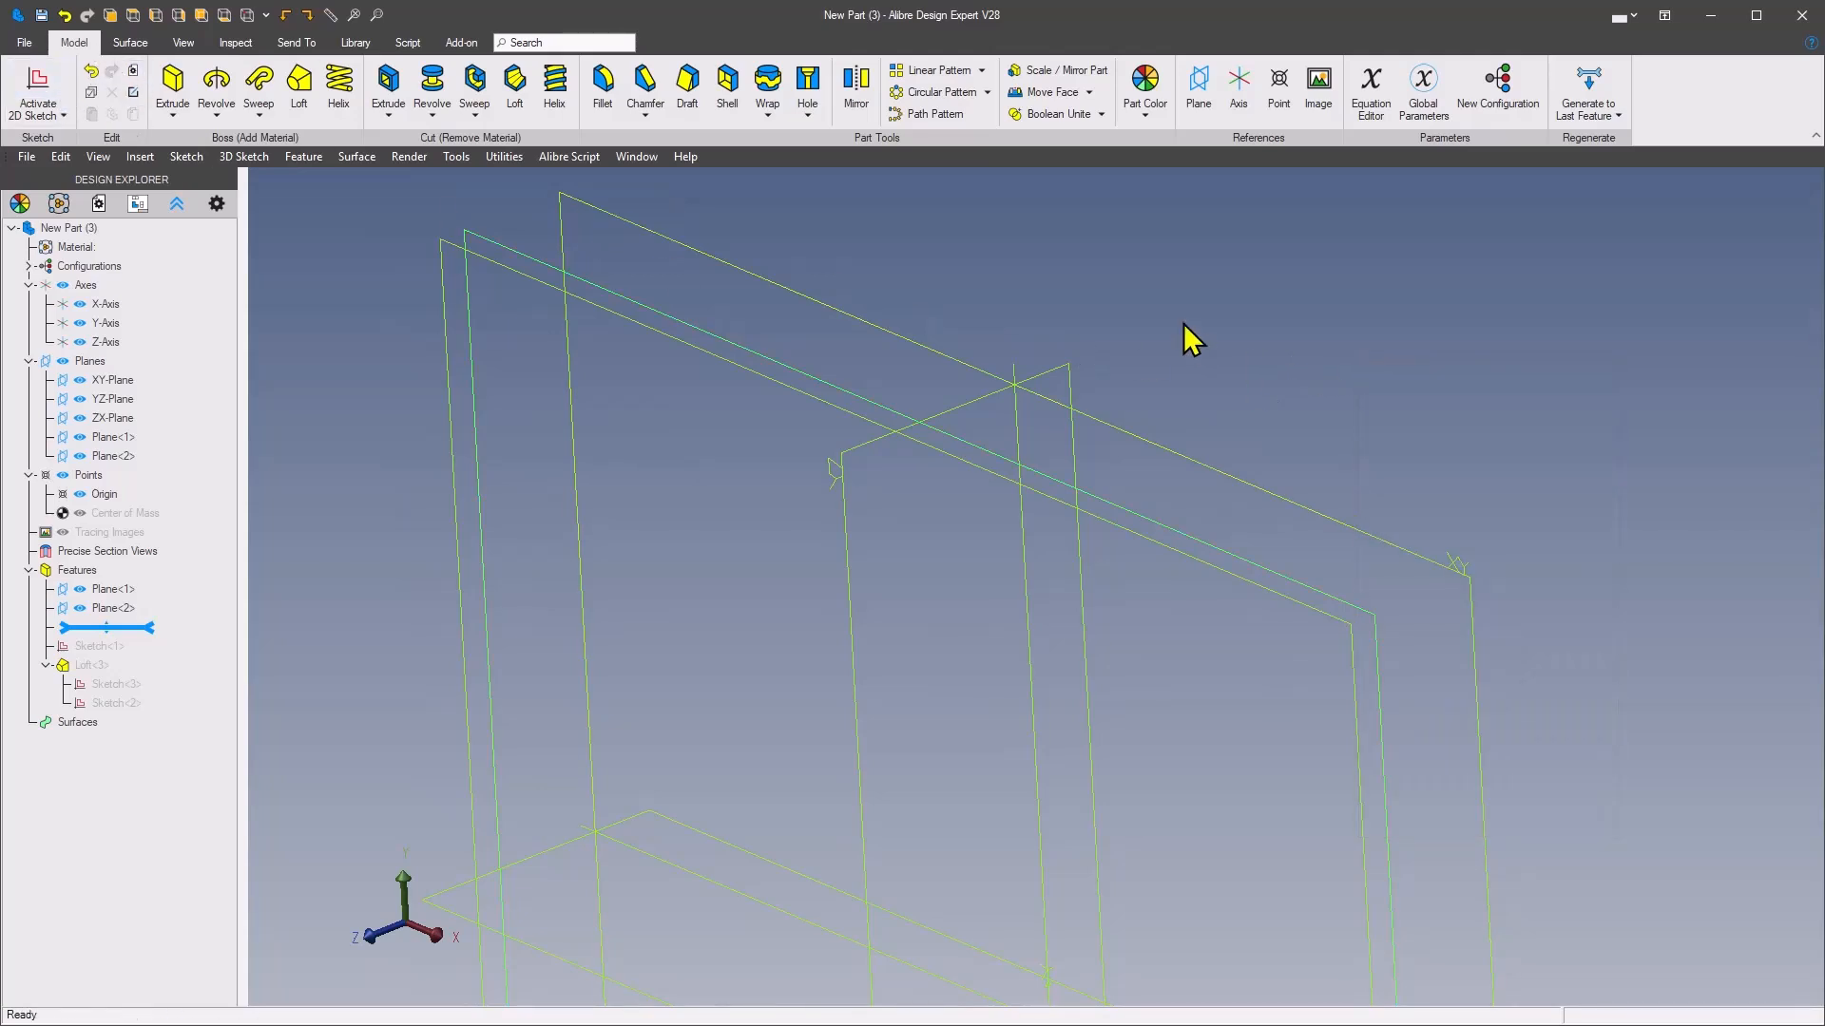
{"action": "left_click", "coordinate": [1587, 85]}
Reopen the large polygon's sketch, Sketch<1>, and insert a reference point at its uppermost vertex
{"action": "scroll", "coordinate": [1146, 378], "scroll_direction": "up", "scroll_amount": 3}
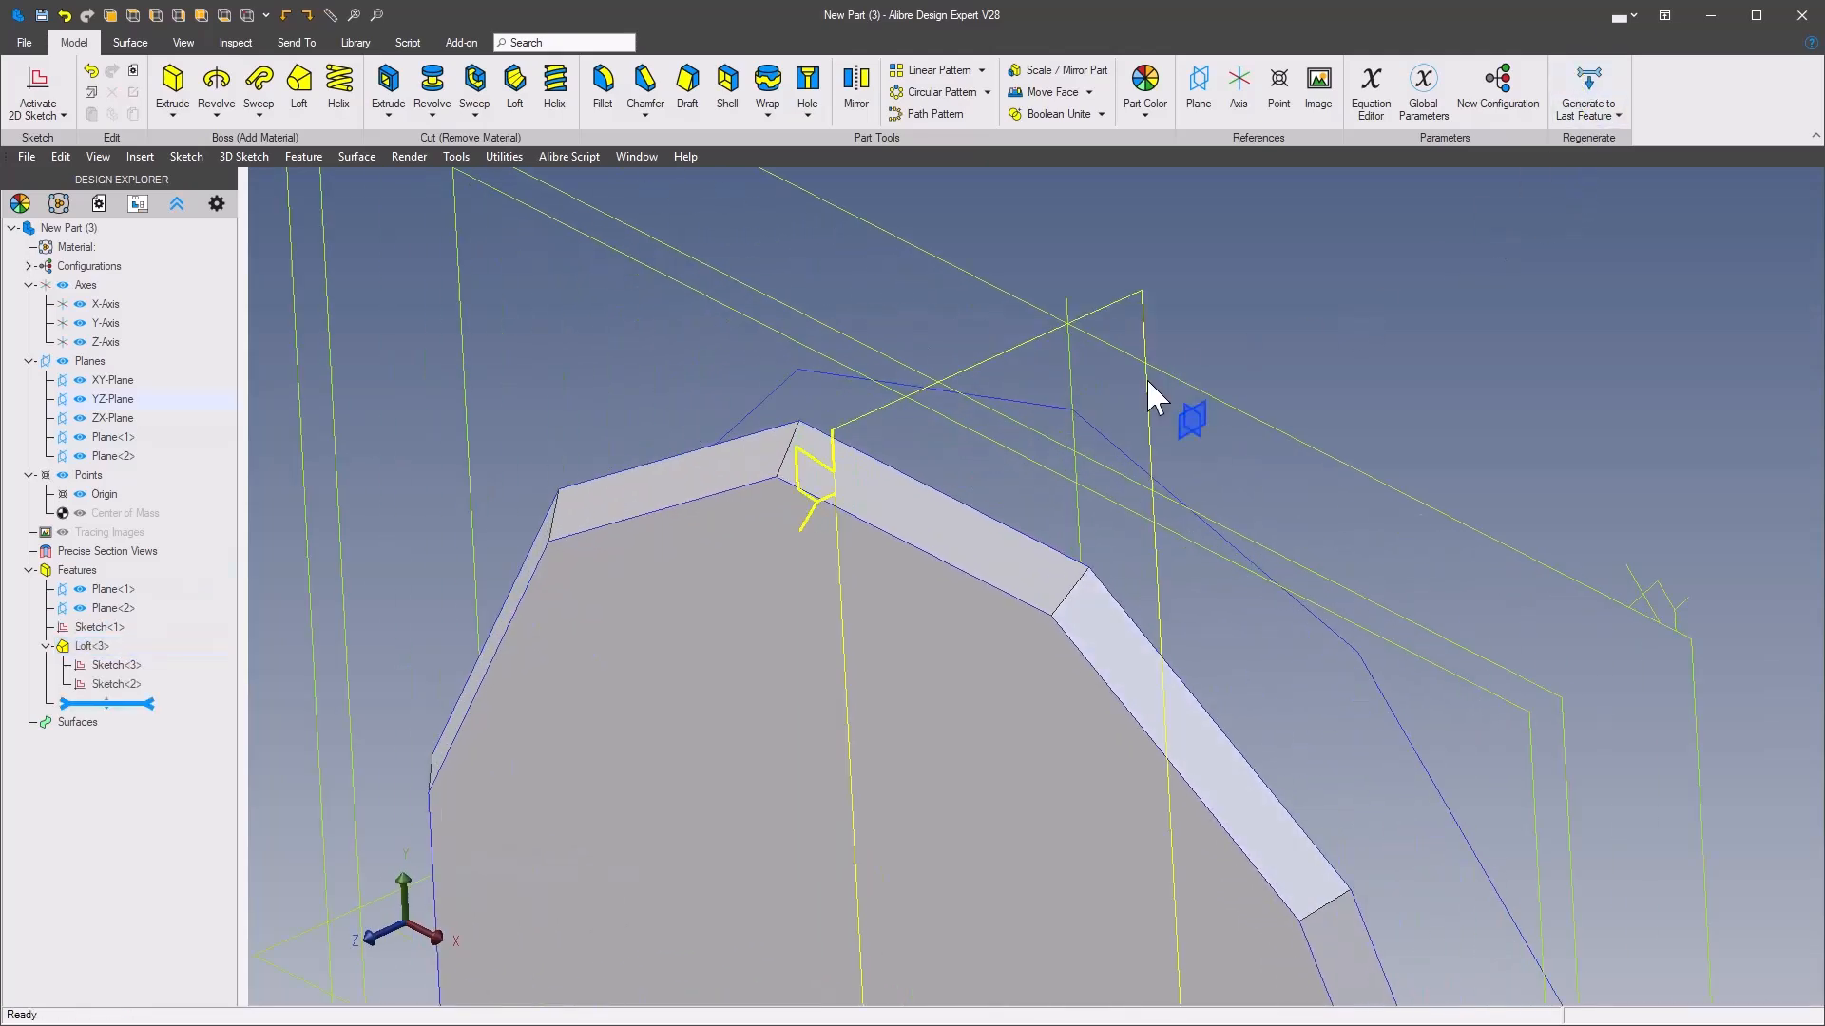
{"action": "right_click", "coordinate": [1113, 441]}
{"action": "left_click", "coordinate": [1168, 482]}
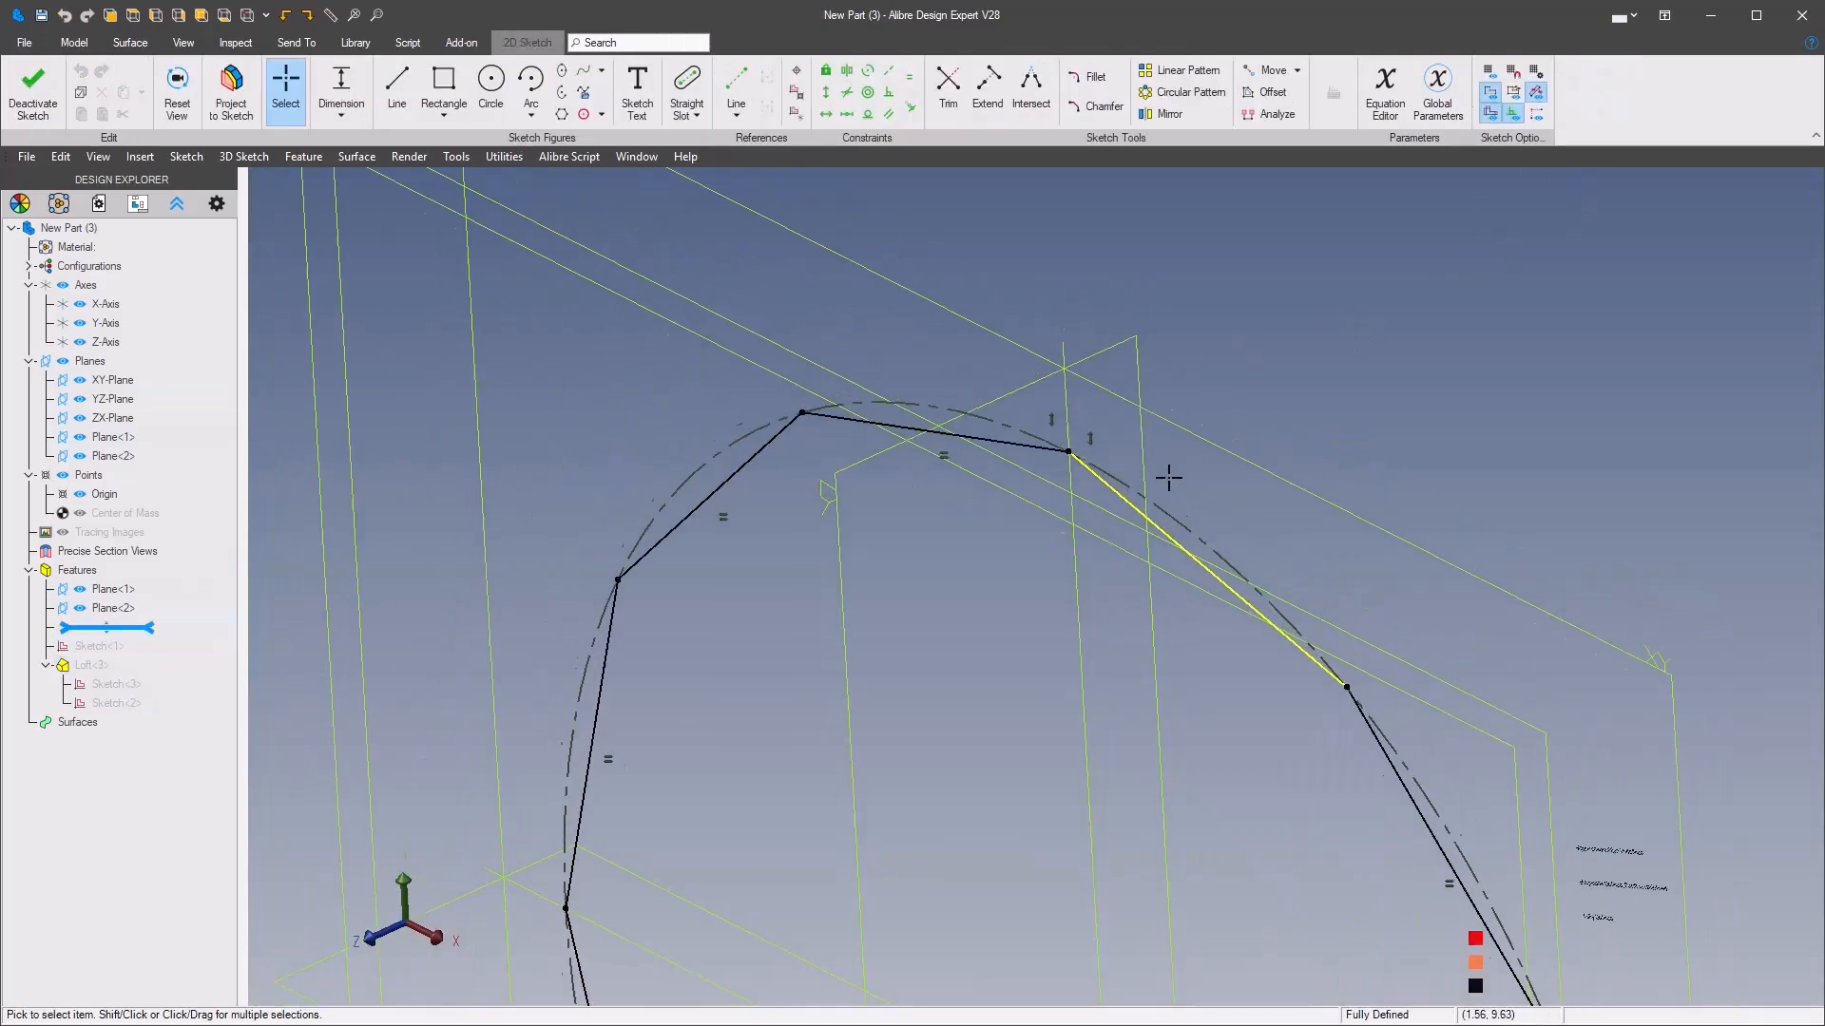
{"action": "left_click", "coordinate": [796, 94]}
{"action": "scroll", "coordinate": [1036, 585], "scroll_direction": "up", "scroll_amount": 3}
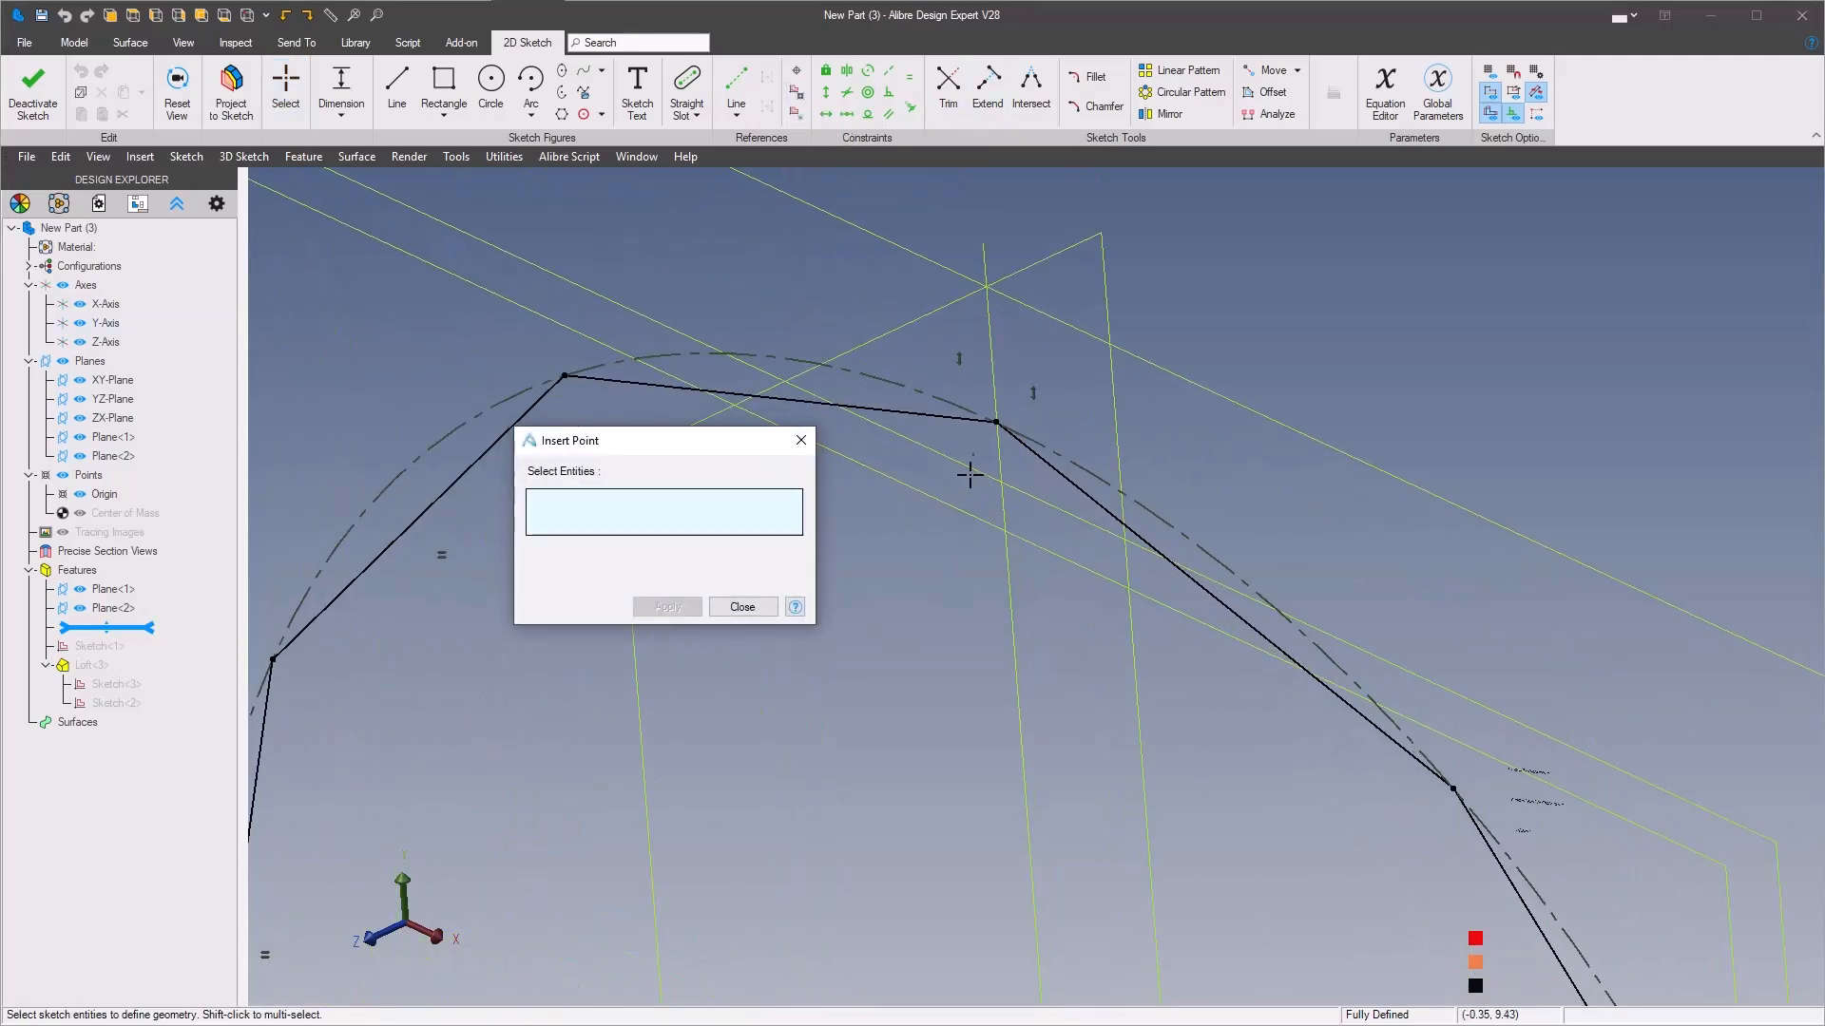
{"action": "left_click", "coordinate": [996, 421]}
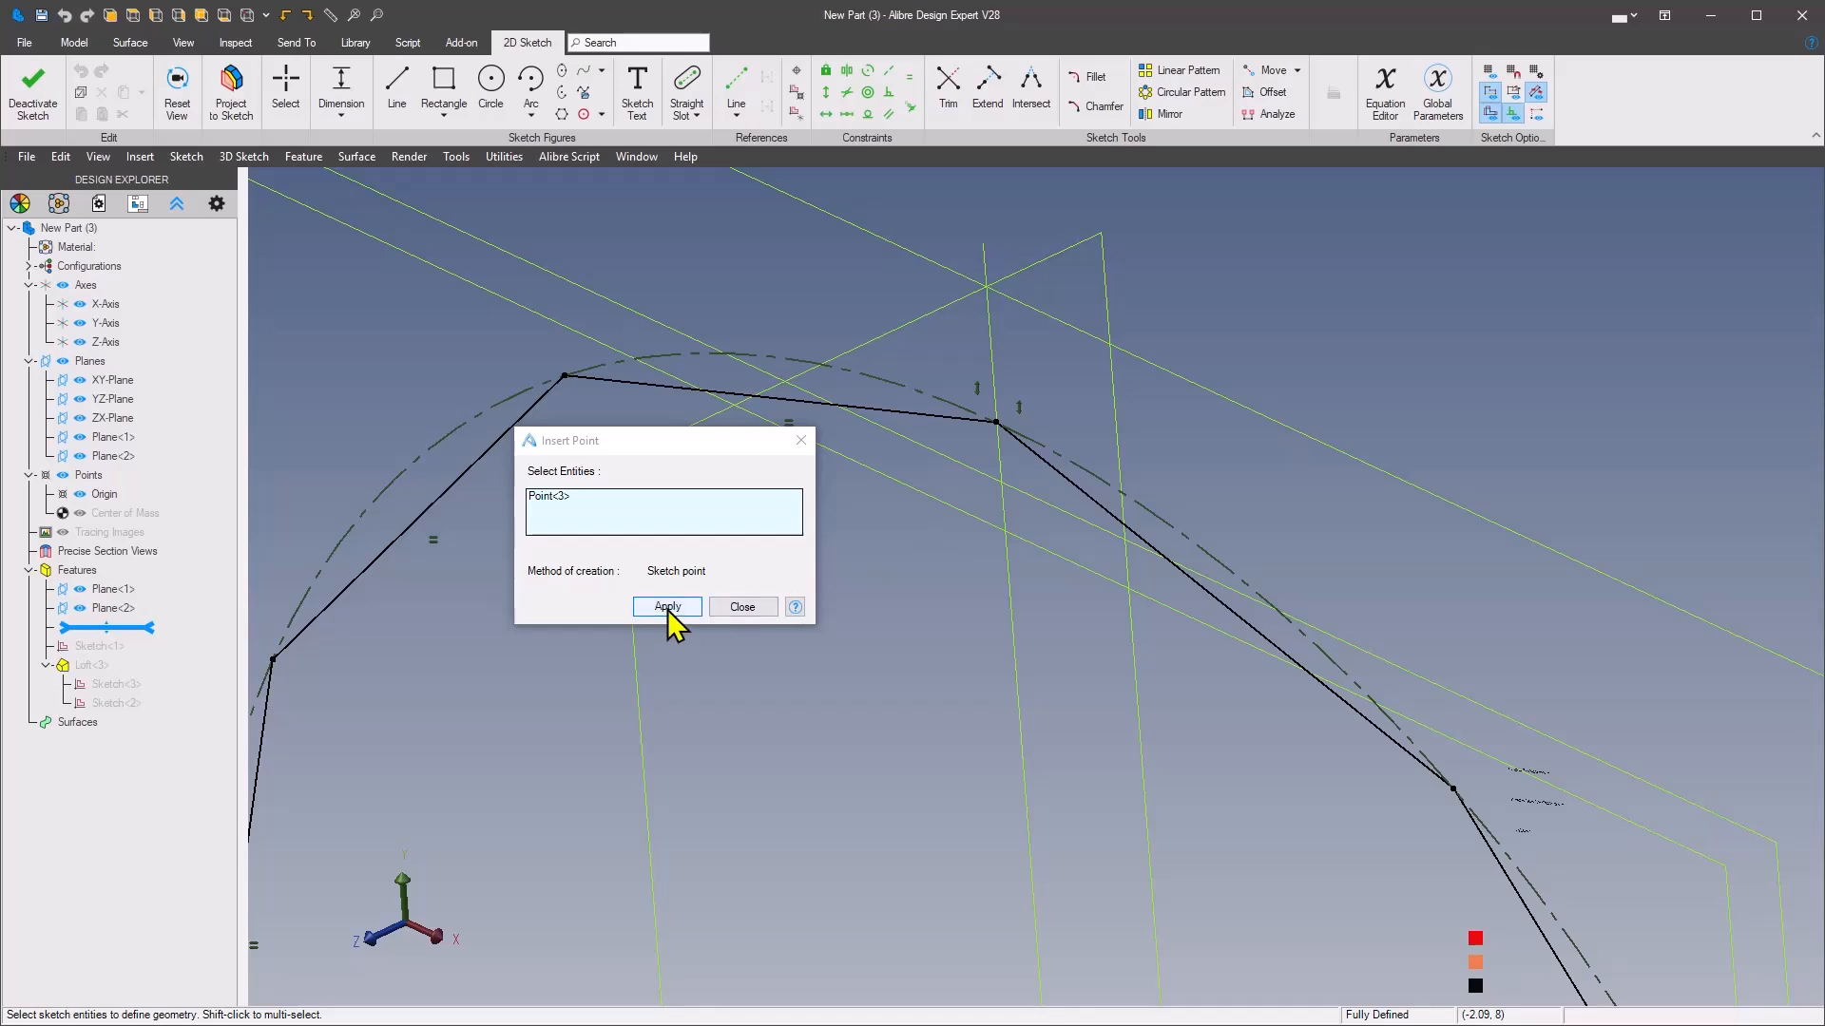
{"action": "left_click", "coordinate": [667, 607]}
{"action": "left_click", "coordinate": [747, 608]}
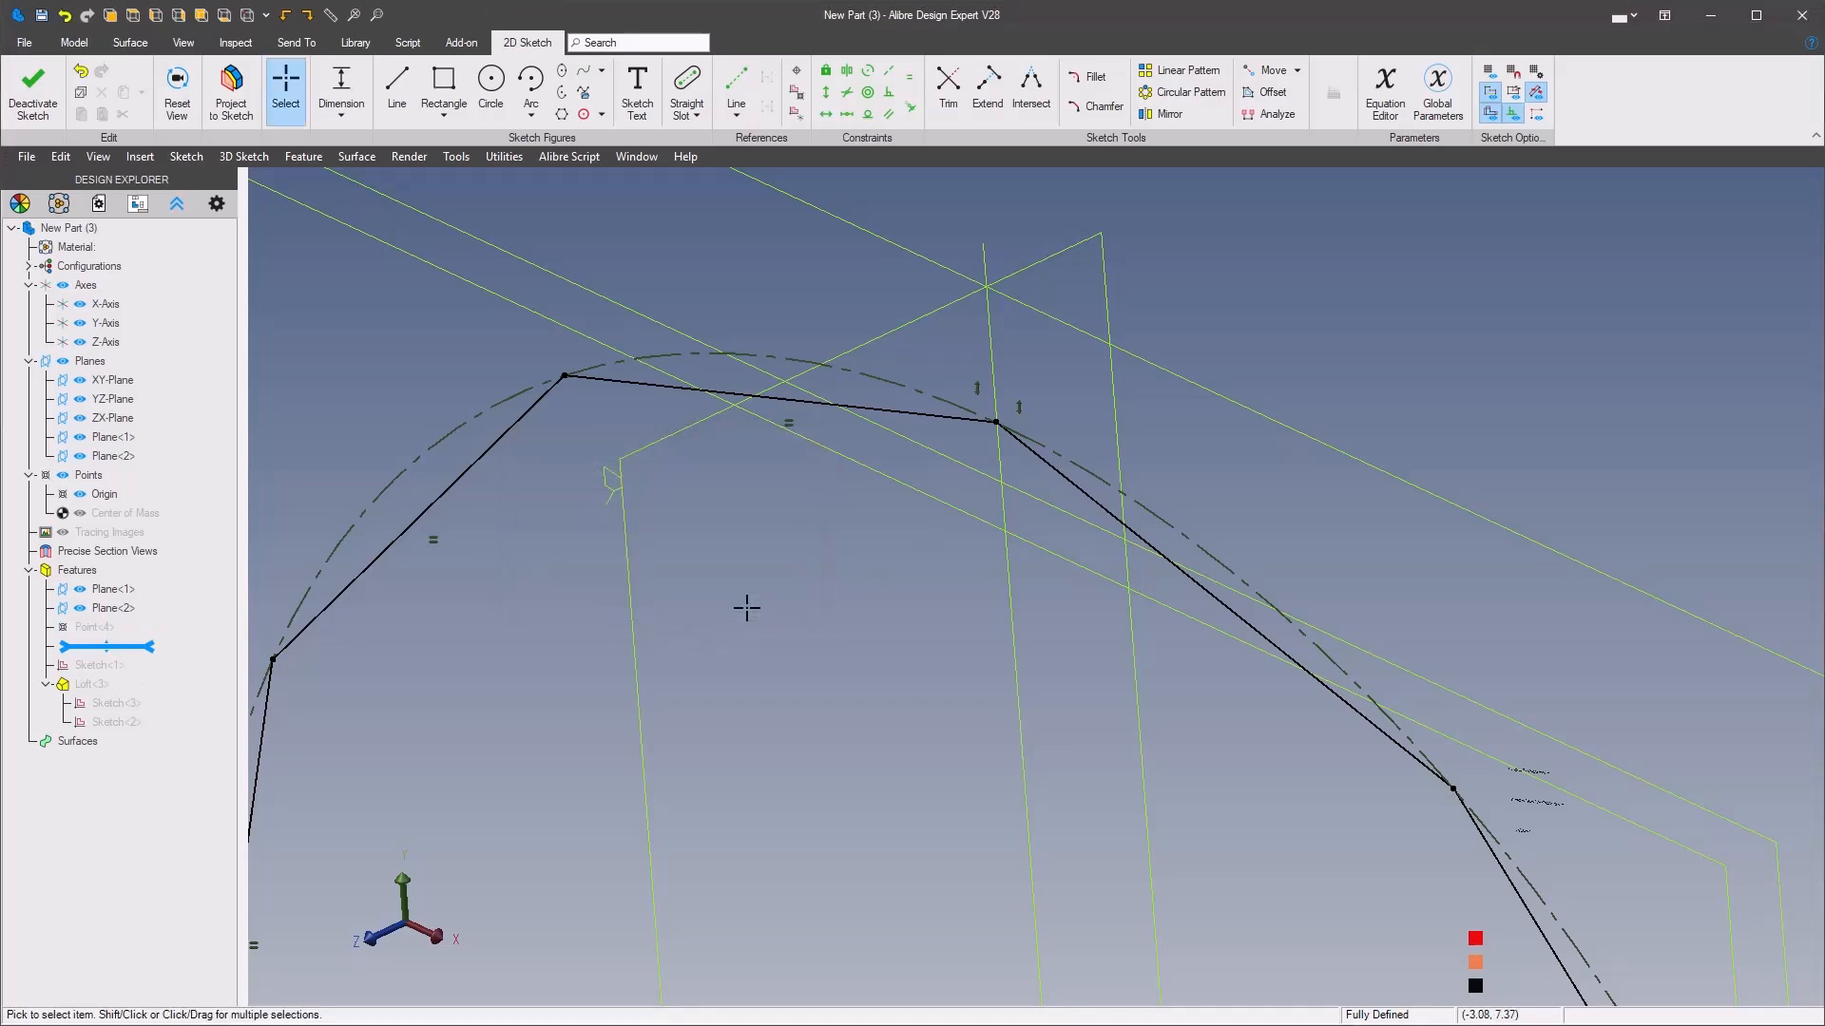
Finish editing the sketch and regenerate the part to its last feature
{"action": "scroll", "coordinate": [1249, 415], "scroll_direction": "down", "scroll_amount": 3}
{"action": "right_click", "coordinate": [1269, 376]}
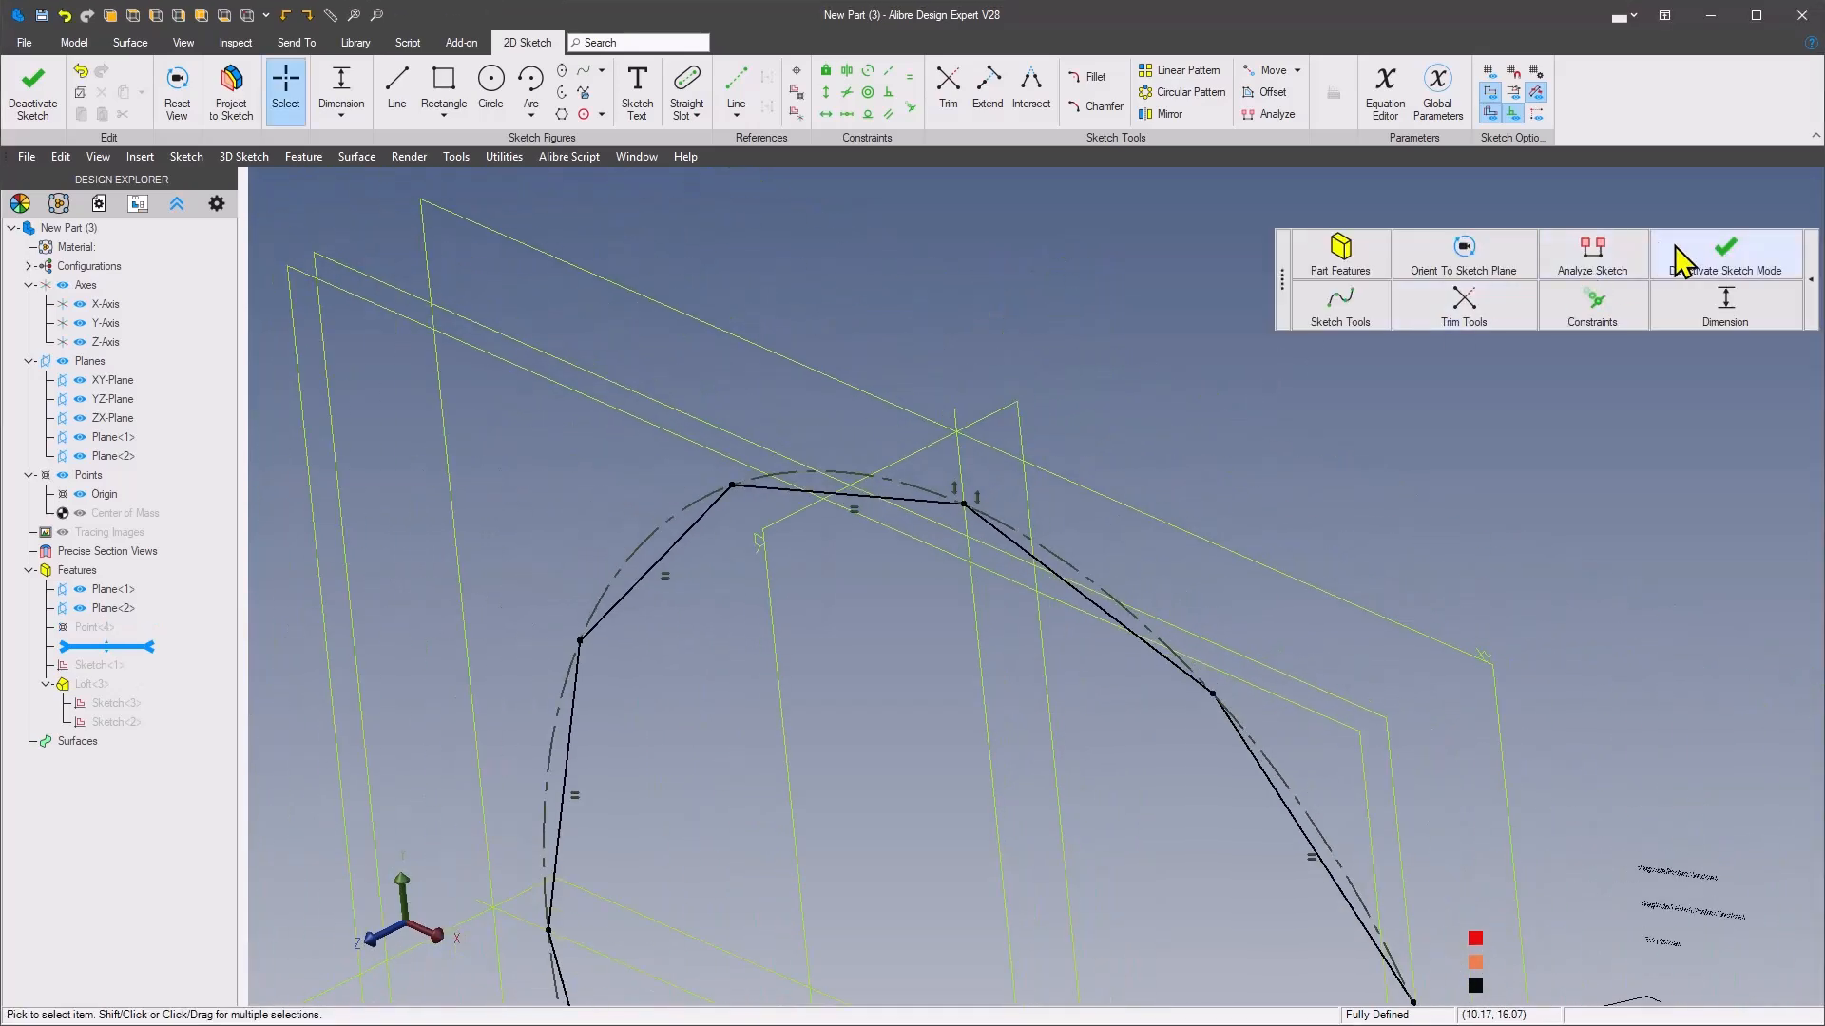
{"action": "left_click", "coordinate": [1722, 270]}
{"action": "left_click", "coordinate": [1585, 95]}
Insert a reference plane containing the loft's uppermost edge nearest the XY-Plane and the reference point on the large polygon
{"action": "middle_click_drag", "start_coordinate": [1330, 287], "coordinate": [1161, 344]}
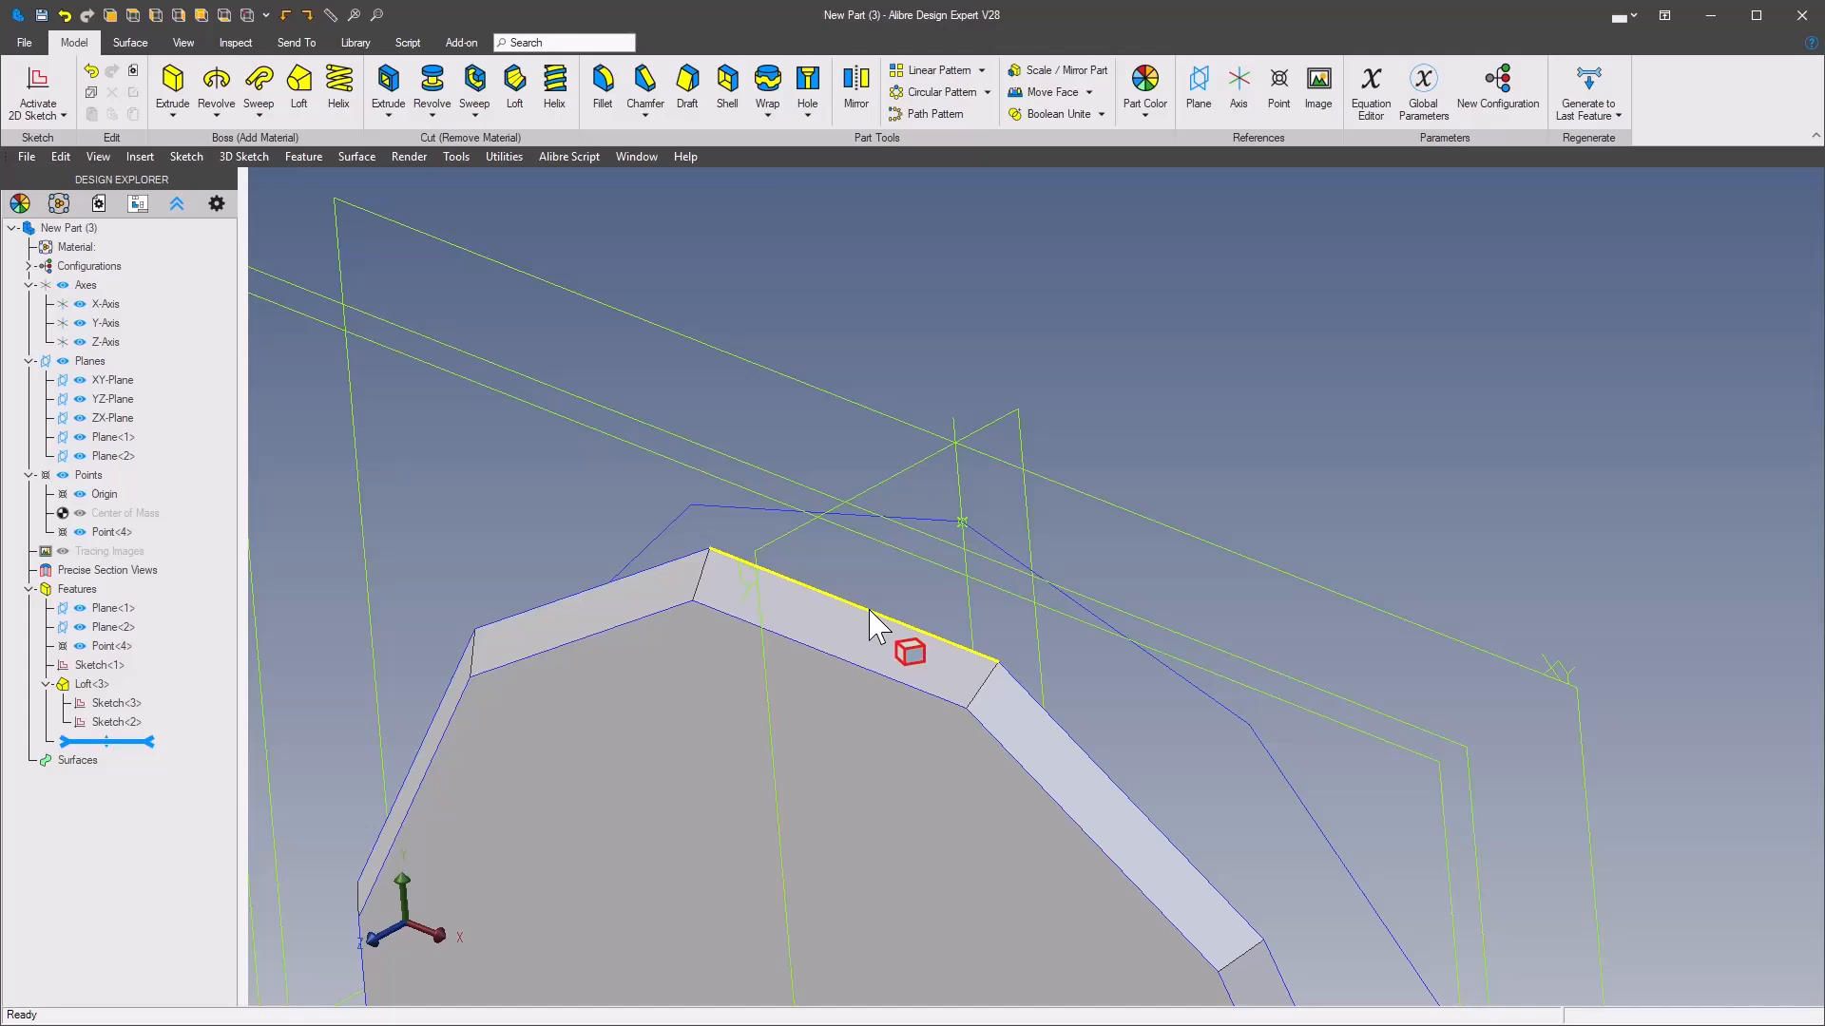
{"action": "right_click", "coordinate": [1189, 426]}
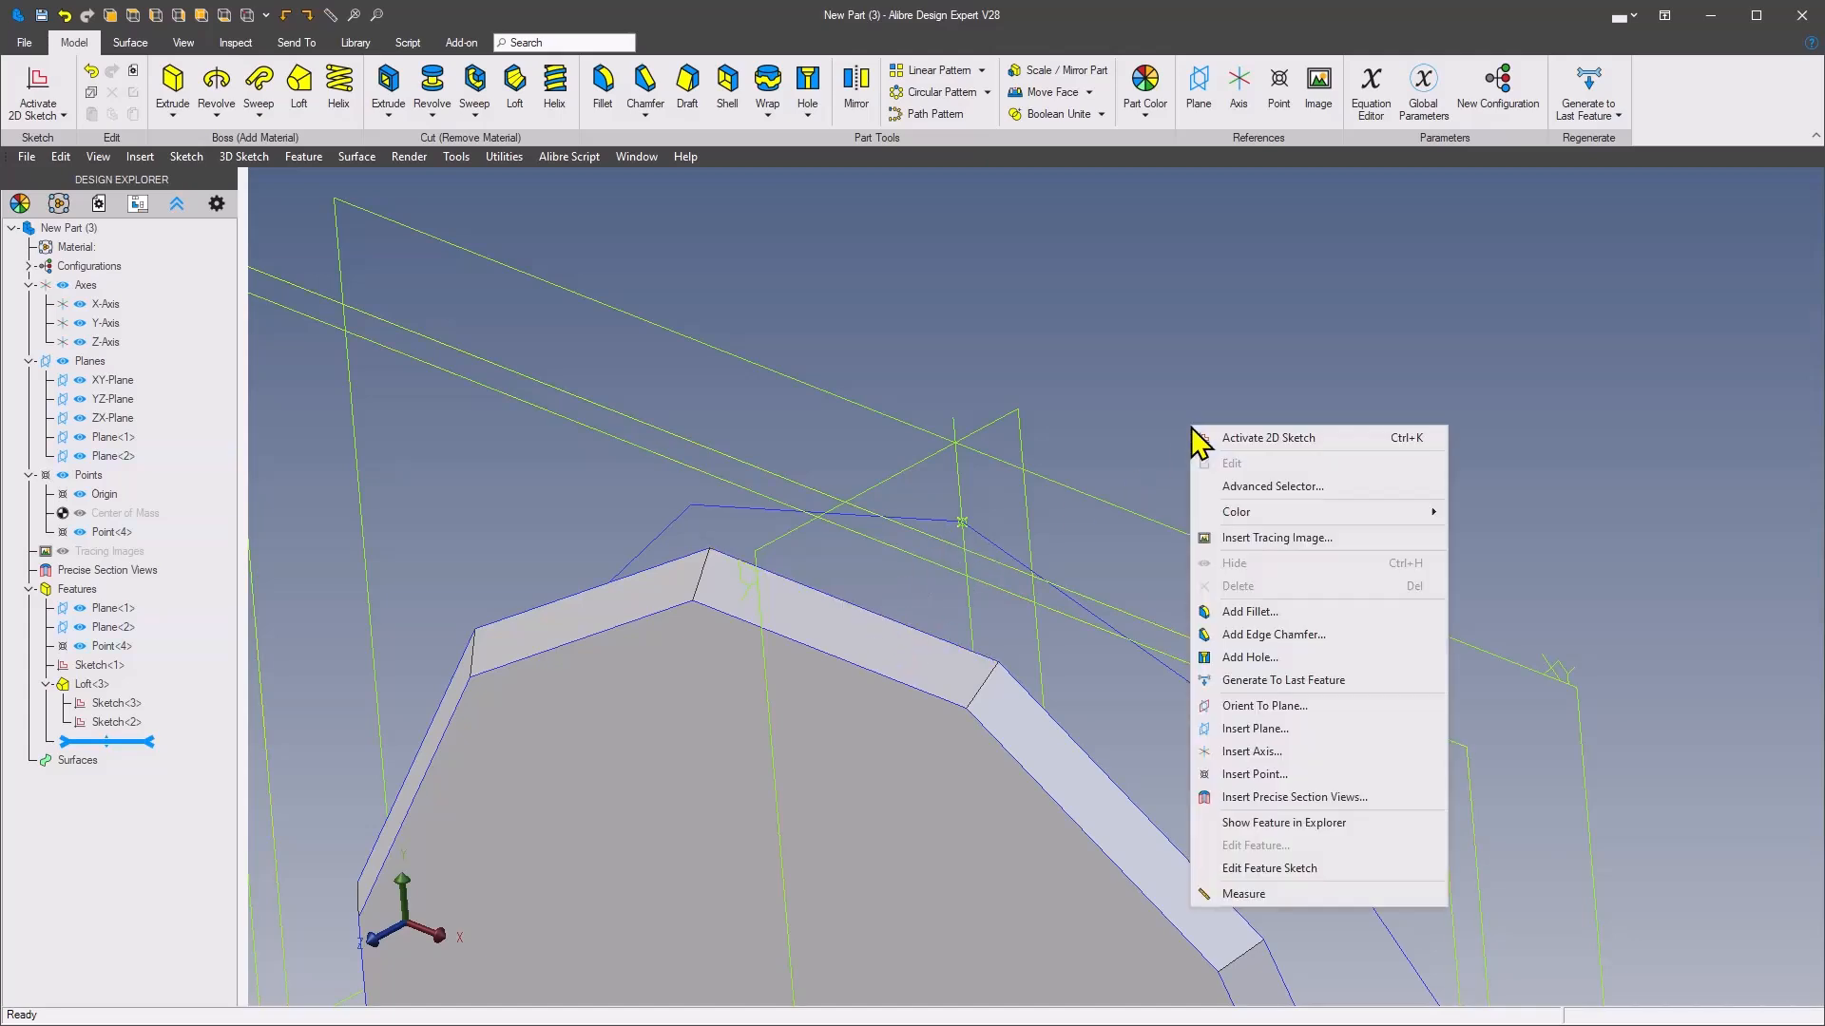
{"action": "left_click", "coordinate": [1198, 92]}
{"action": "scroll", "coordinate": [943, 580], "scroll_direction": "up", "scroll_amount": 1}
{"action": "left_click", "coordinate": [929, 619]}
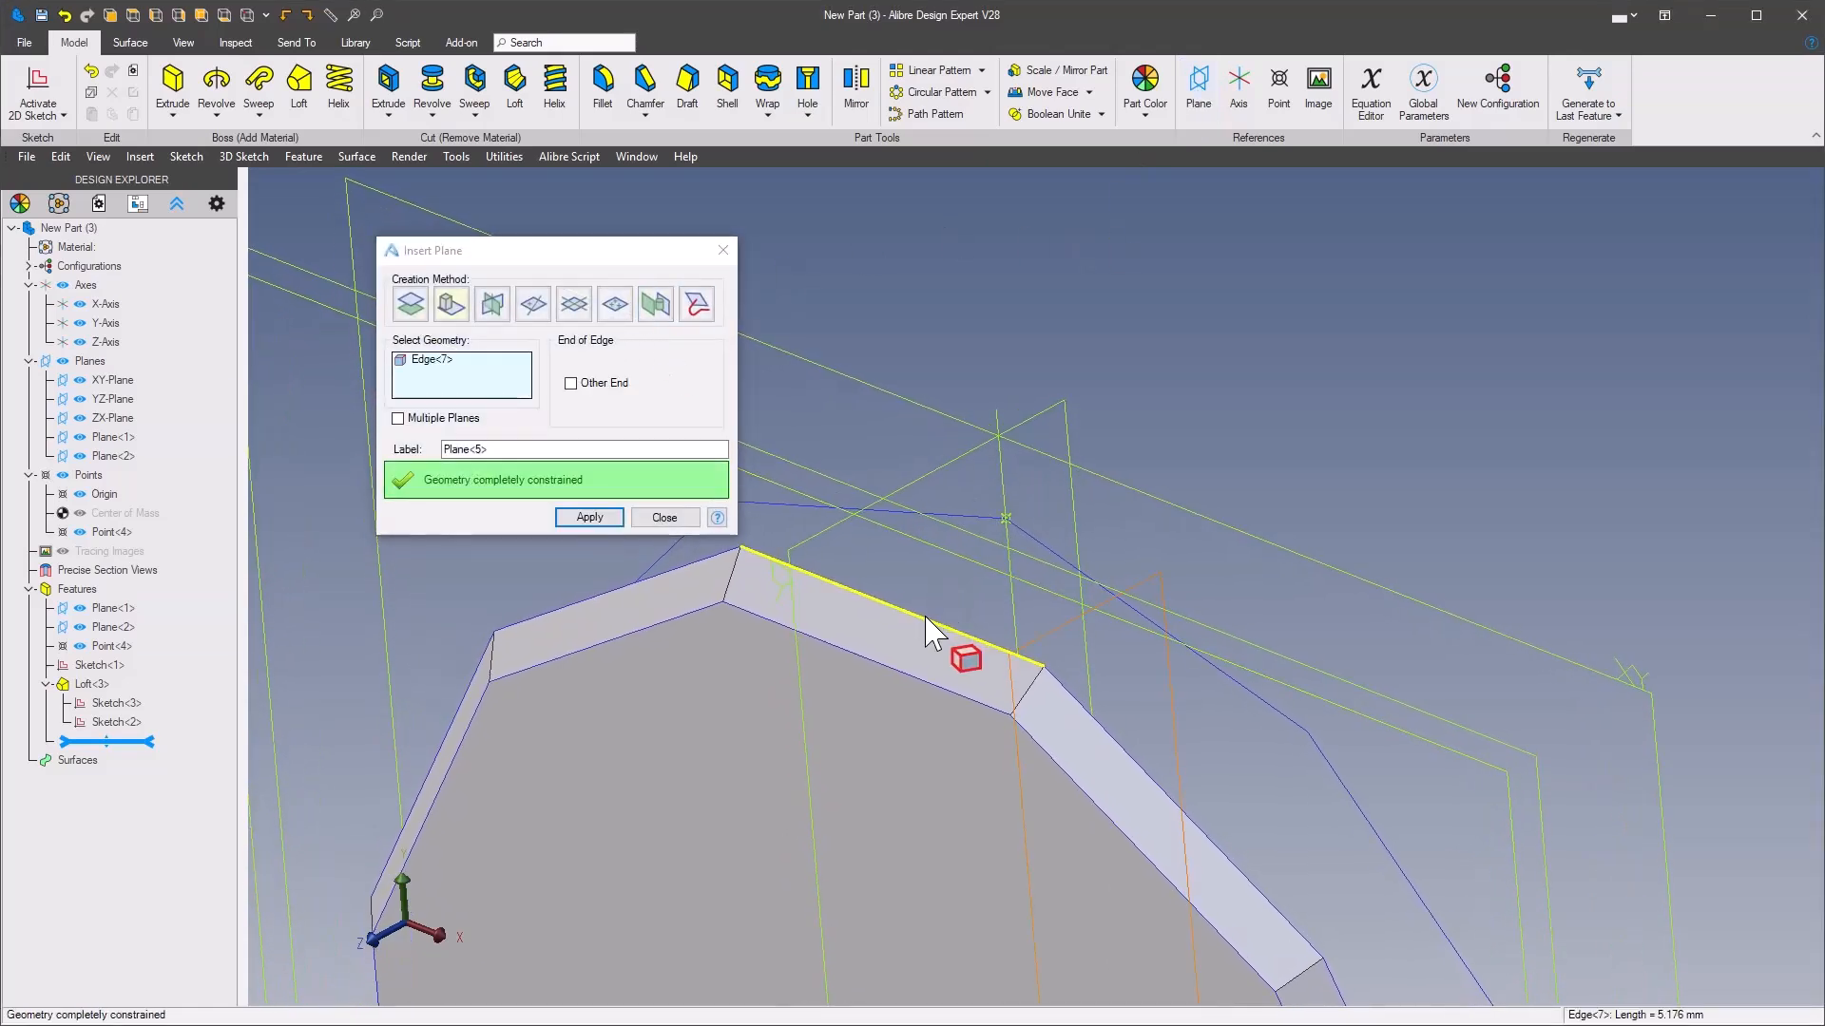
{"action": "left_click", "coordinate": [1000, 518]}
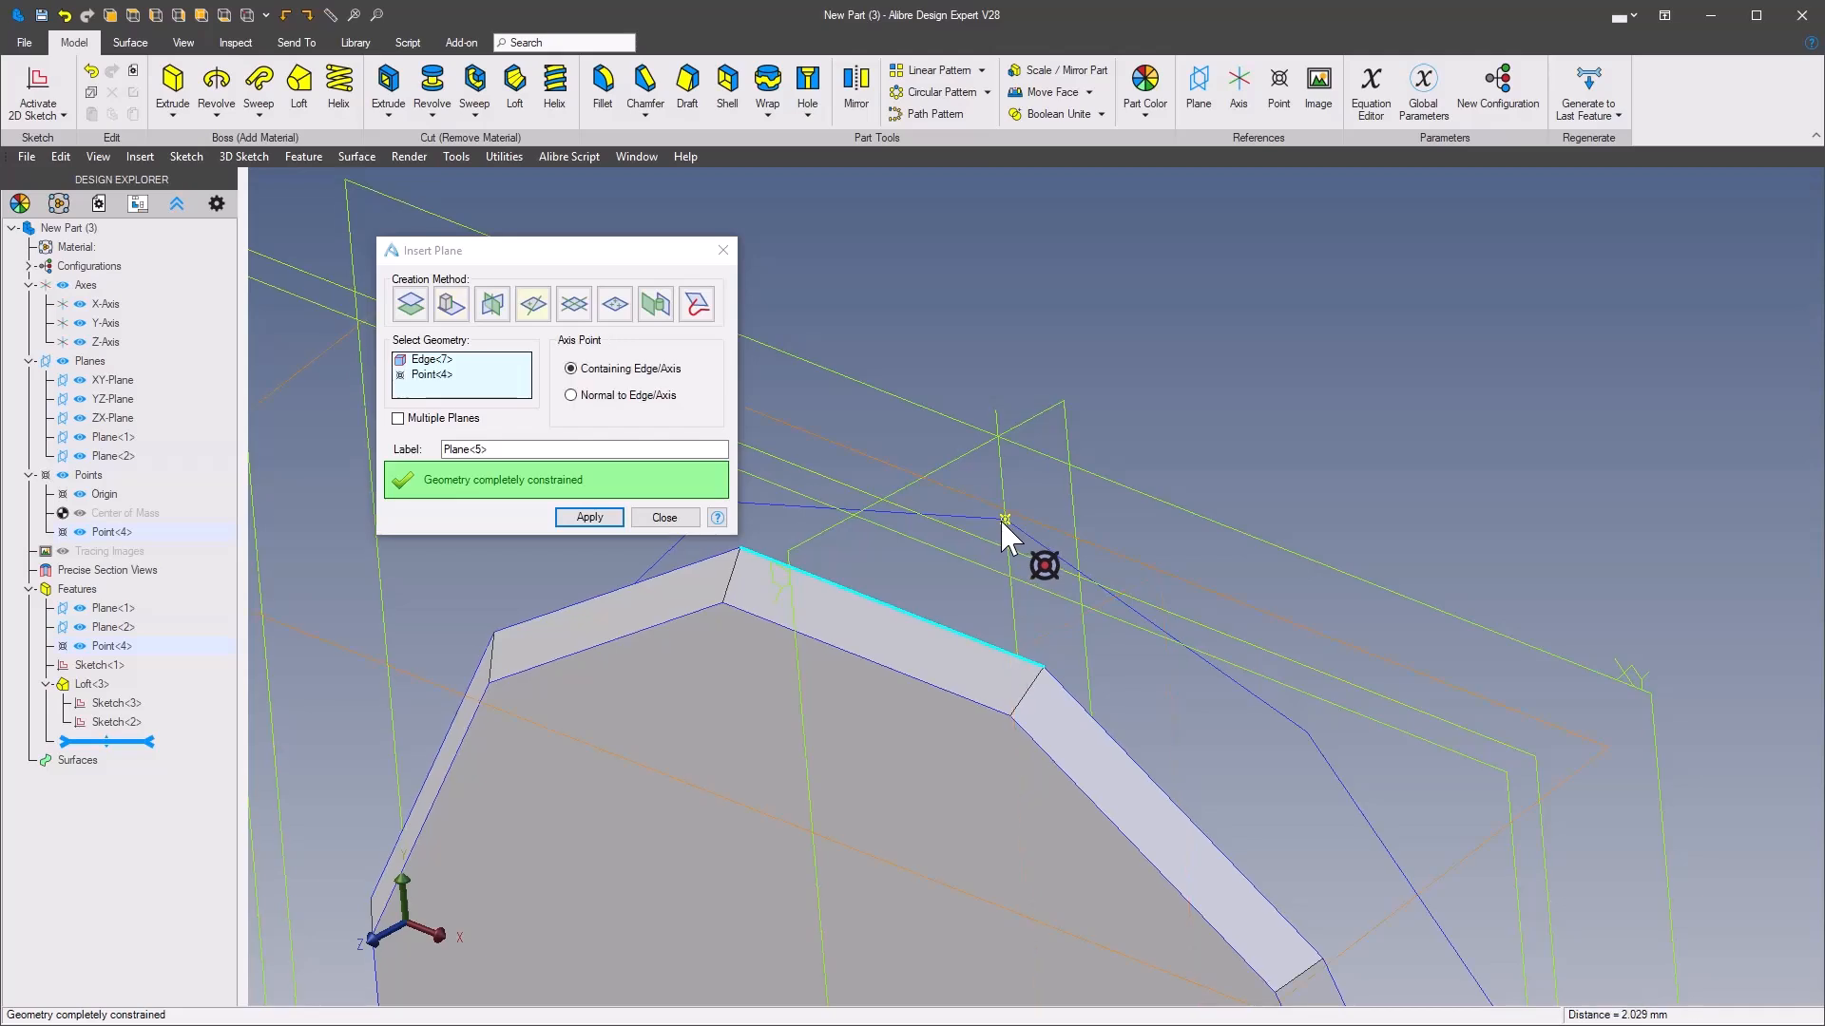
{"action": "scroll", "coordinate": [1000, 517], "scroll_direction": "down", "scroll_amount": 2}
{"action": "left_click", "coordinate": [589, 516]}
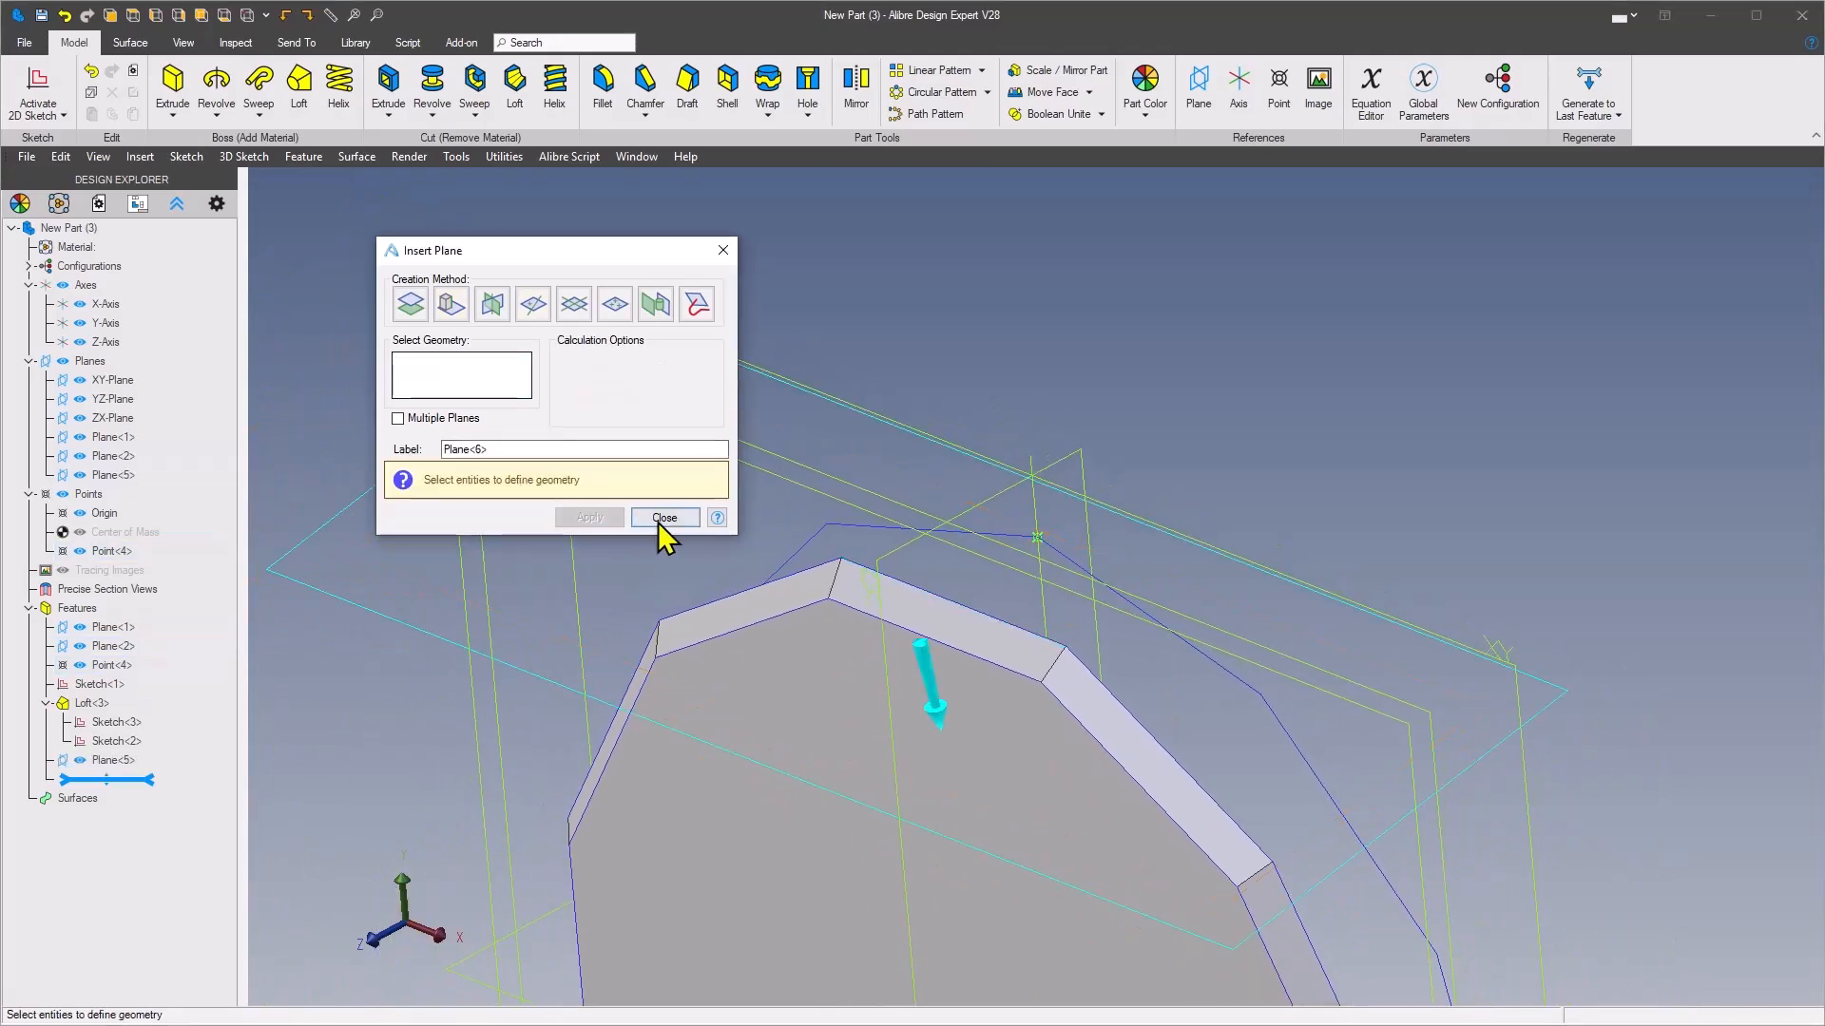
{"action": "left_click", "coordinate": [664, 517]}
Start a sketch on the slanted plane and project the loft's uppermost edge into it as a sketch figure with maintained associativity
{"action": "middle_click_drag", "start_coordinate": [1019, 317], "coordinate": [734, 470]}
{"action": "left_click", "coordinate": [721, 447]}
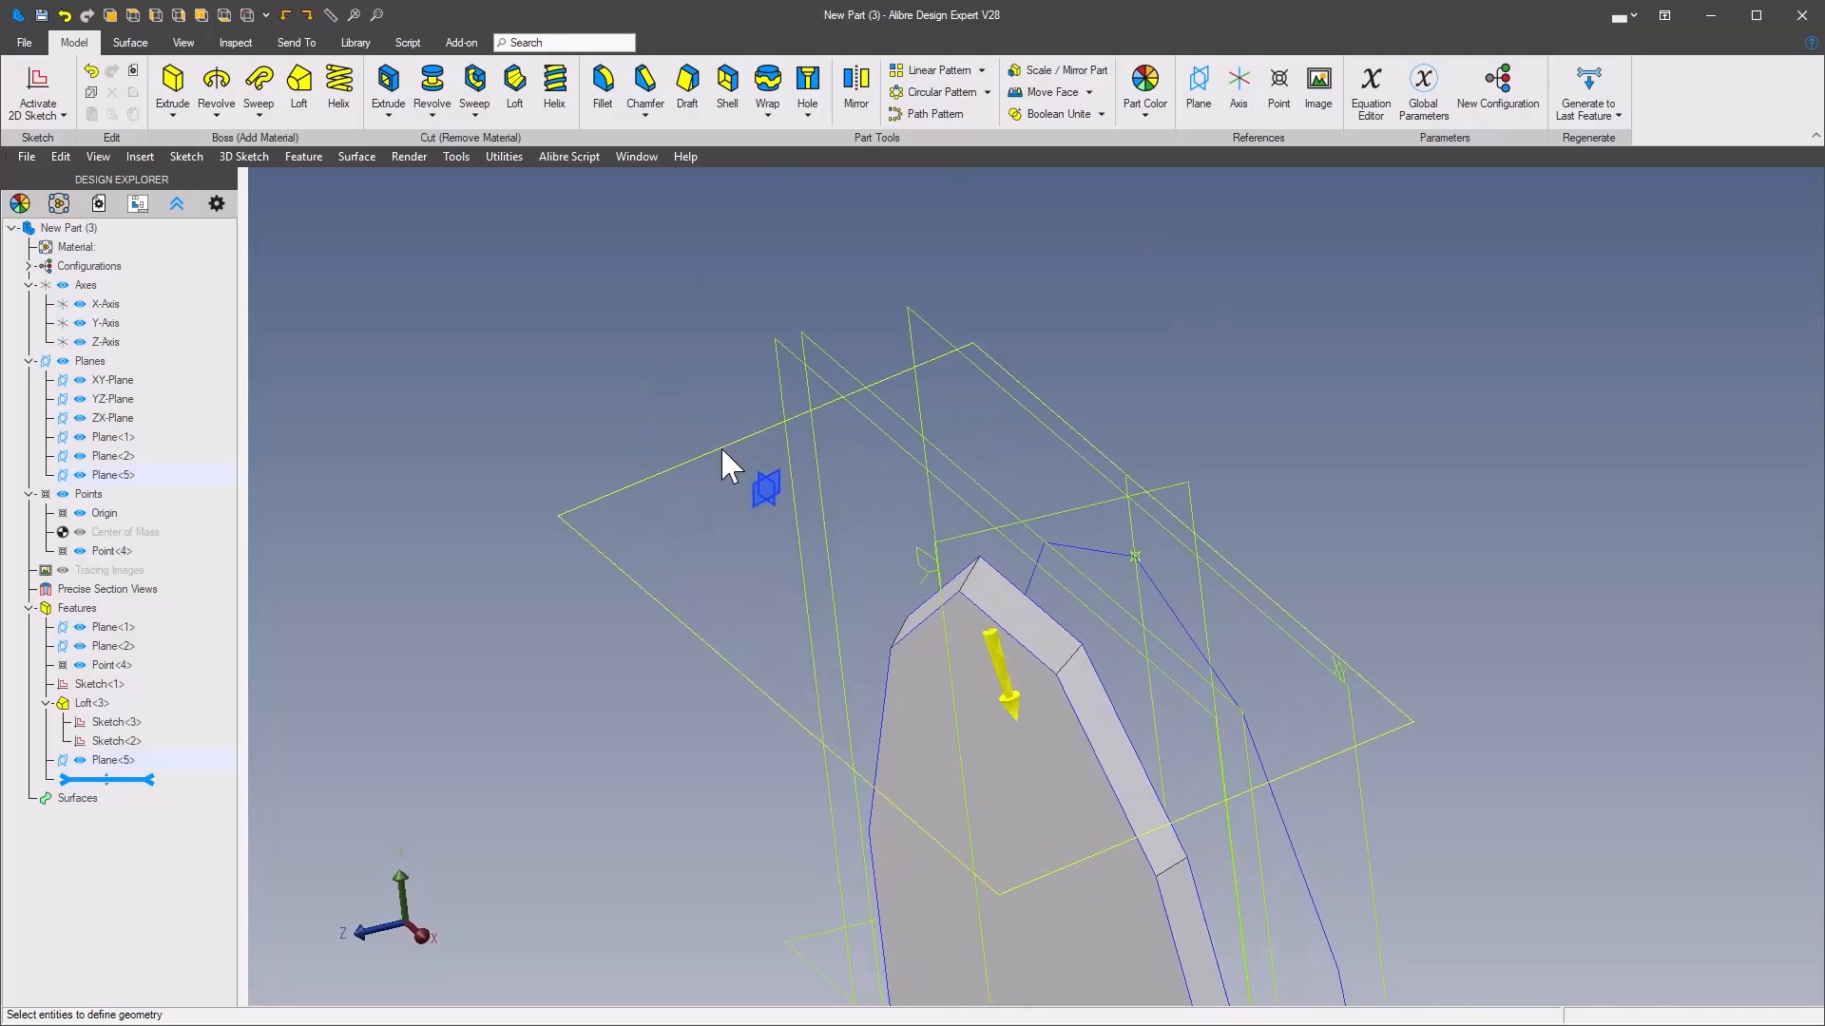
{"action": "right_click", "coordinate": [720, 448]}
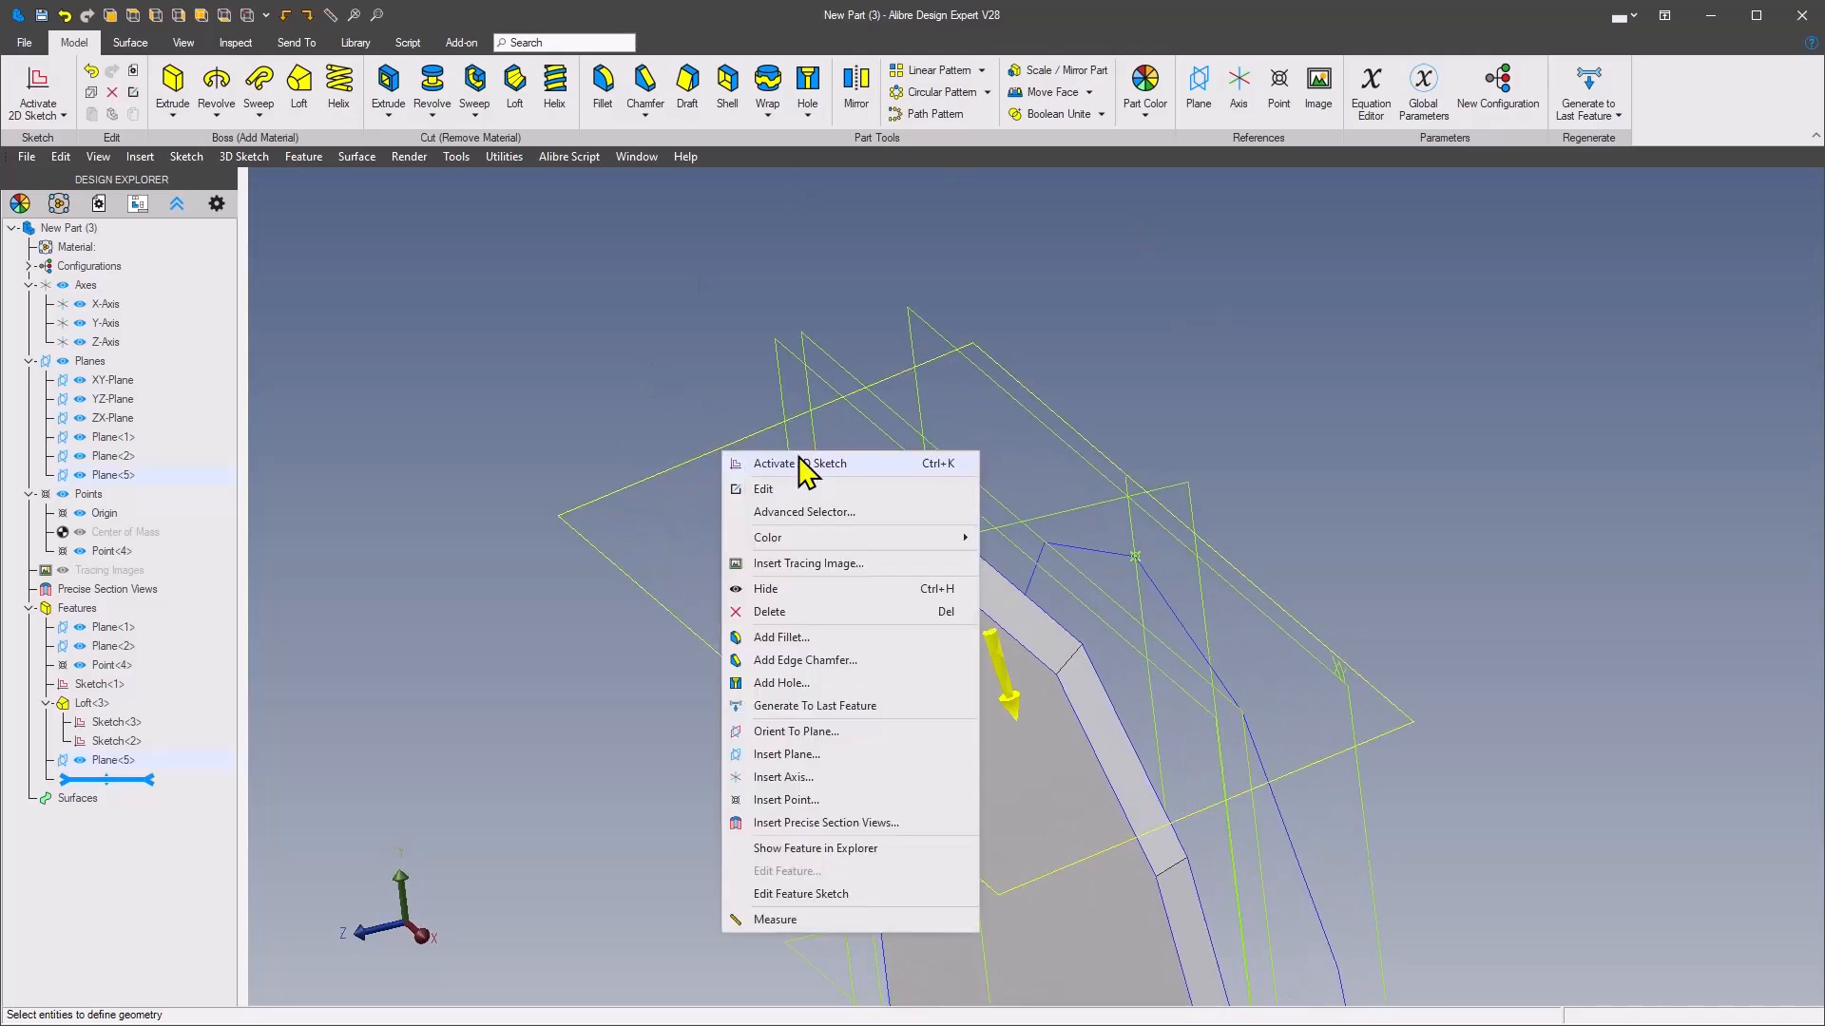
{"action": "left_click", "coordinate": [808, 461]}
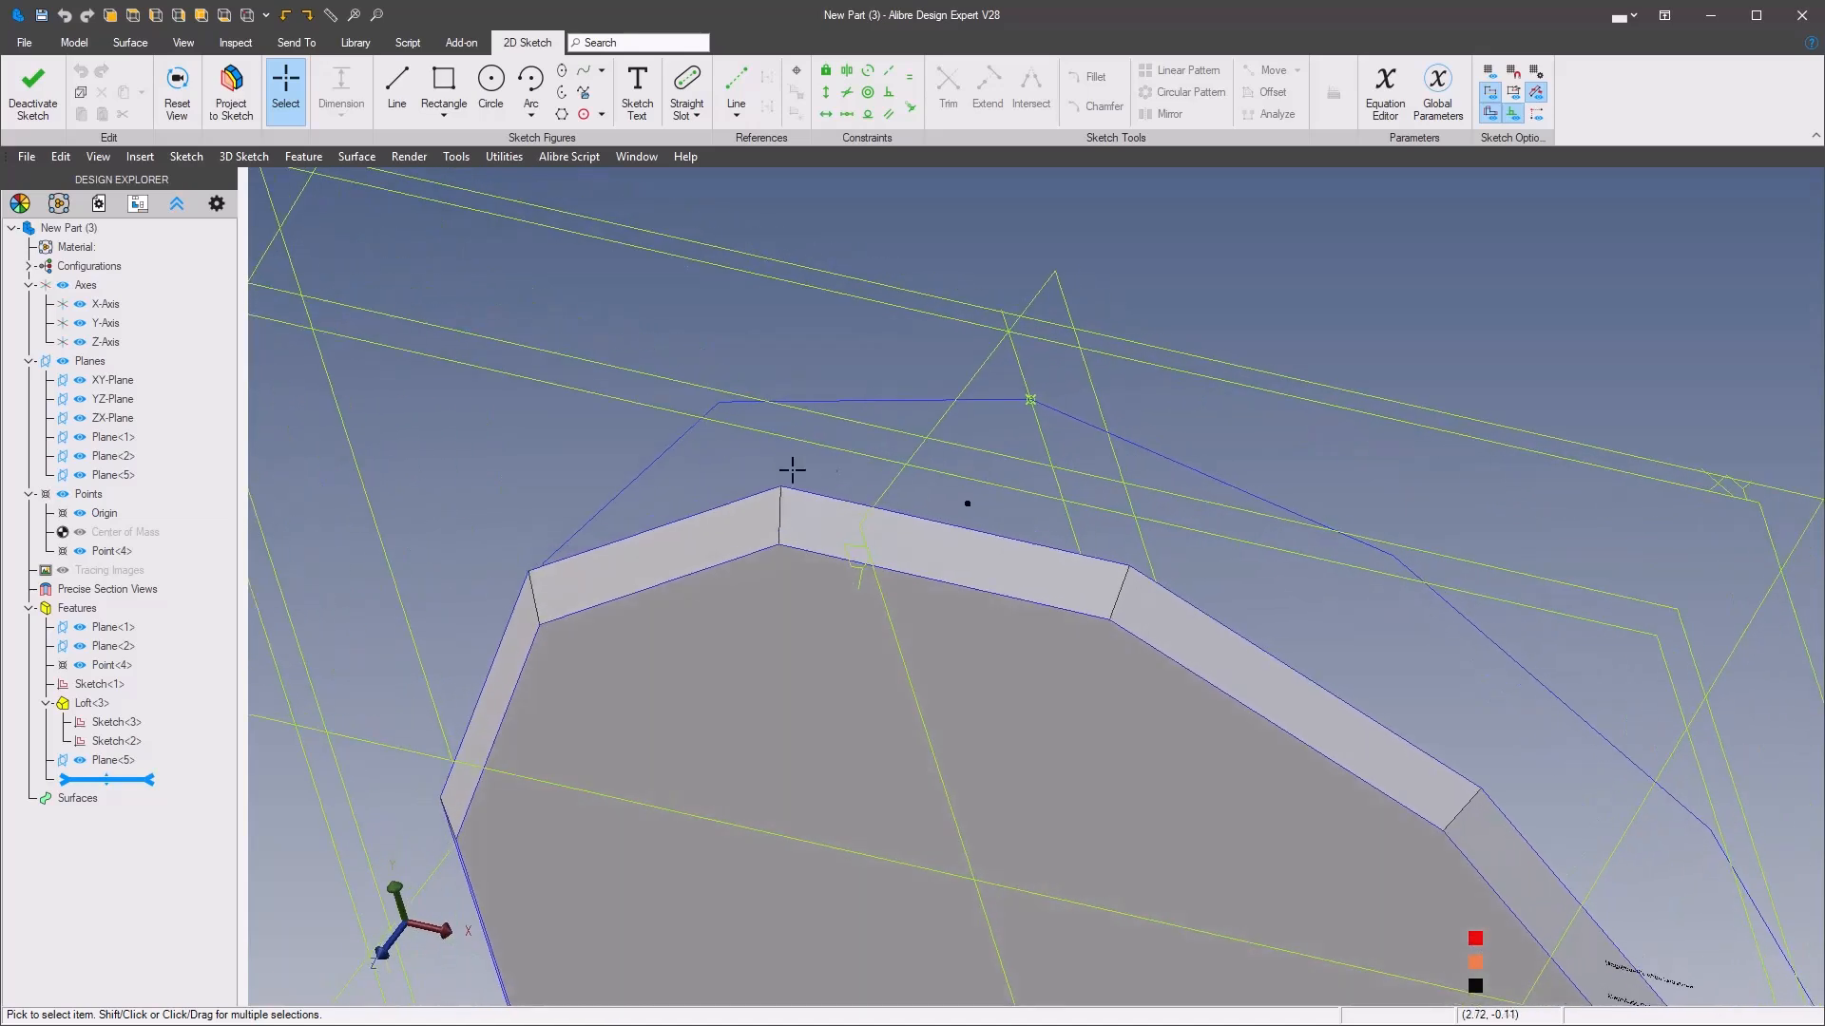
{"action": "left_click", "coordinate": [852, 513]}
{"action": "left_click", "coordinate": [1107, 447]}
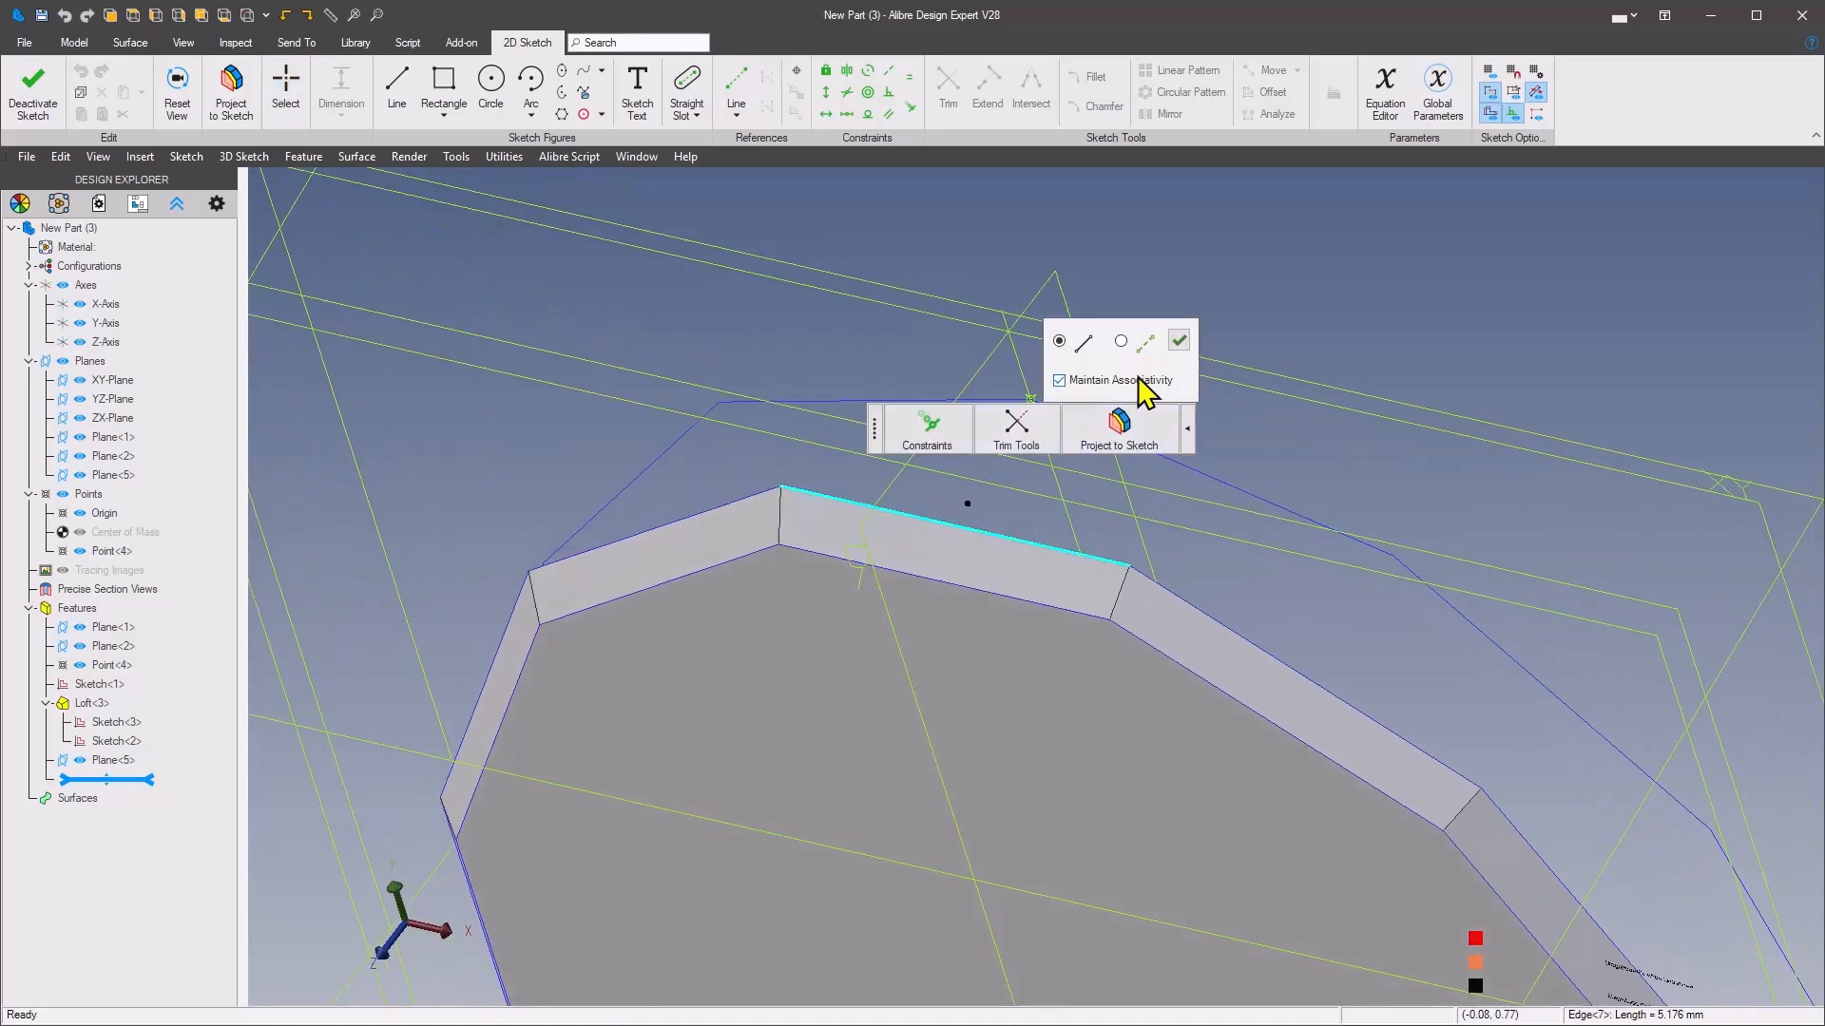
{"action": "left_click", "coordinate": [1178, 340]}
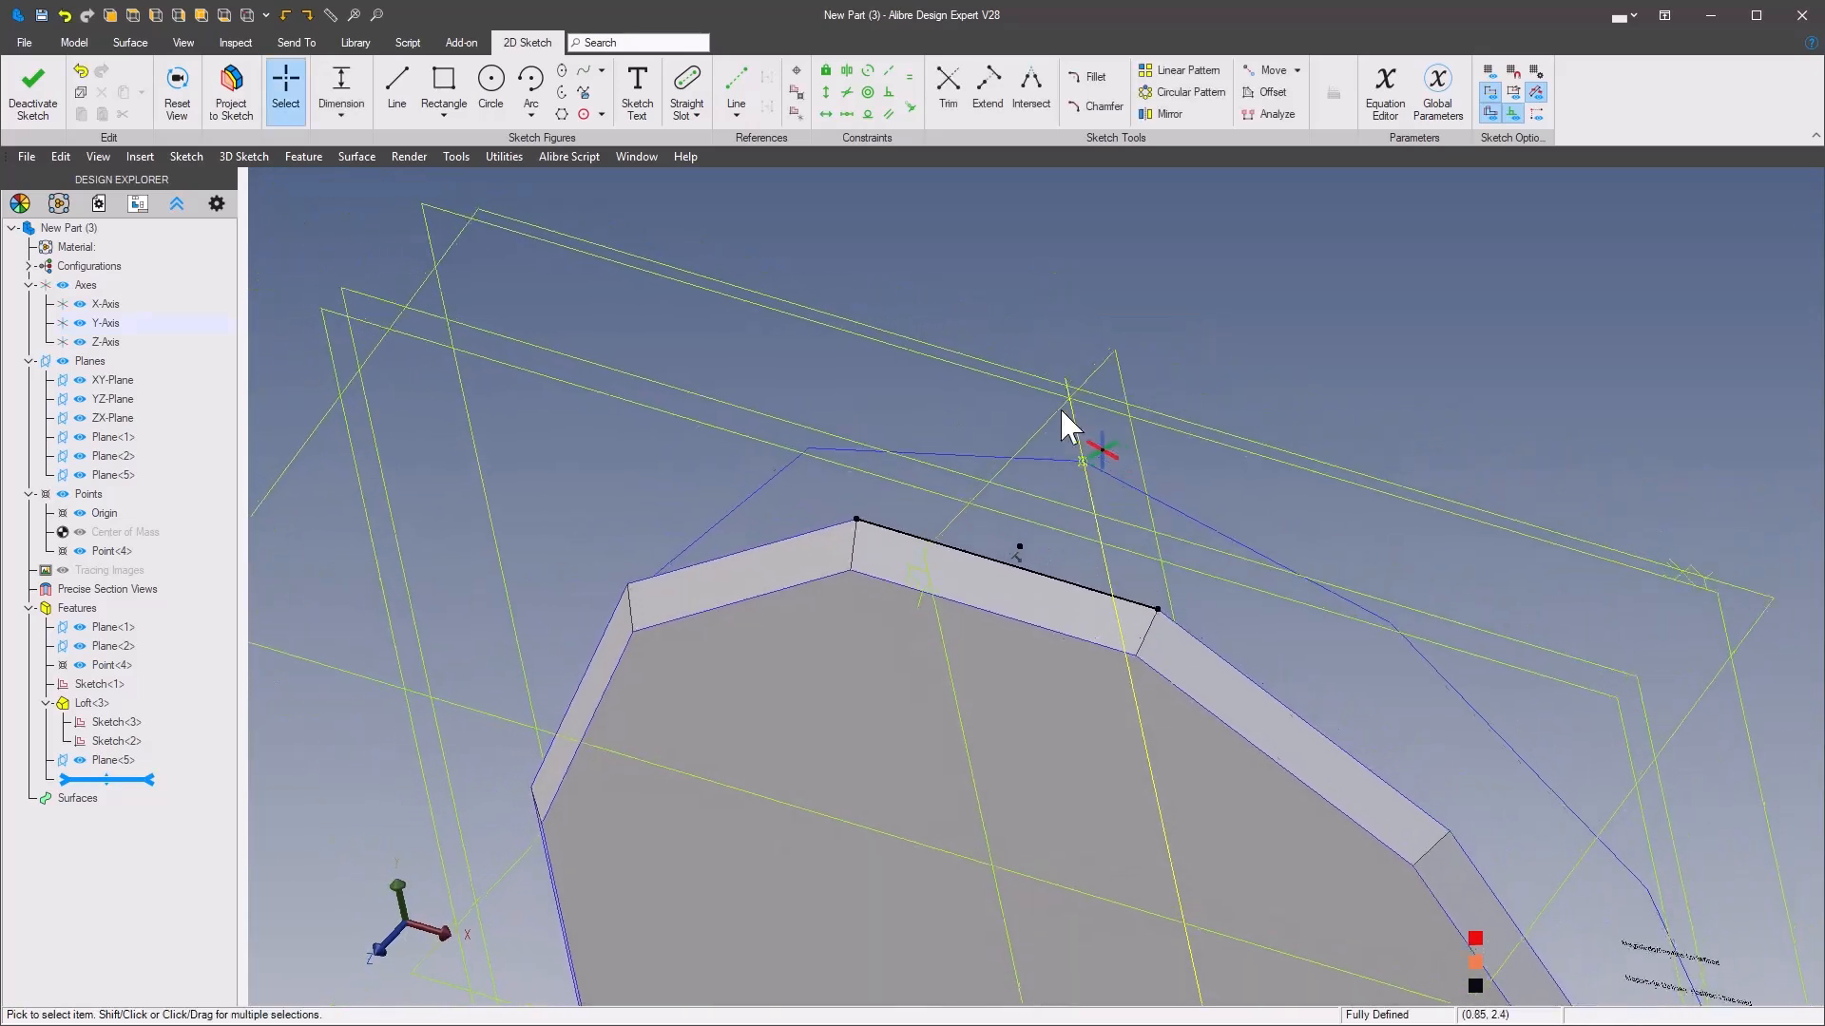
Draw two lines from the ends of the projected edge that meet near the reference point, closing a triangle
{"action": "middle_click_drag", "start_coordinate": [1007, 276], "coordinate": [1012, 346]}
{"action": "left_click", "coordinate": [1012, 346]}
{"action": "left_click", "coordinate": [1107, 289]}
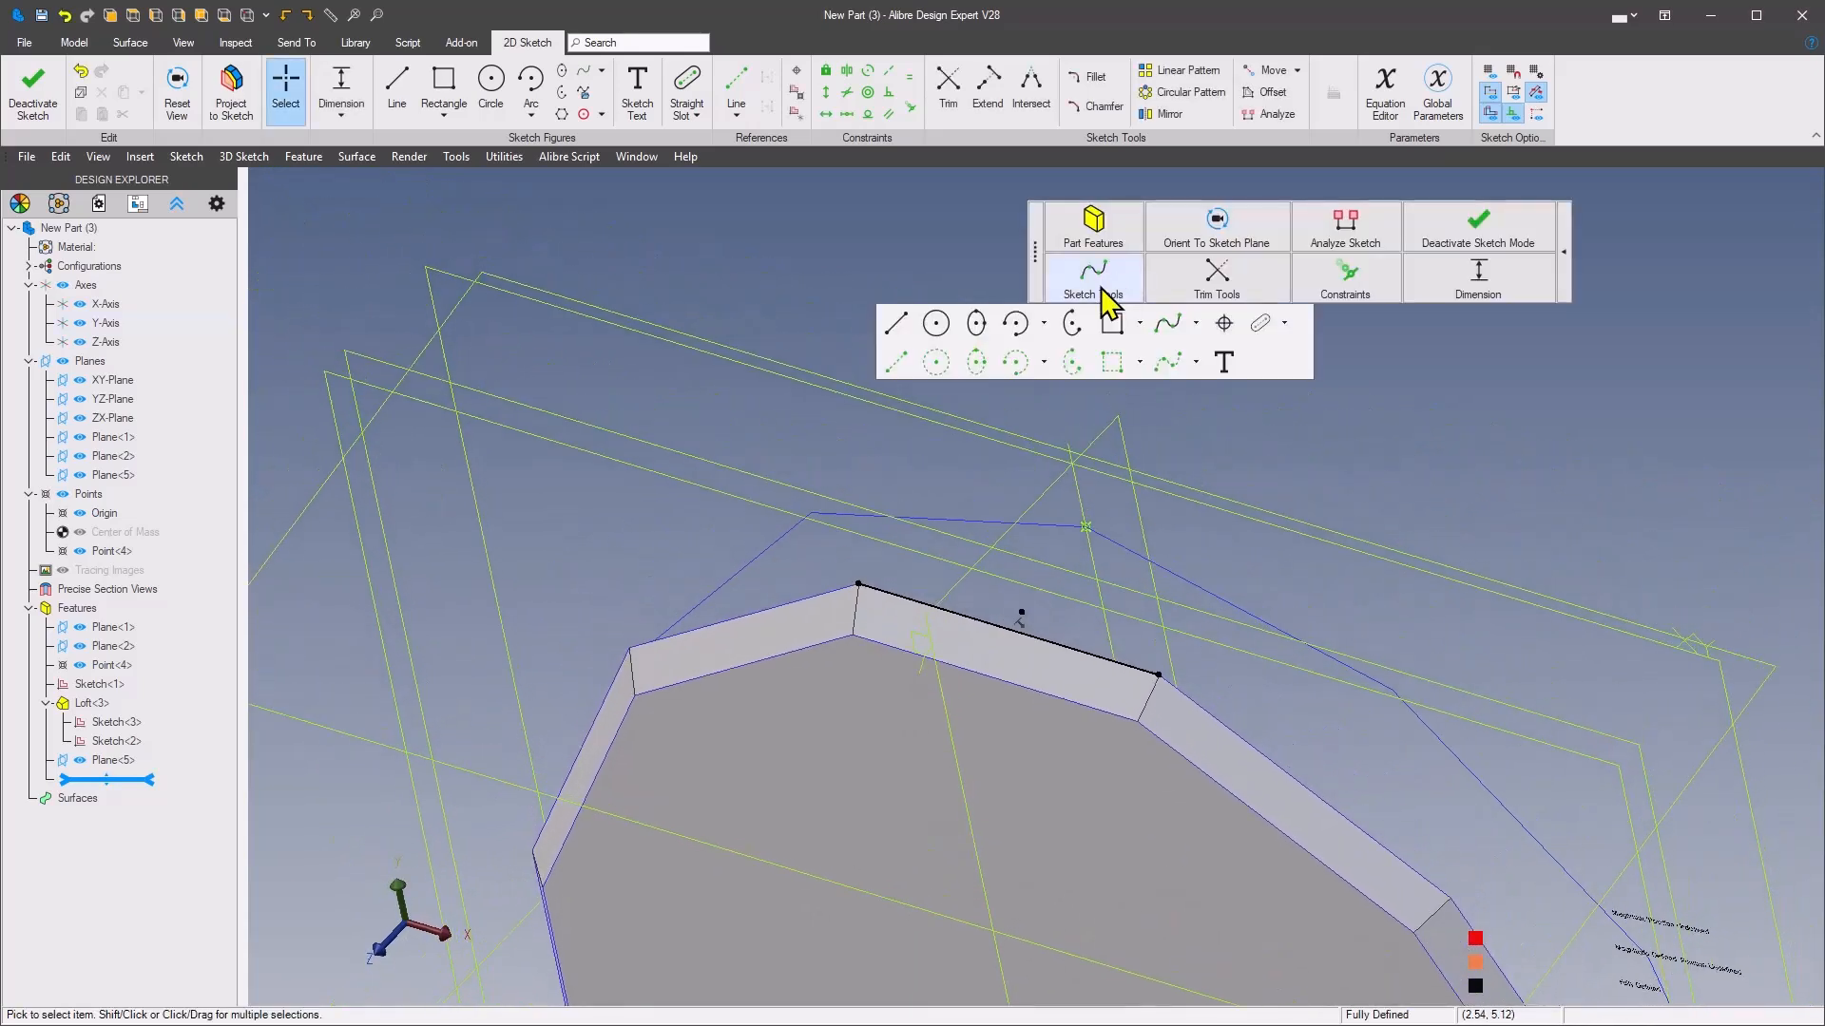
{"action": "left_click", "coordinate": [898, 325]}
{"action": "left_click", "coordinate": [1084, 528]}
{"action": "double_click", "coordinate": [1188, 697]}
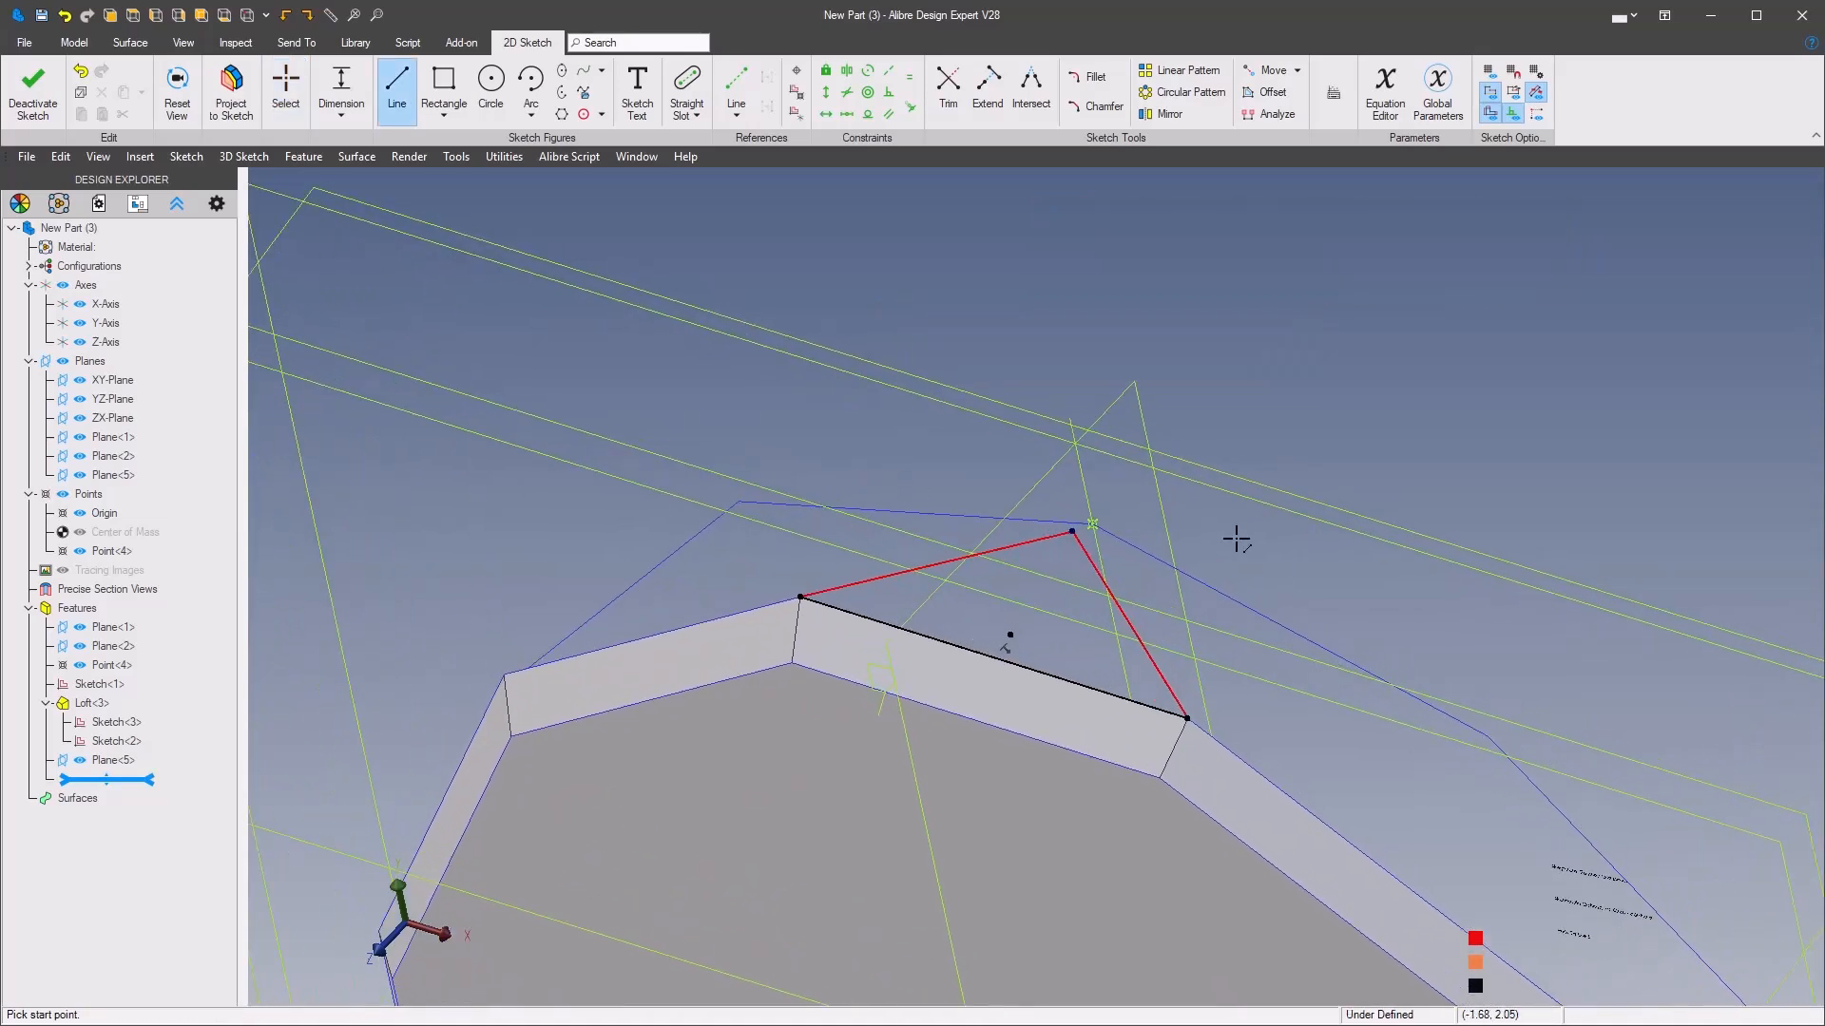
Make the triangle's apex coincident with the reference point on the large polygon
{"action": "right_click", "coordinate": [1236, 540]}
{"action": "left_click", "coordinate": [1637, 476]}
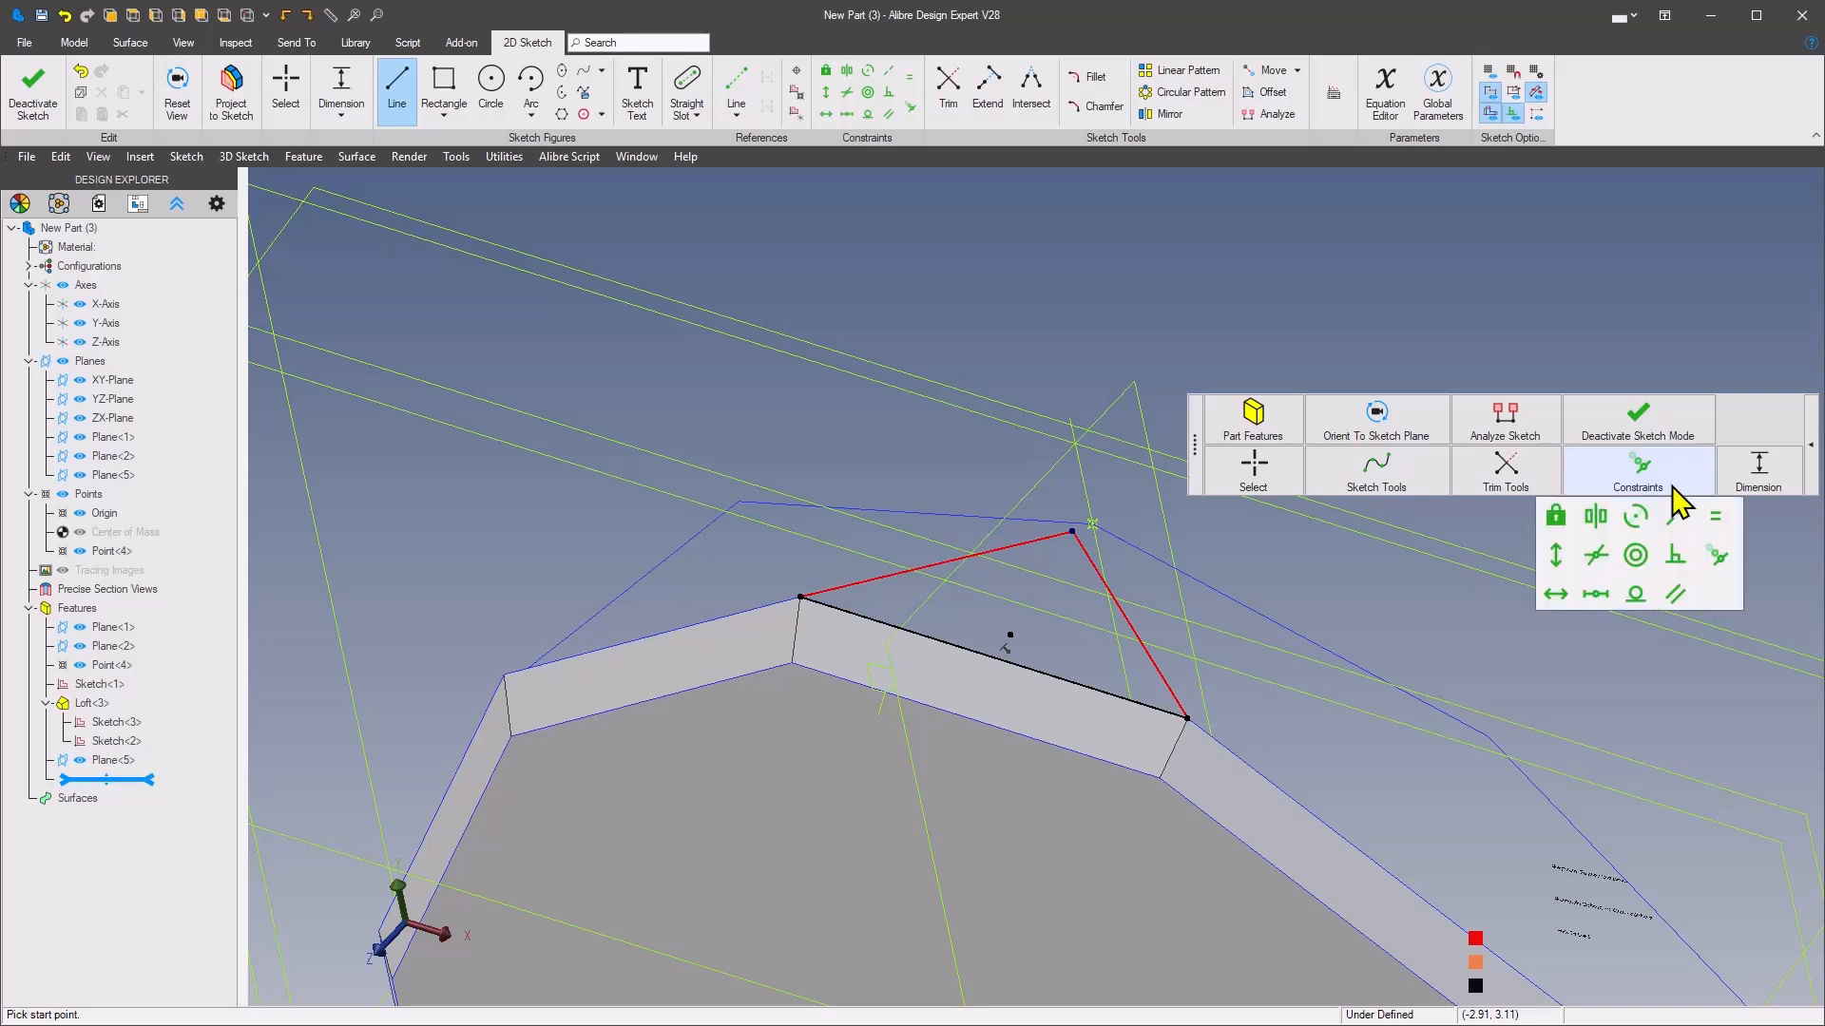
{"action": "left_click", "coordinate": [1716, 557]}
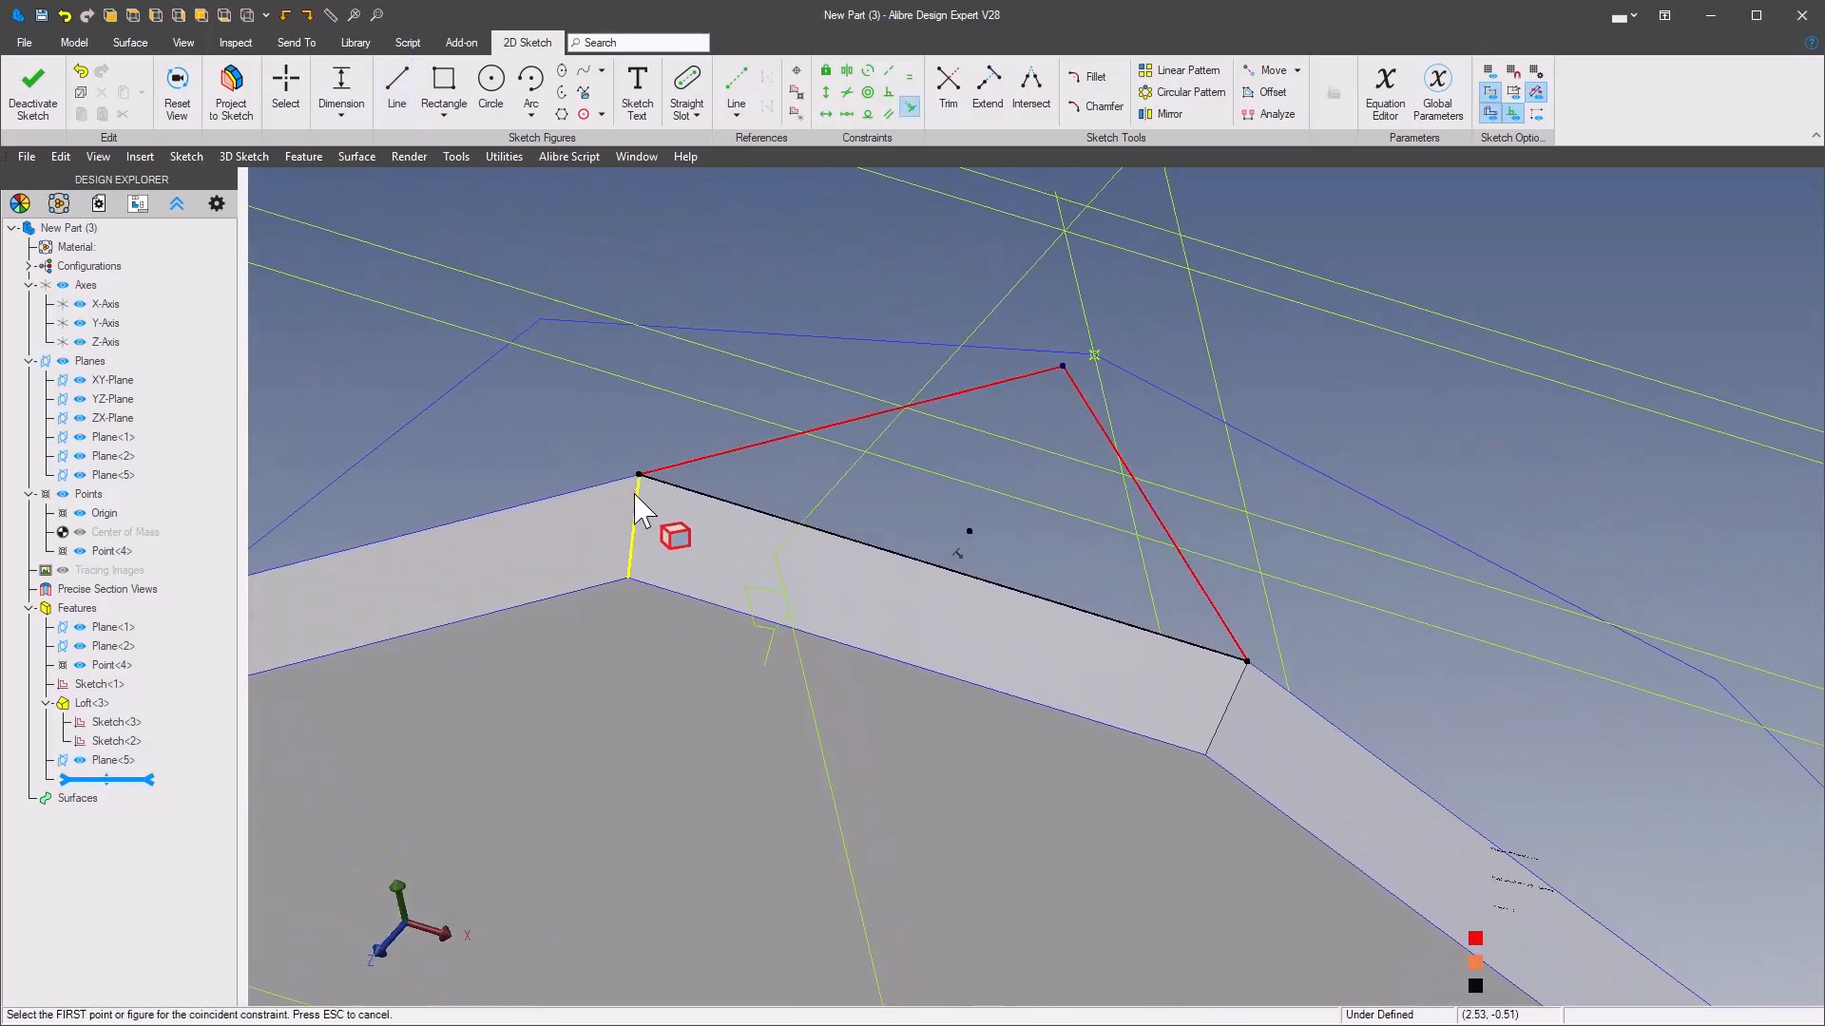
{"action": "left_click", "coordinate": [1060, 367]}
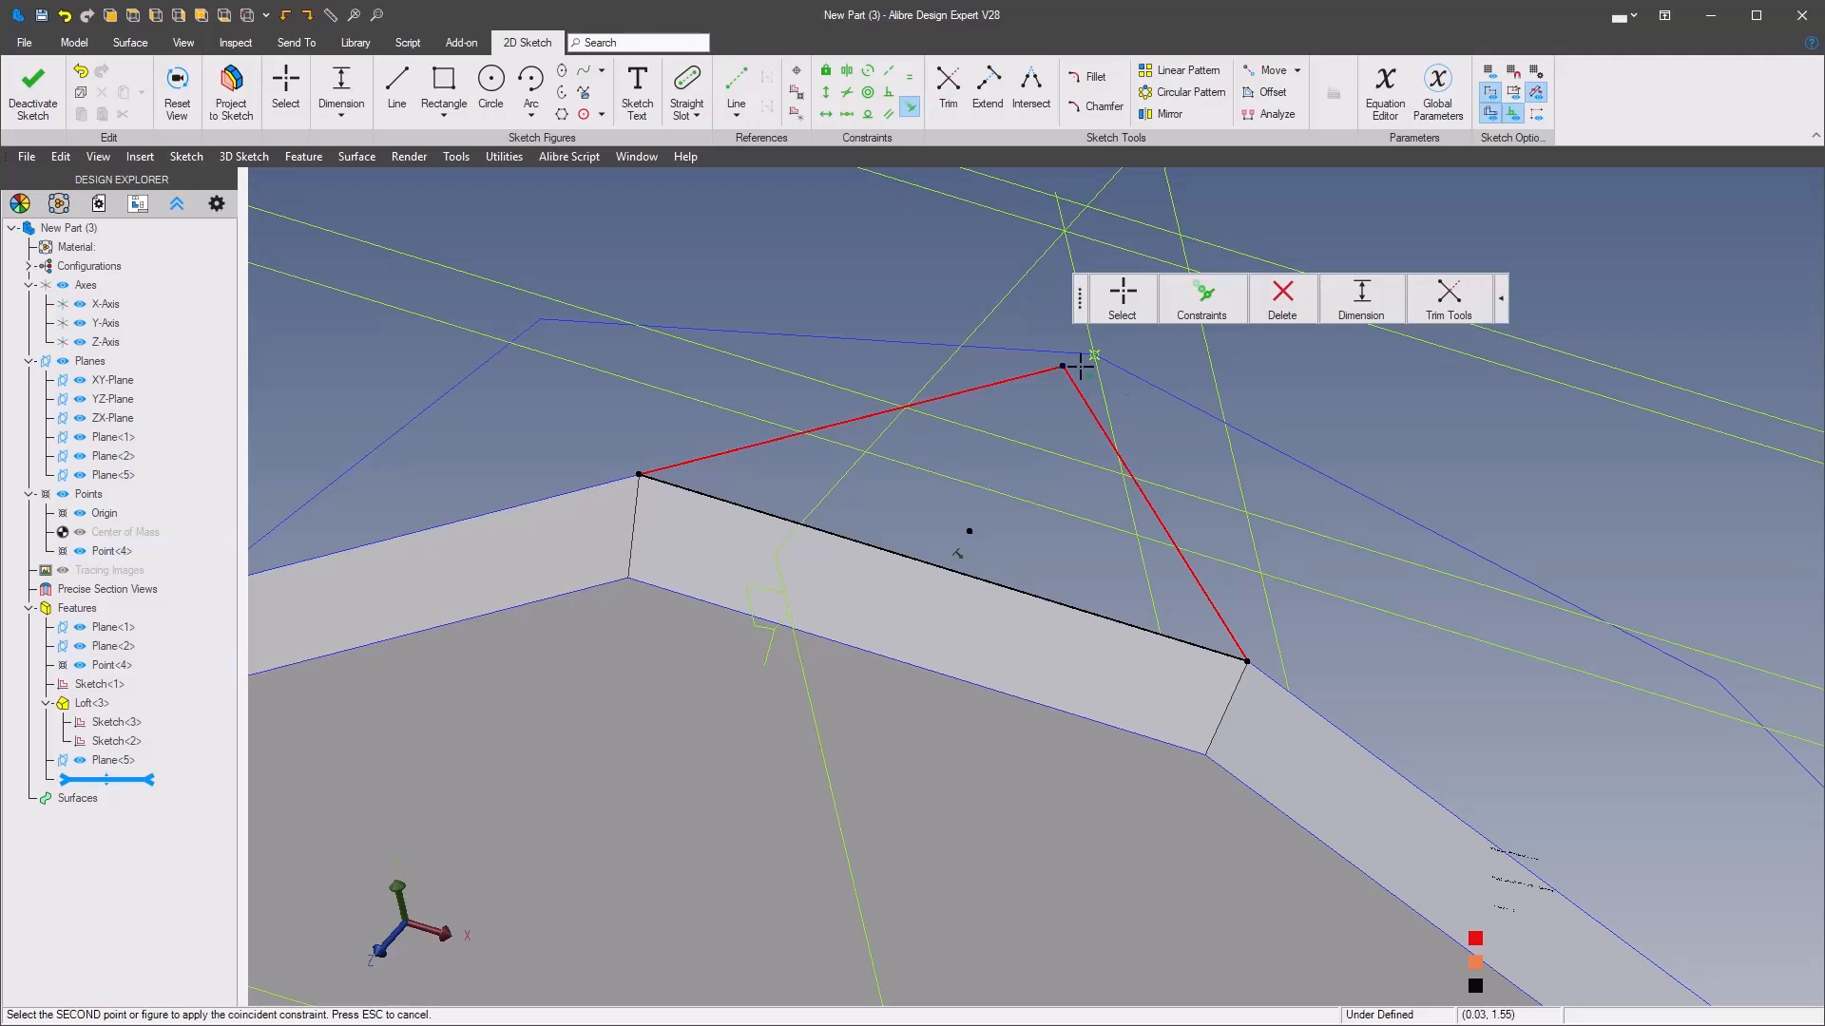
{"action": "left_click", "coordinate": [1093, 356]}
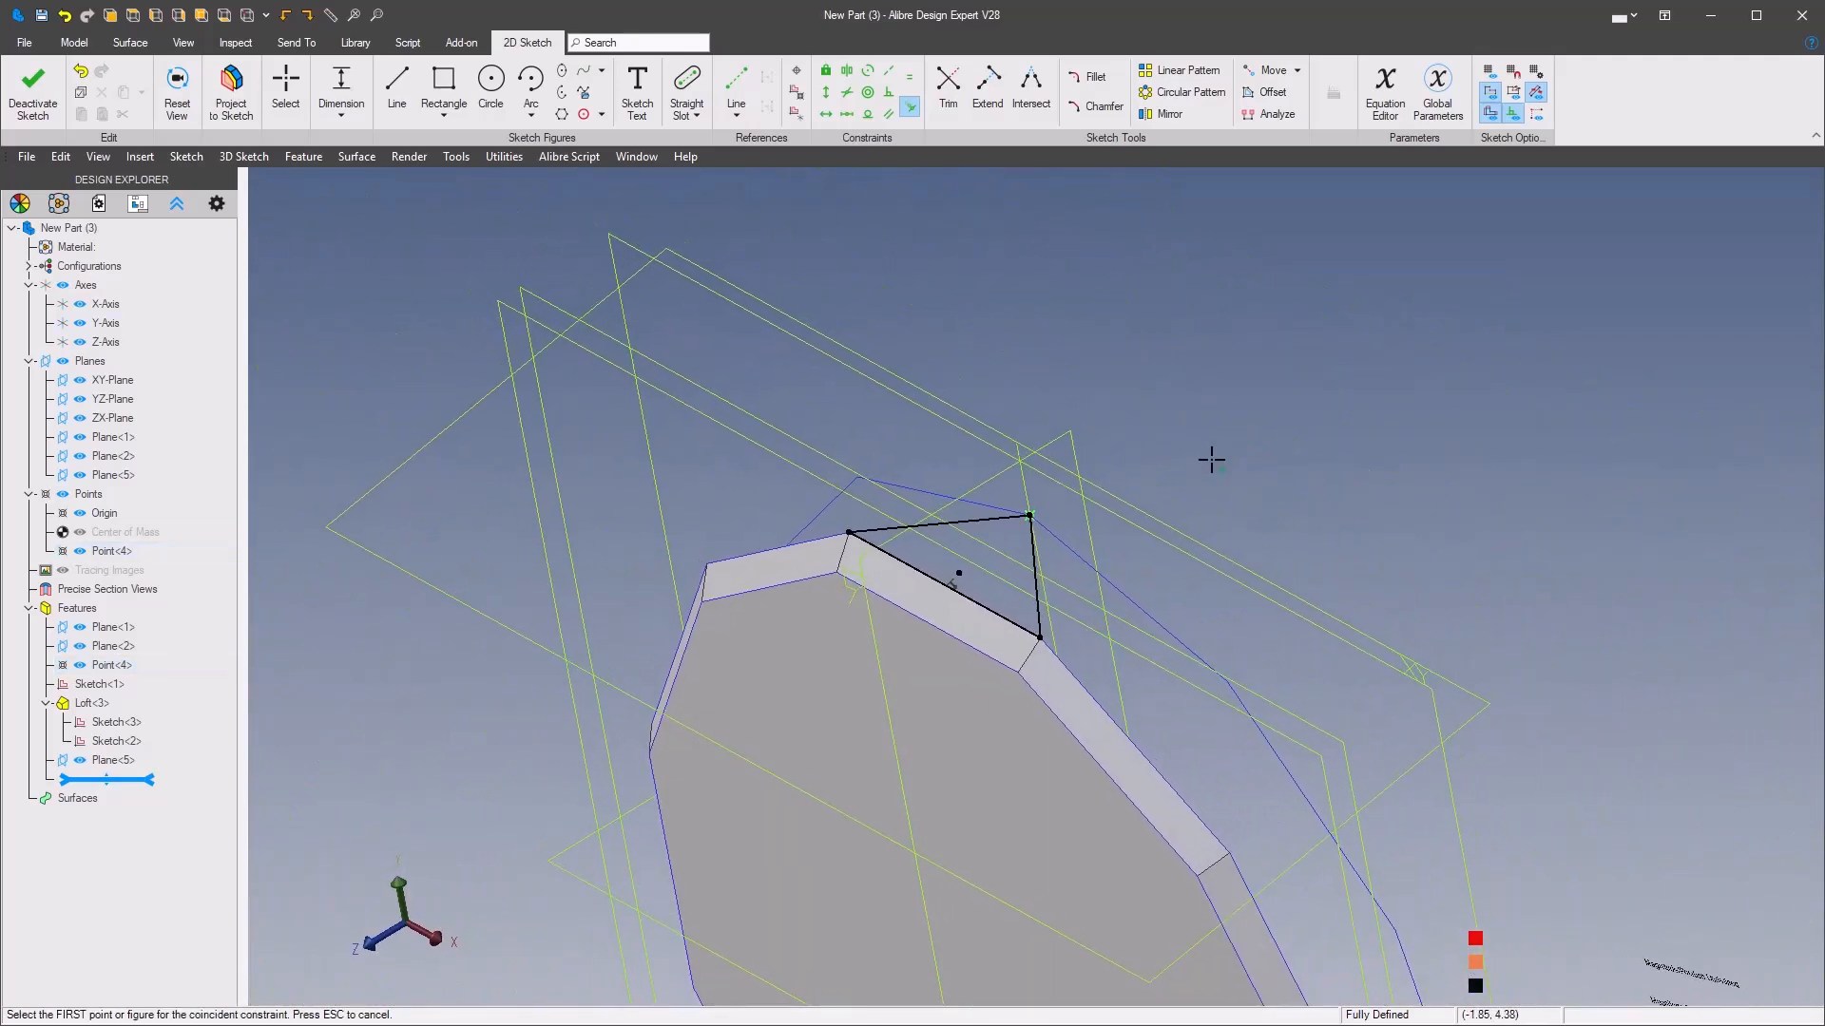
Extrude the triangle sketch as a boss to a depth of 1 mm with an 8° outward draft angle
{"action": "right_click", "coordinate": [1198, 408]}
{"action": "mouse_move", "coordinate": [1235, 299]}
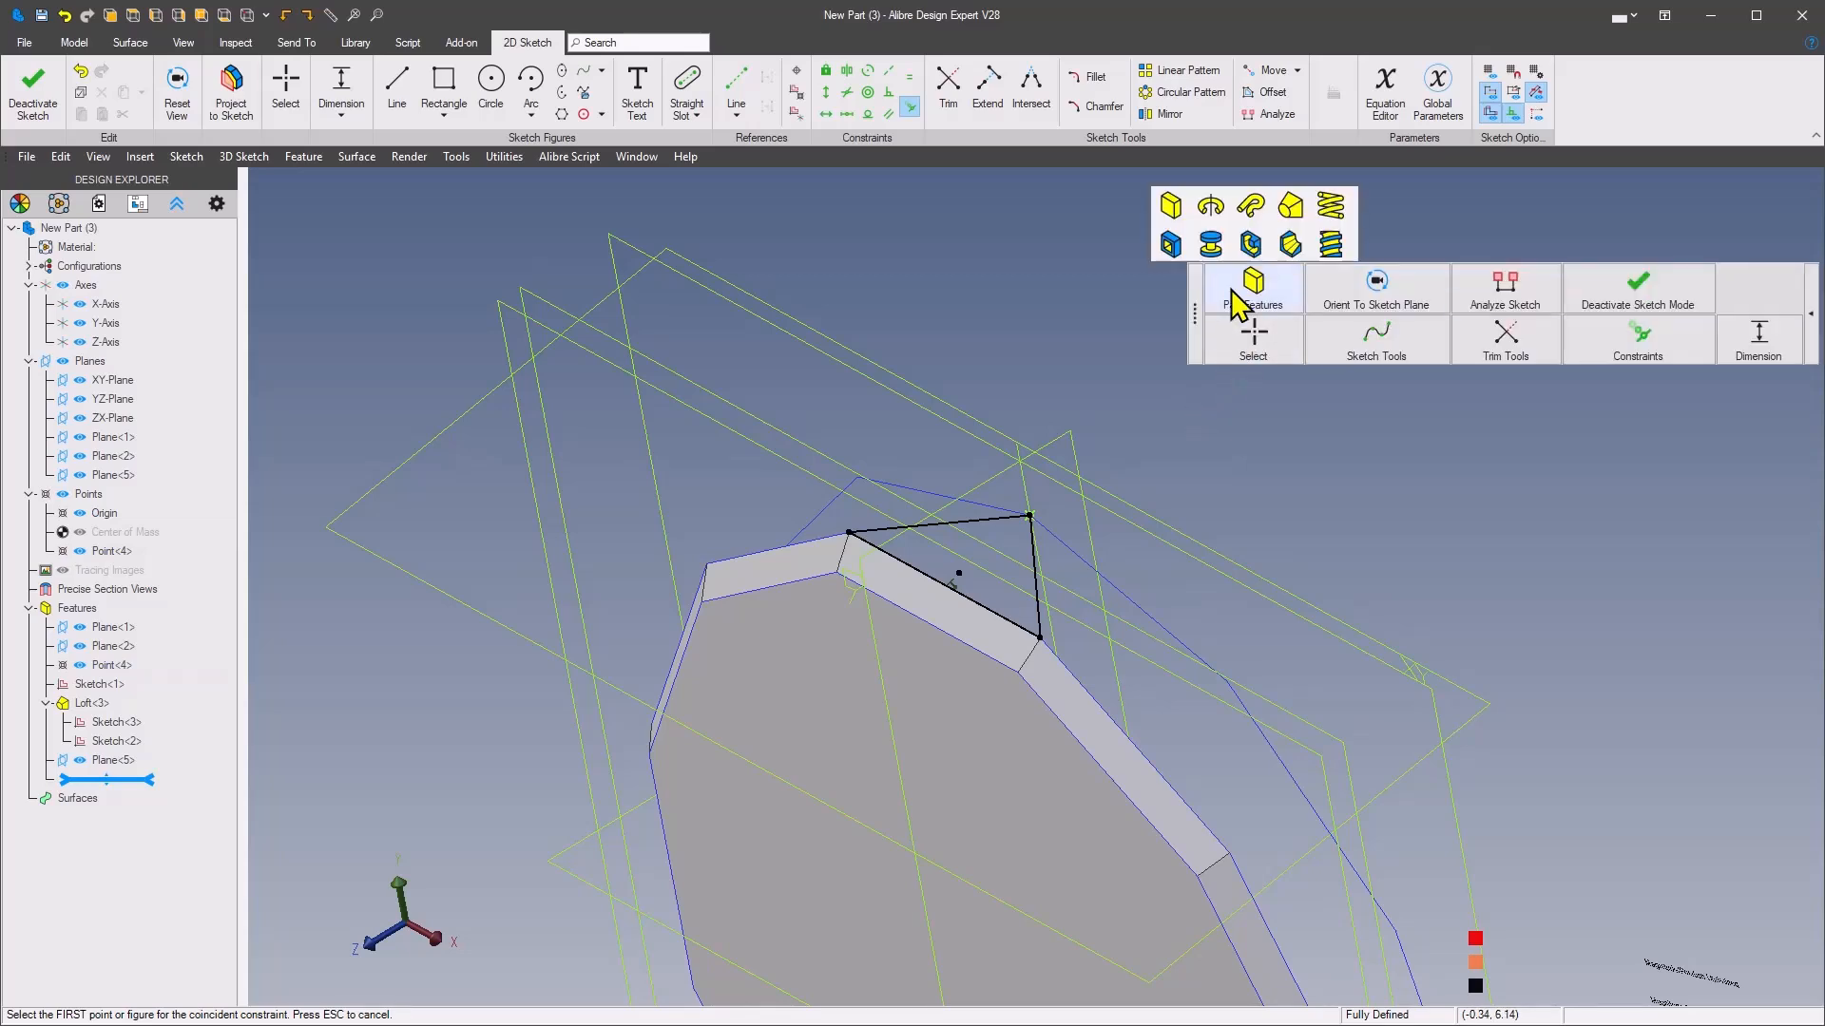
{"action": "left_click", "coordinate": [1171, 208]}
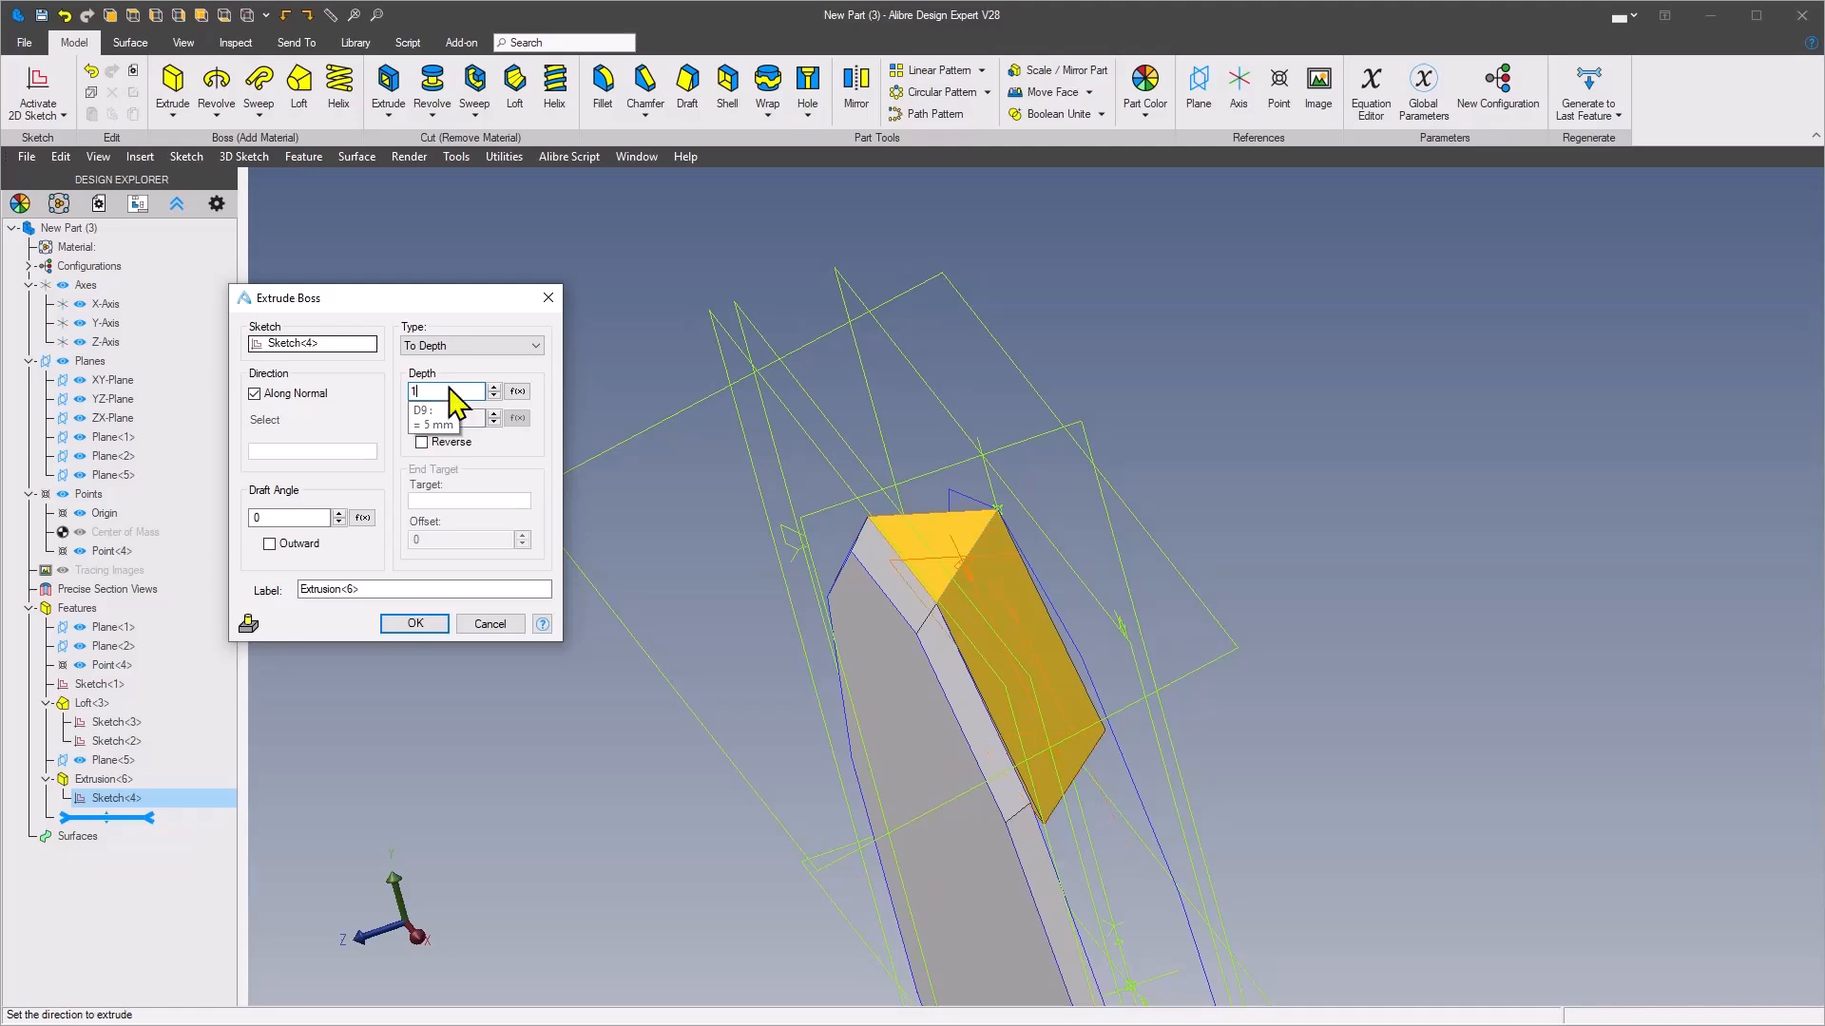
{"action": "key", "text": "Tab"}
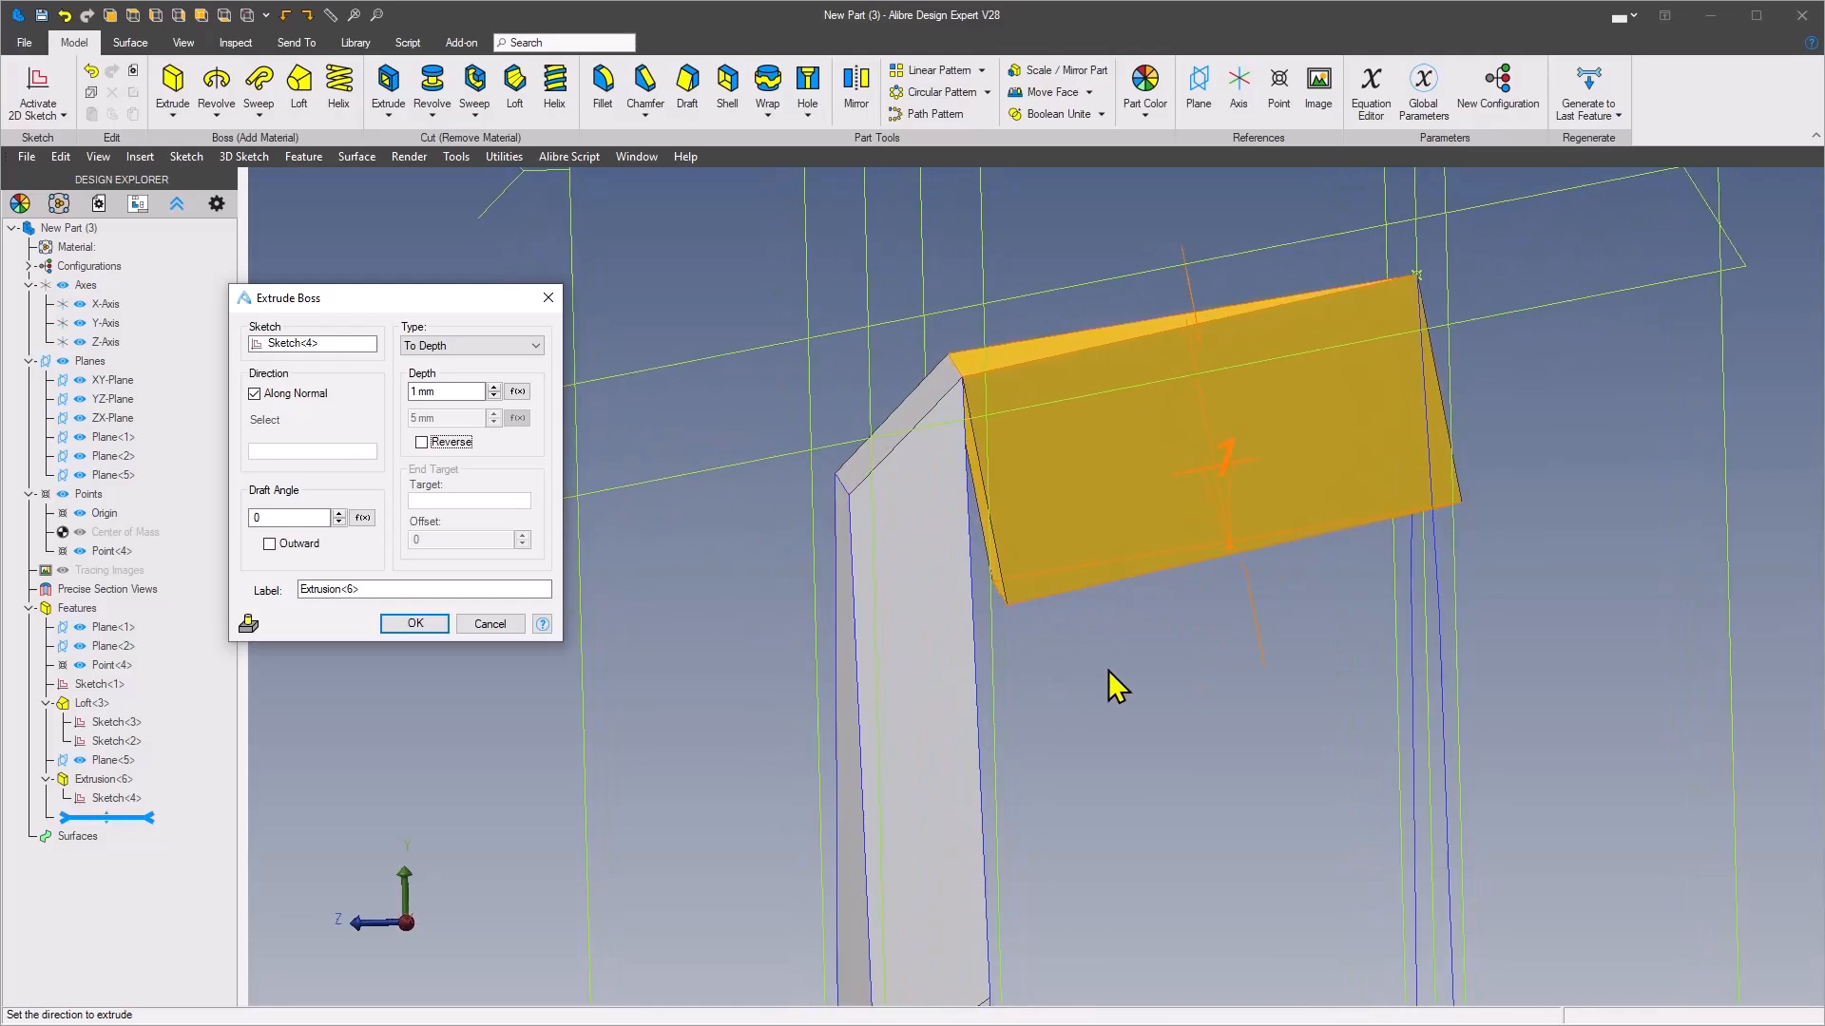
{"action": "middle_click_drag", "start_coordinate": [1108, 670], "coordinate": [1069, 658]}
{"action": "middle_click_drag", "start_coordinate": [1155, 515], "coordinate": [1048, 551]}
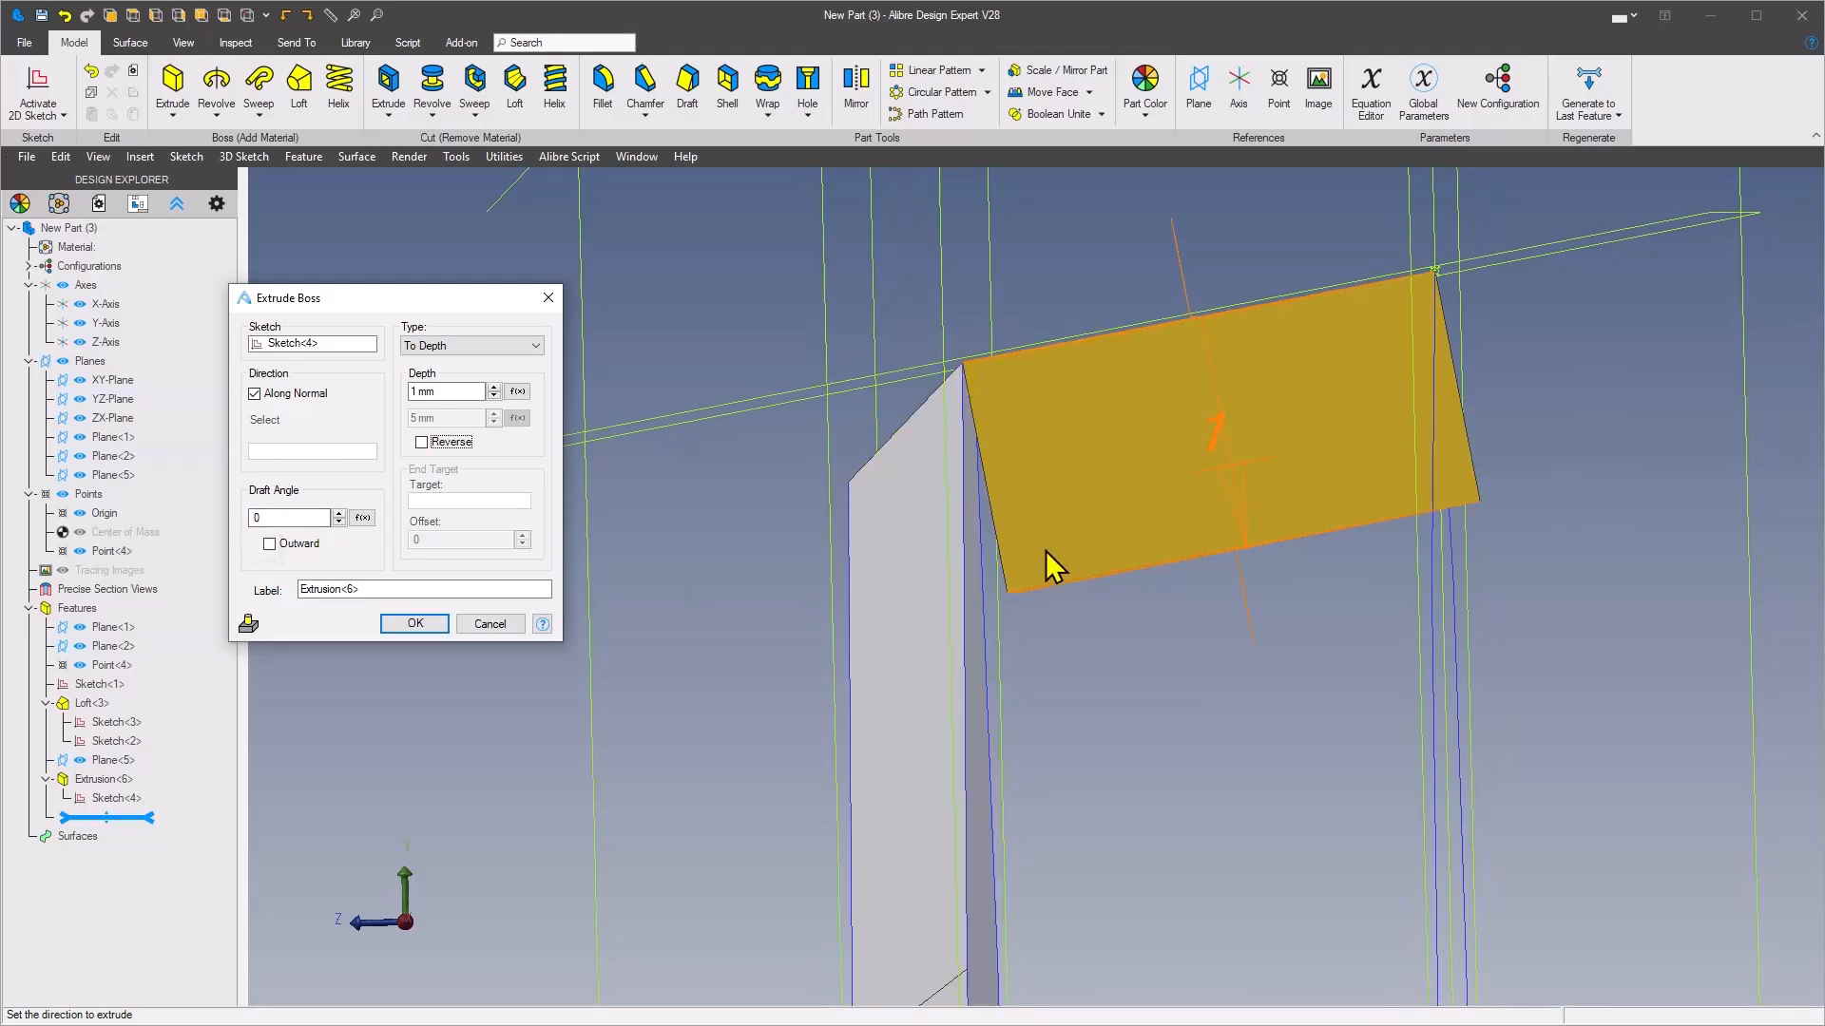
{"action": "middle_click_drag", "start_coordinate": [1007, 501], "coordinate": [760, 605]}
{"action": "left_click", "coordinate": [276, 518]}
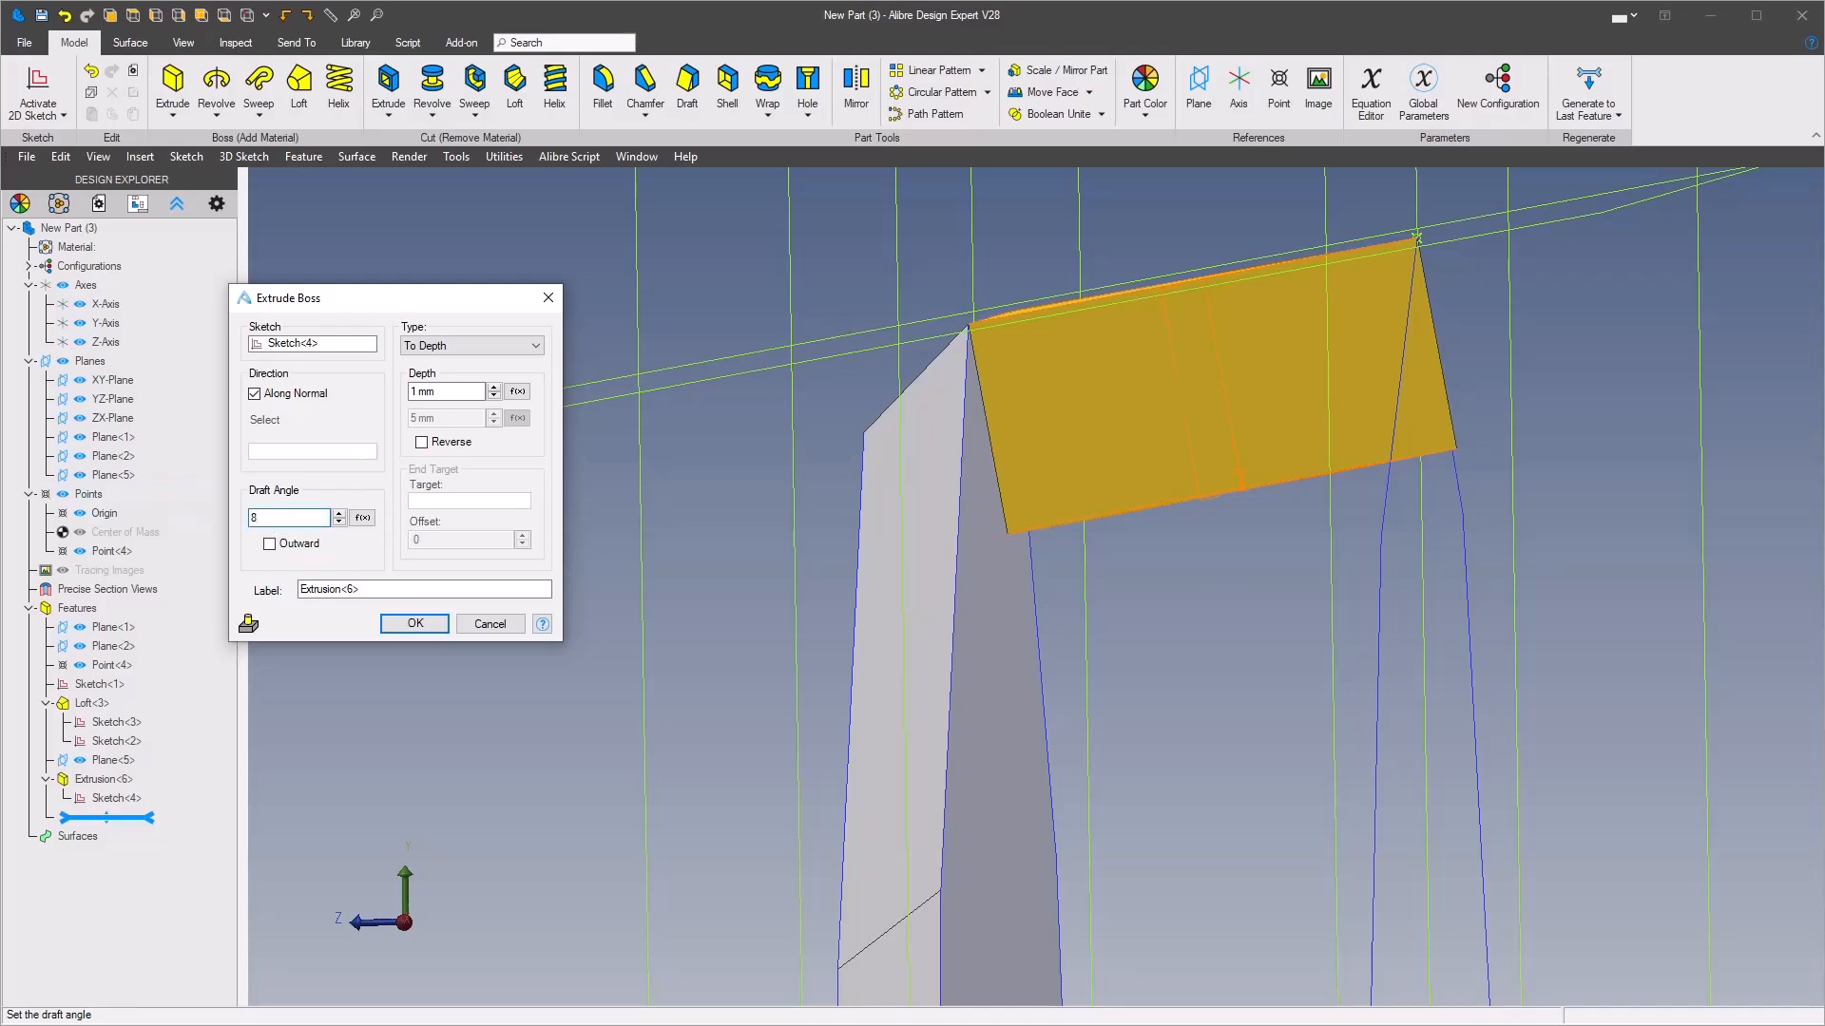
{"action": "type", "text": "8"}
{"action": "left_click", "coordinate": [270, 543]}
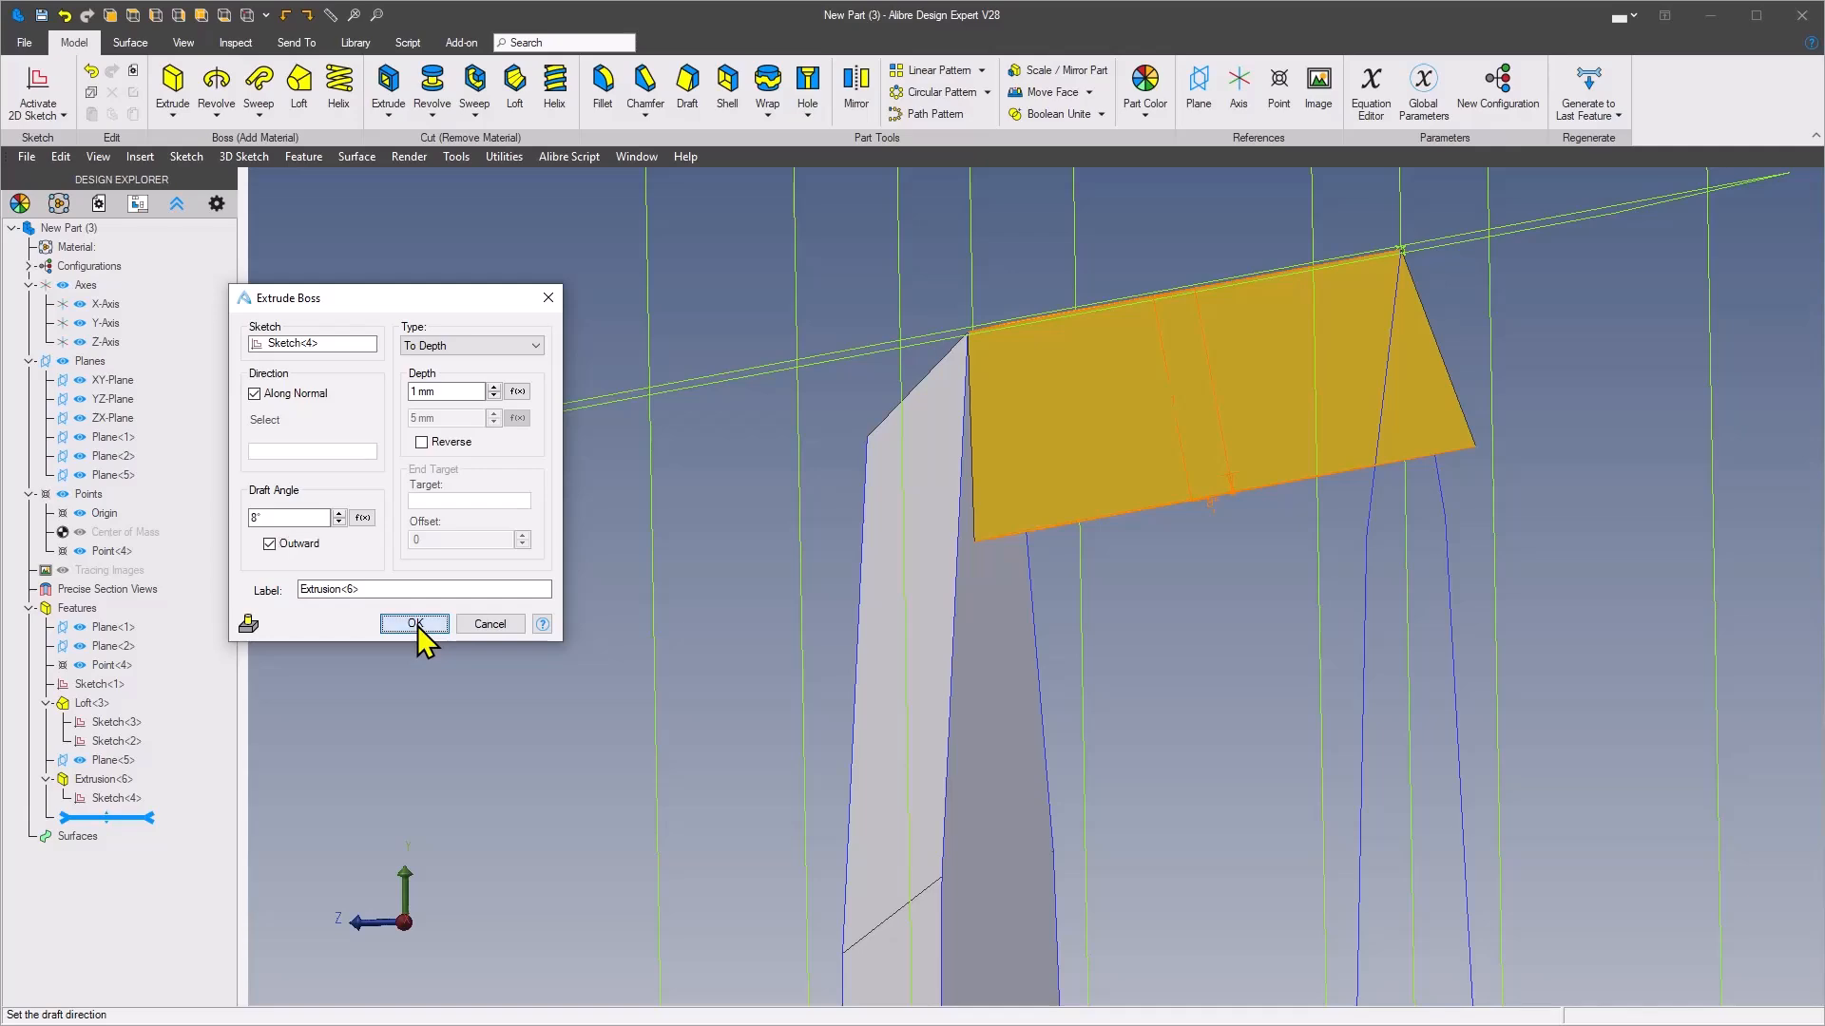
{"action": "left_click", "coordinate": [415, 623]}
Change the triangular extrusion's draft angle parameter A5 to 10° in the Equation Editor
{"action": "middle_click_drag", "start_coordinate": [418, 626], "coordinate": [879, 703]}
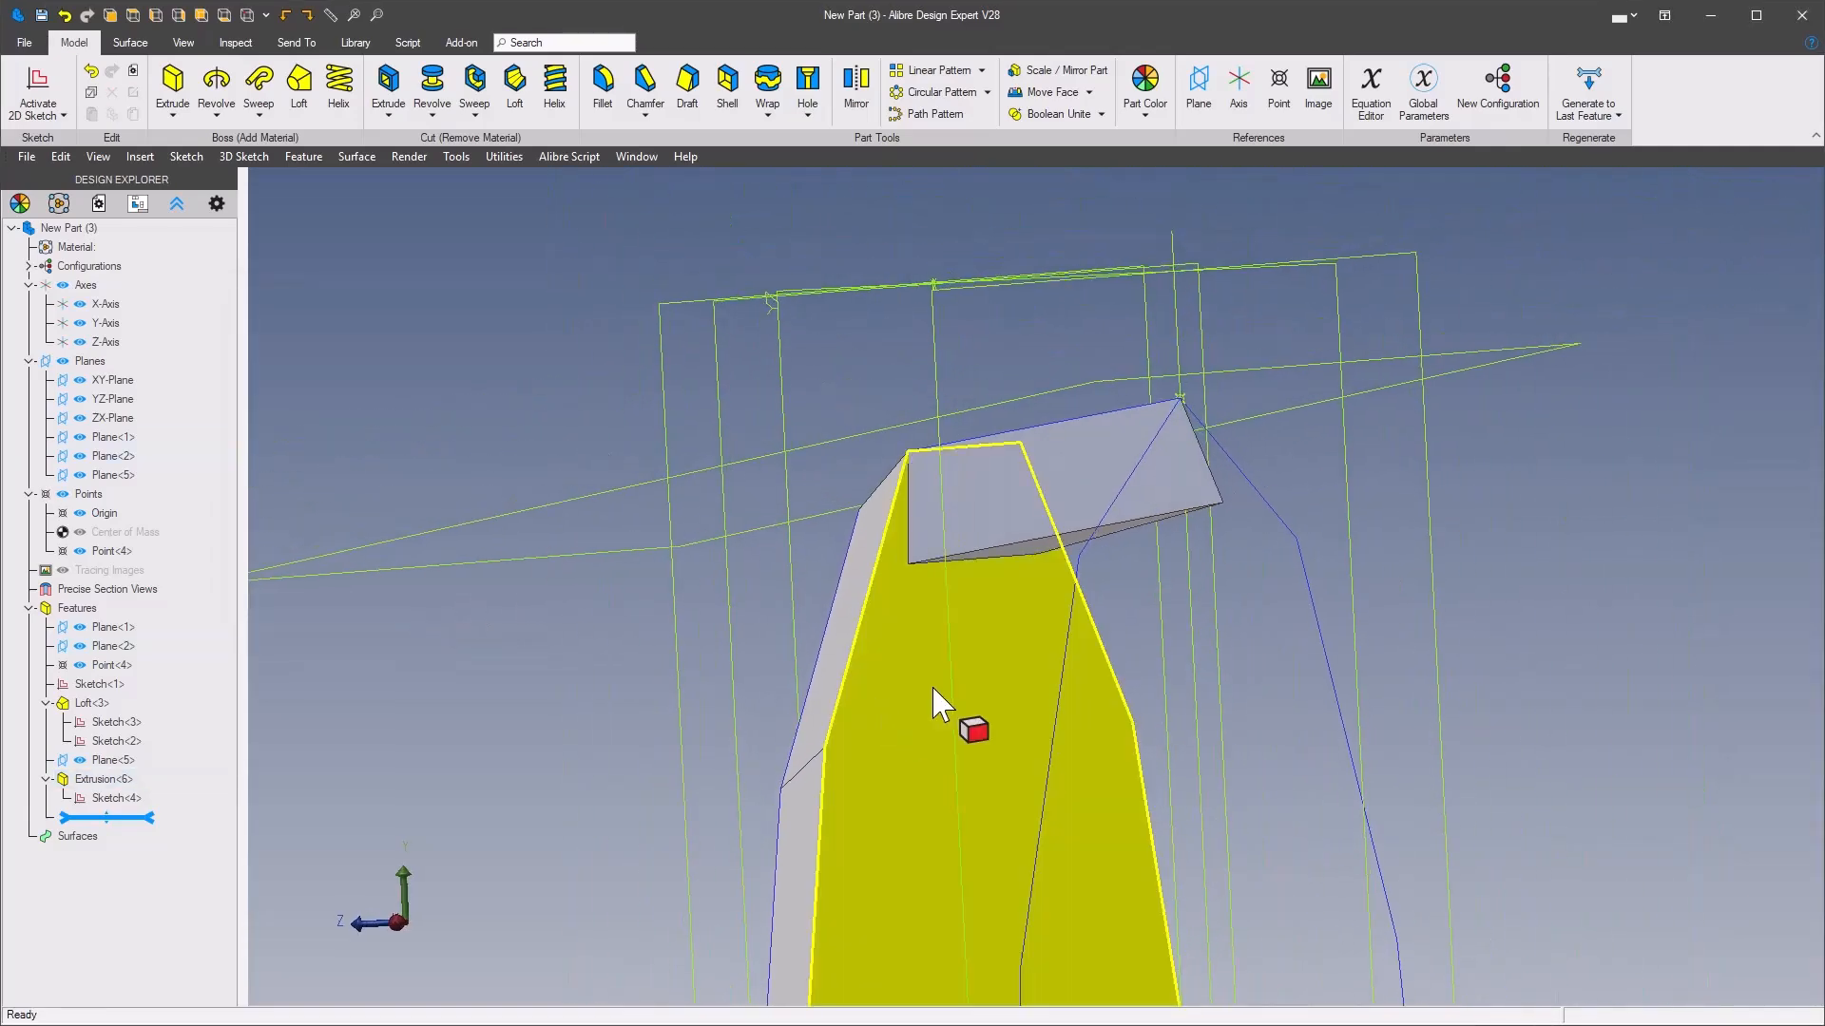
{"action": "left_click", "coordinate": [981, 672]}
{"action": "middle_click_drag", "start_coordinate": [745, 472], "coordinate": [763, 427]}
{"action": "middle_click_drag", "start_coordinate": [1001, 415], "coordinate": [418, 389]}
{"action": "left_click", "coordinate": [572, 385]}
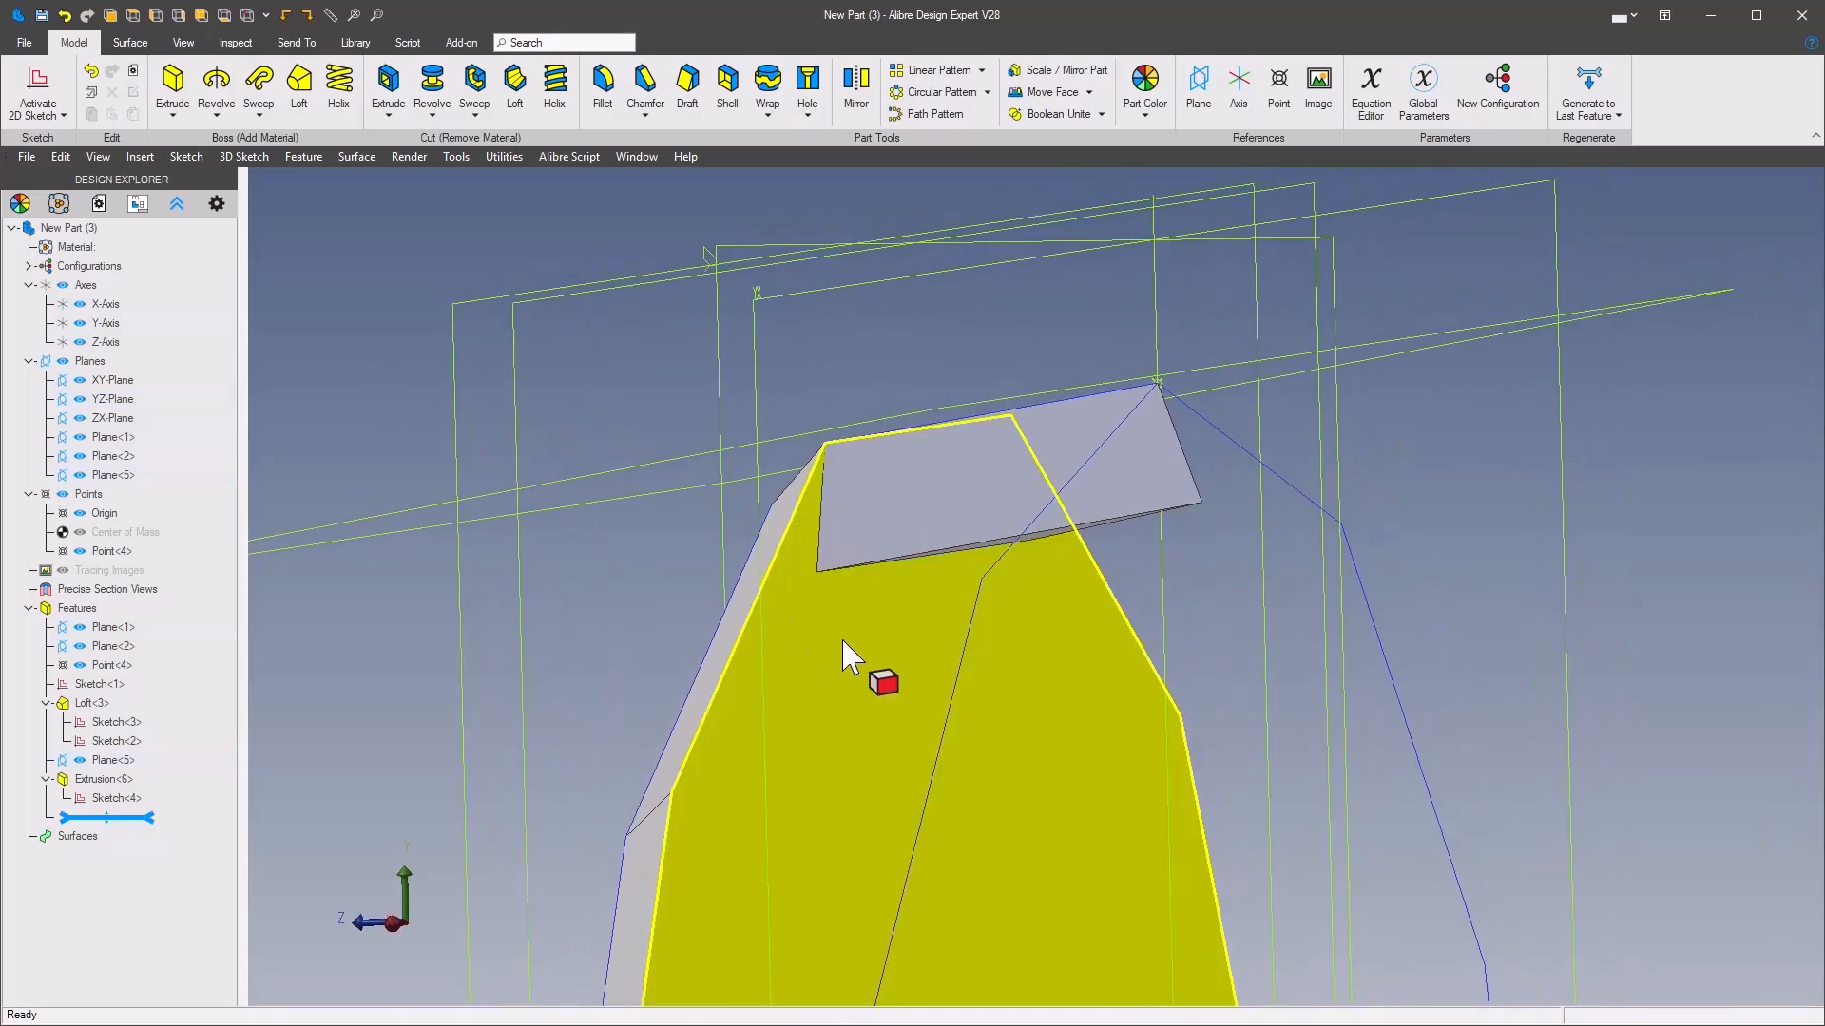
{"action": "middle_click_drag", "start_coordinate": [539, 374], "coordinate": [440, 433]}
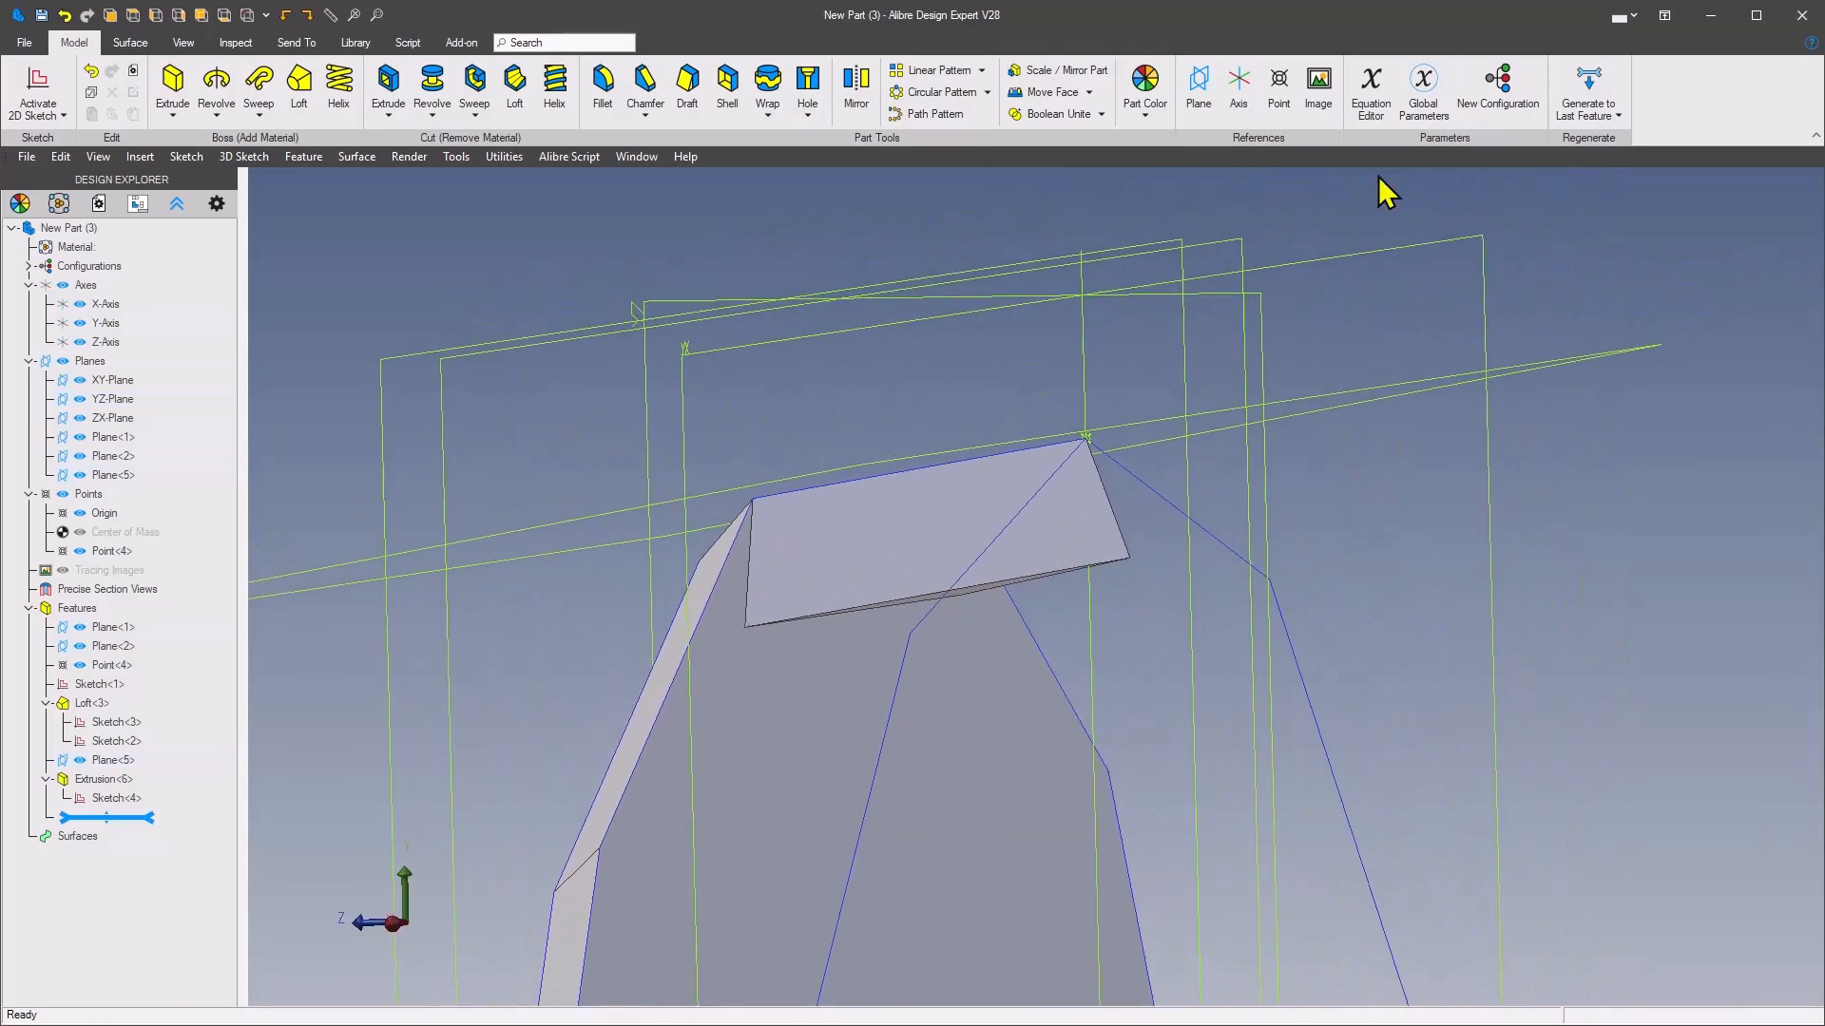
{"action": "left_click", "coordinate": [1371, 90]}
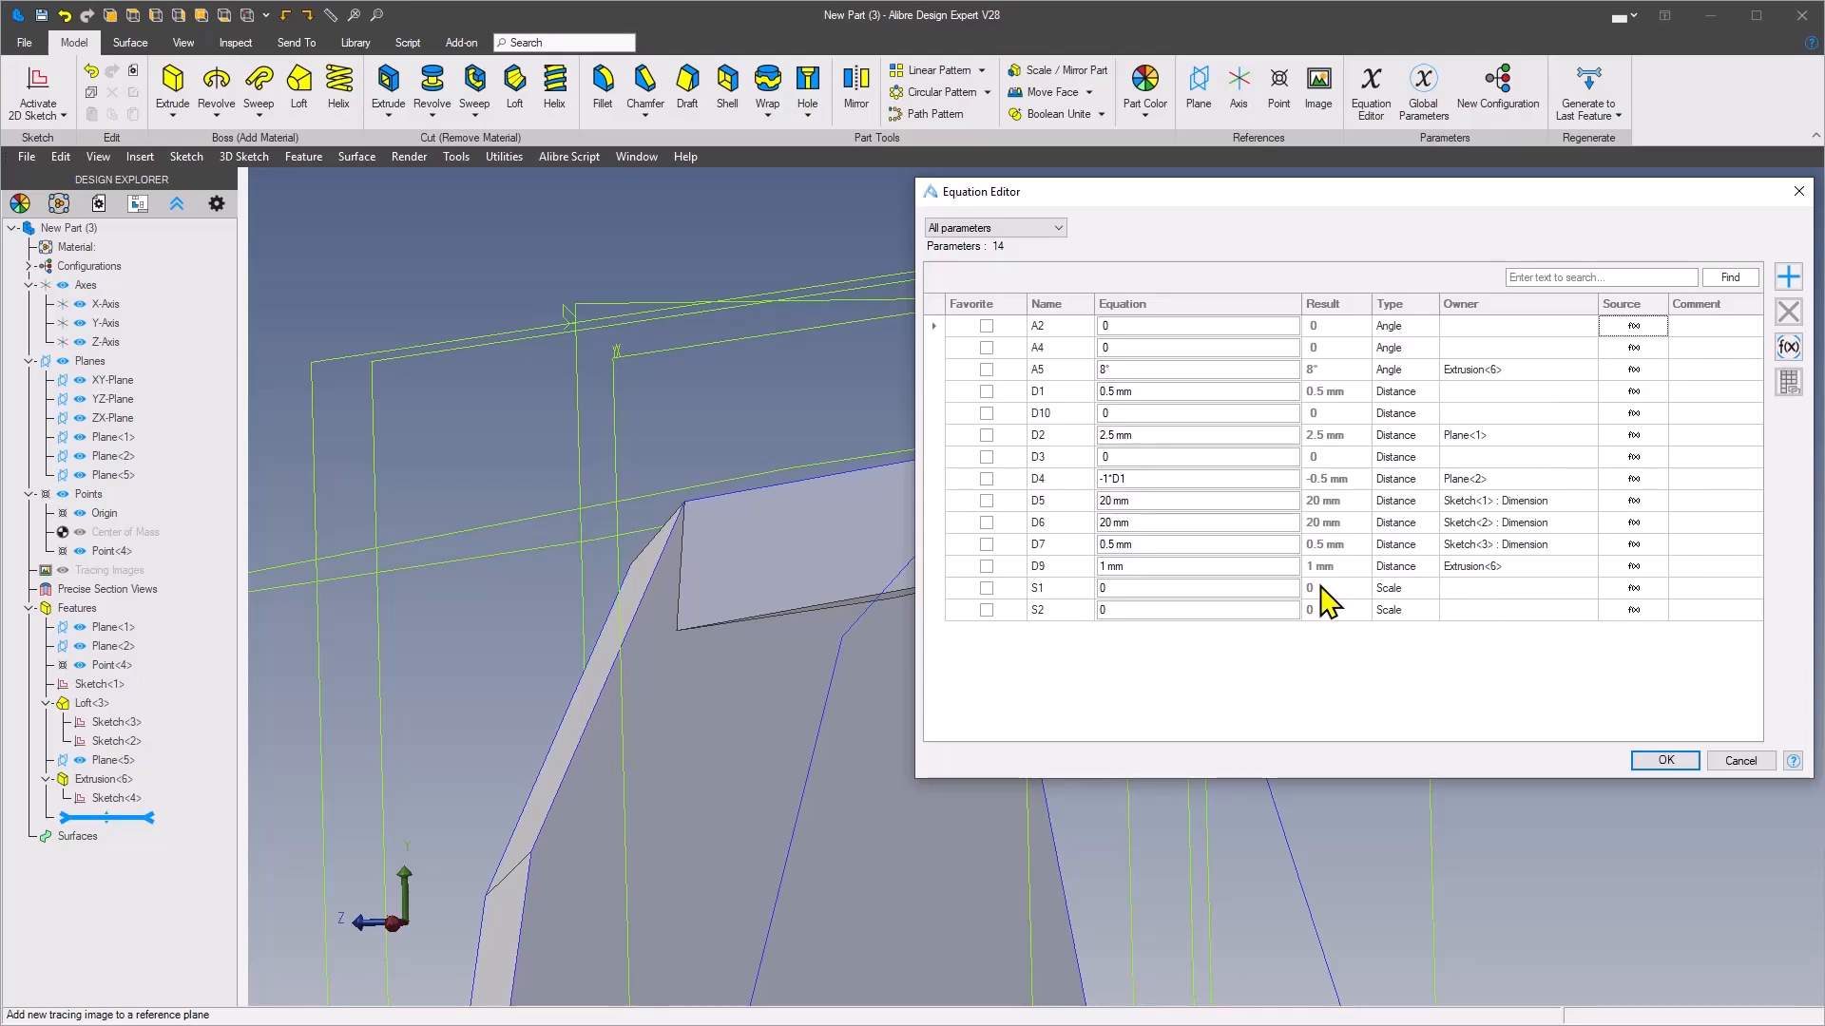
{"action": "left_click", "coordinate": [1116, 375]}
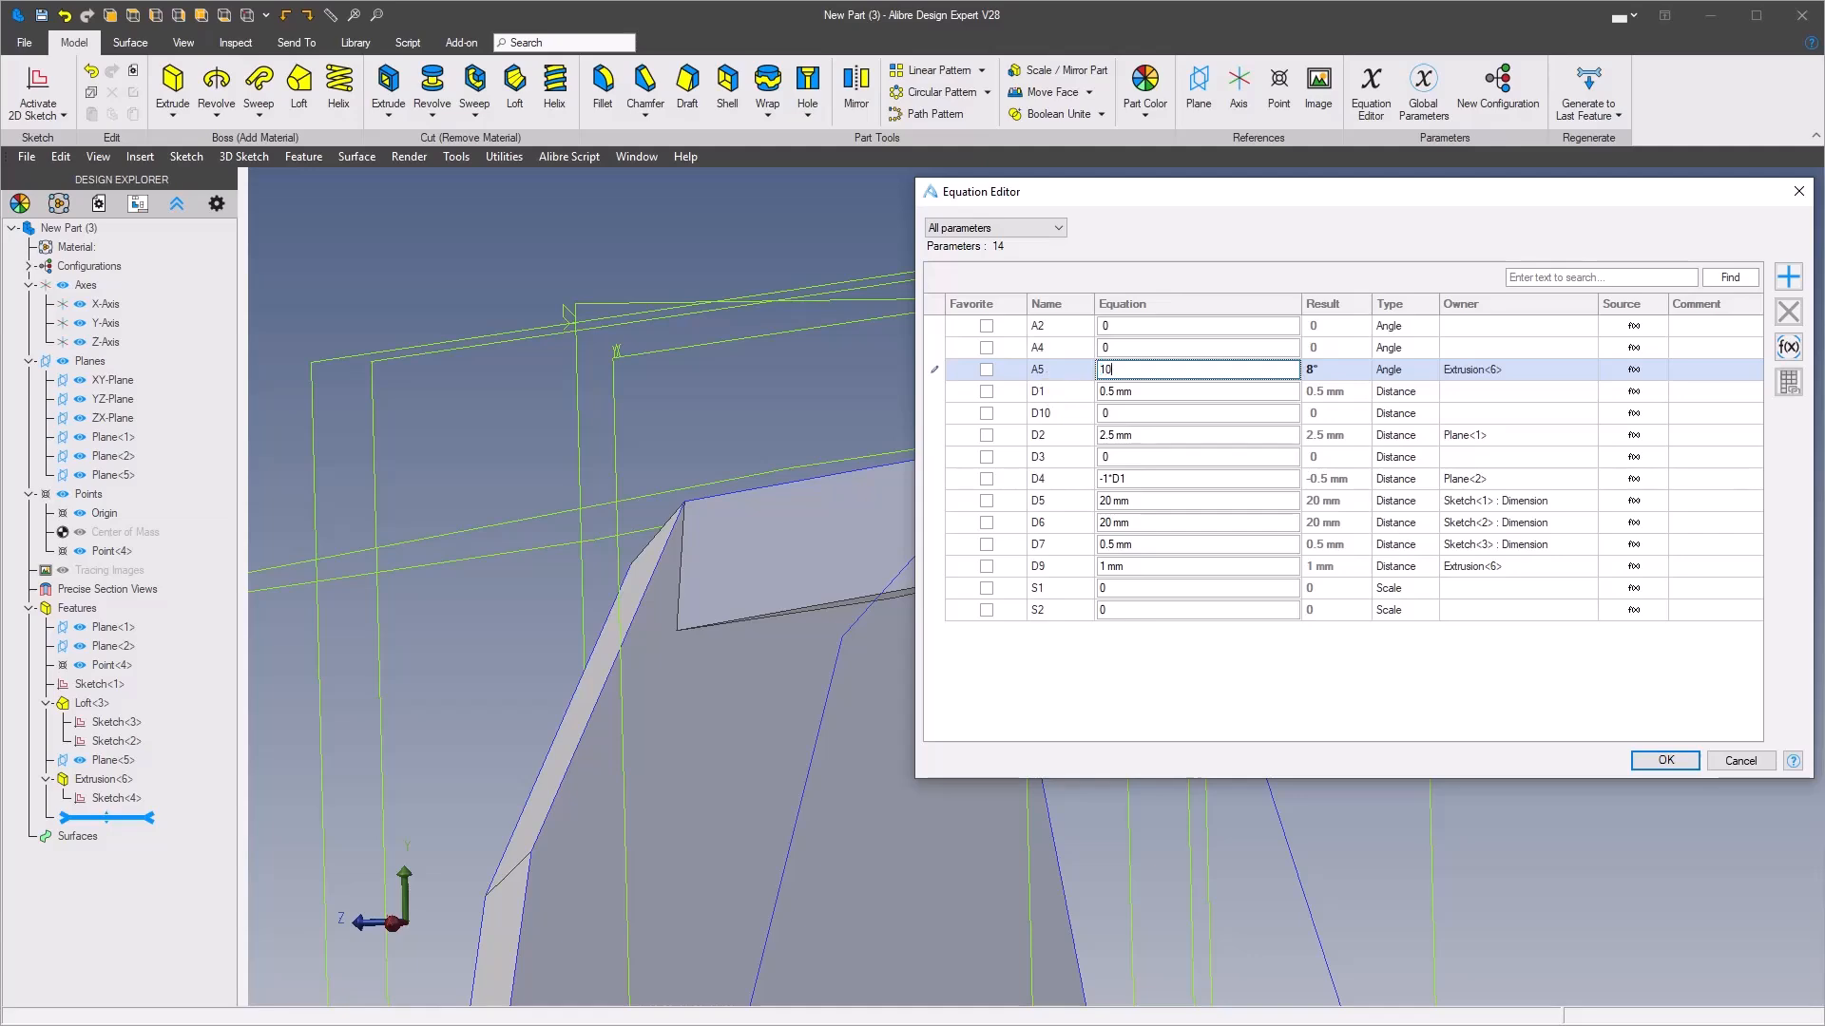
{"action": "left_click", "coordinate": [1667, 761]}
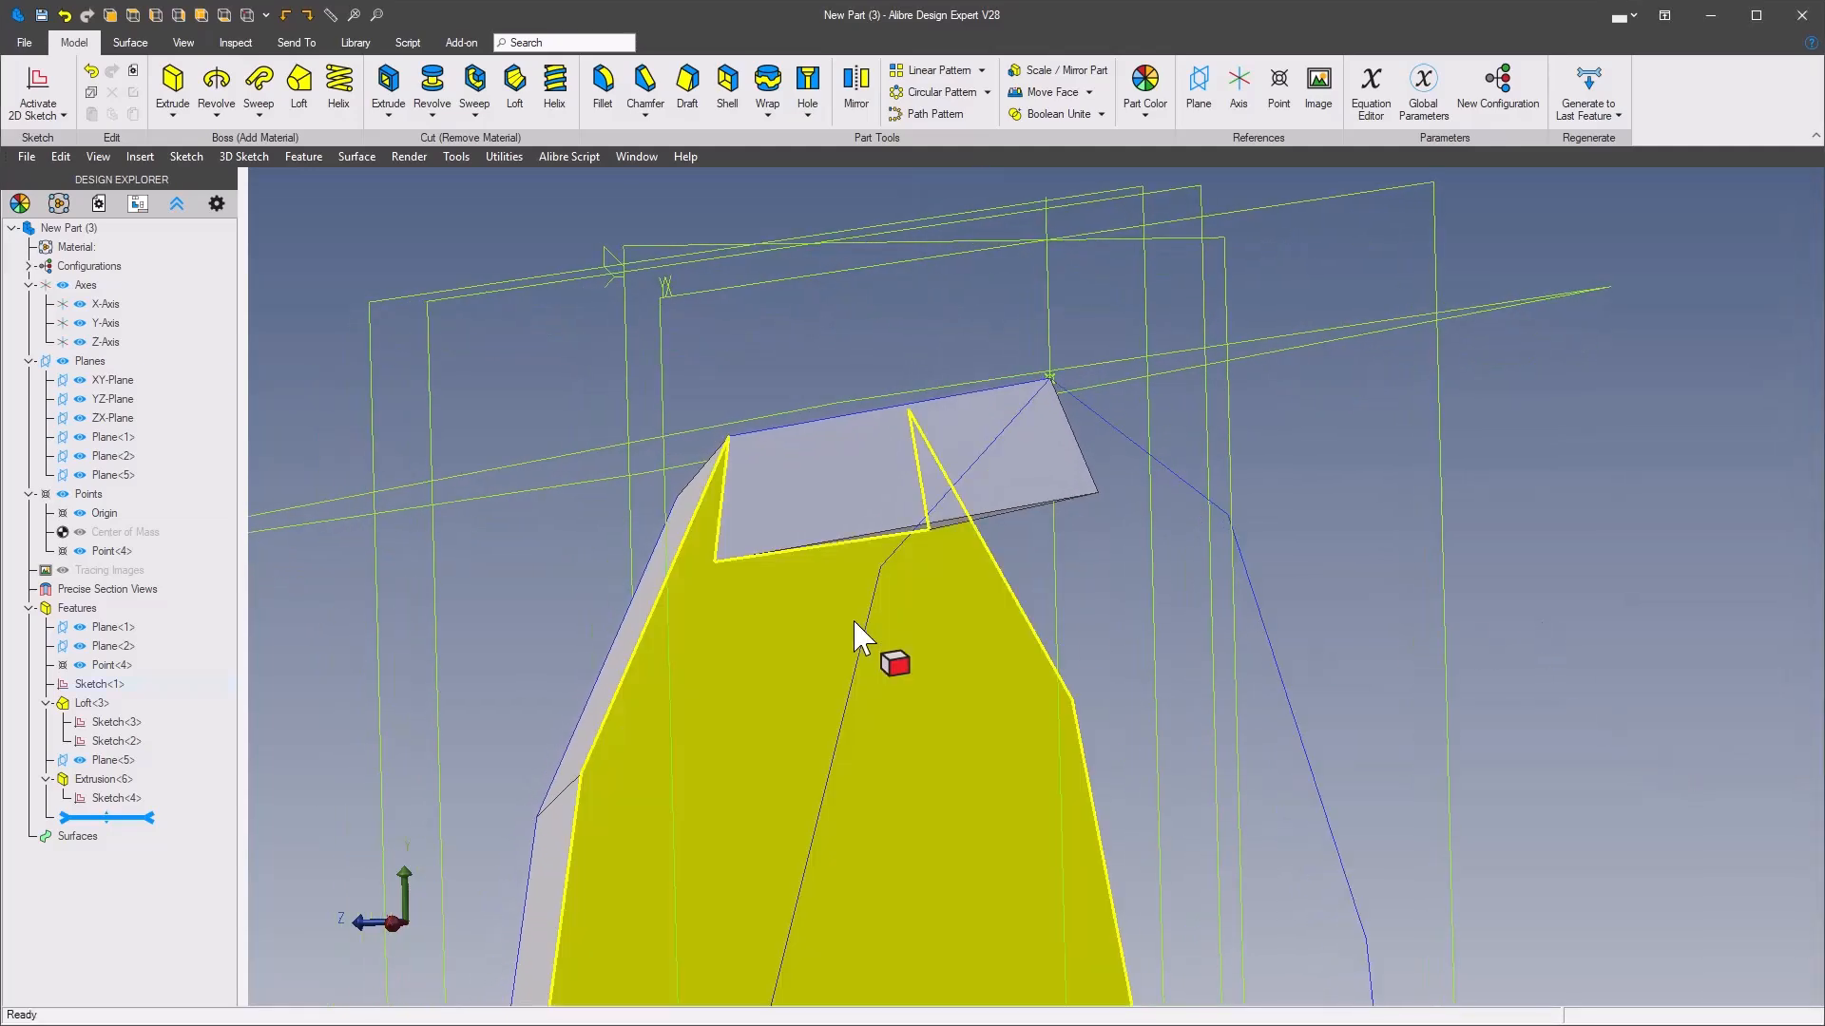
Reopen the existing large polygon sketch for editing
{"action": "left_click", "coordinate": [719, 525]}
{"action": "middle_click_drag", "start_coordinate": [964, 470], "coordinate": [977, 542]}
{"action": "middle_click_drag", "start_coordinate": [1242, 602], "coordinate": [957, 529]}
{"action": "mouse_move", "coordinate": [1243, 573]}
{"action": "middle_mouse_down"}
{"action": "mouse_move", "coordinate": [857, 484]}
{"action": "mouse_move", "coordinate": [1225, 568]}
{"action": "mouse_move", "coordinate": [1160, 557]}
{"action": "middle_mouse_up"}
{"action": "middle_click_drag", "start_coordinate": [986, 590], "coordinate": [1095, 594]}
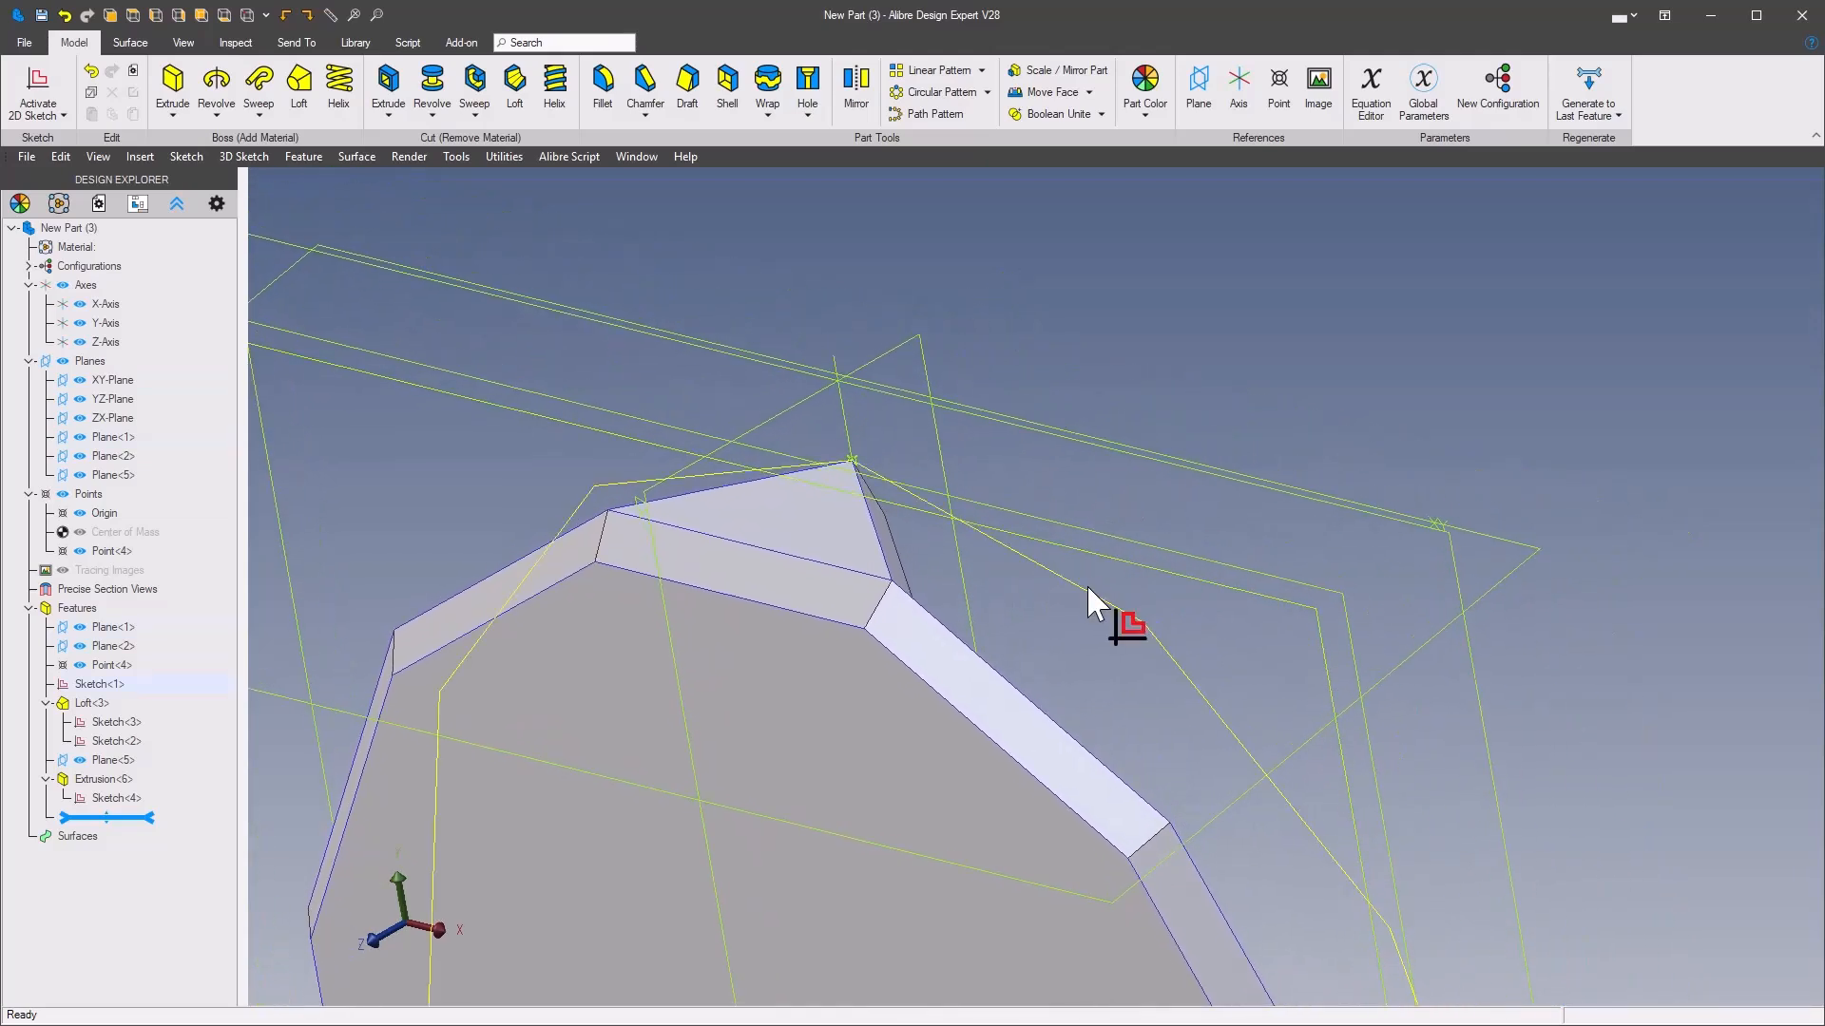
{"action": "right_click", "coordinate": [1088, 589]}
{"action": "left_click", "coordinate": [1178, 600]}
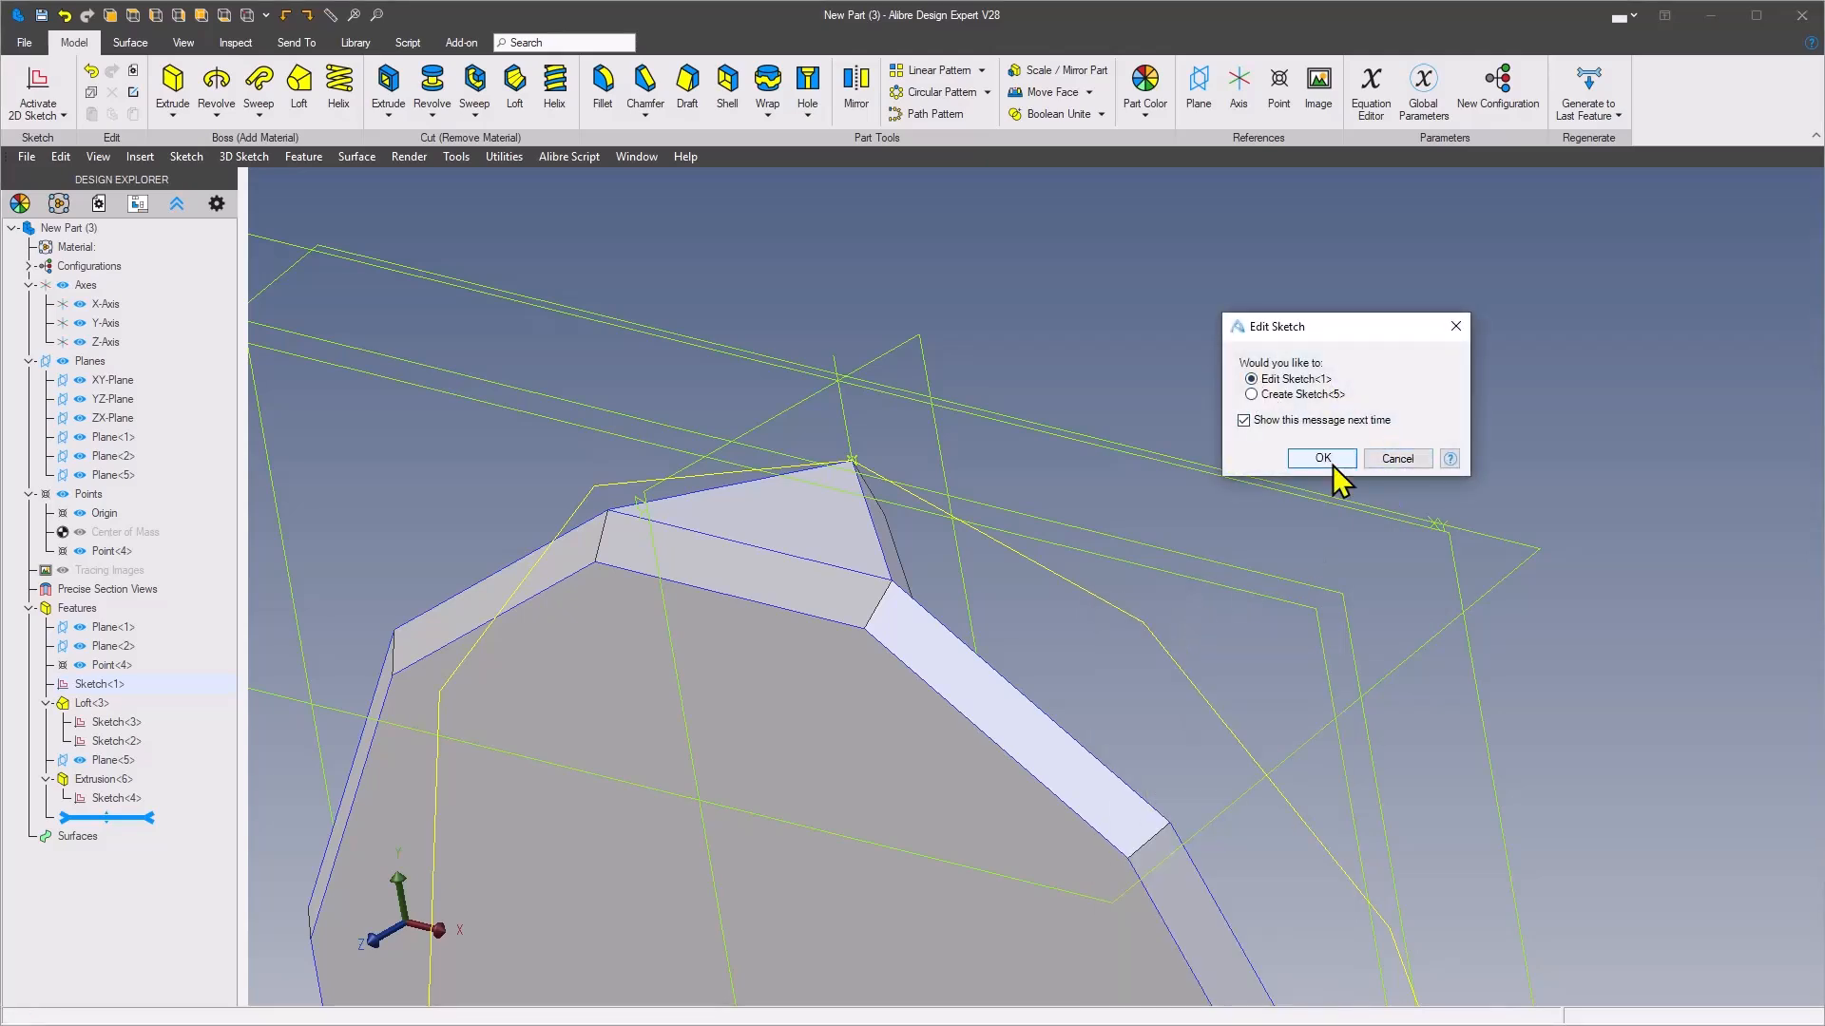
{"action": "left_click", "coordinate": [1325, 464]}
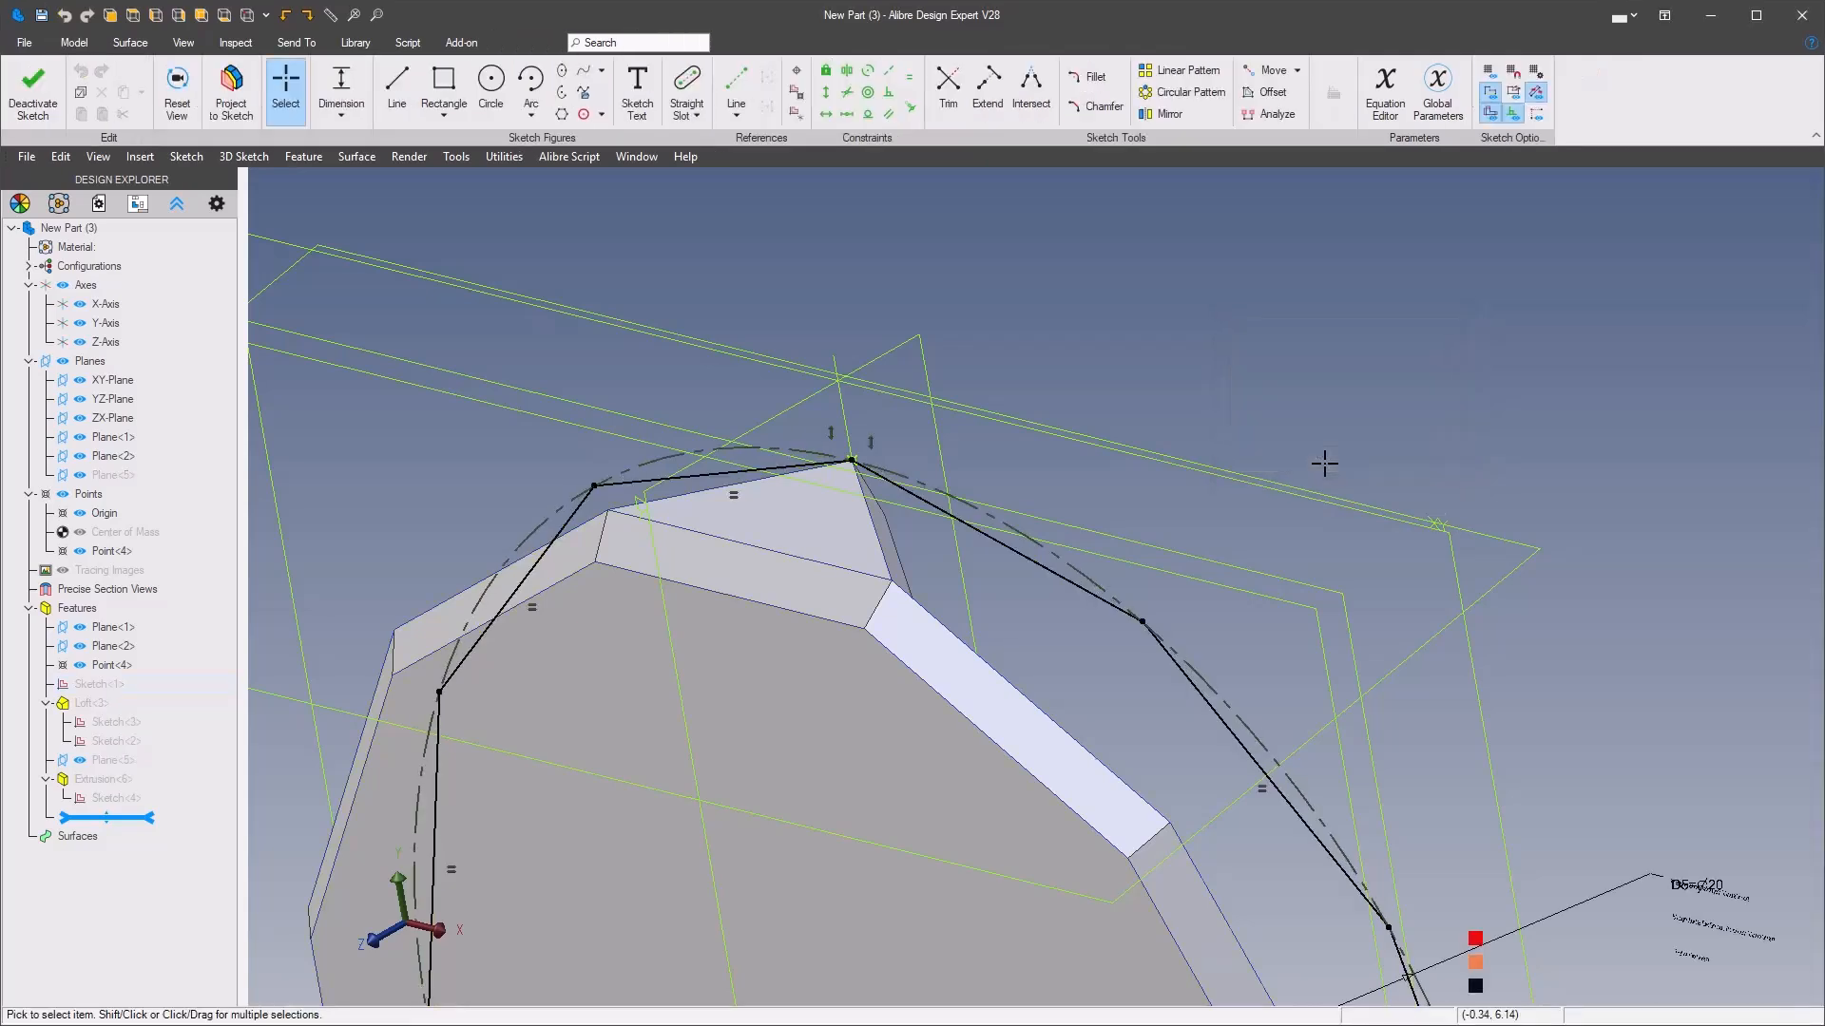
Insert a reference point at the large polygon's next vertex toward +X, exit the sketch and regenerate to the last feature
{"action": "left_click", "coordinate": [796, 92]}
{"action": "left_click", "coordinate": [1147, 624]}
{"action": "left_click", "coordinate": [667, 607]}
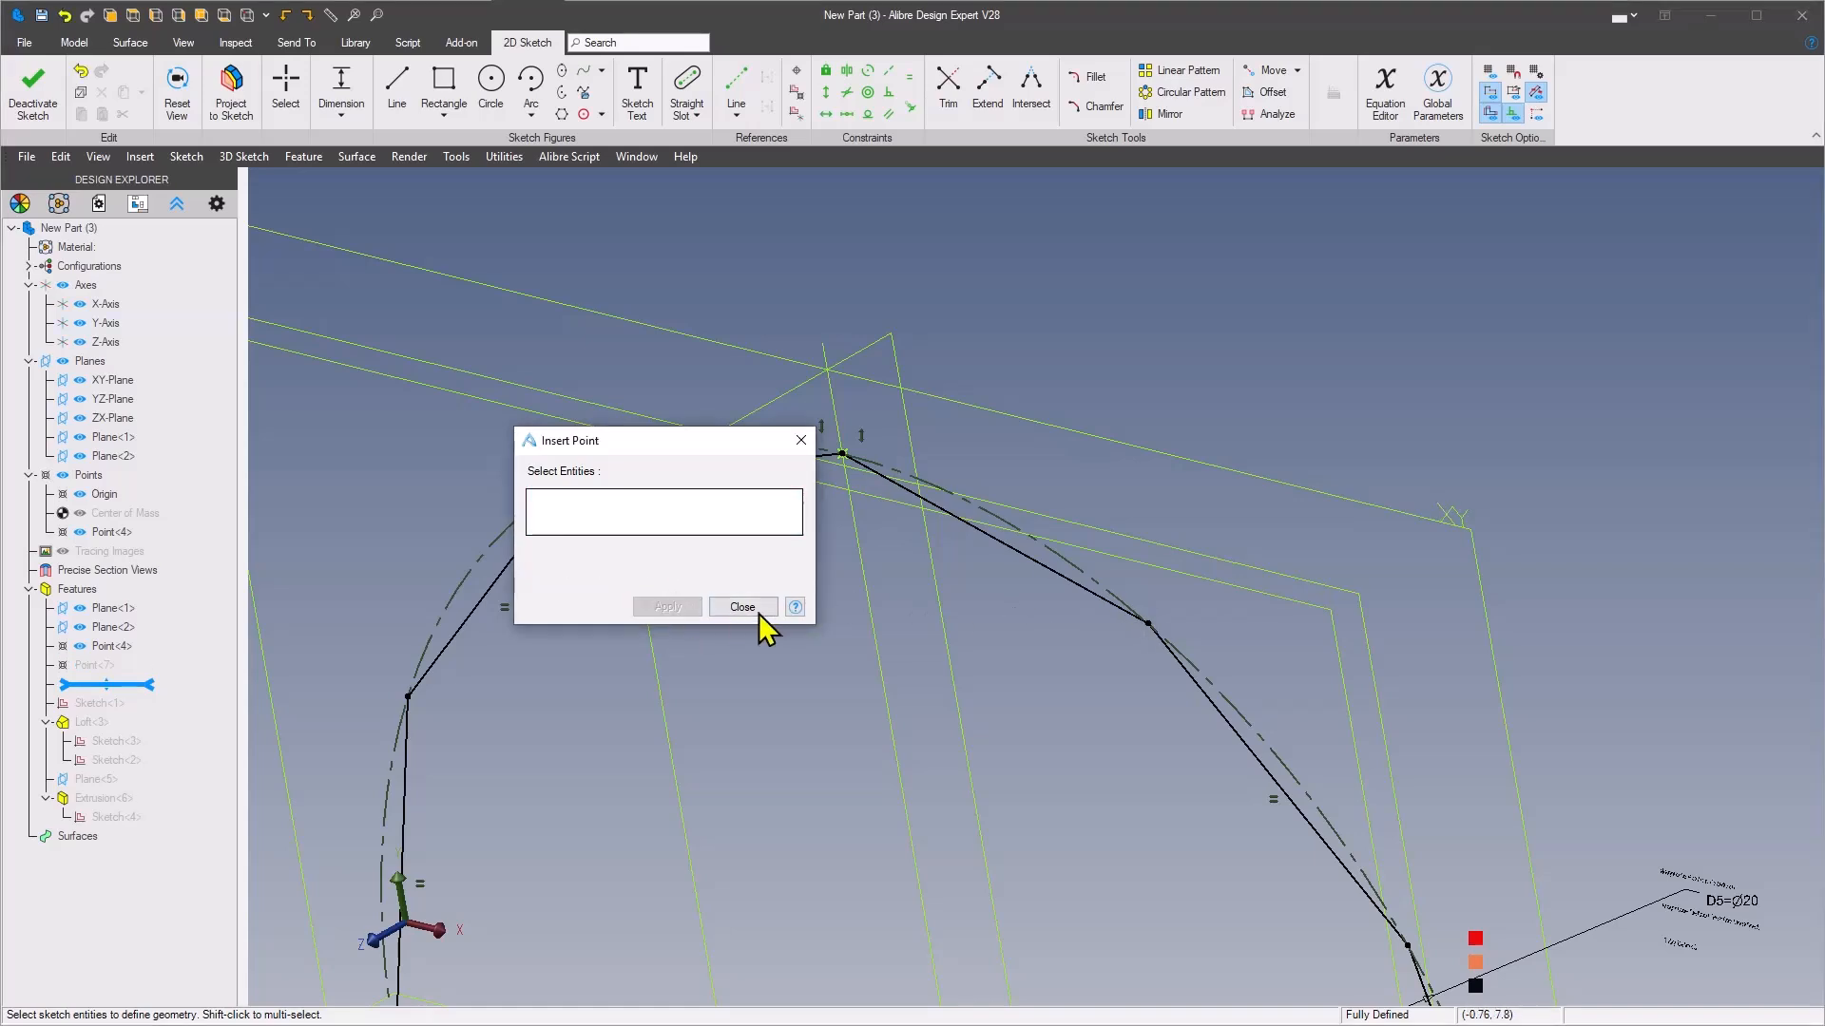
{"action": "left_click", "coordinate": [746, 608]}
{"action": "right_click", "coordinate": [1237, 399]}
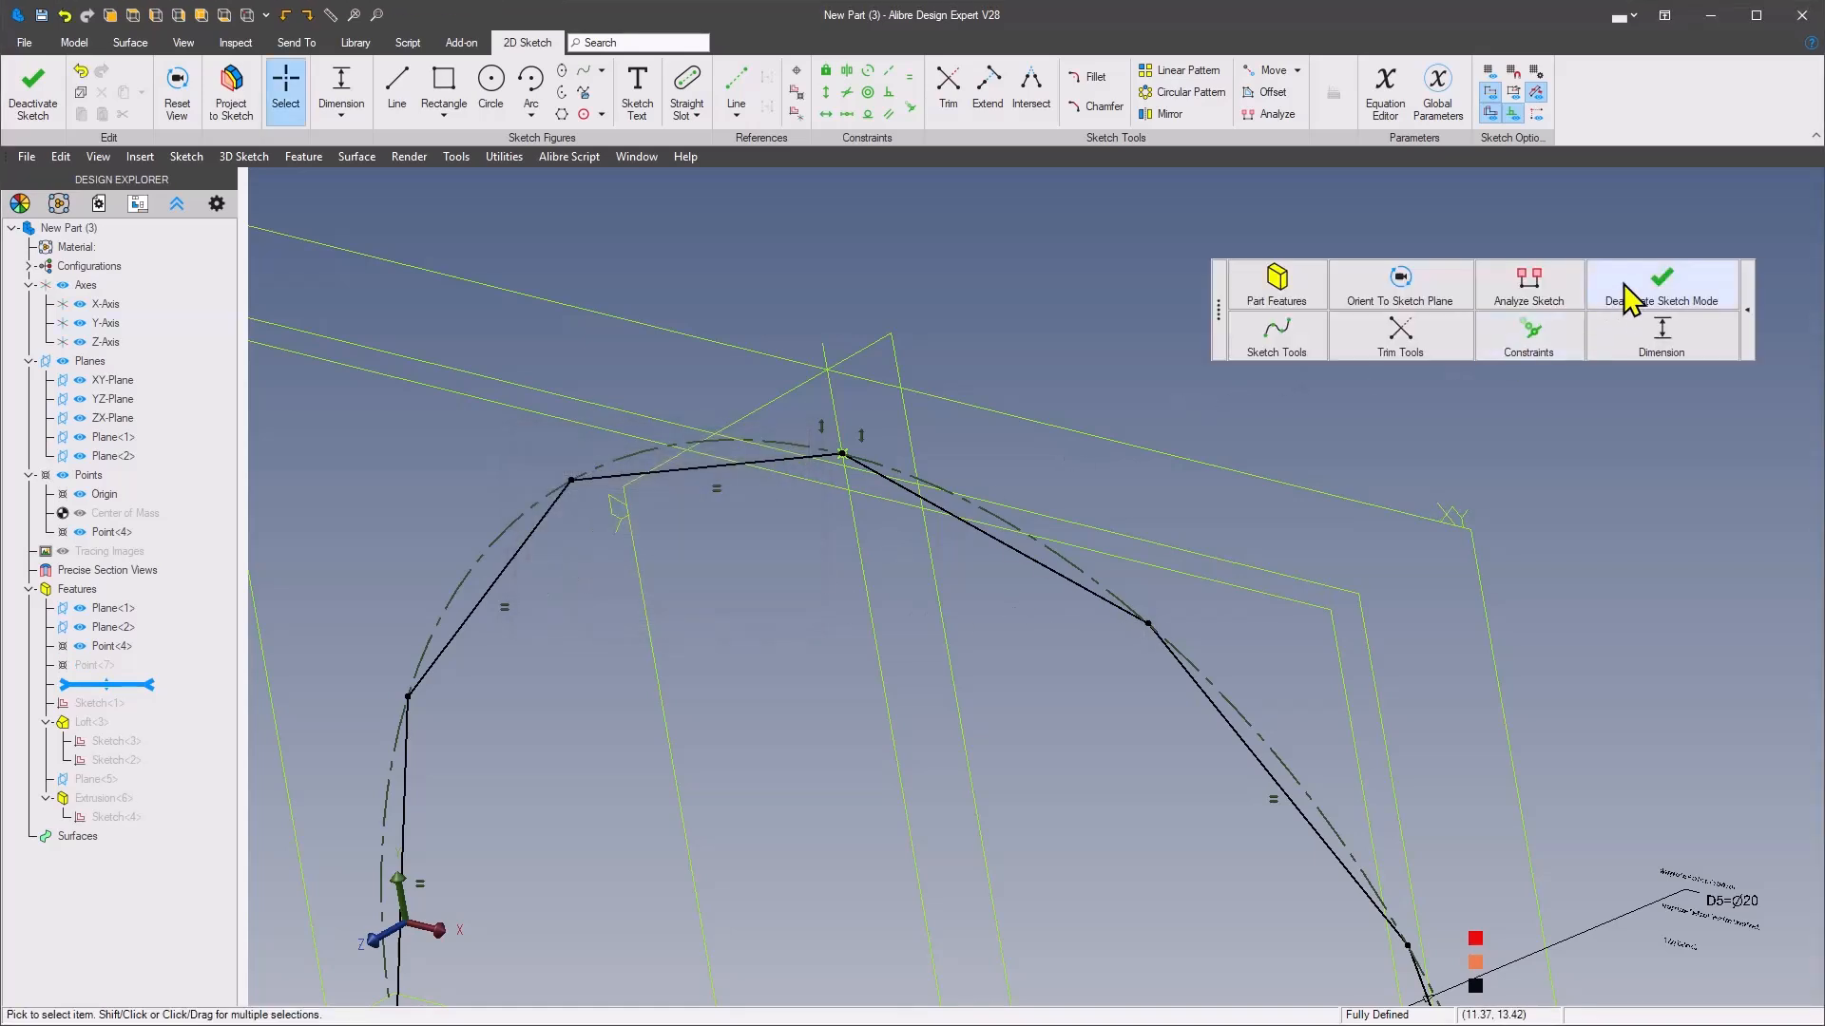
{"action": "left_click", "coordinate": [1627, 297]}
{"action": "left_click", "coordinate": [1586, 84]}
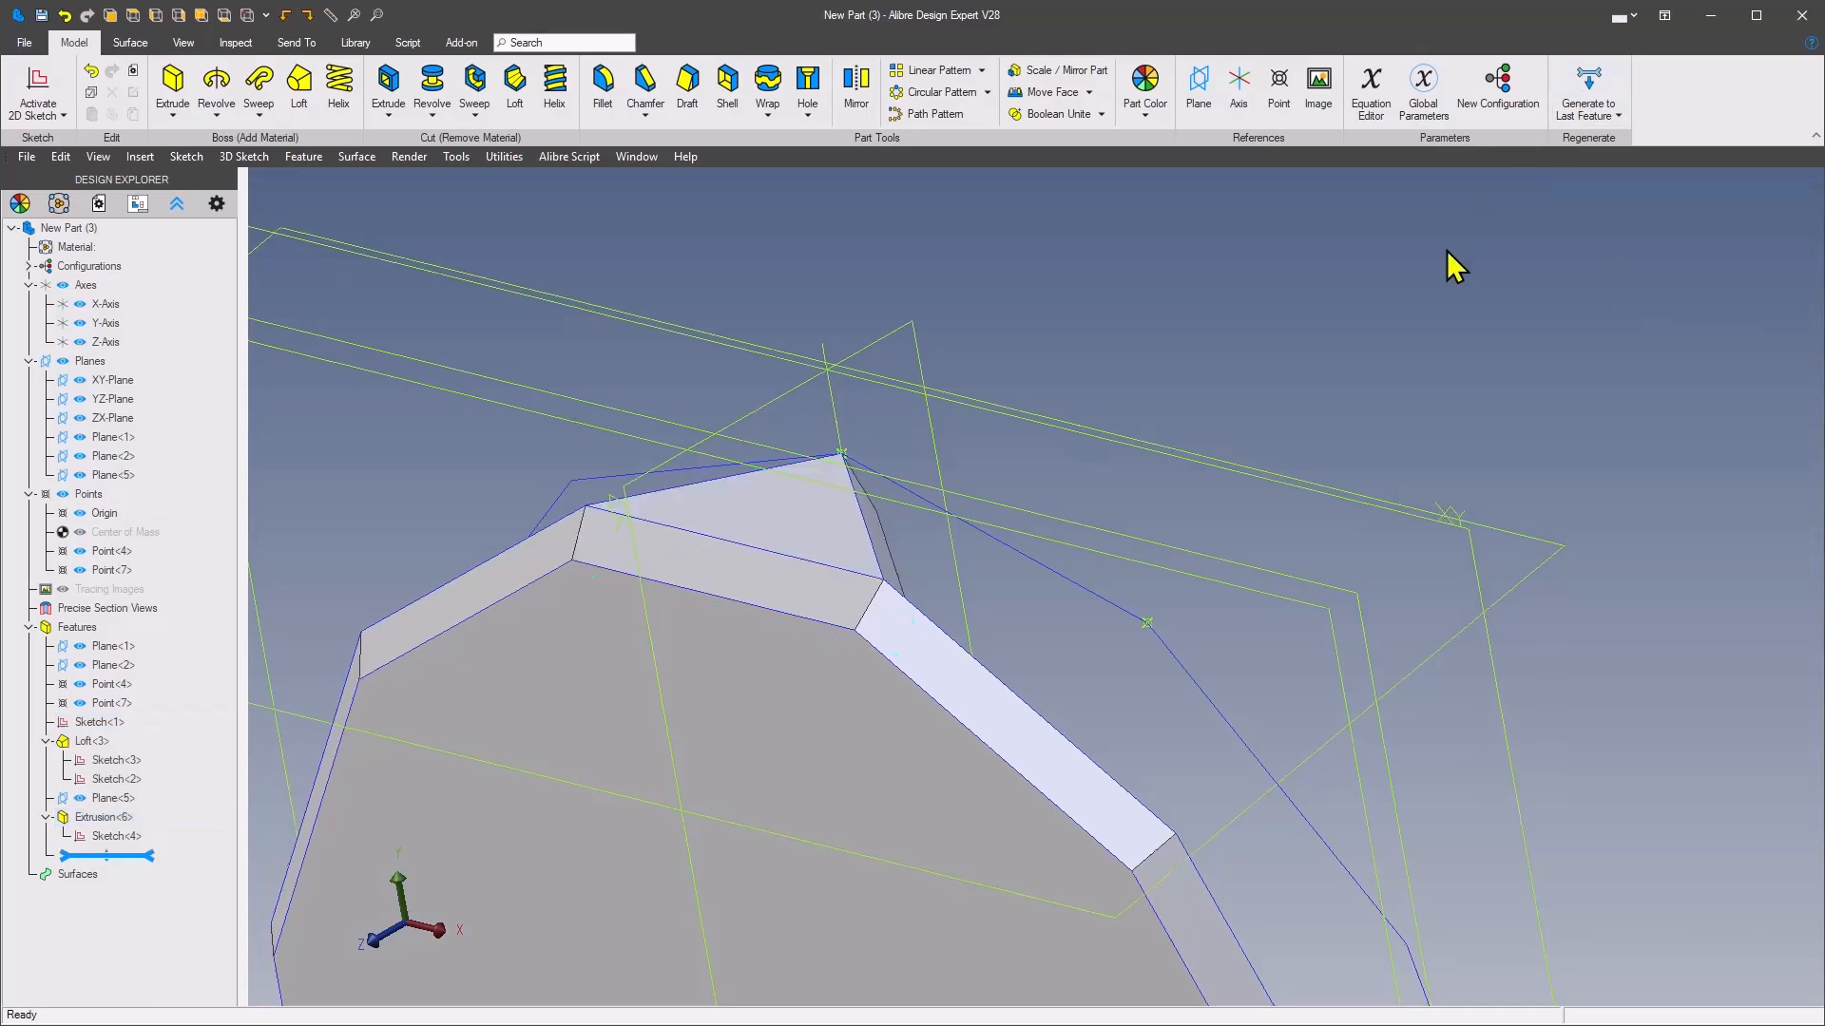
Insert a reference plane containing the triangular facet's +X side edge and the new reference point on the large polygon
{"action": "left_click", "coordinate": [1199, 83]}
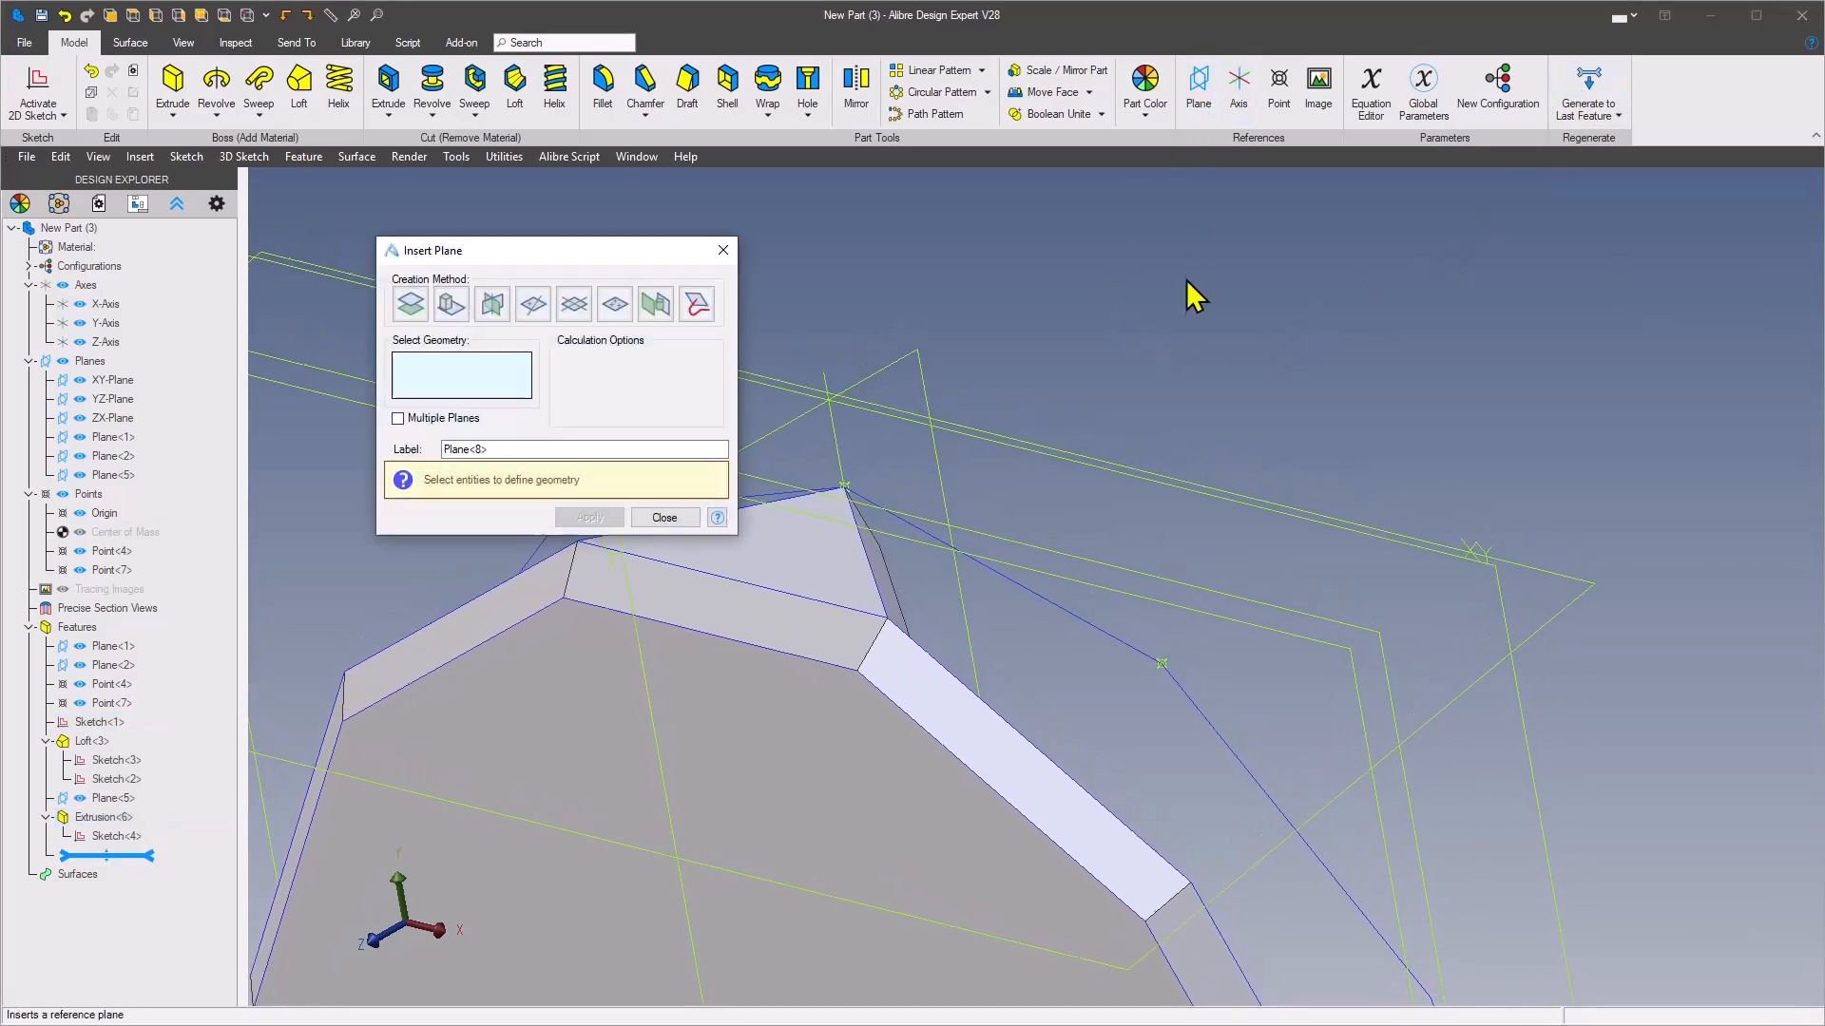
{"action": "left_click", "coordinate": [900, 586]}
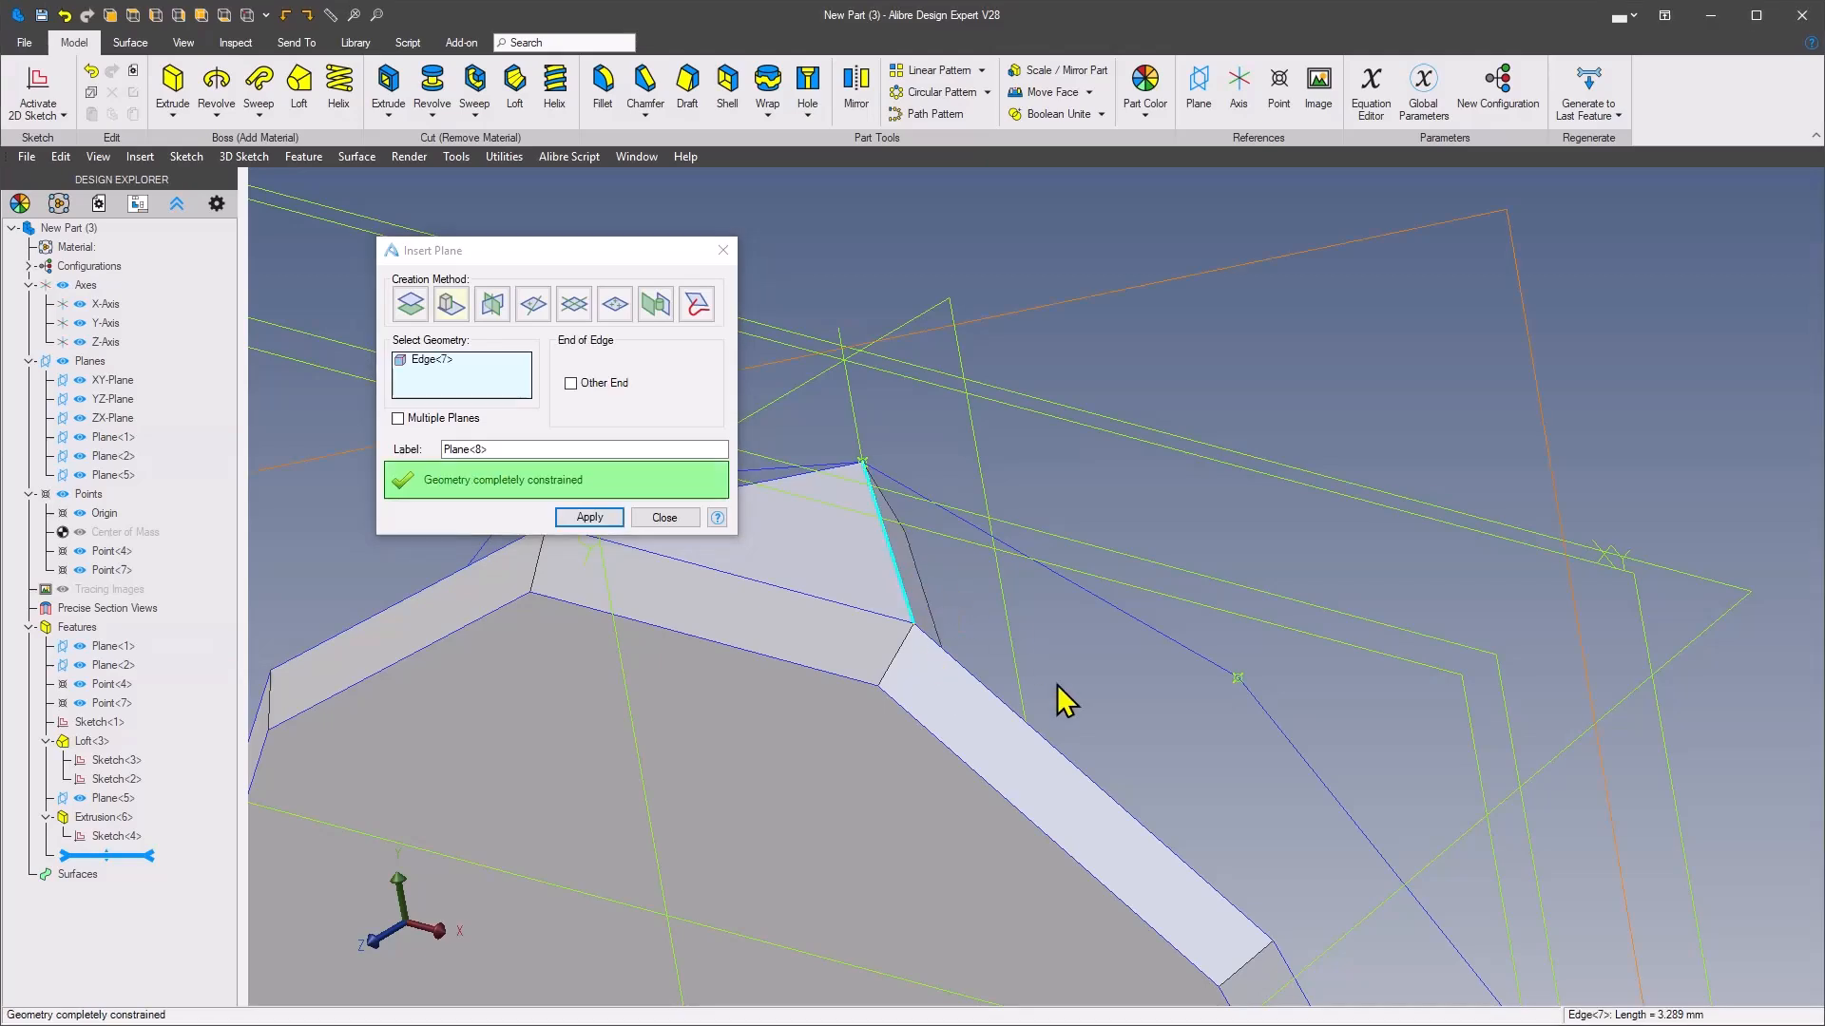
{"action": "left_click", "coordinate": [1236, 679]}
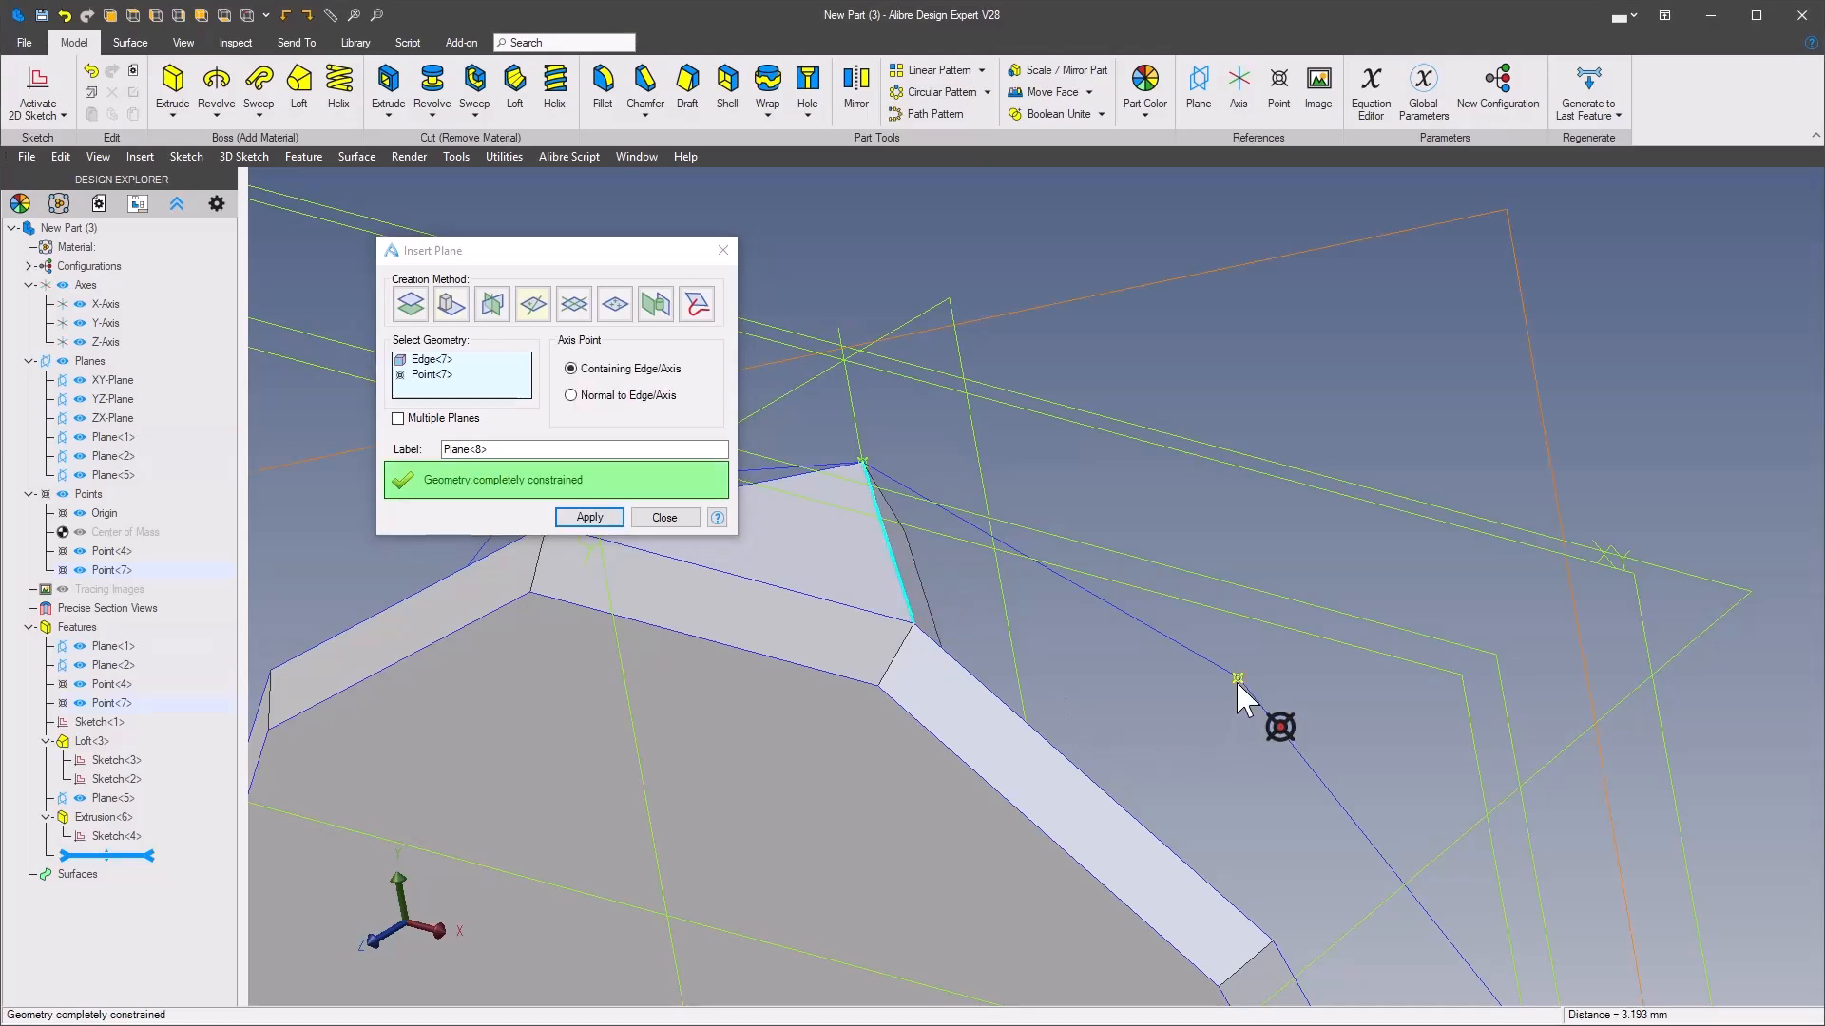
{"action": "left_click", "coordinate": [583, 519]}
{"action": "left_click", "coordinate": [660, 522]}
Start a sketch on the new slanted plane and project the facet's side edge into it as a sketch figure with maintained associativity
{"action": "scroll", "coordinate": [1368, 366], "scroll_direction": "down", "scroll_amount": 5}
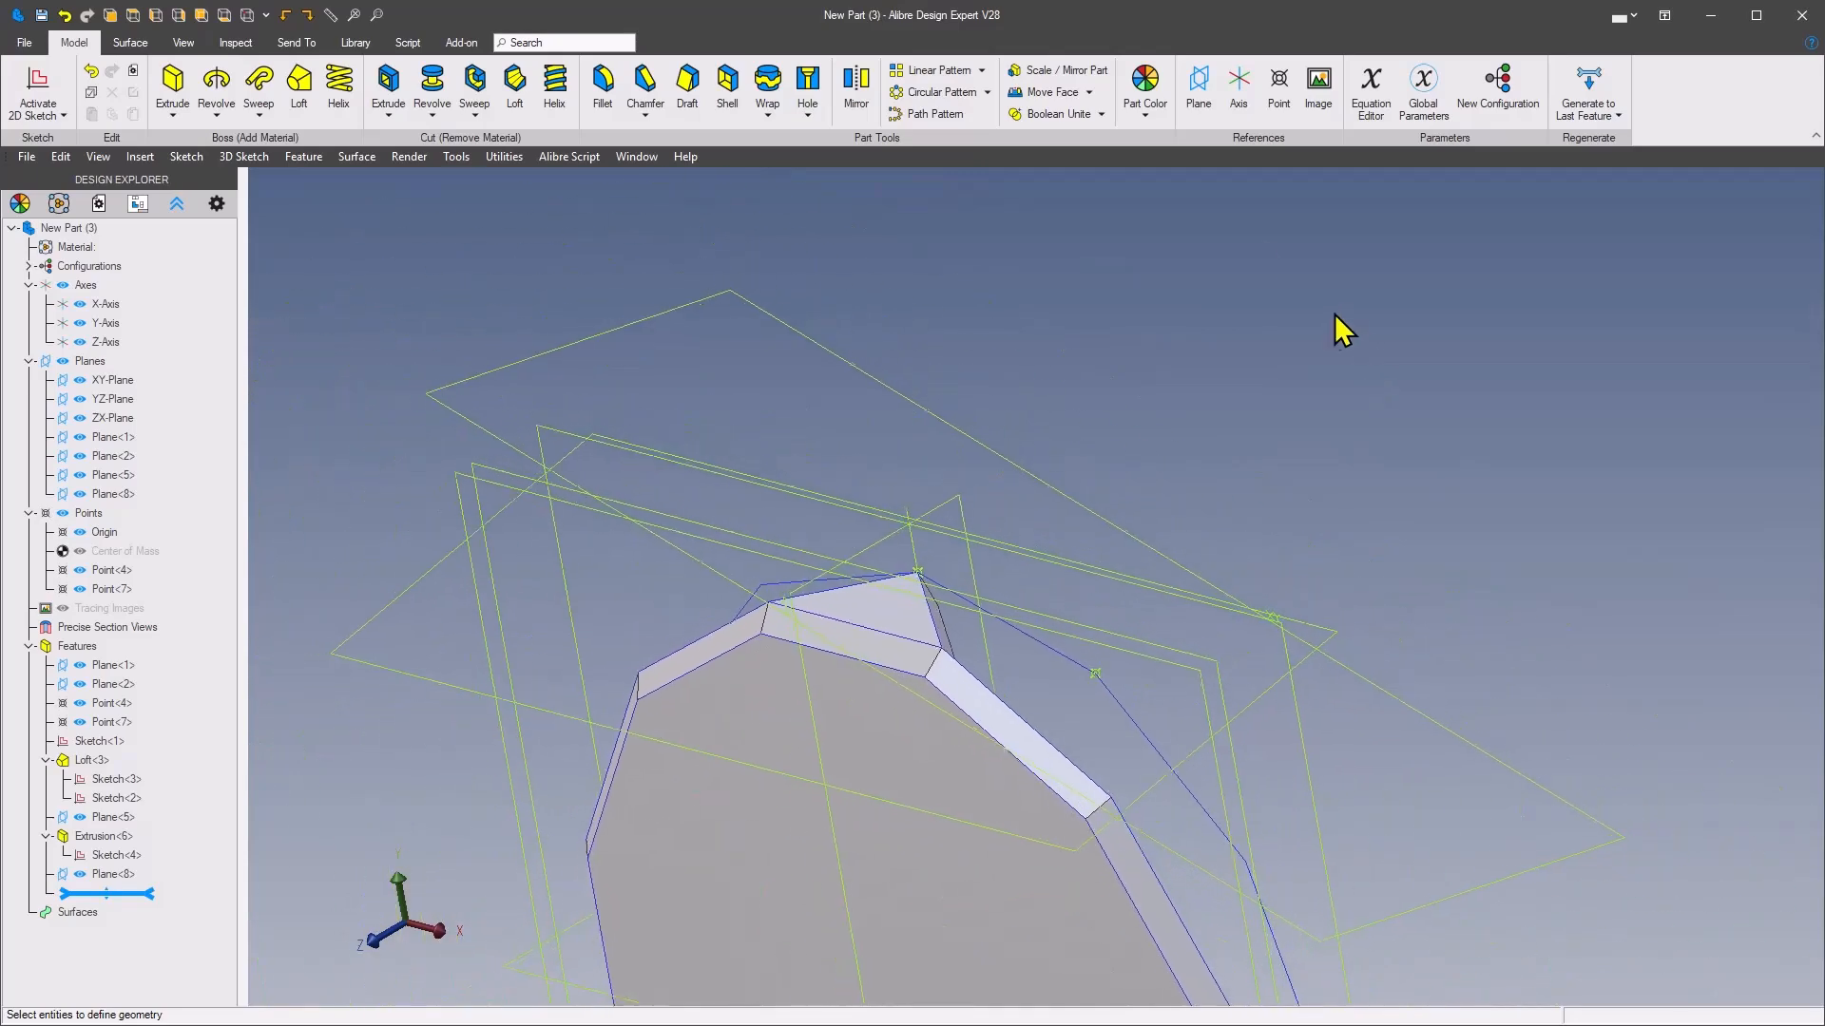
{"action": "right_click", "coordinate": [841, 376]}
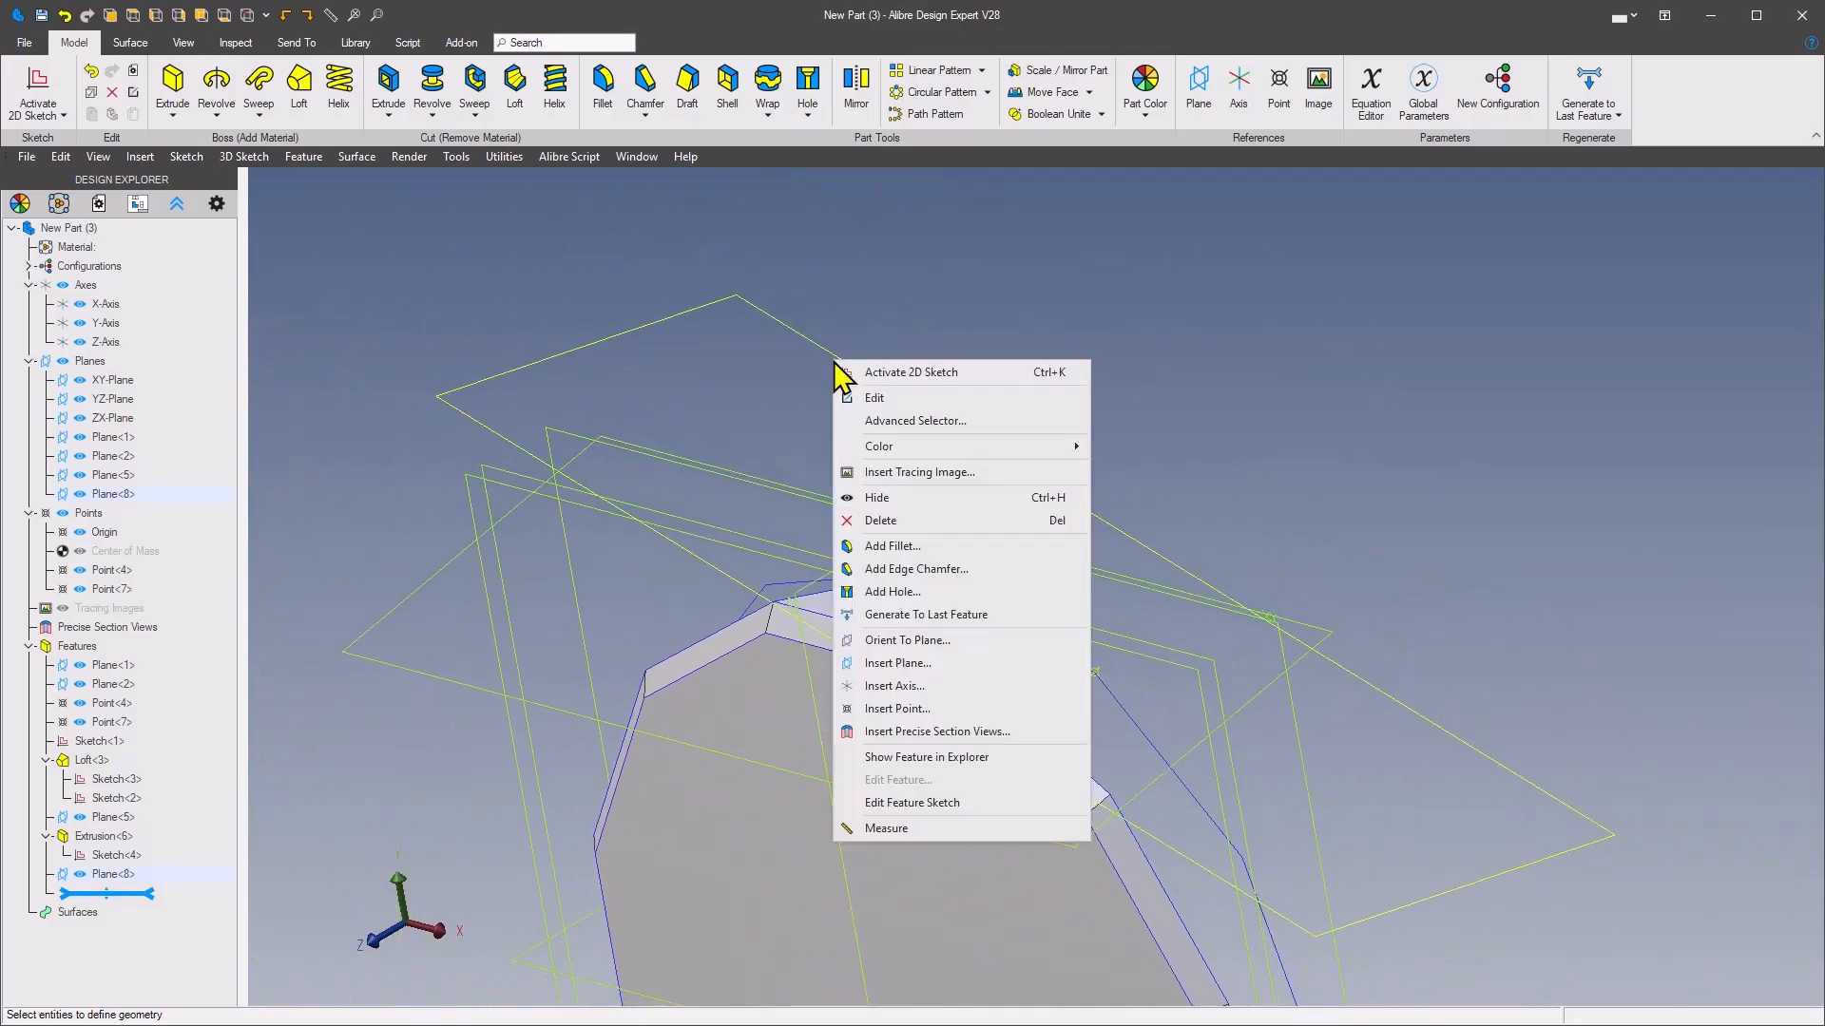
{"action": "left_click", "coordinate": [948, 375]}
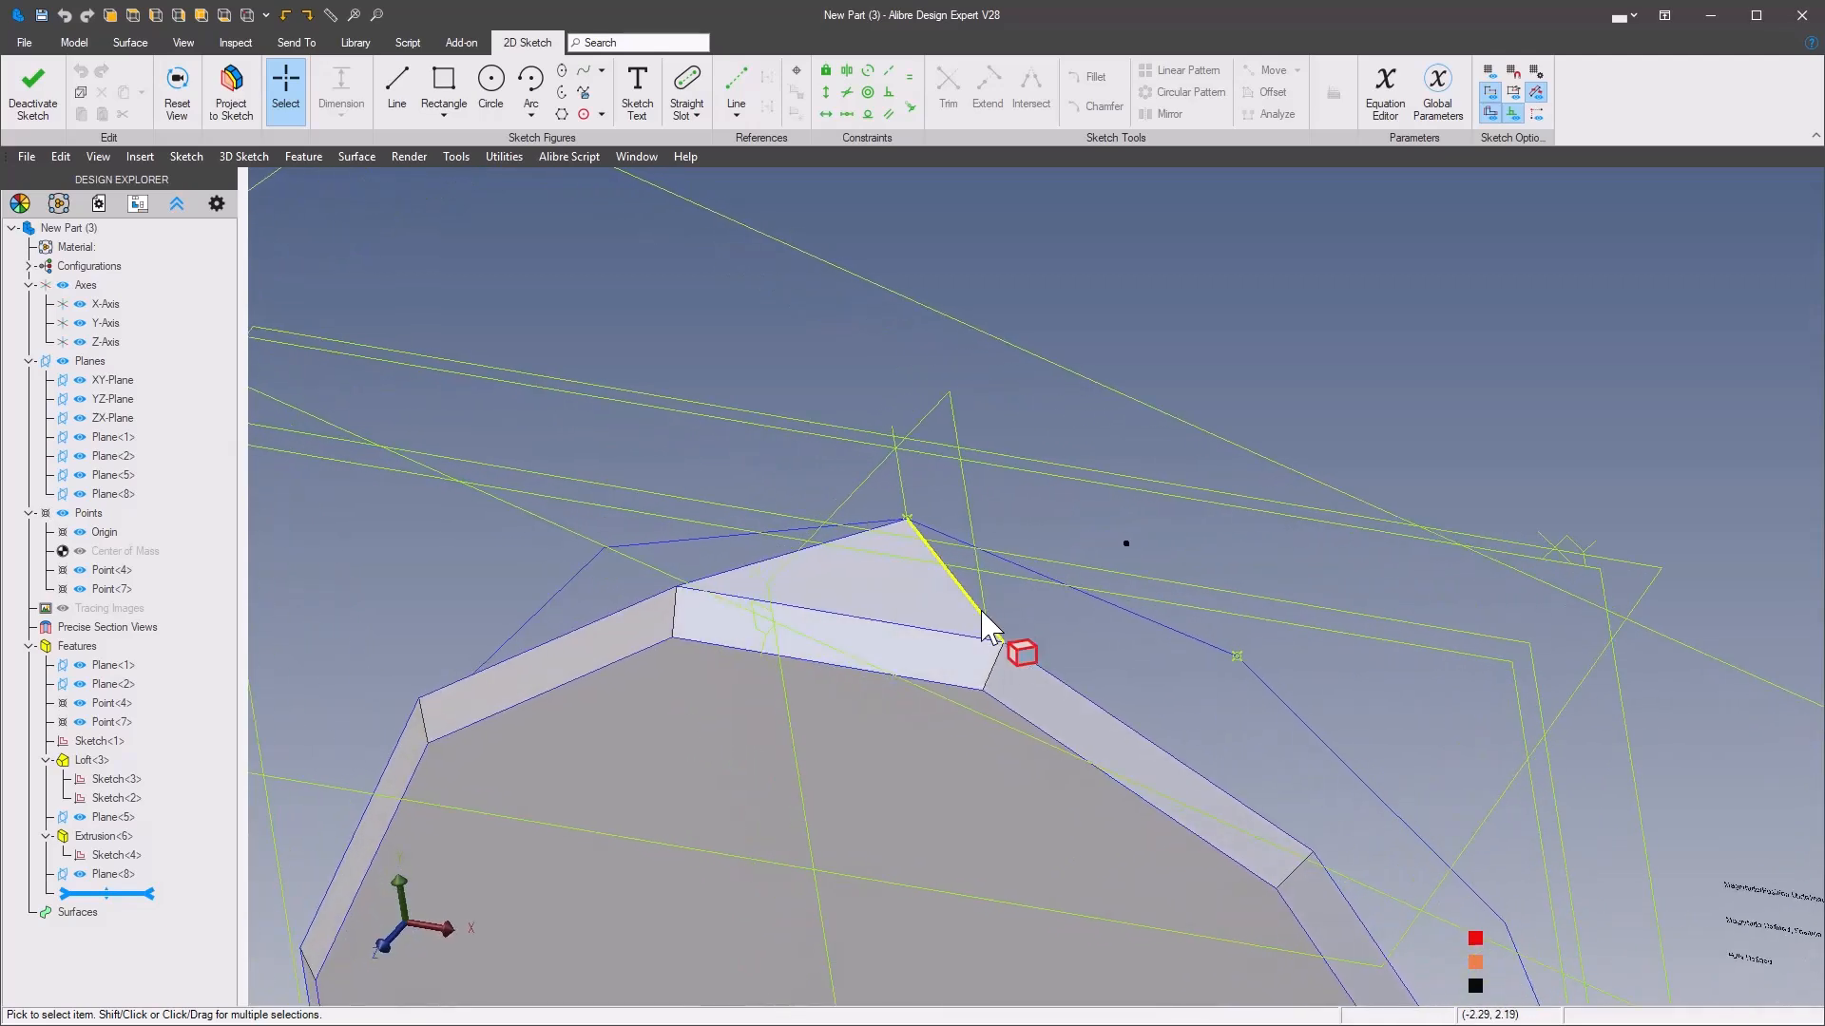
{"action": "left_click", "coordinate": [984, 613]}
{"action": "left_click", "coordinate": [1278, 565]}
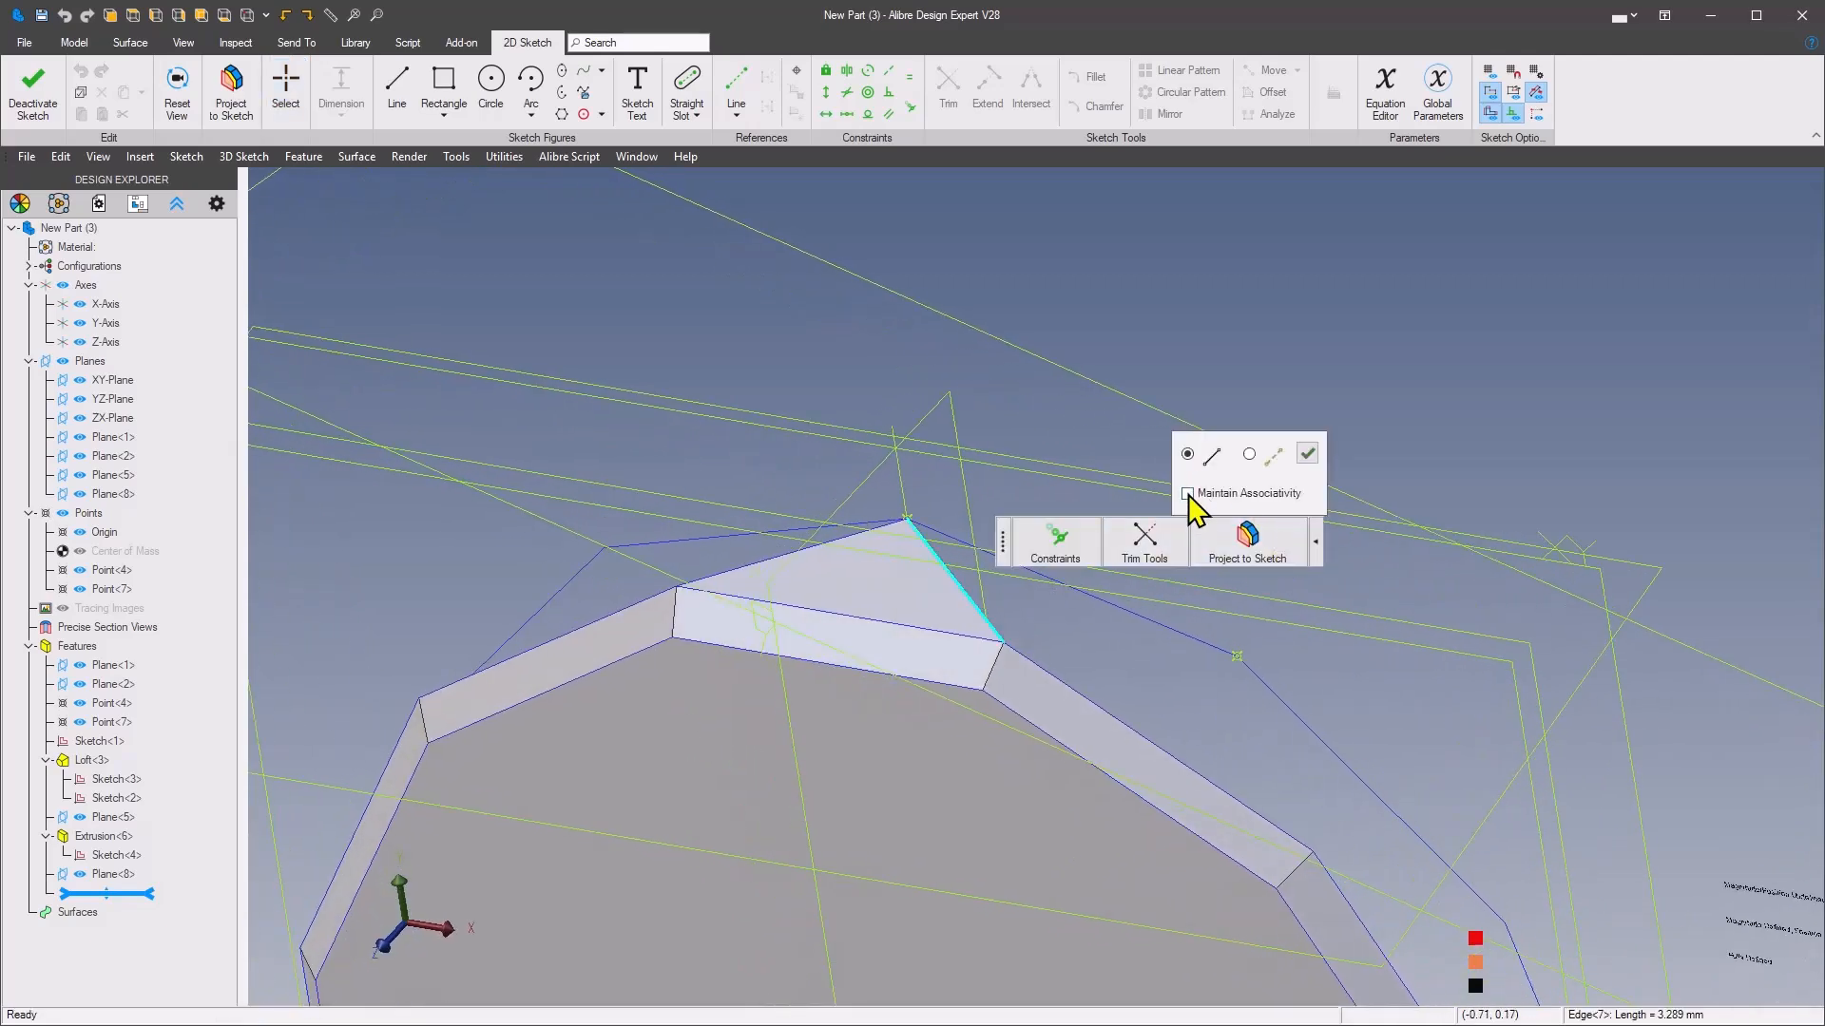
{"action": "left_click", "coordinate": [1307, 456]}
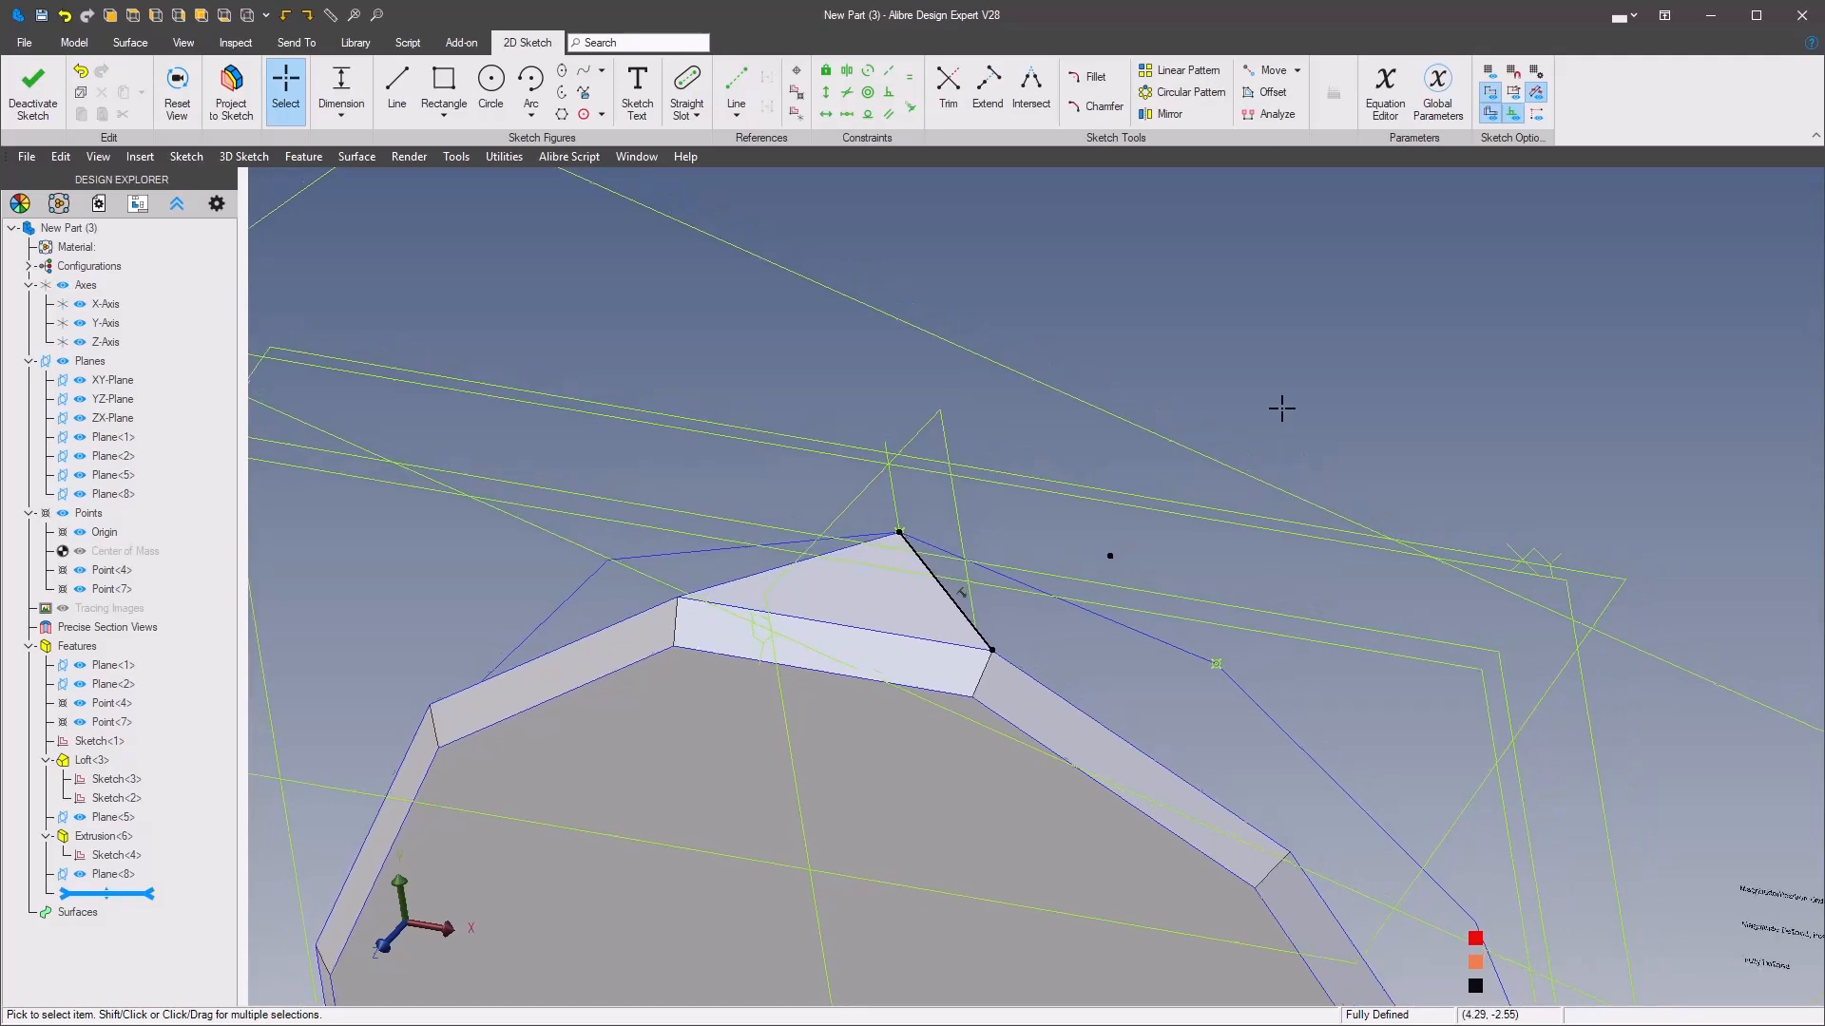
Draw two lines from the ends of the projected edge that meet near the new reference point, closing a second triangle
{"action": "scroll", "coordinate": [1253, 424], "scroll_direction": "down", "scroll_amount": 1}
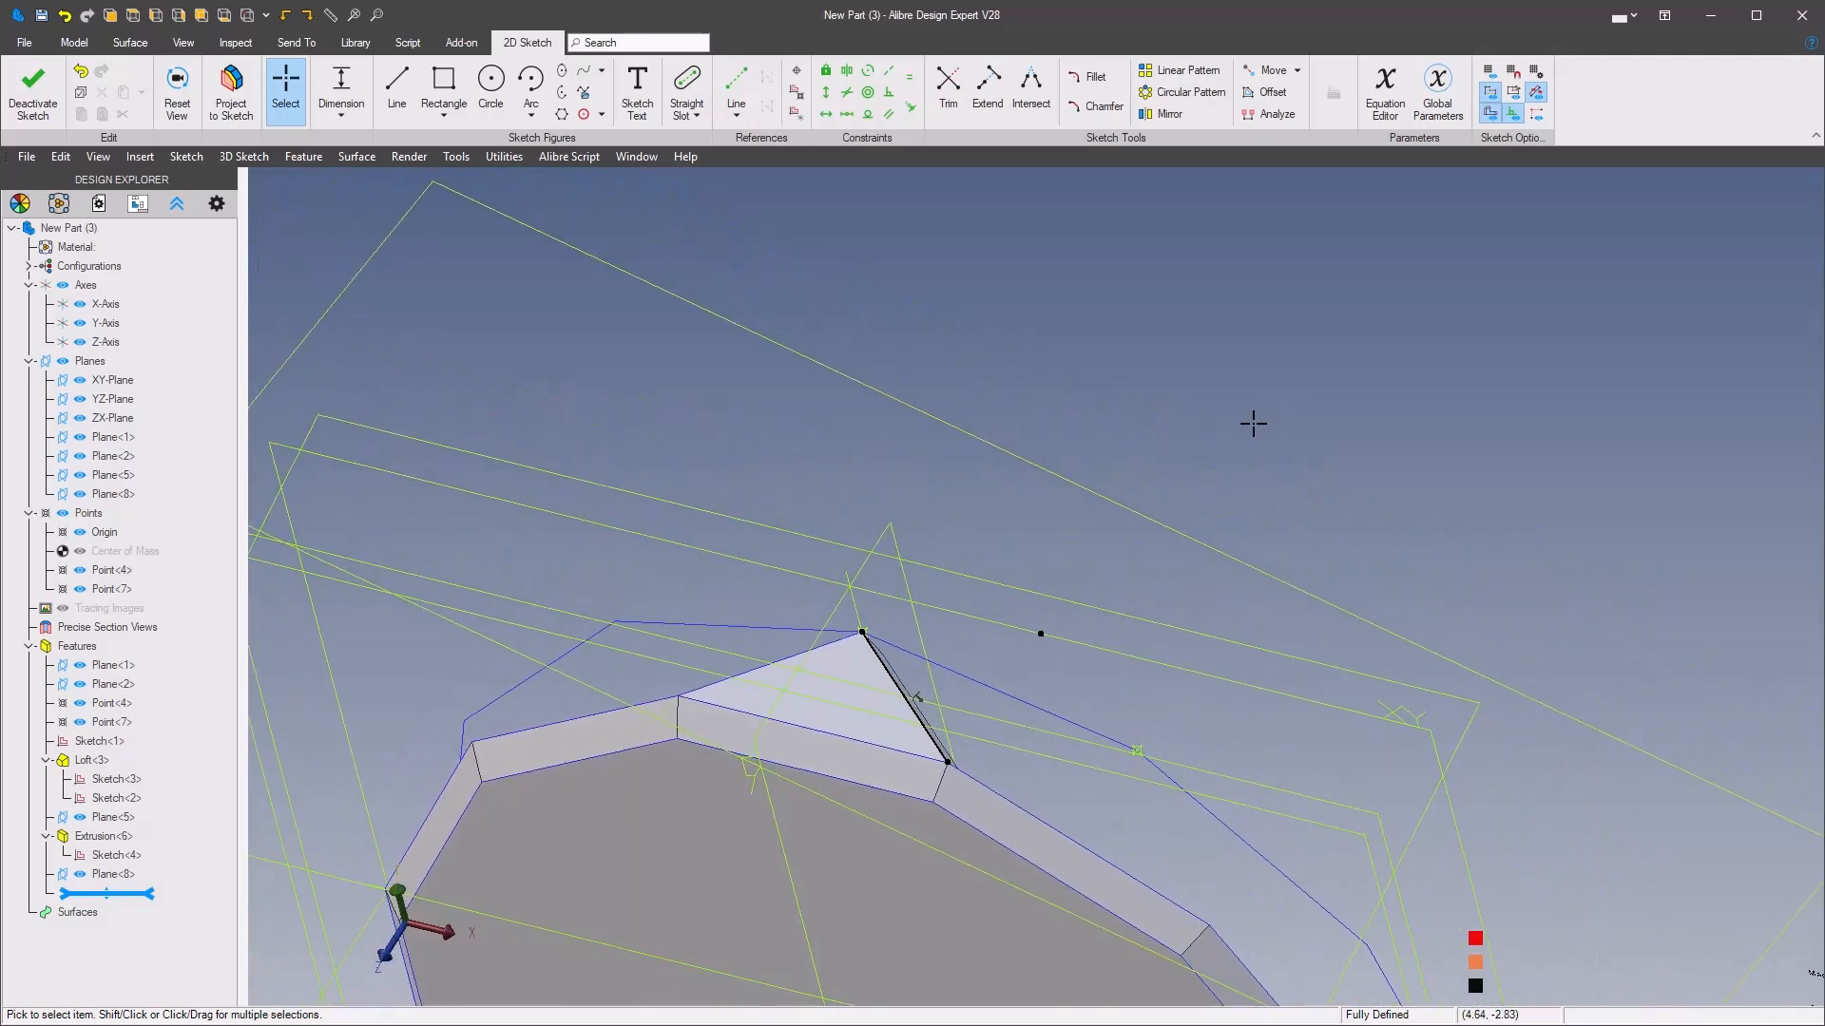
{"action": "left_click", "coordinate": [1253, 423]}
{"action": "left_click", "coordinate": [1351, 323]}
{"action": "mouse_move", "coordinate": [1356, 354]}
{"action": "left_click", "coordinate": [1139, 400]}
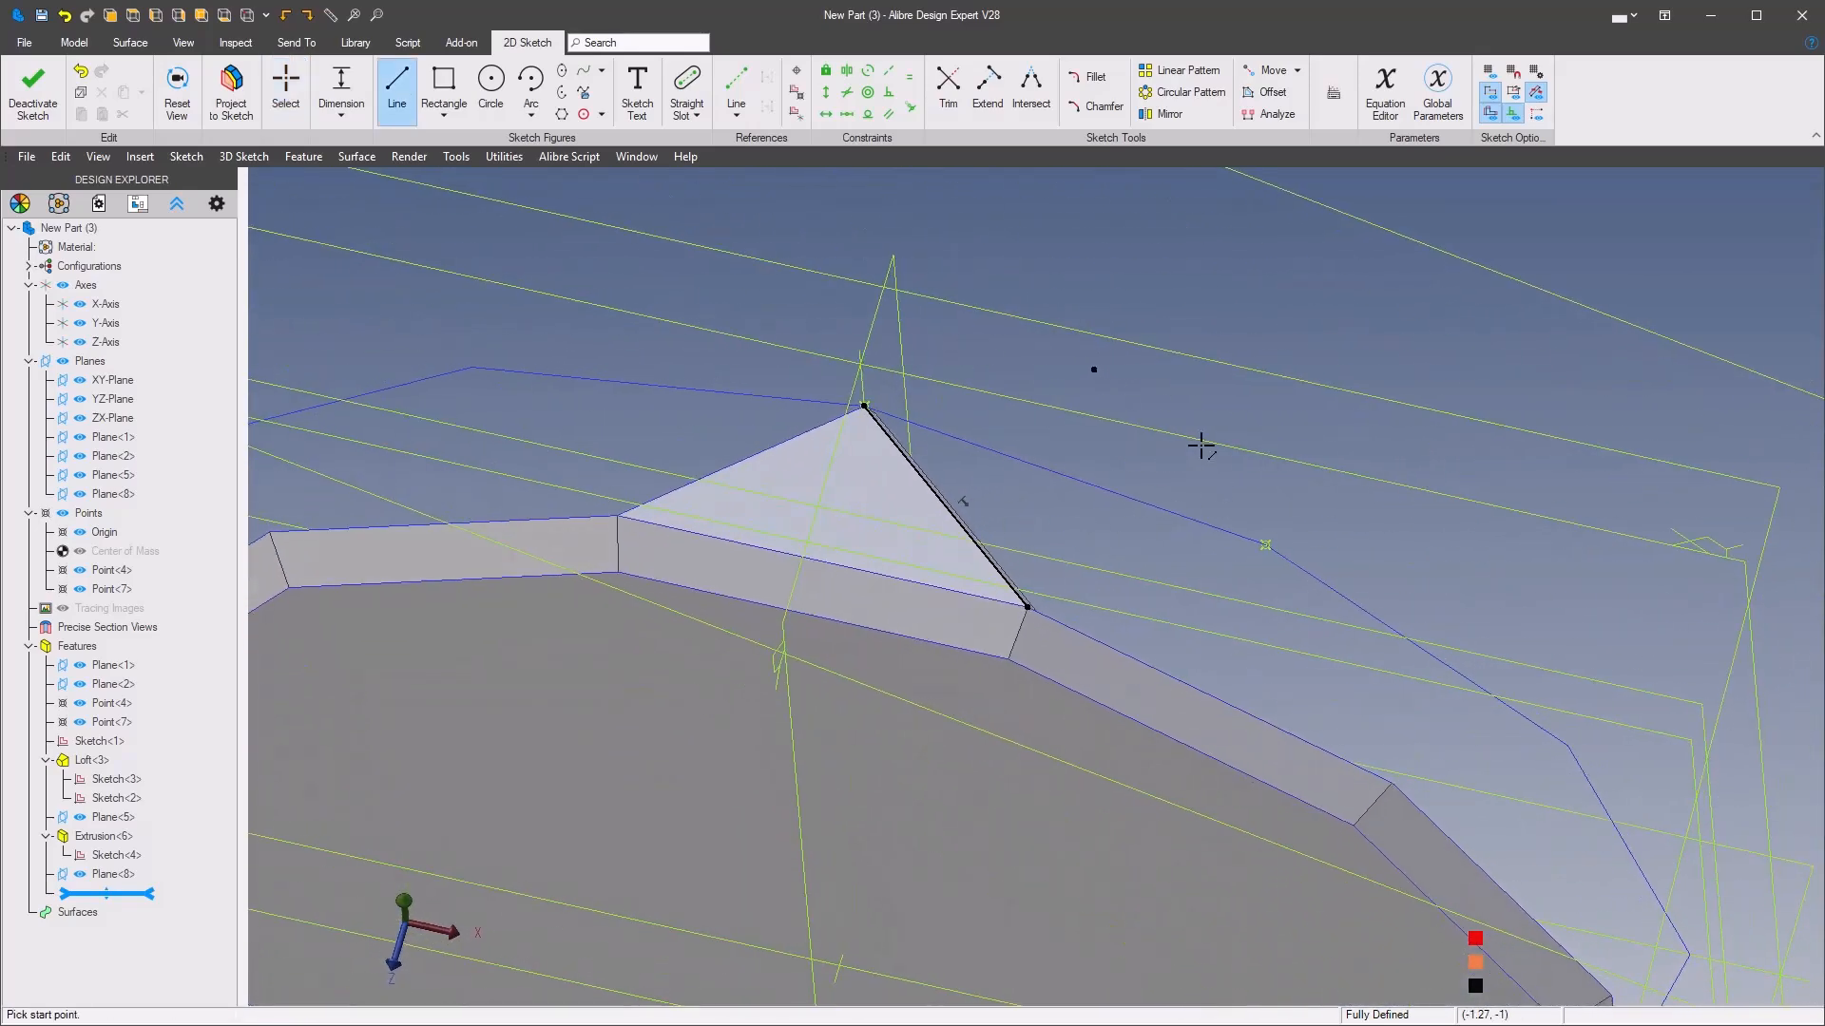
{"action": "left_click", "coordinate": [864, 407]}
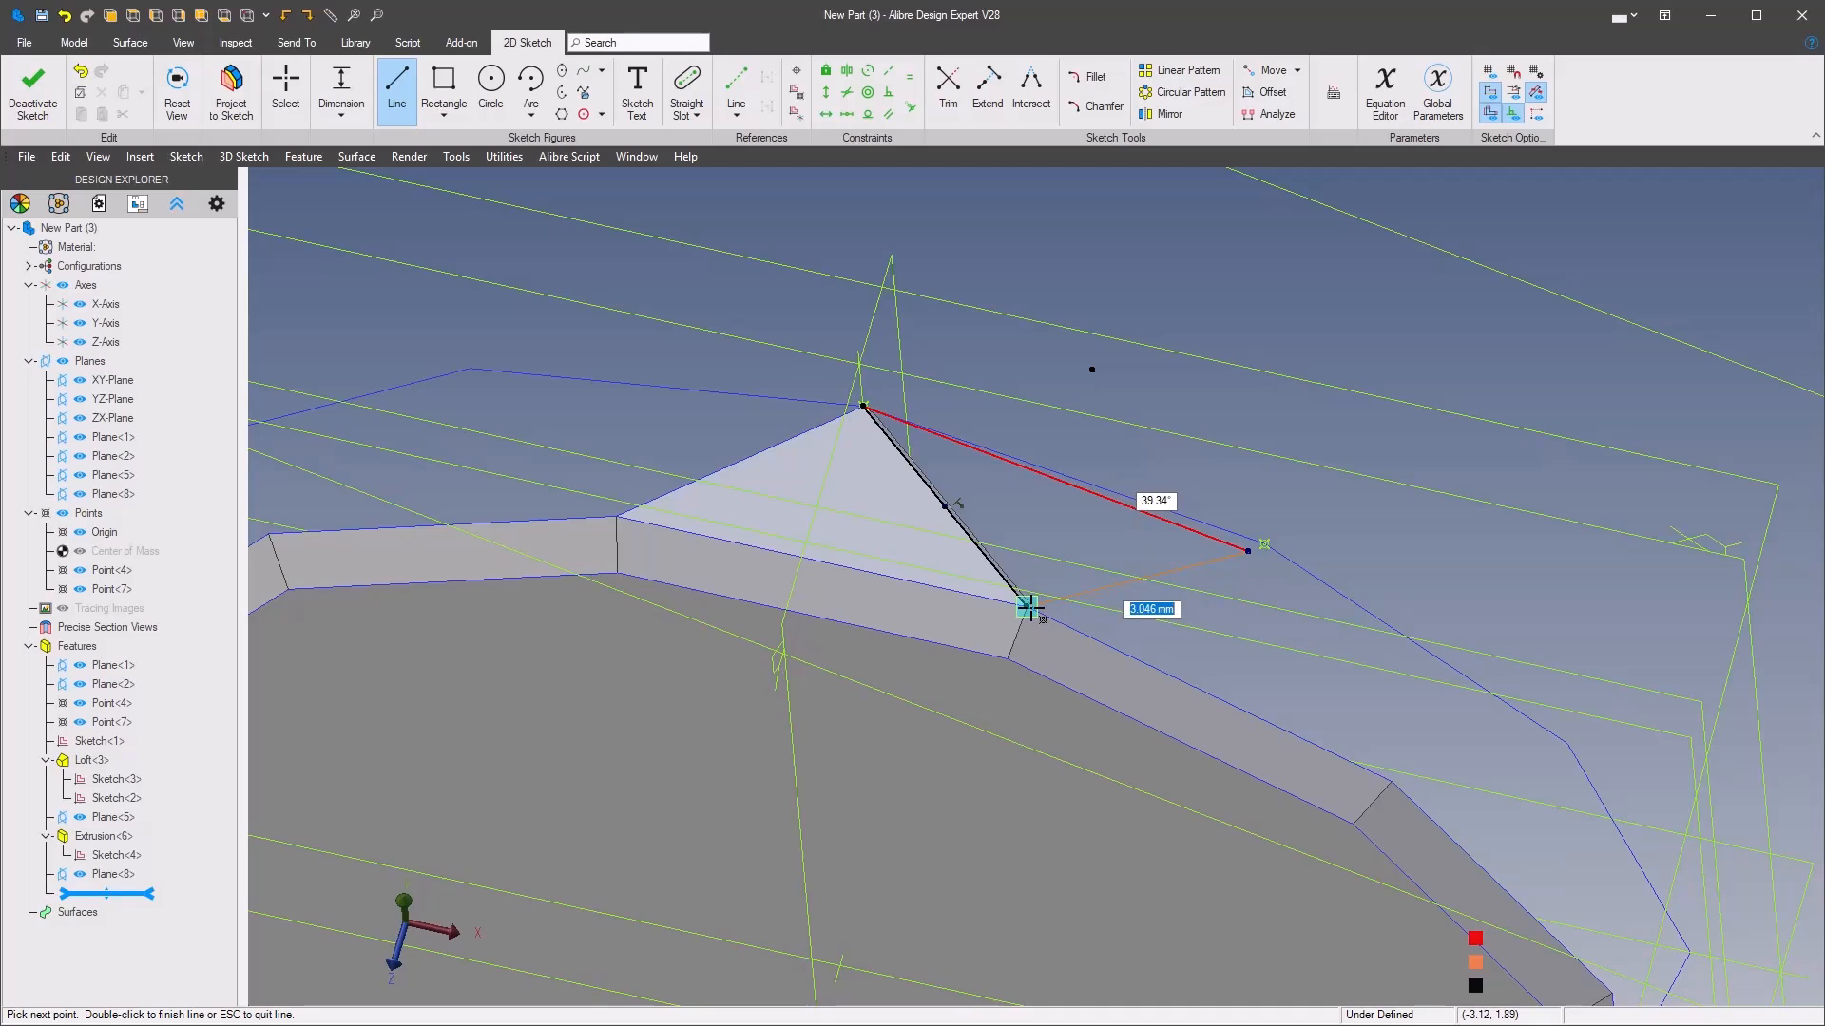
{"action": "left_click", "coordinate": [1027, 607]}
Make the second triangle's free corner coincident with the new reference point on the large polygon
{"action": "right_click", "coordinate": [1356, 412]}
{"action": "left_click", "coordinate": [1591, 375]}
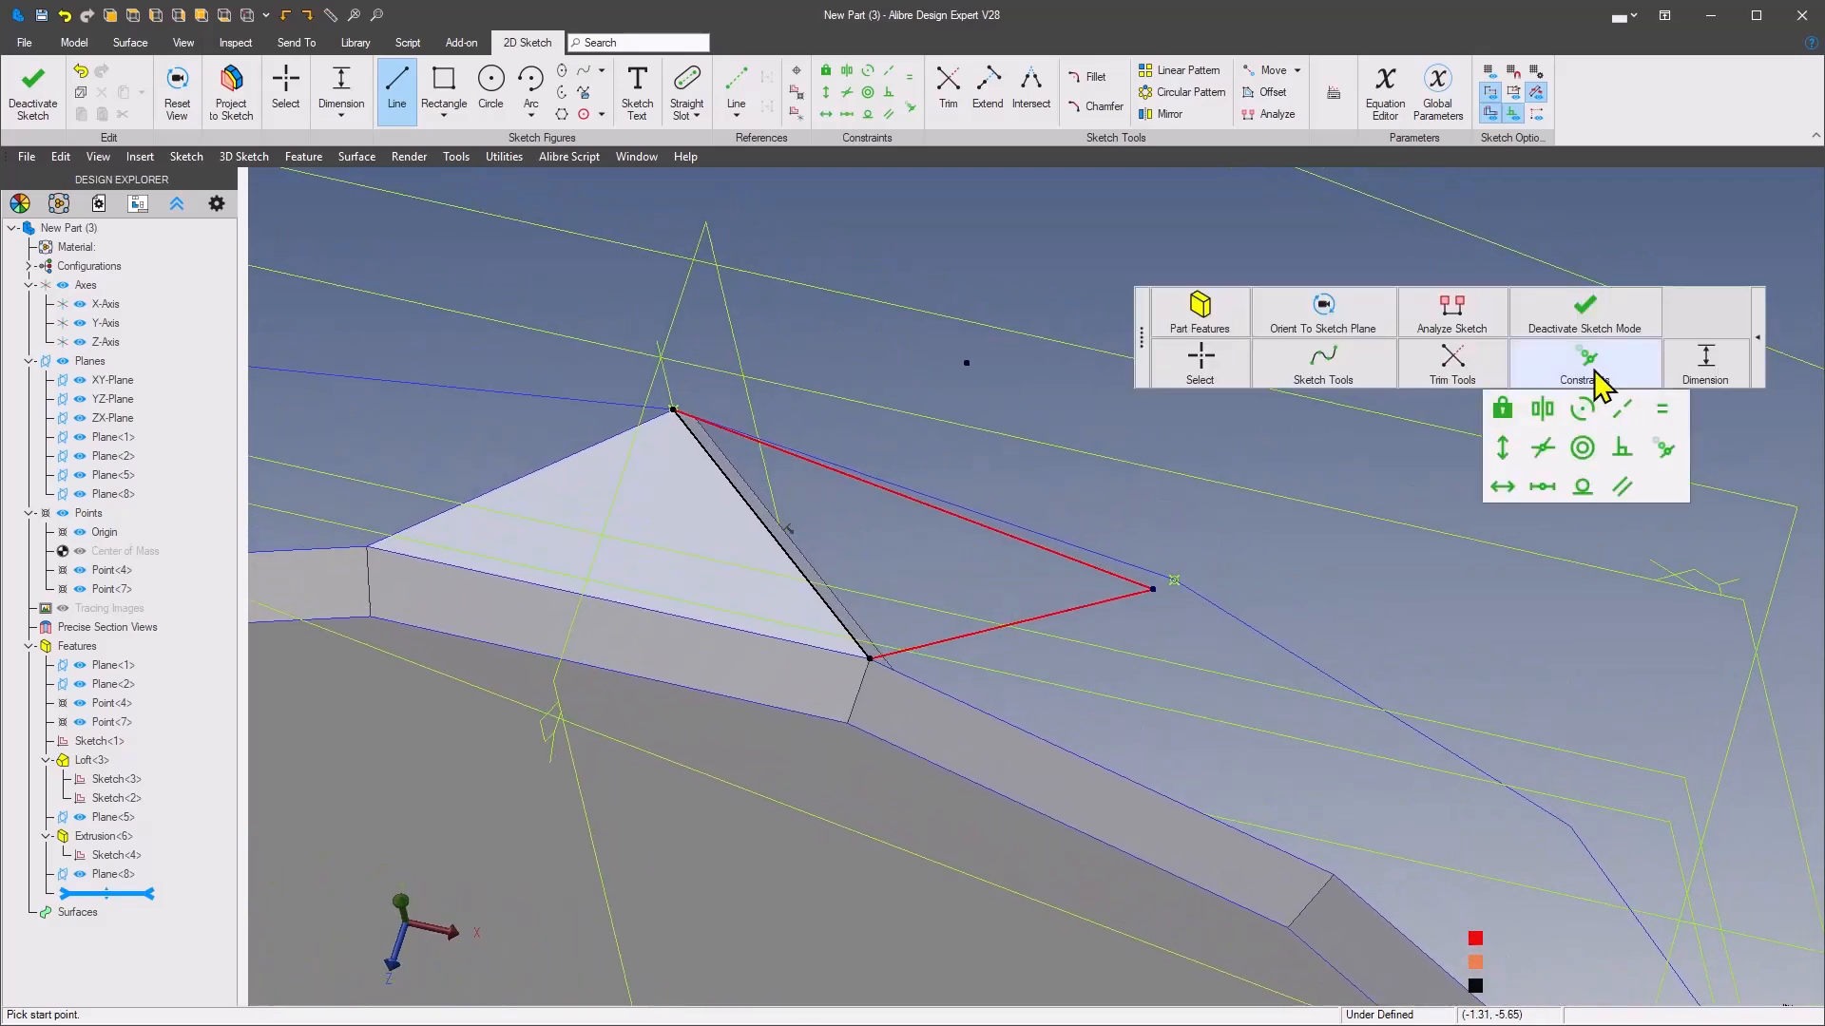
{"action": "left_click", "coordinate": [1661, 448]}
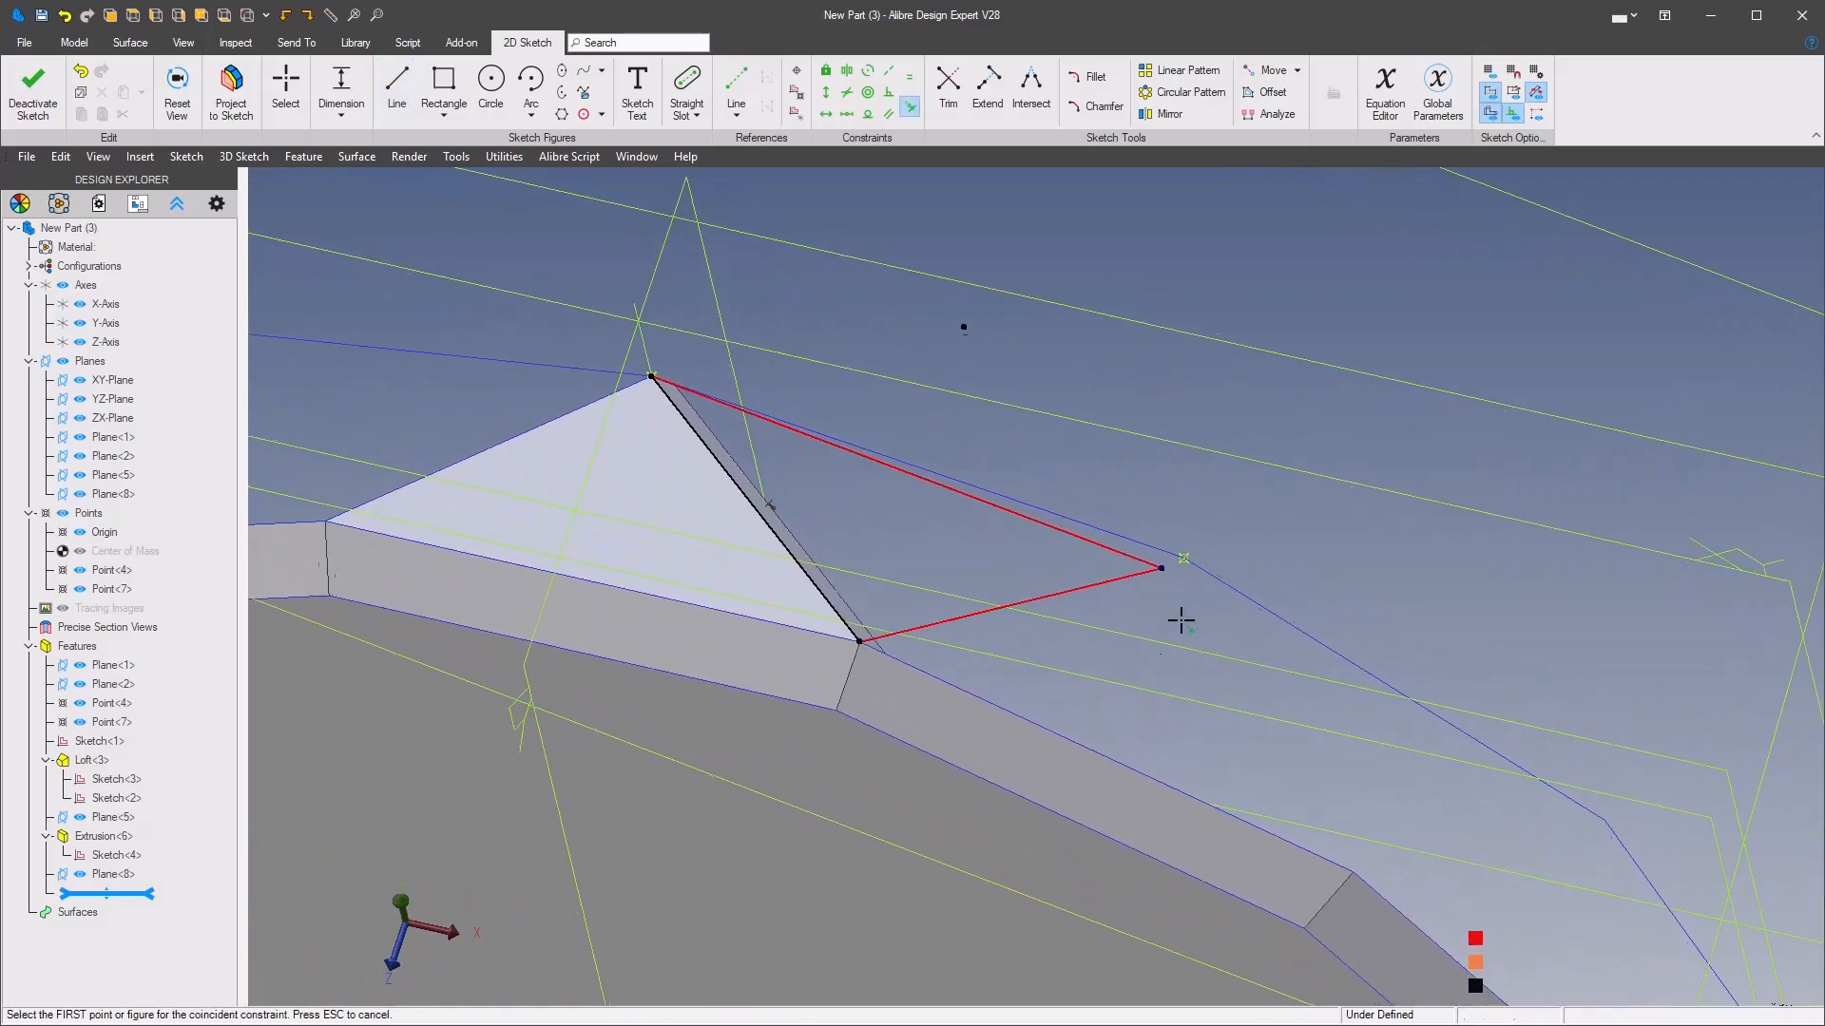
{"action": "left_click", "coordinate": [1178, 568]}
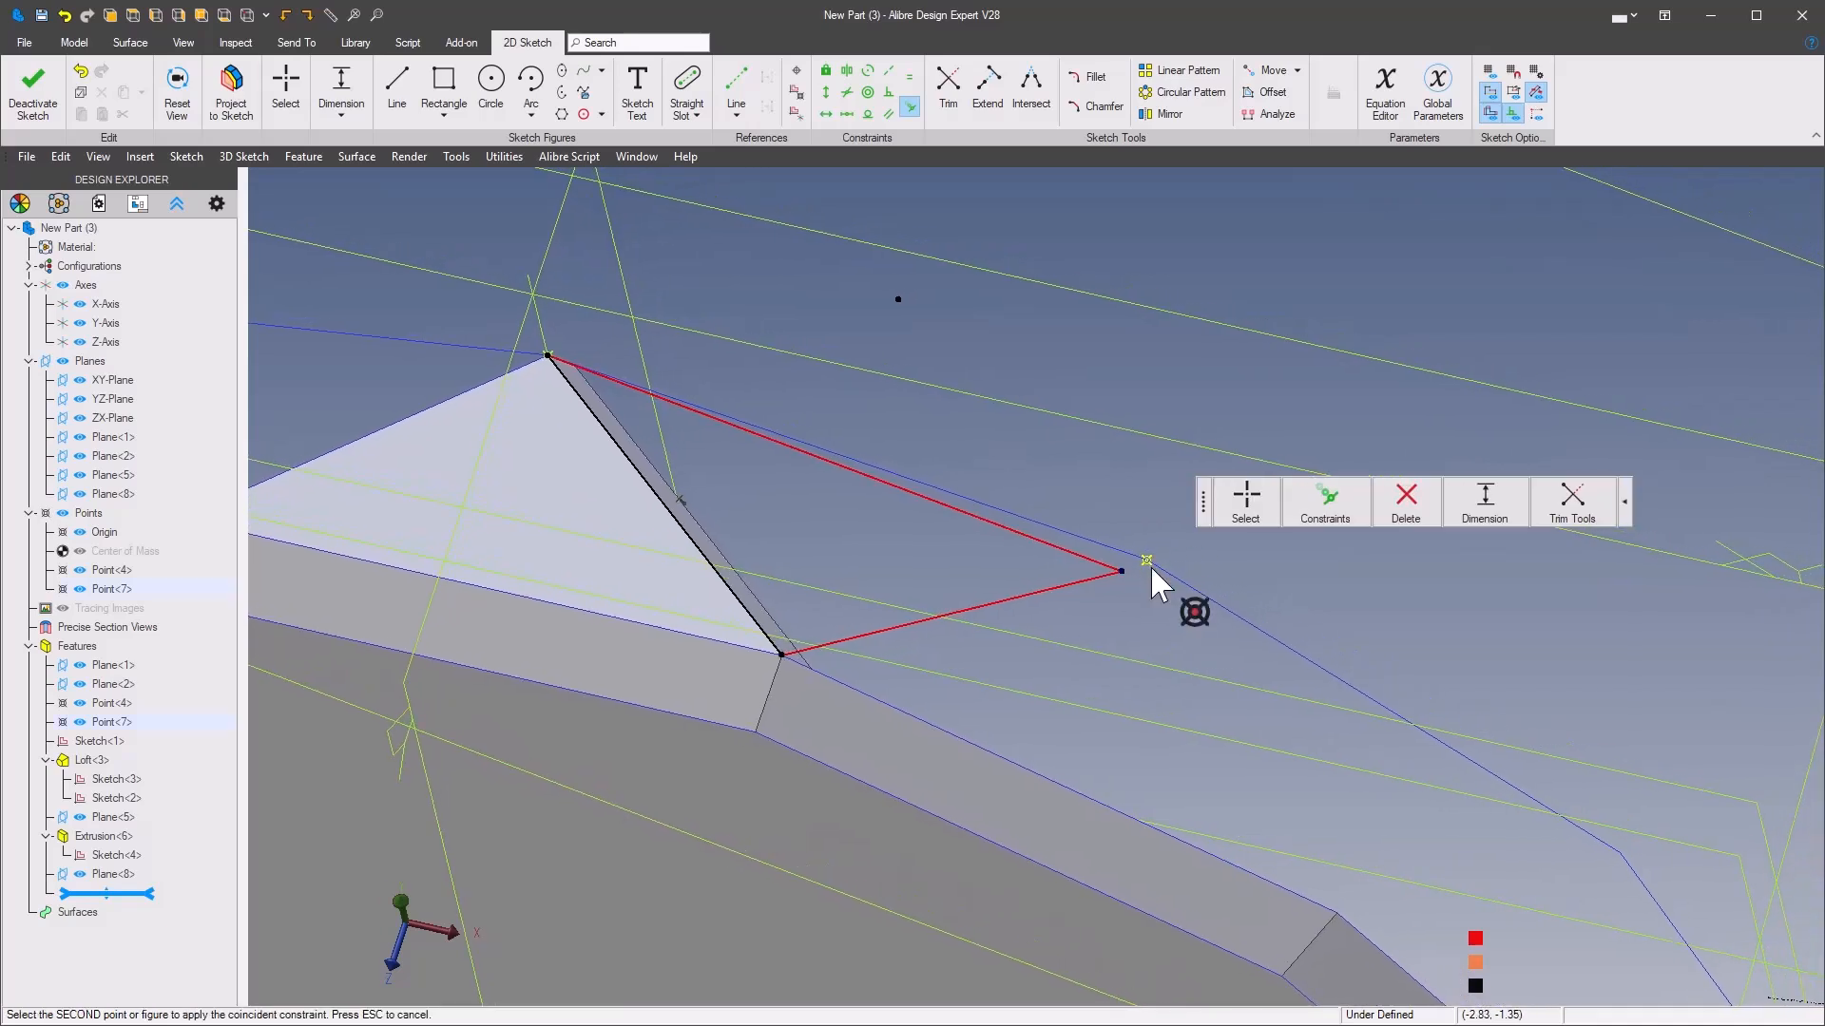
{"action": "left_click", "coordinate": [1148, 564]}
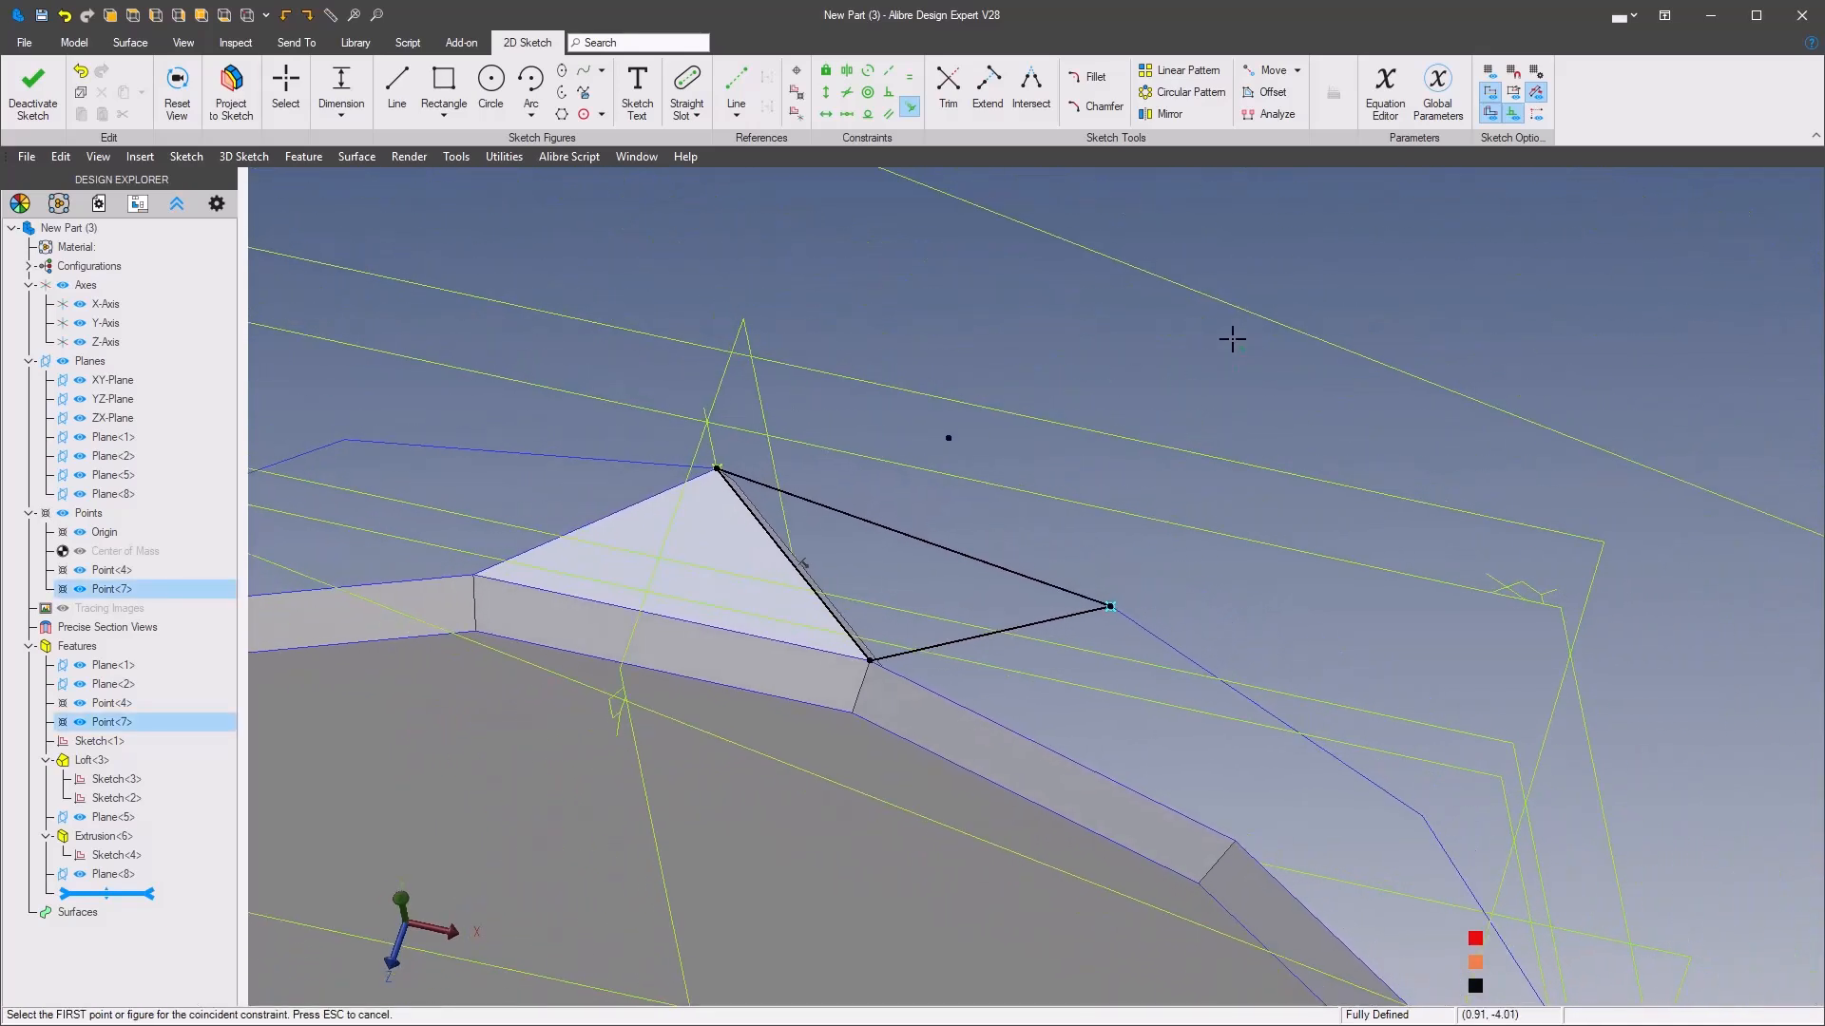
Extrude the second triangle as a boss 1 mm deep in the reverse direction with a 10° outward draft
{"action": "left_click", "coordinate": [1173, 412]}
{"action": "mouse_move", "coordinate": [1251, 286]}
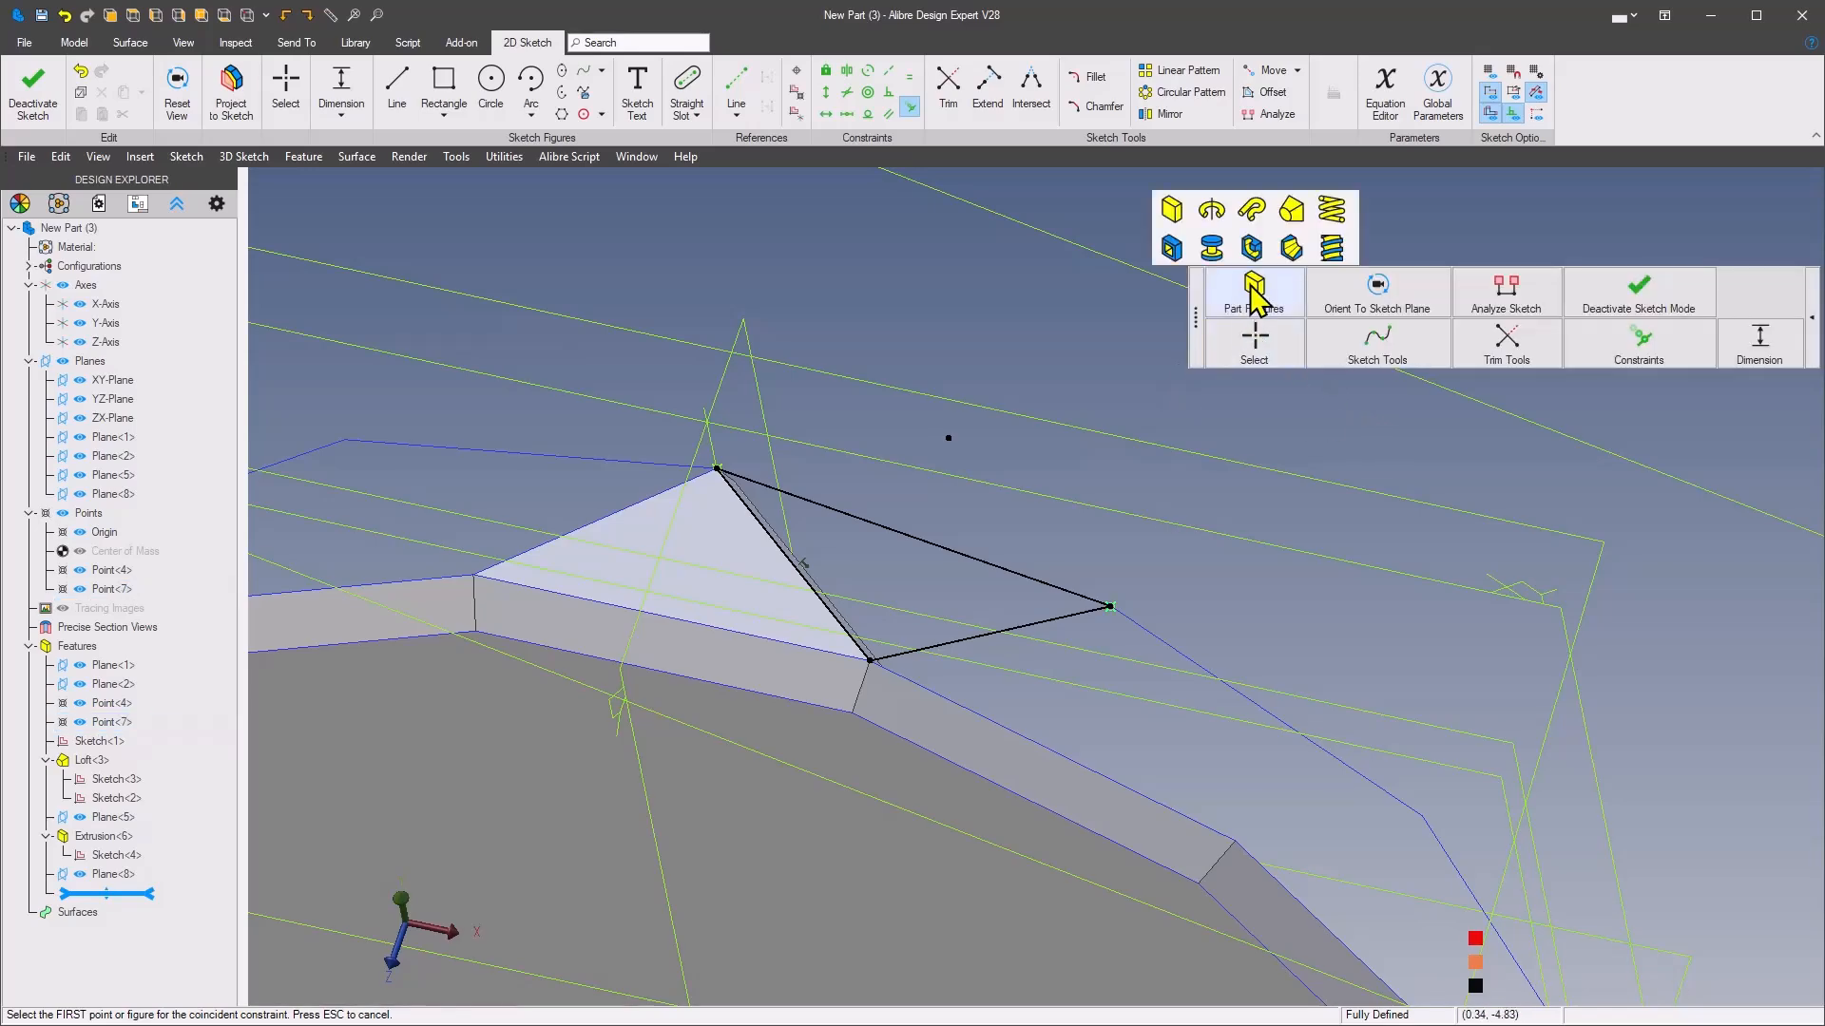
{"action": "left_click", "coordinate": [1174, 211]}
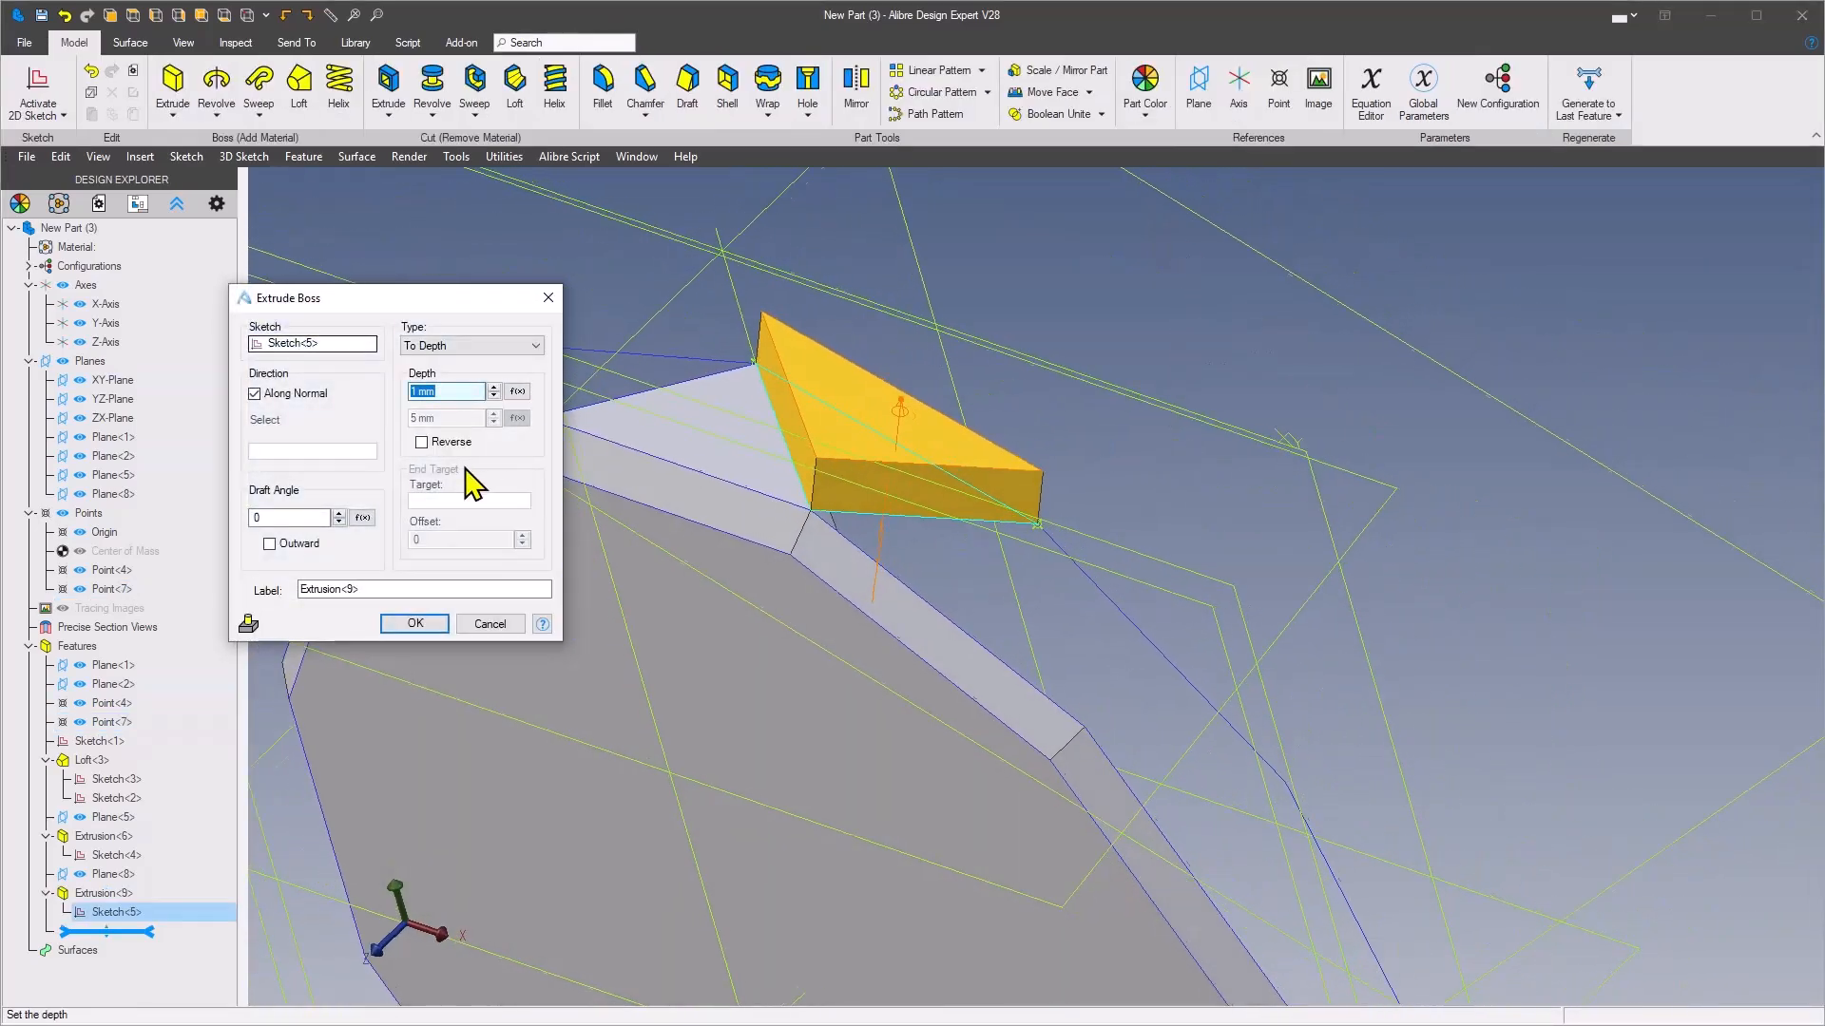
{"action": "left_click", "coordinate": [421, 443]}
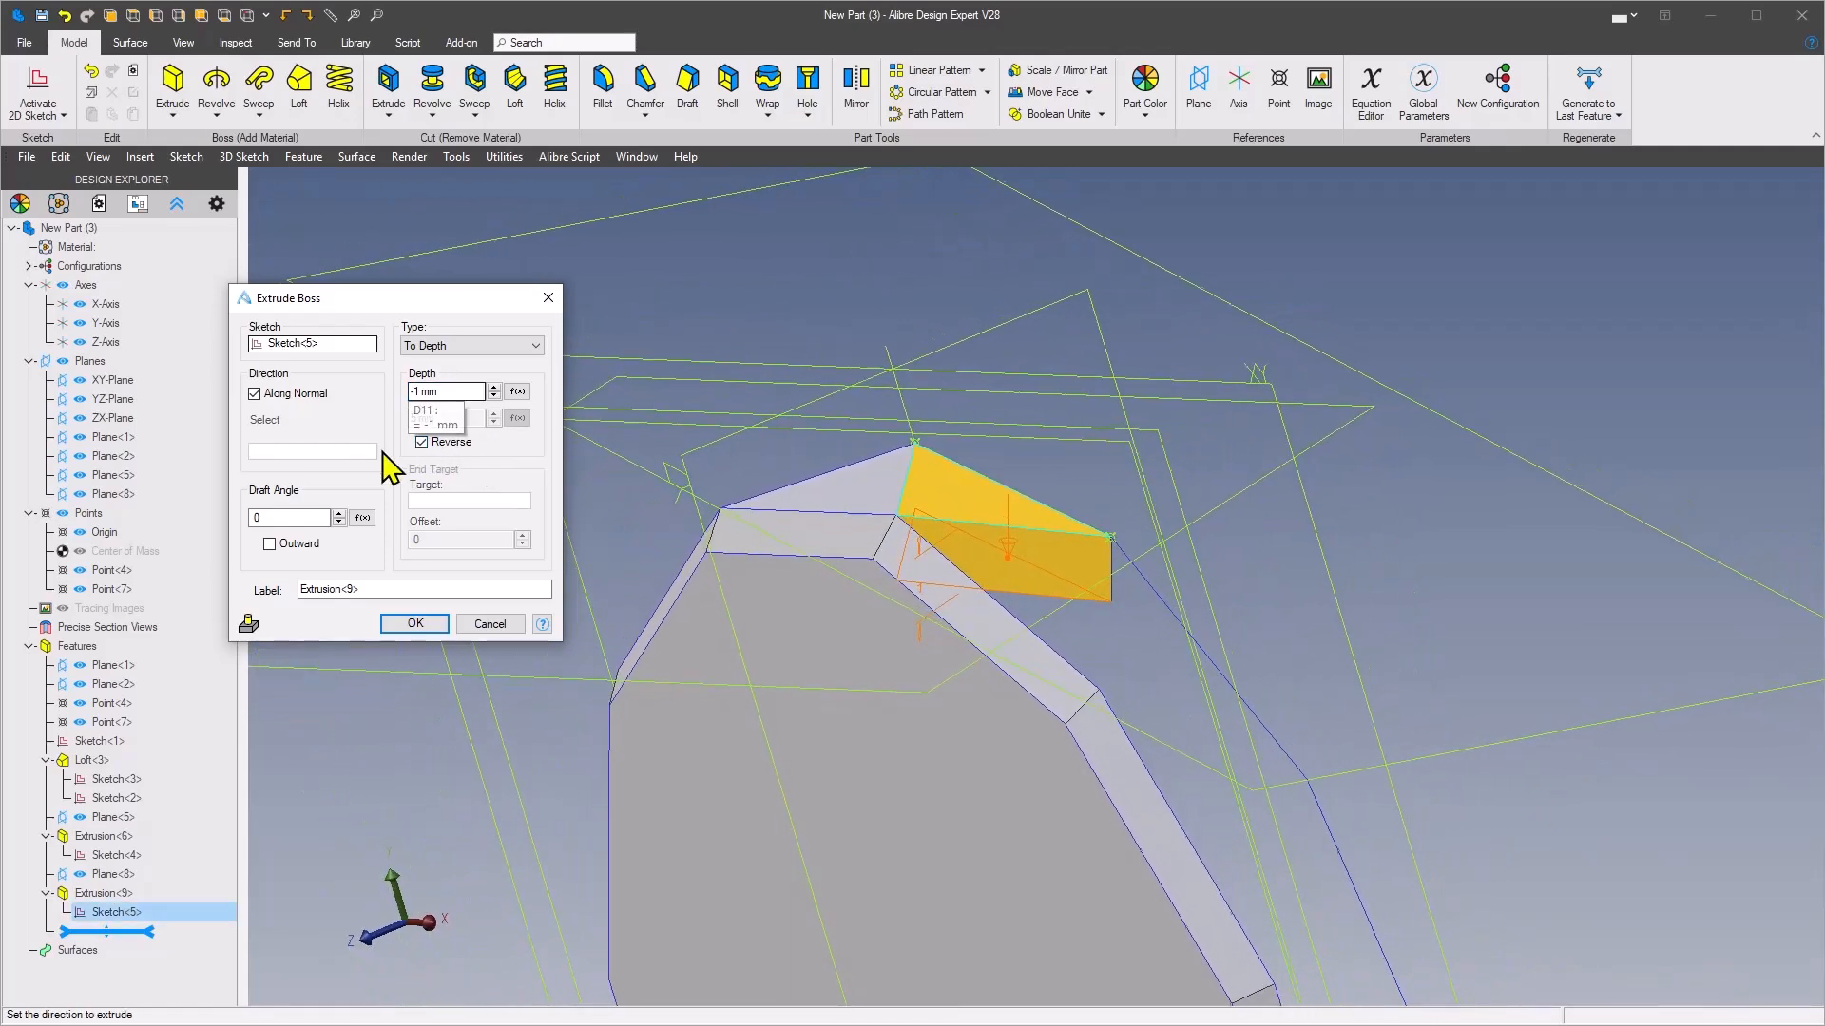
{"action": "left_click", "coordinate": [270, 517]}
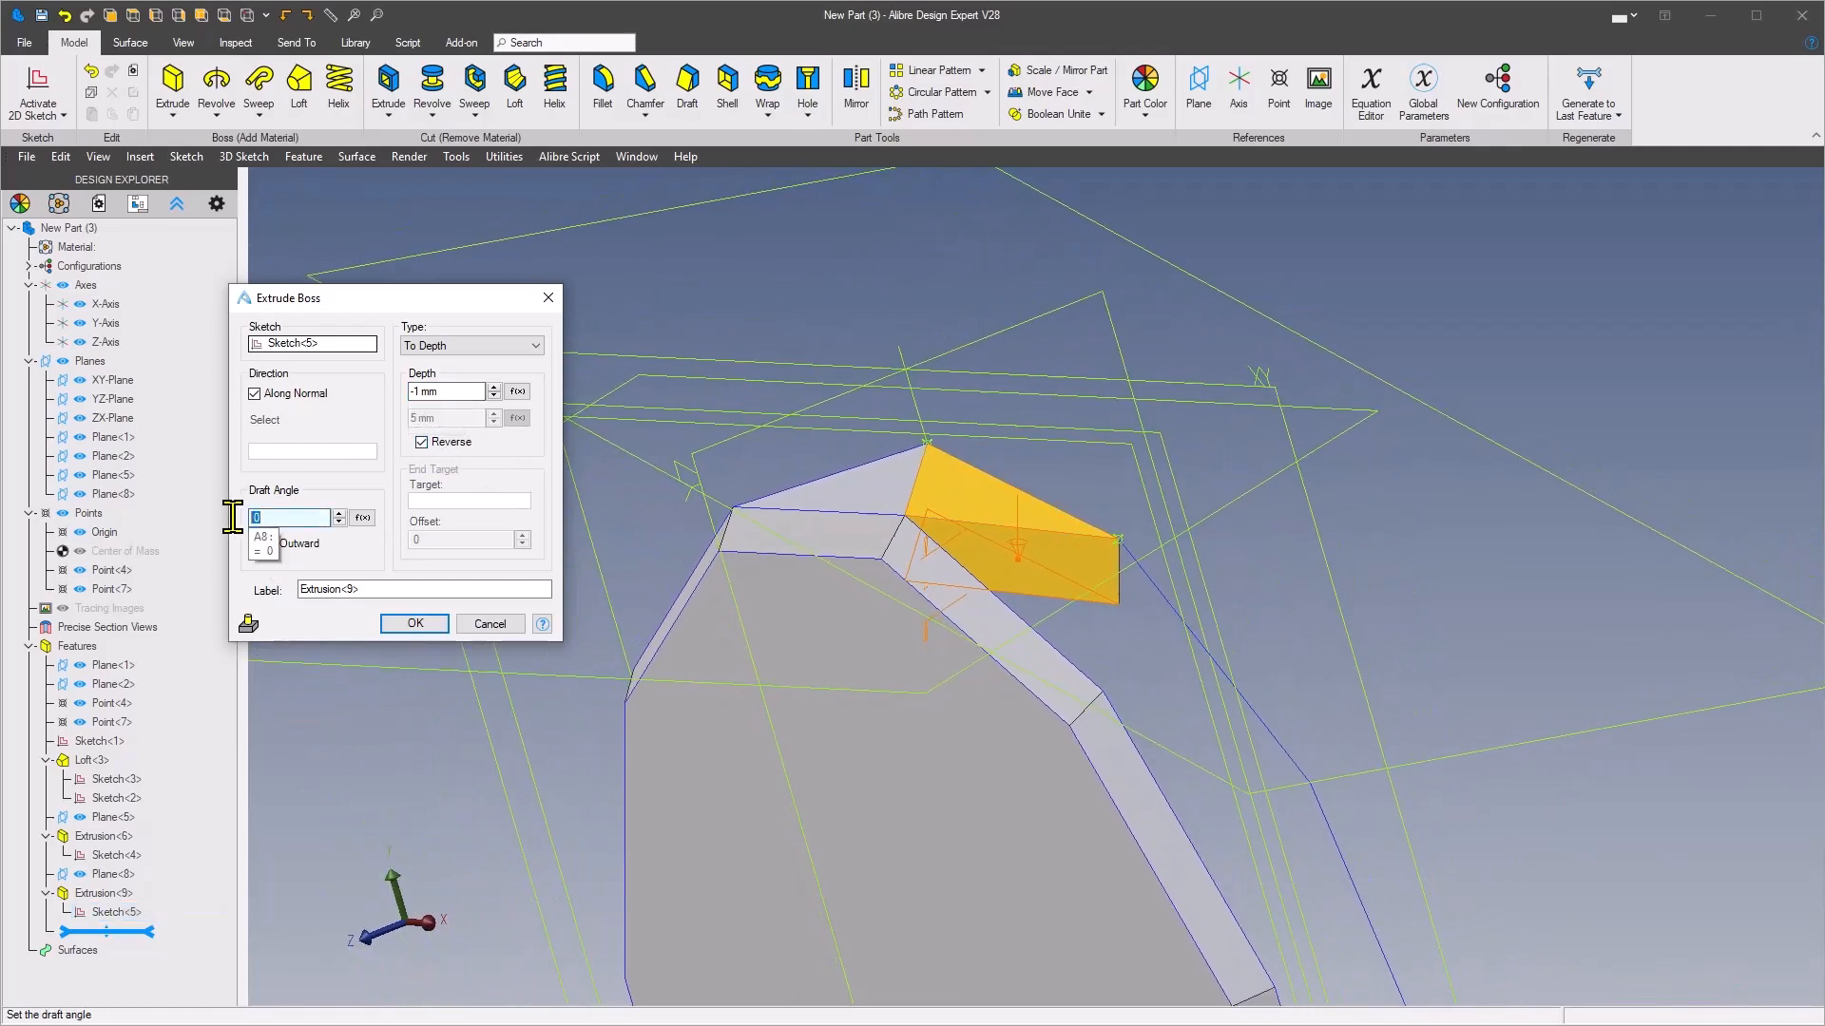
{"action": "left_click", "coordinate": [296, 541]}
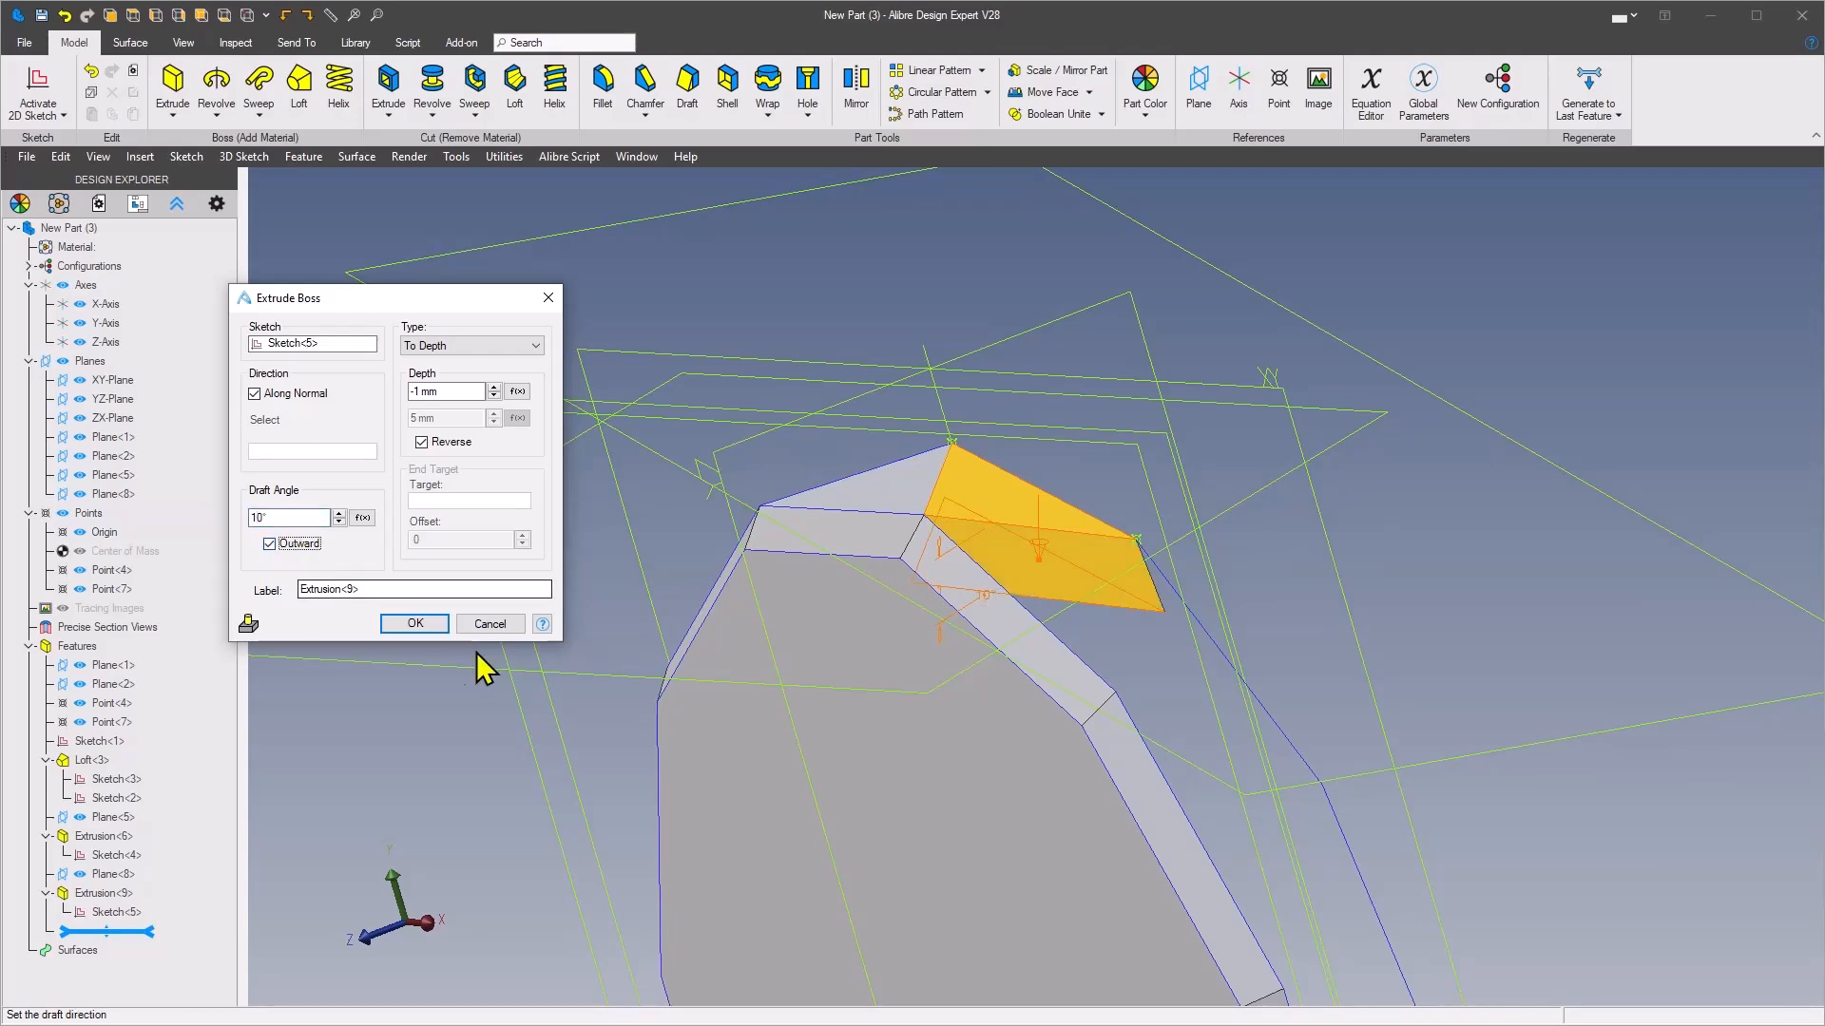
{"action": "left_click", "coordinate": [408, 627]}
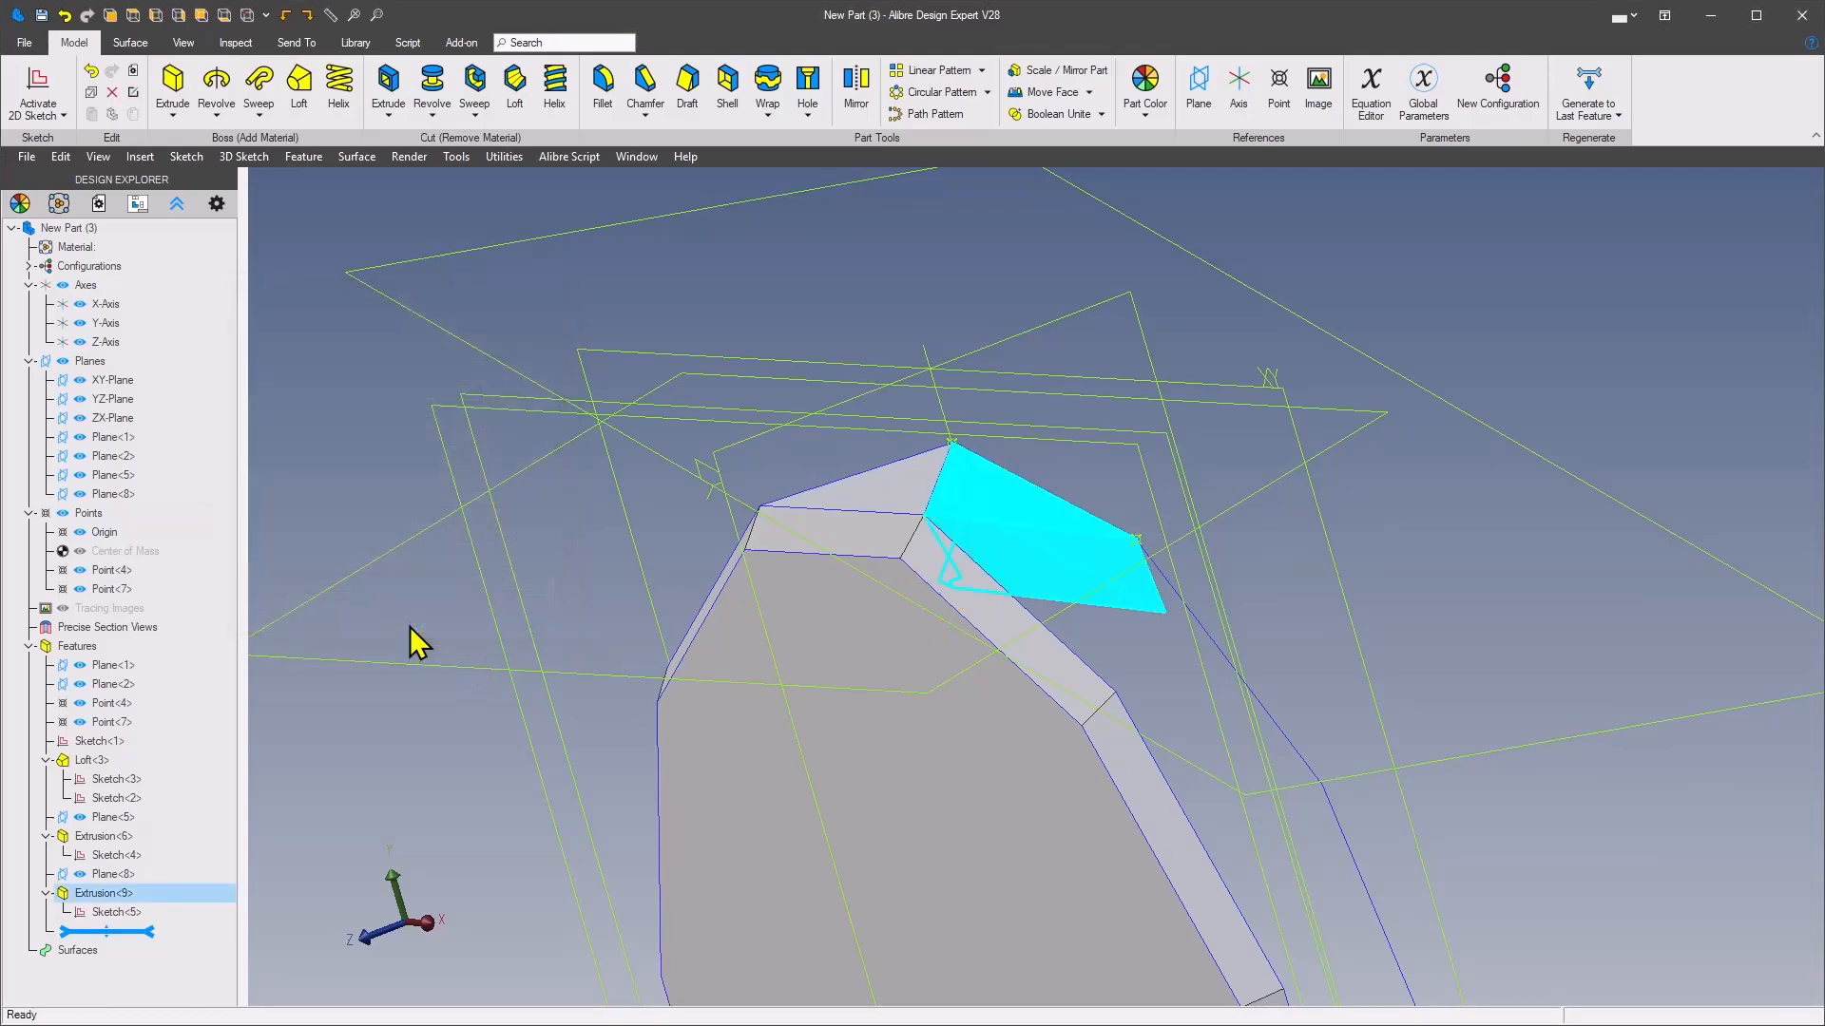
Hide the two slanted facet planes and the offset planes Plane<1> and Plane<2>
{"action": "left_click", "coordinate": [1468, 441]}
{"action": "scroll", "coordinate": [1467, 441], "scroll_direction": "down", "scroll_amount": 3}
{"action": "middle_click_drag", "start_coordinate": [1467, 441], "coordinate": [671, 367]}
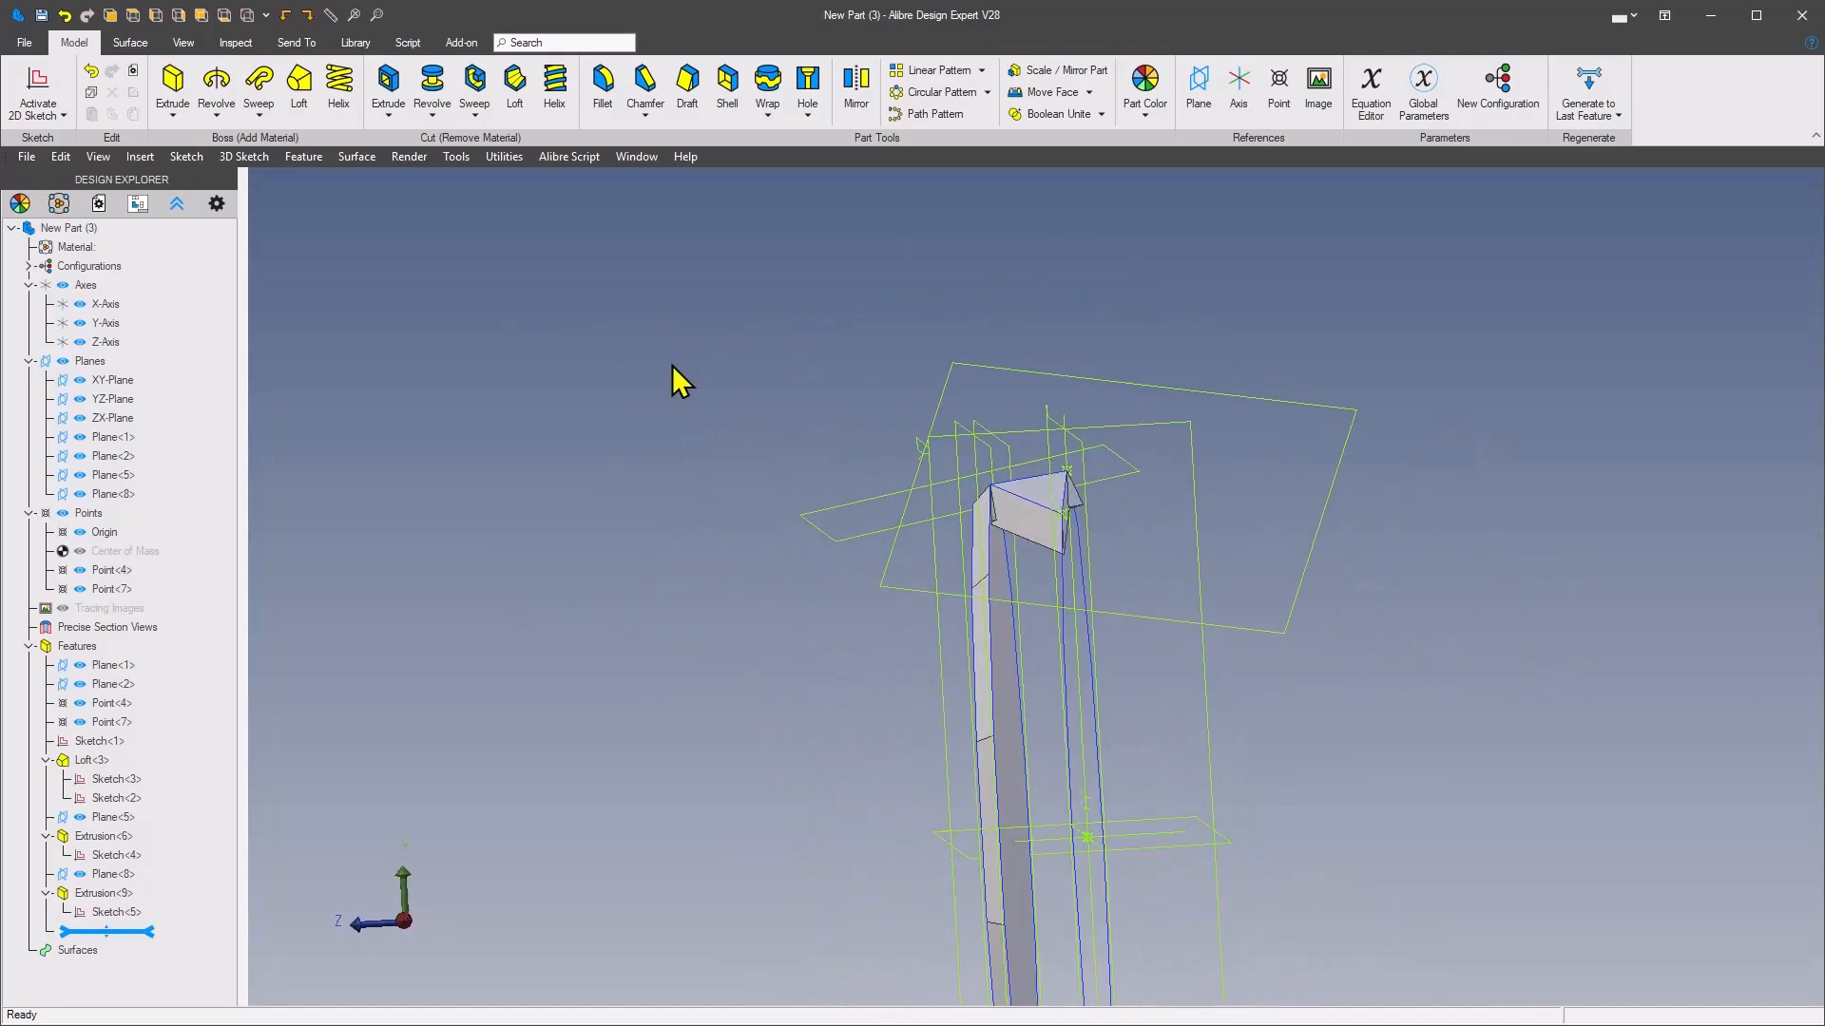
{"action": "left_click", "coordinate": [79, 817]}
{"action": "left_click", "coordinate": [81, 874]}
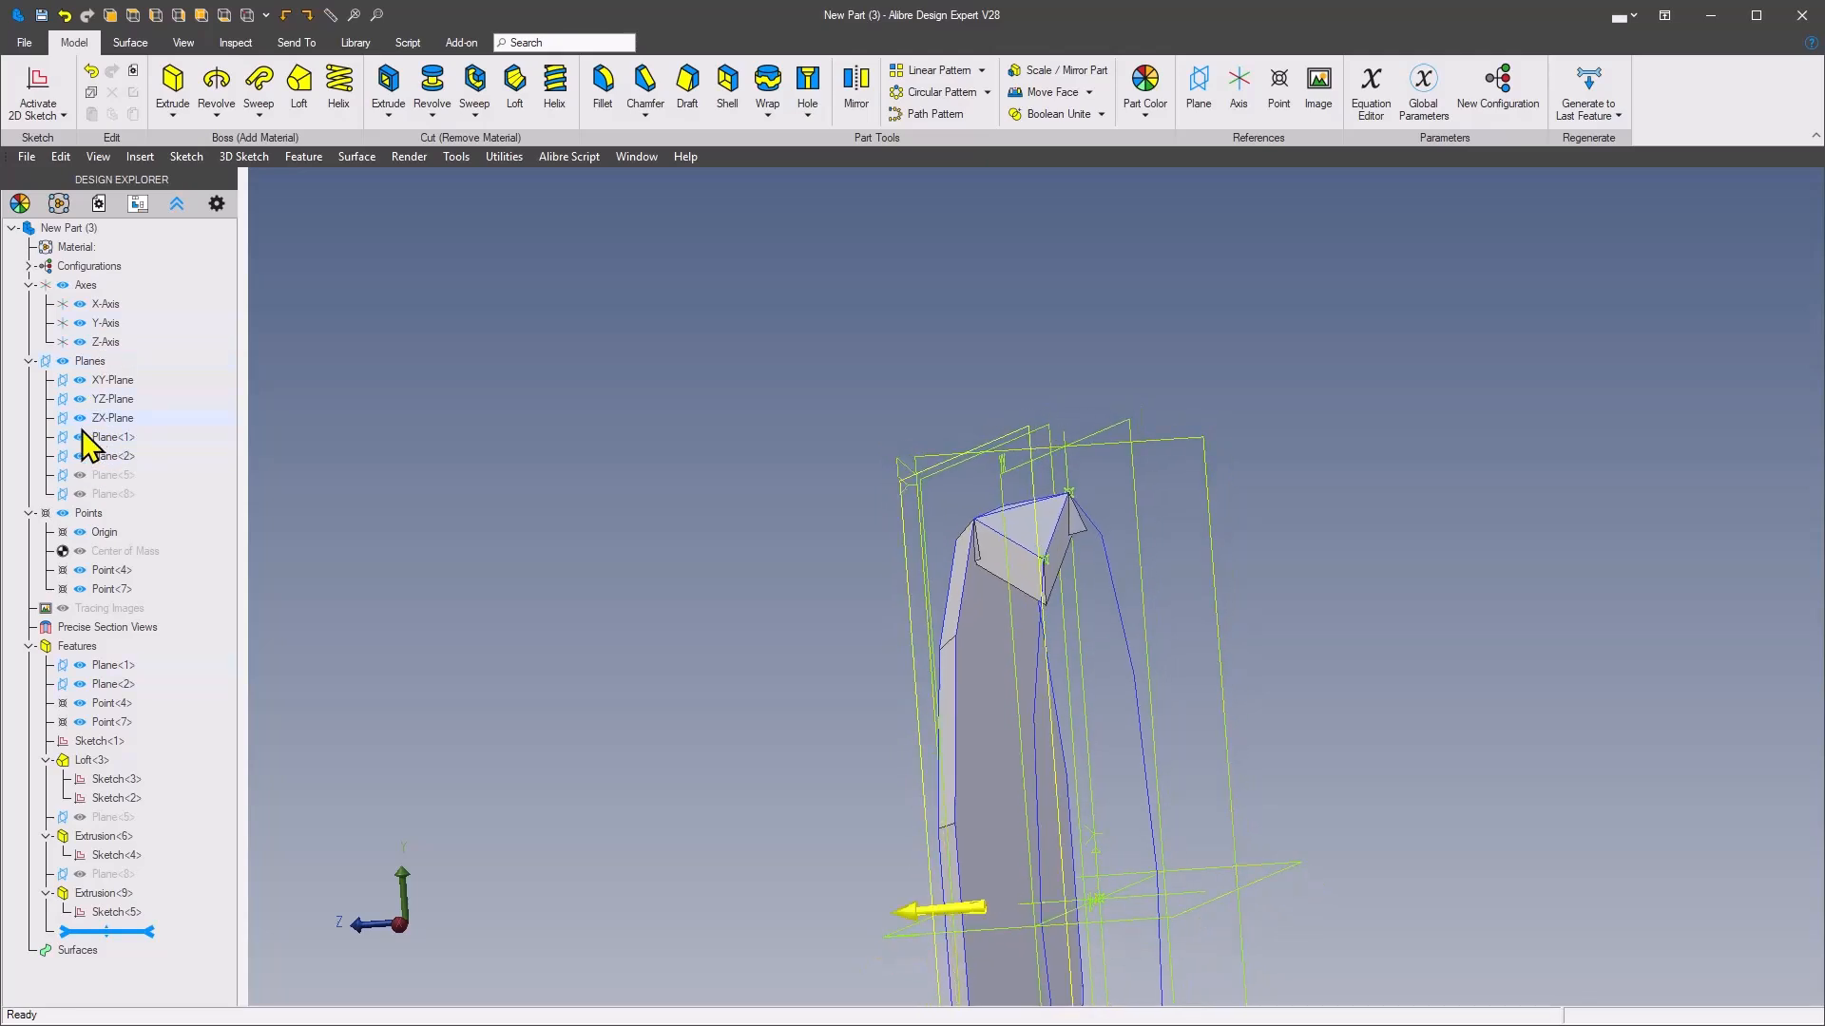
{"action": "left_click", "coordinate": [79, 456]}
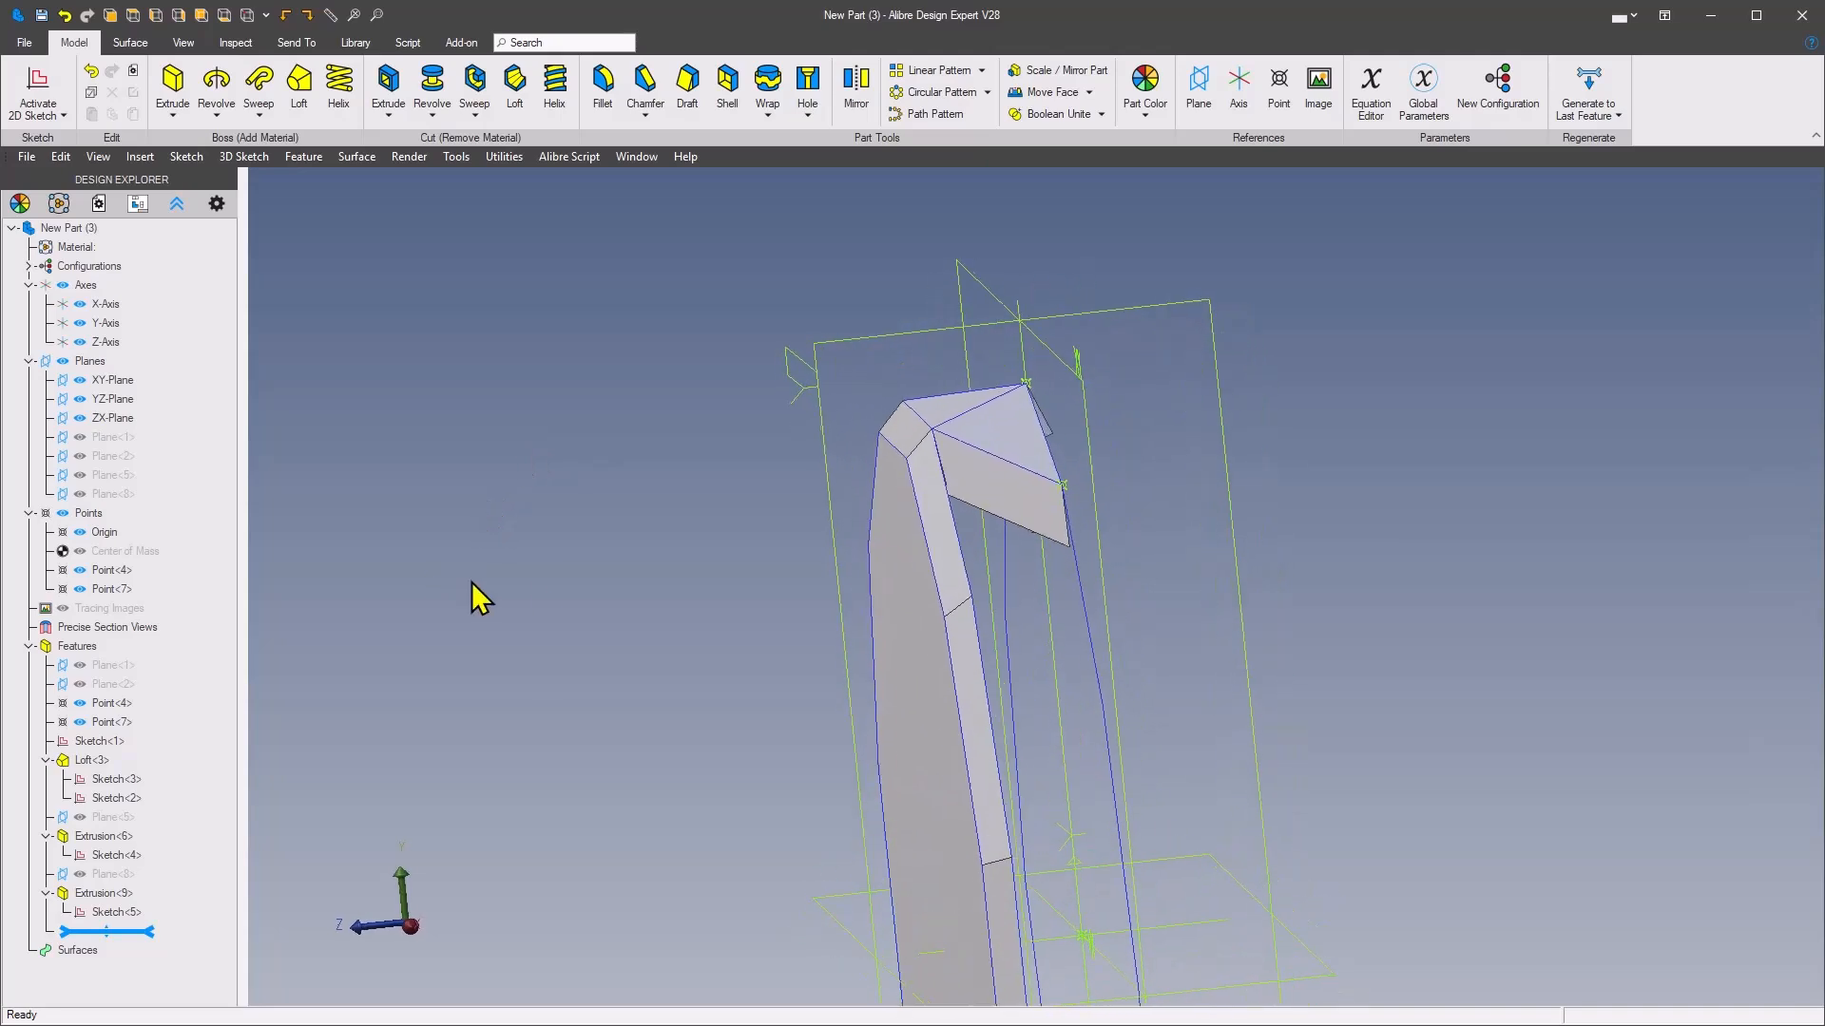
Circular-pattern both triangular facet extrusions into 12 equally spaced instances around the Z-Axis
{"action": "left_click", "coordinate": [916, 93]}
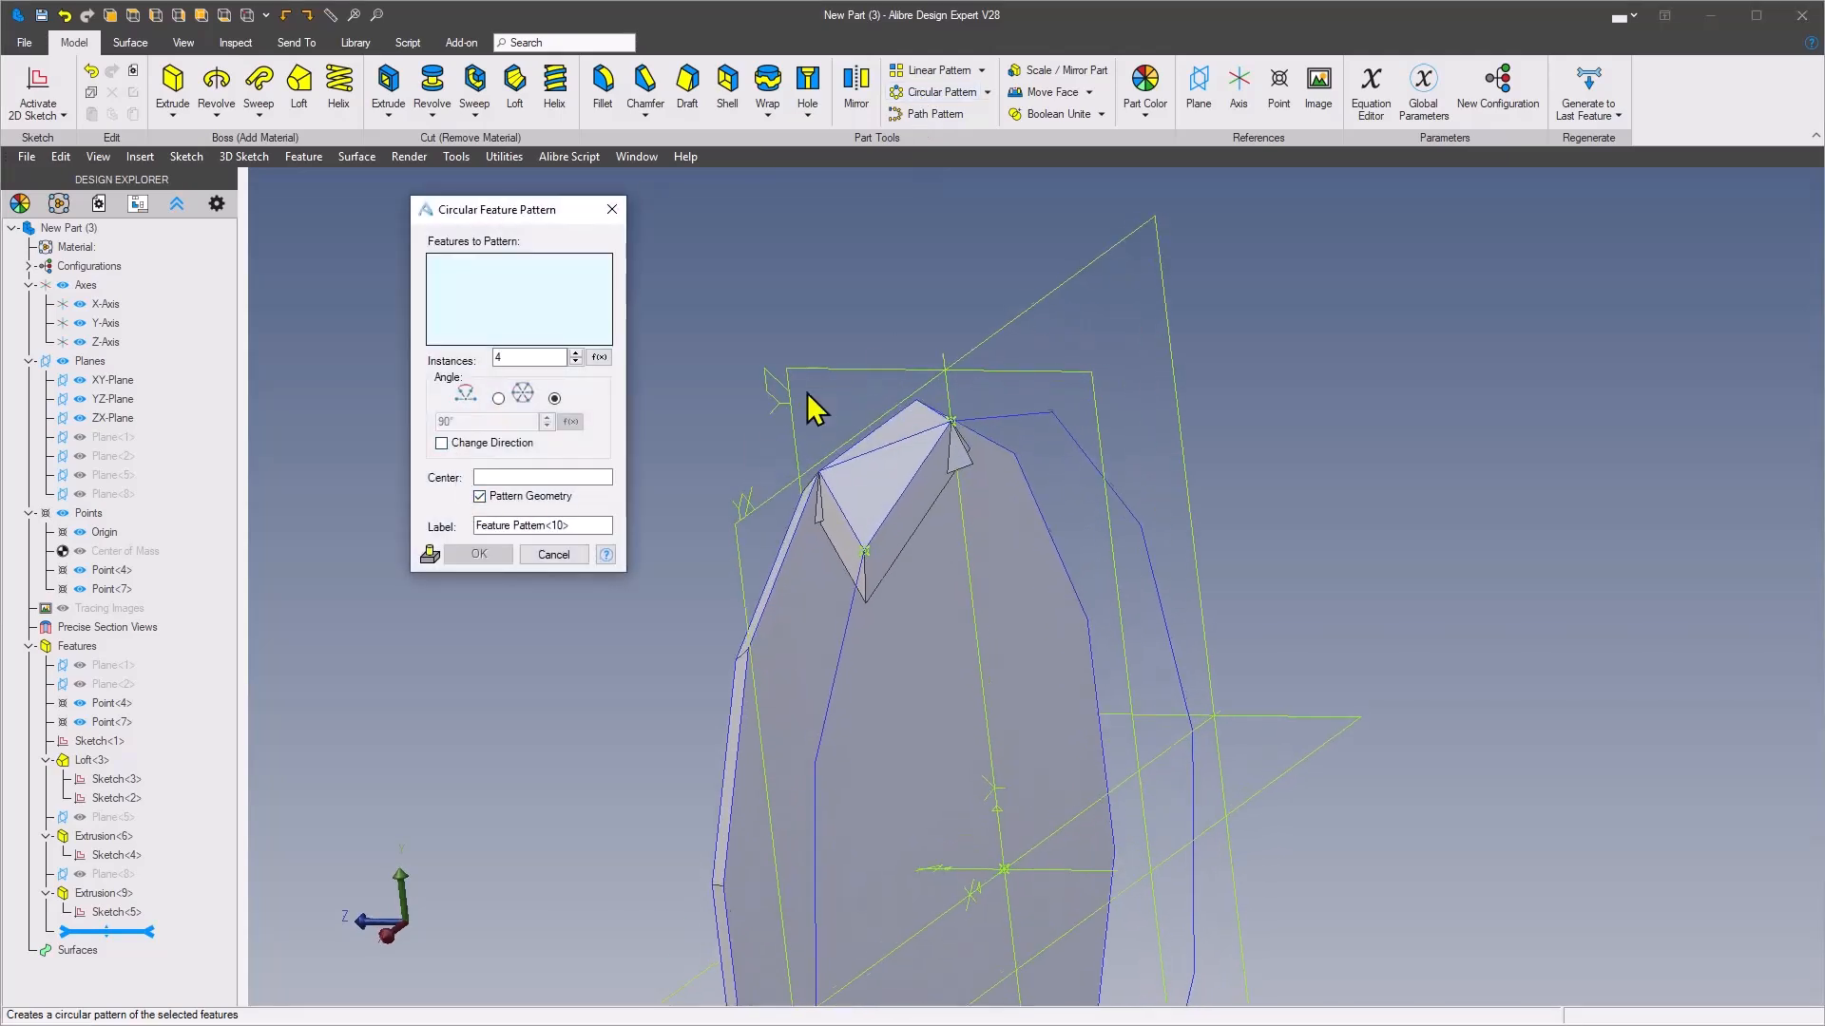
{"action": "left_click", "coordinate": [891, 499]}
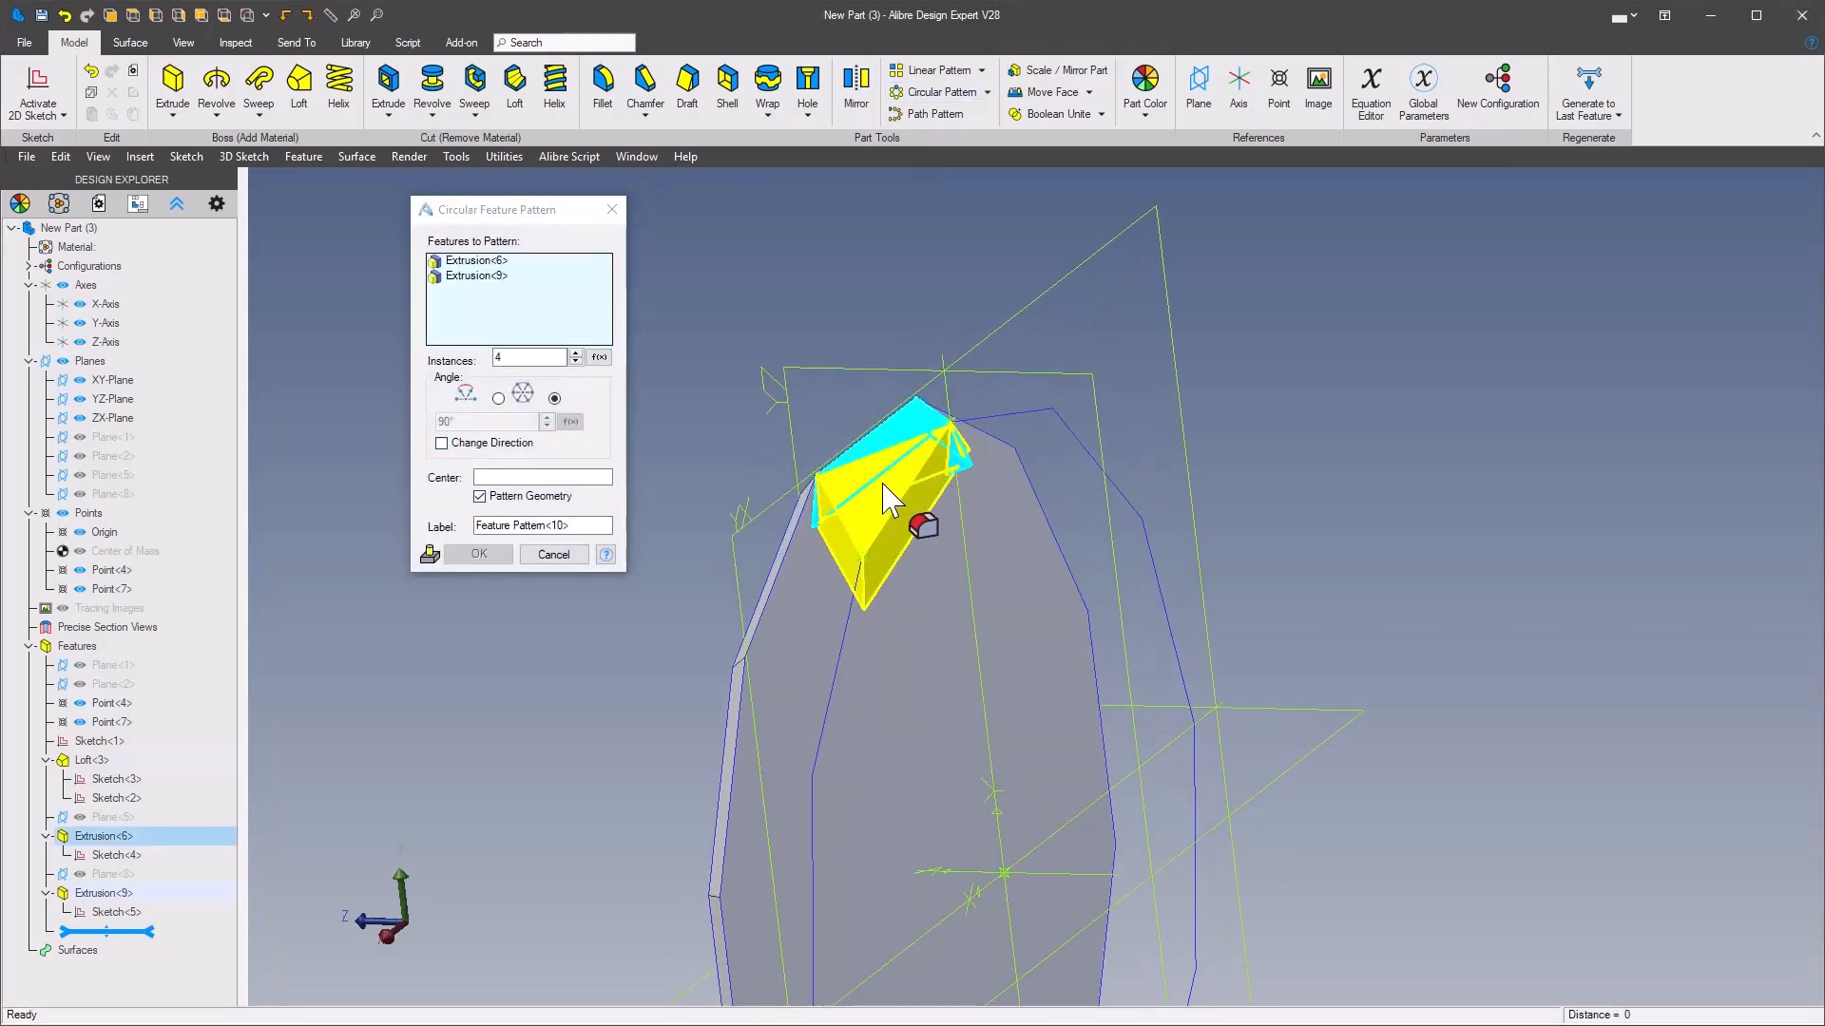
{"action": "left_click", "coordinate": [554, 358]}
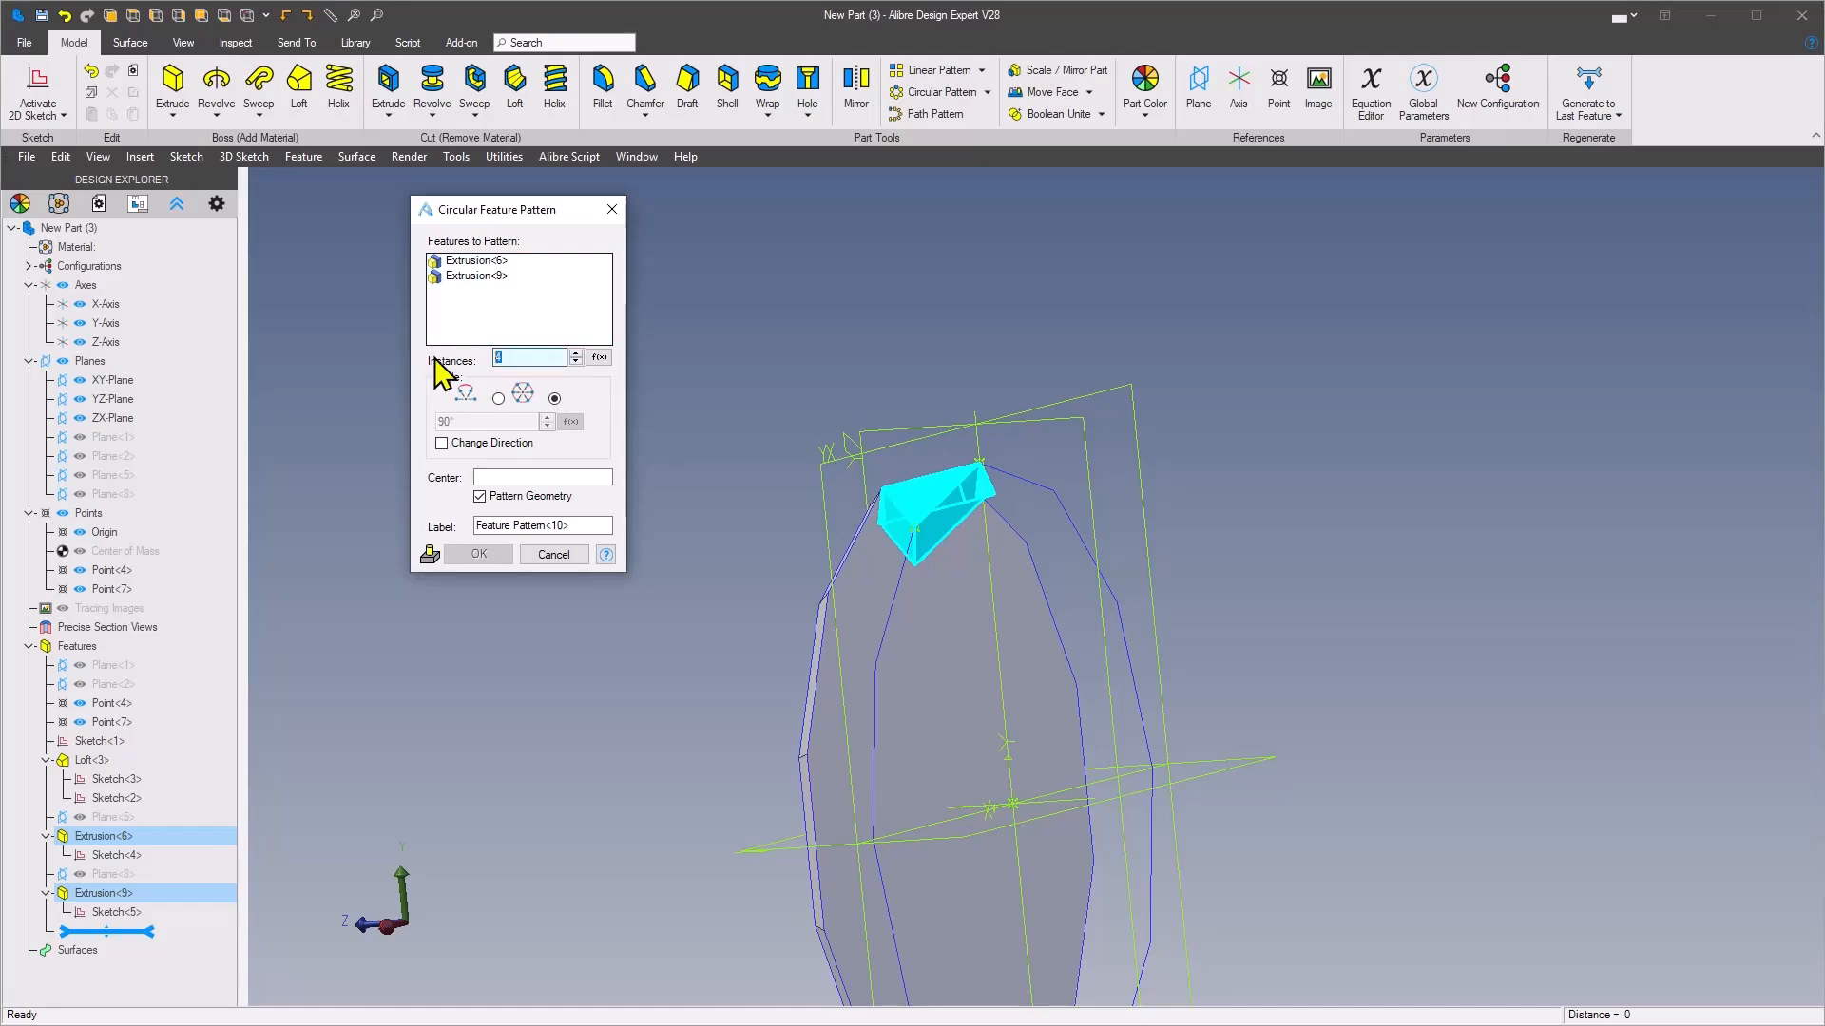
{"action": "left_click", "coordinate": [522, 478]}
{"action": "left_click", "coordinate": [1046, 700]}
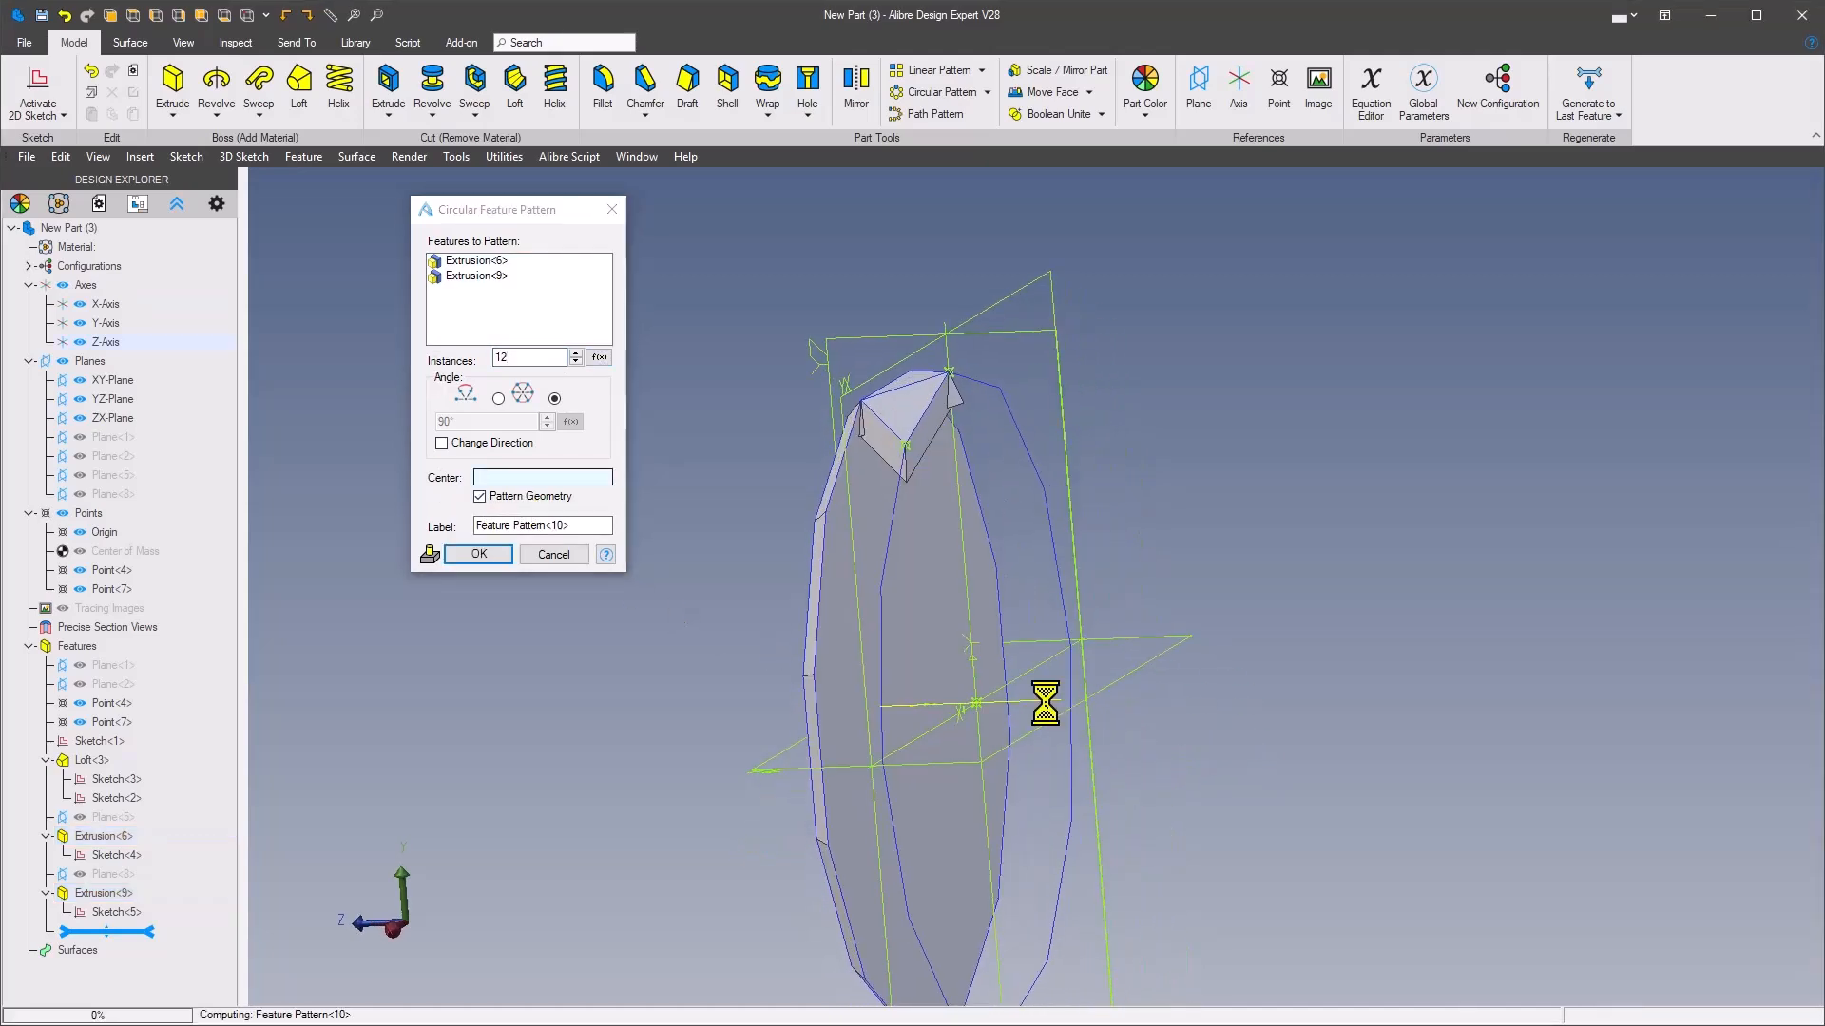
{"action": "left_click", "coordinate": [493, 561]}
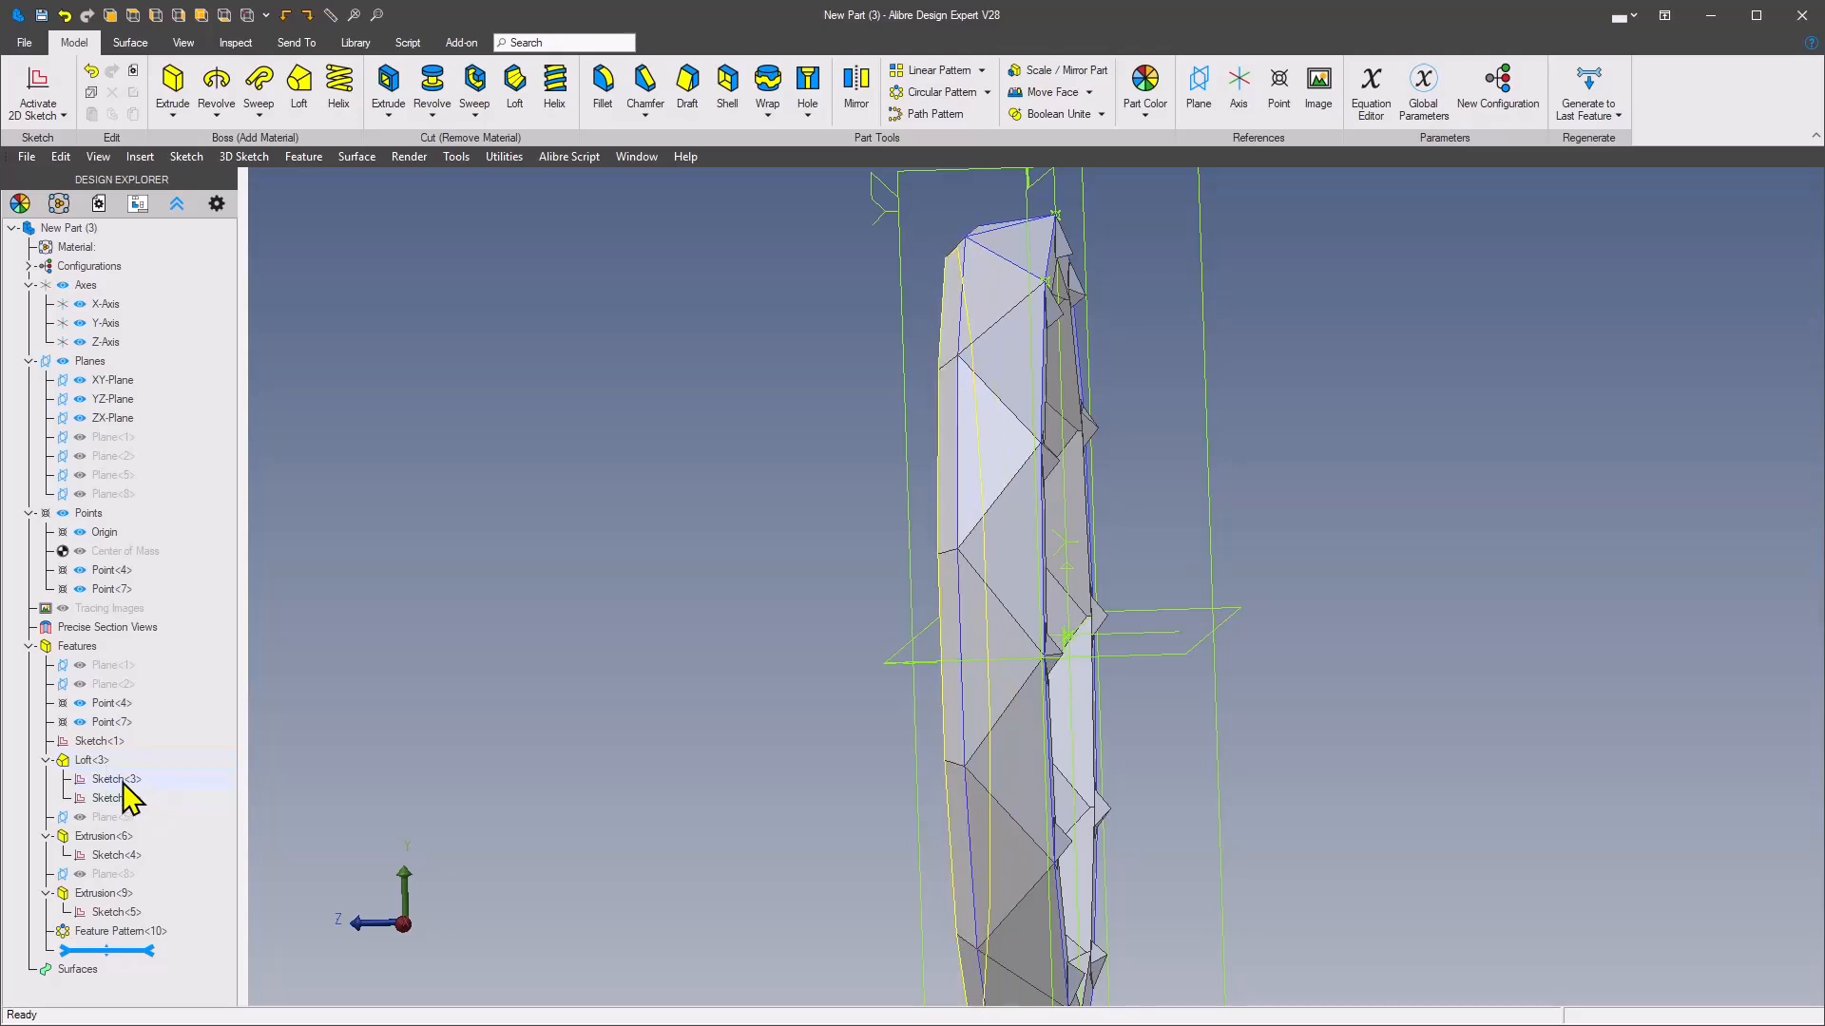
Show Plane<1> and Plane<2> again and start a 2D sketch on Plane<1>
{"action": "left_click", "coordinate": [120, 779]}
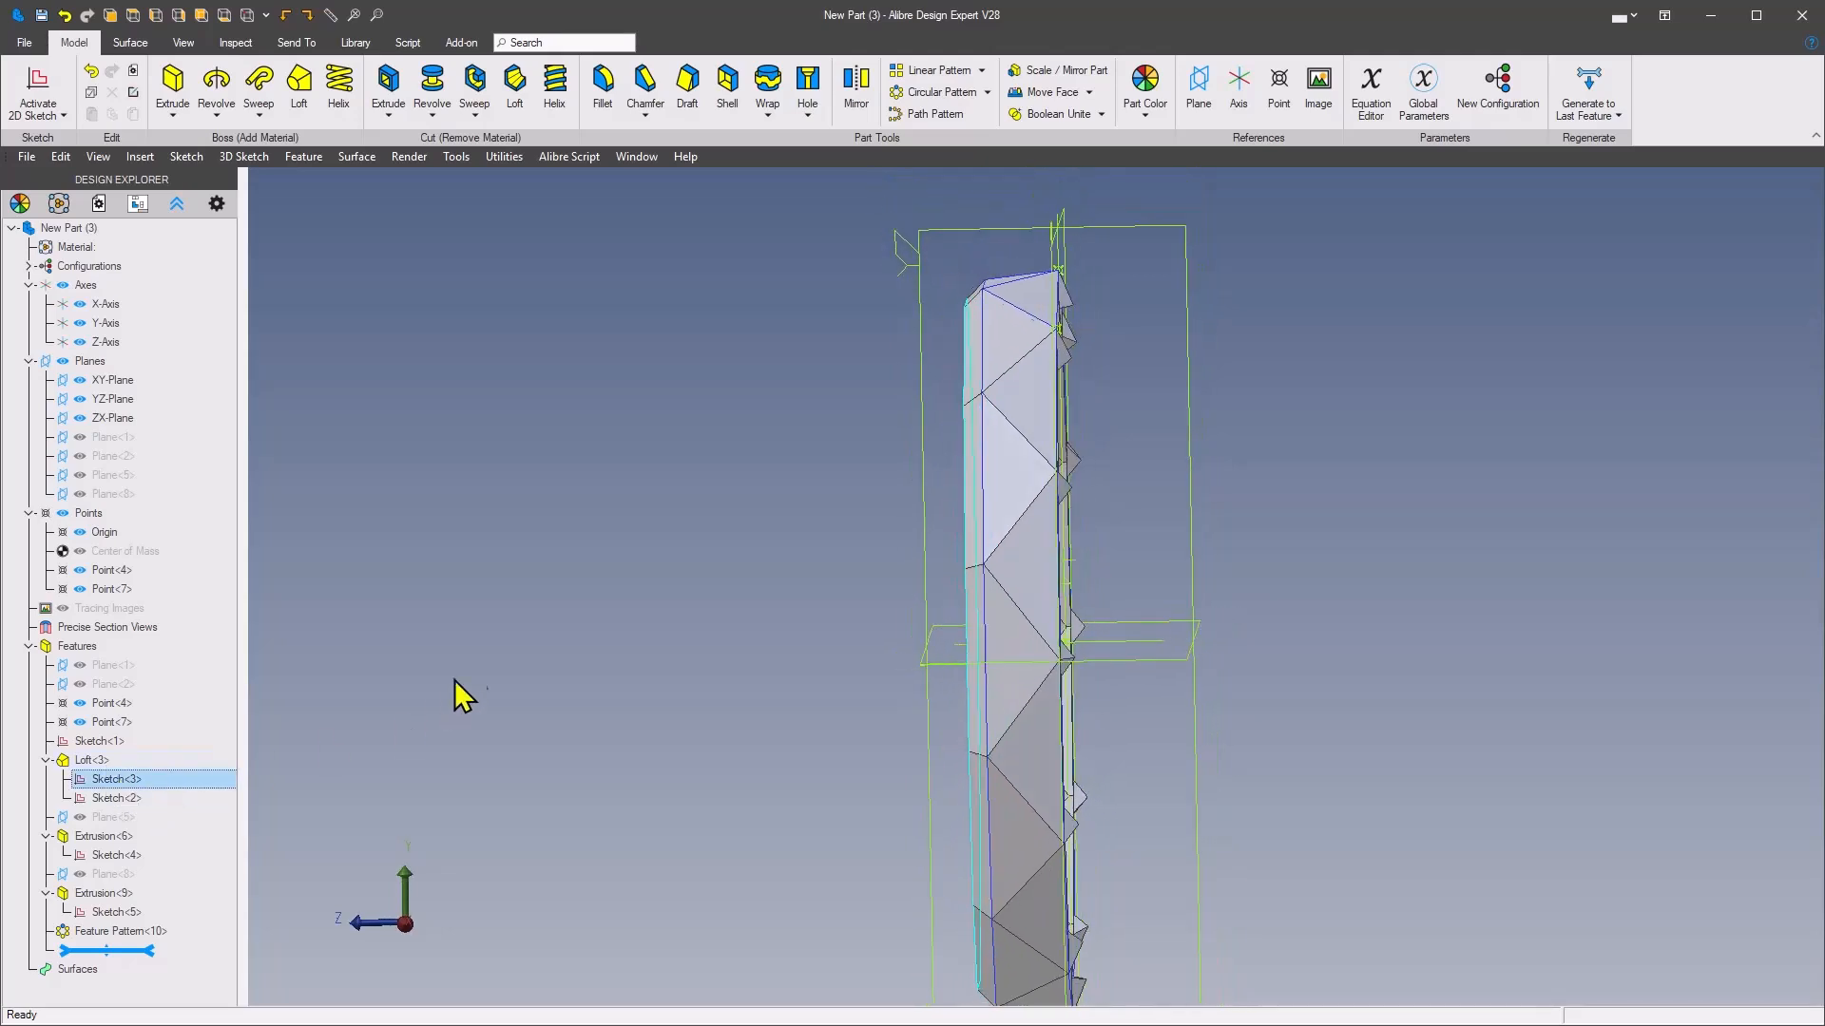
{"action": "left_click", "coordinate": [513, 577]}
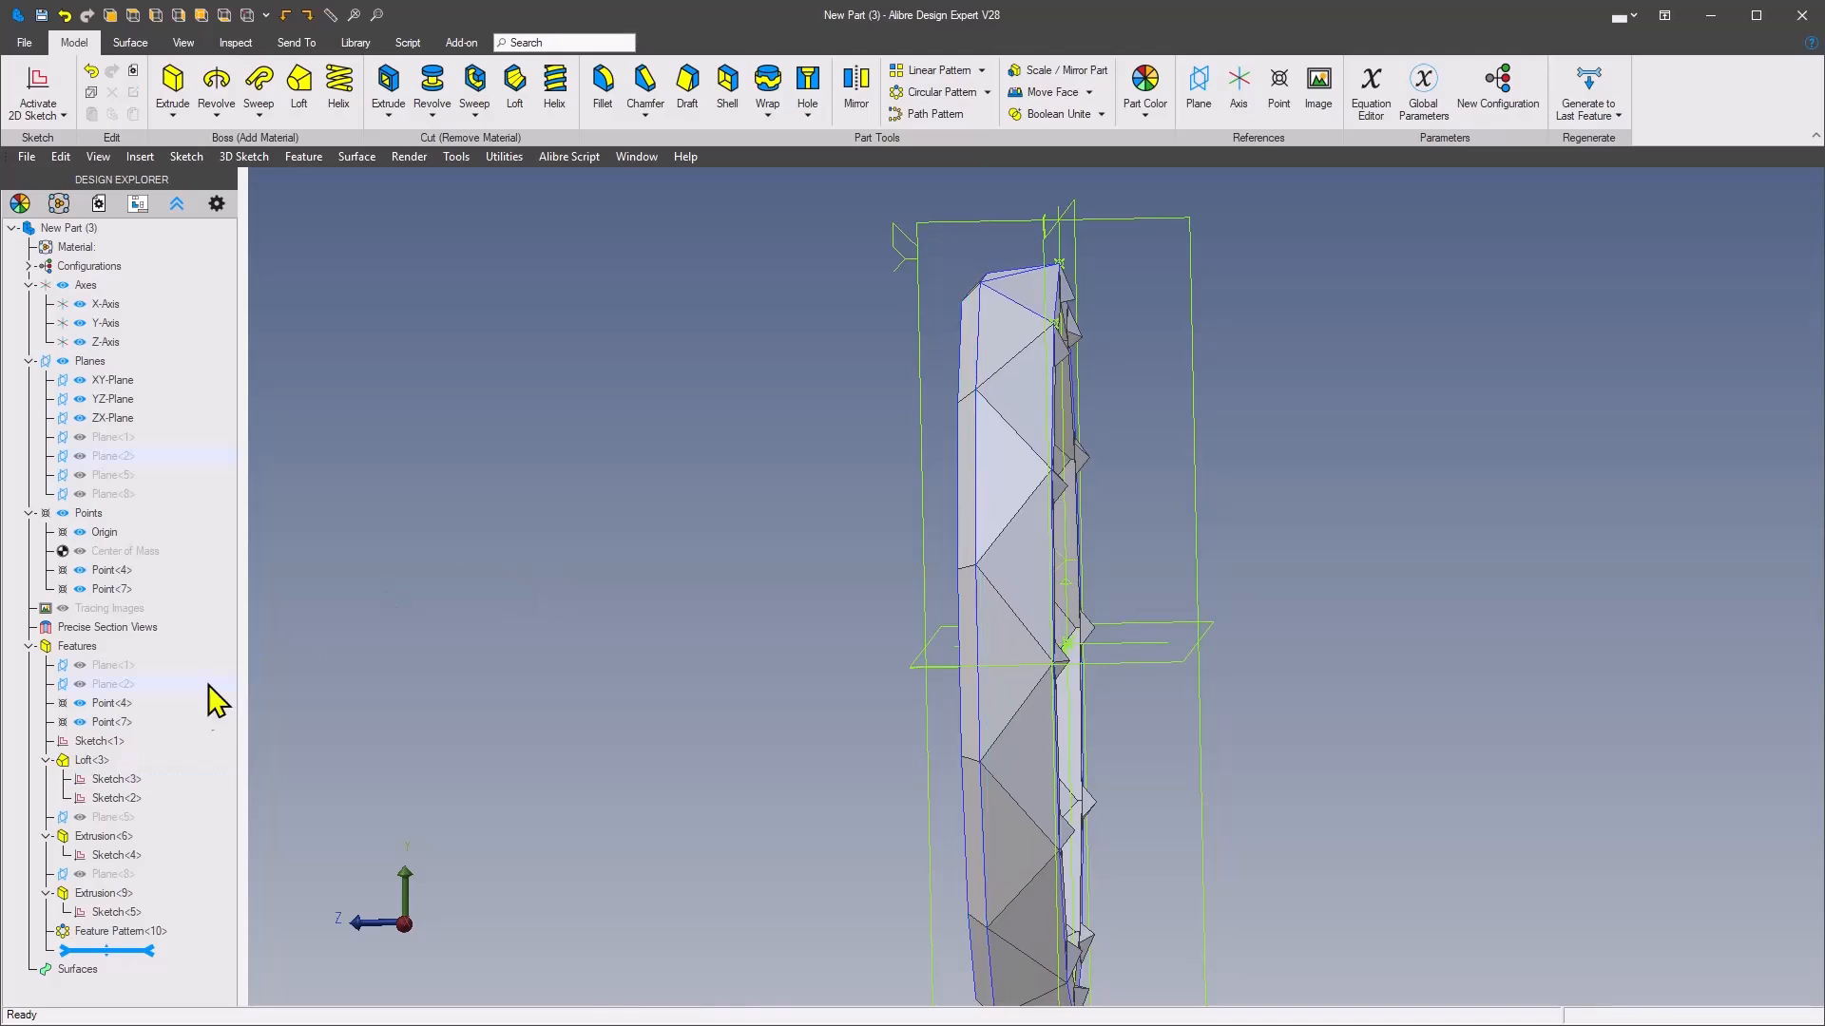
{"action": "left_click", "coordinate": [80, 666]}
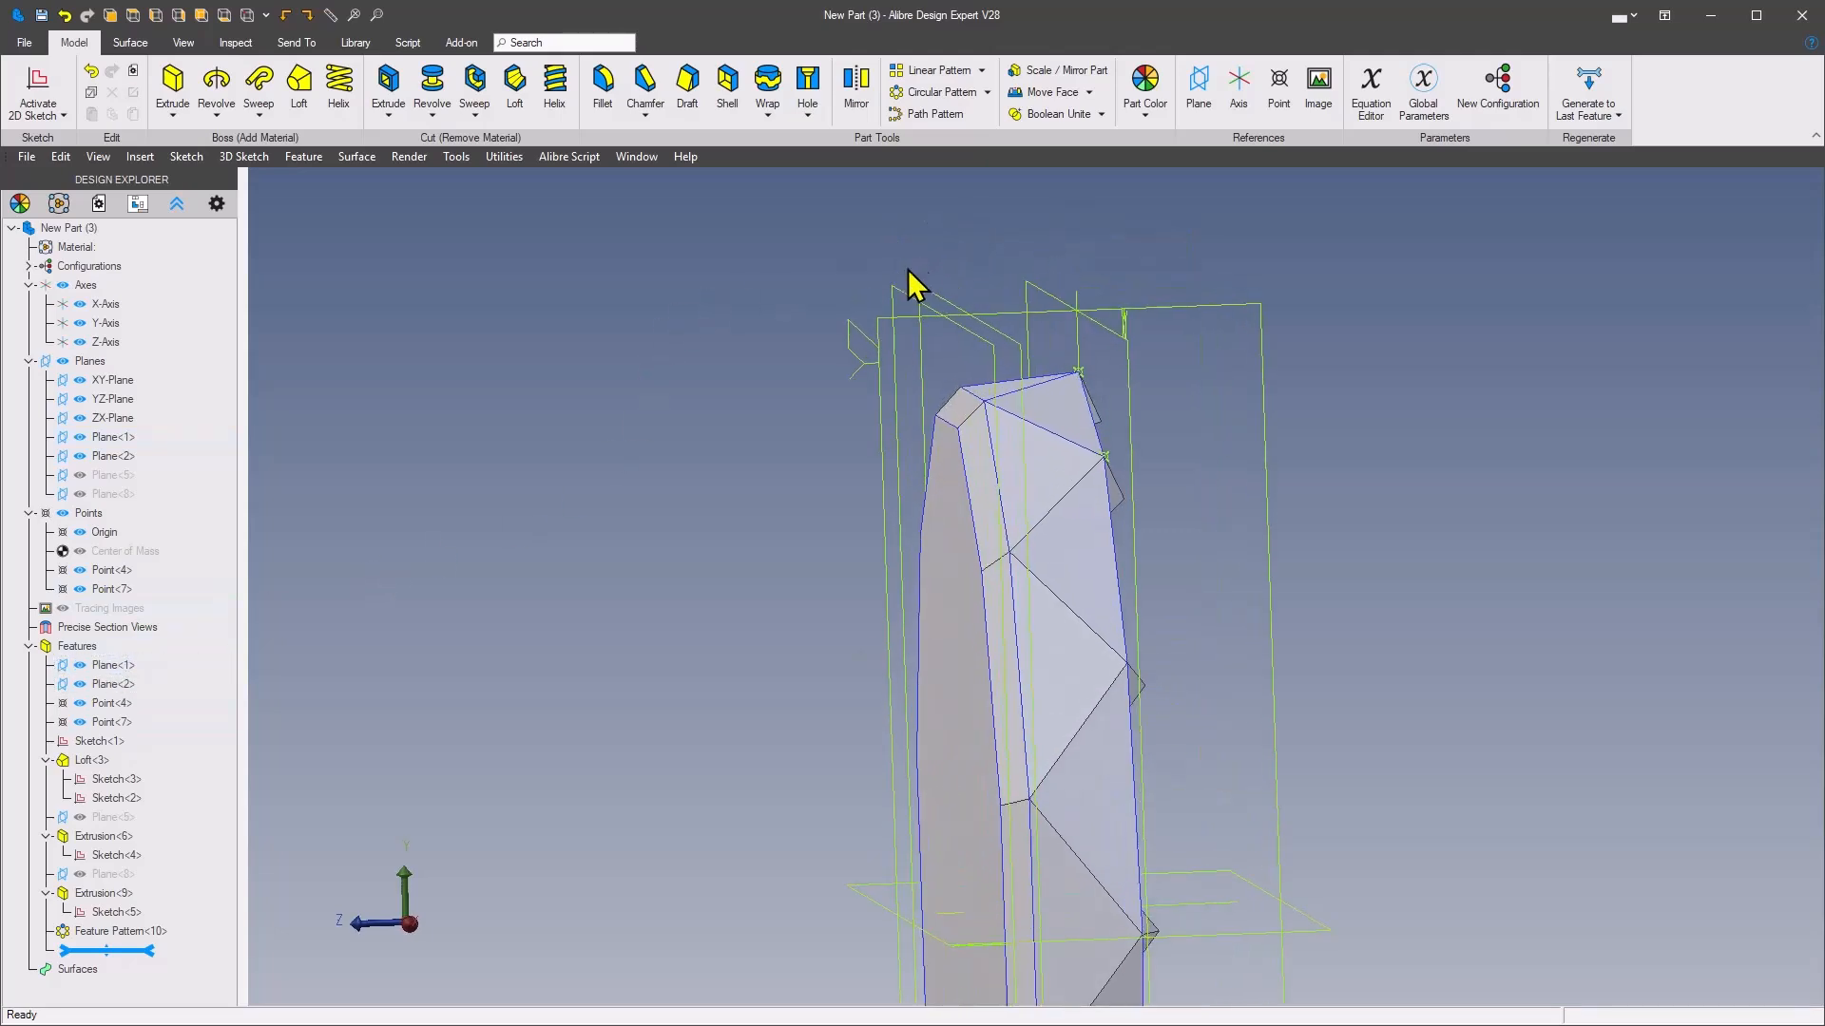
{"action": "right_click", "coordinate": [897, 290]}
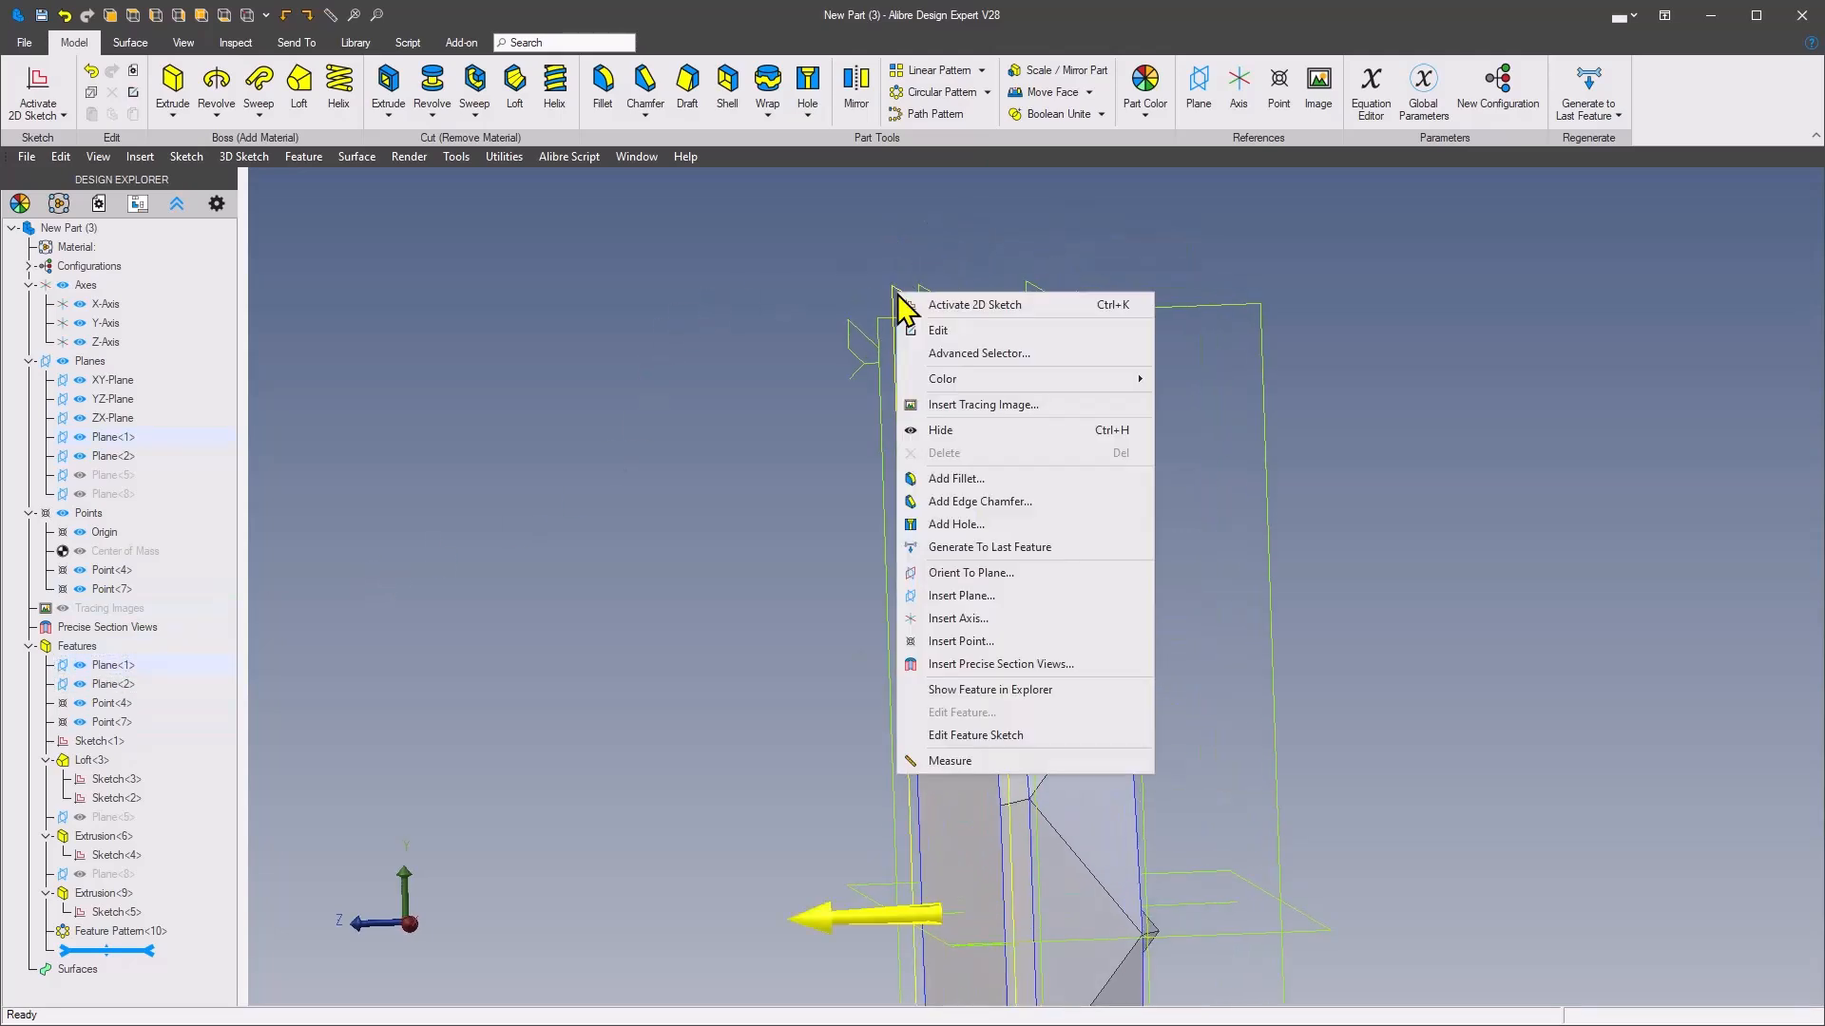
{"action": "left_click", "coordinate": [974, 306]}
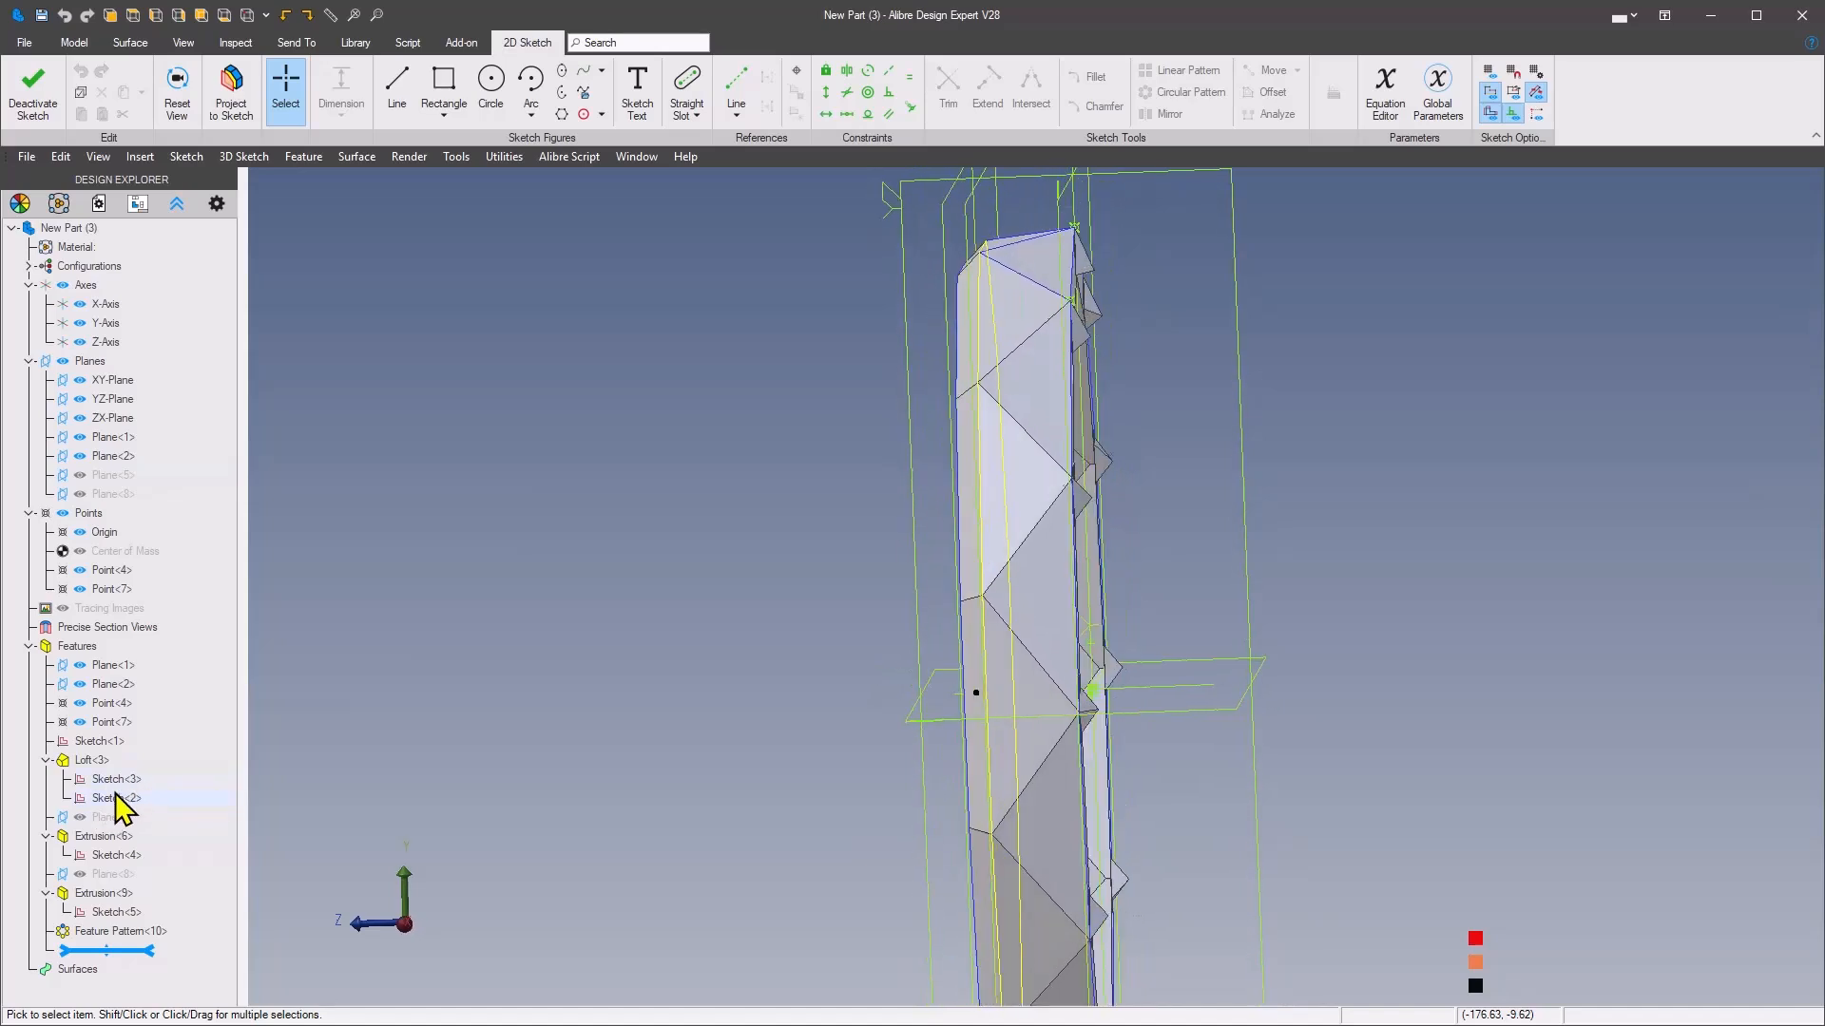
Project the loft's Sketch<3> polygon into the new sketch, keeping its figure type and maintaining association to the source
{"action": "left_click", "coordinate": [233, 90]}
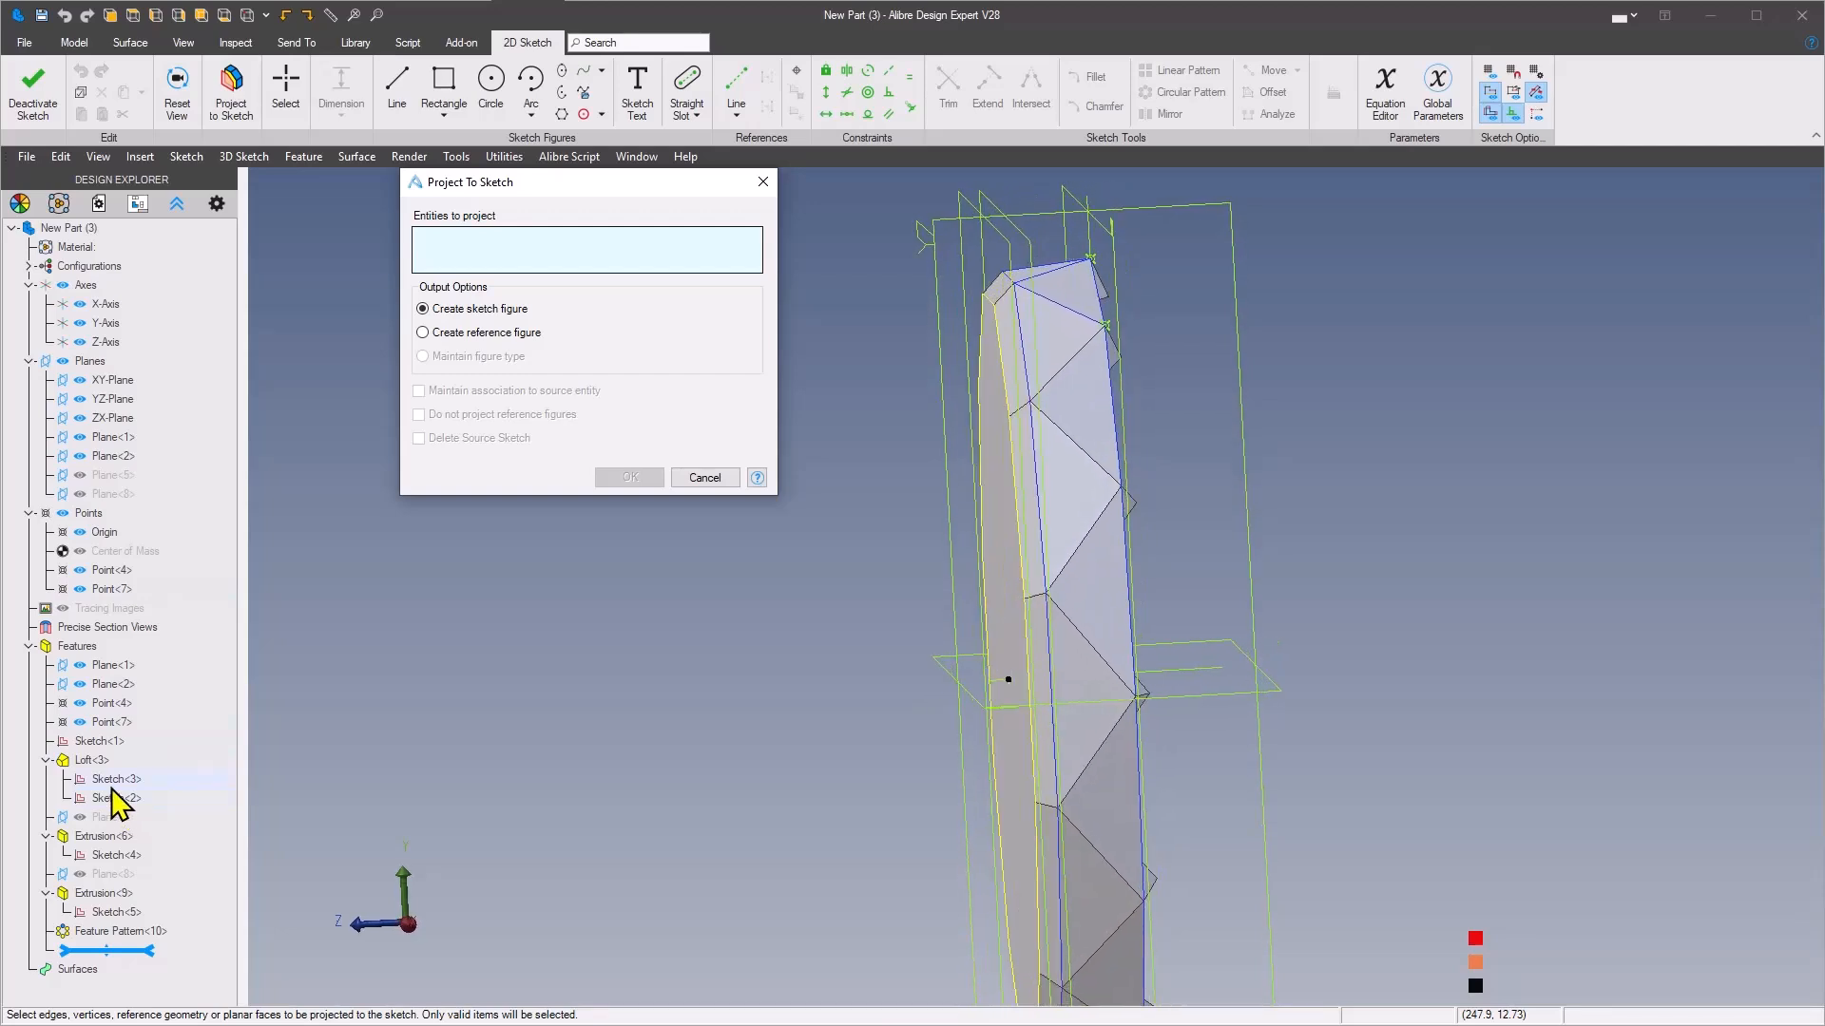
{"action": "left_click", "coordinate": [107, 780]}
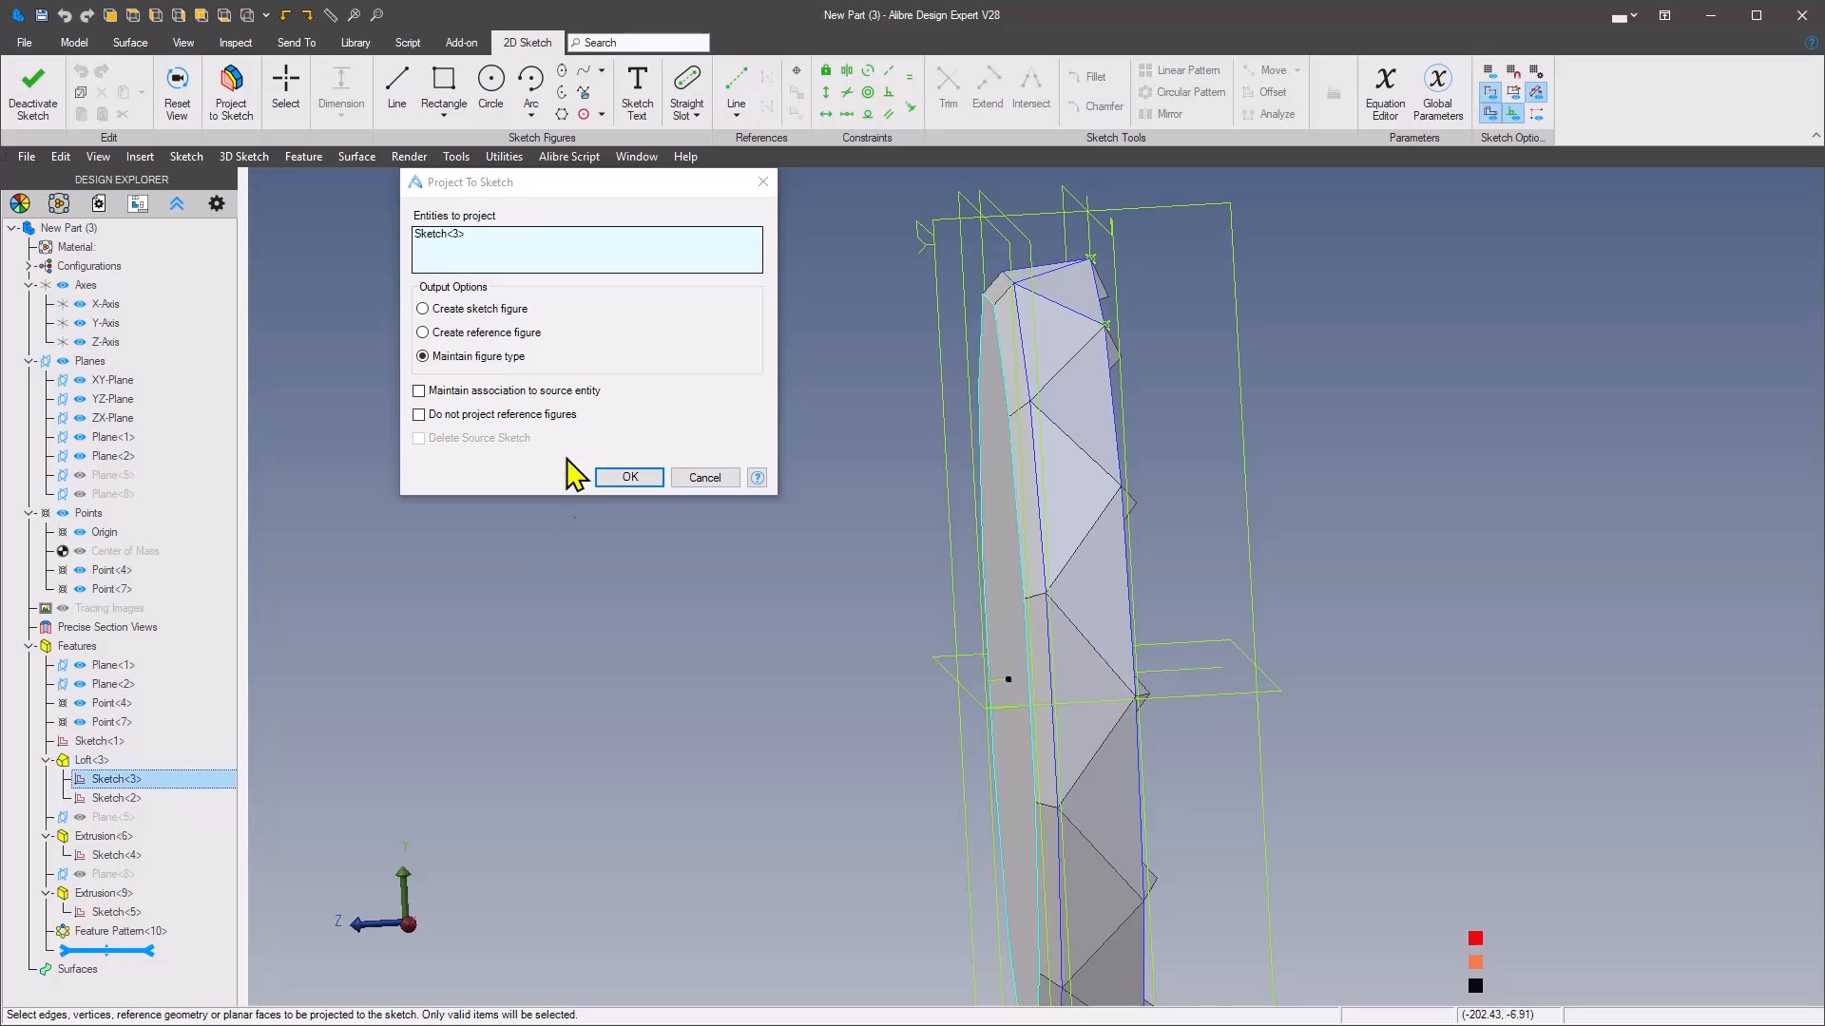
{"action": "left_click", "coordinate": [418, 390]}
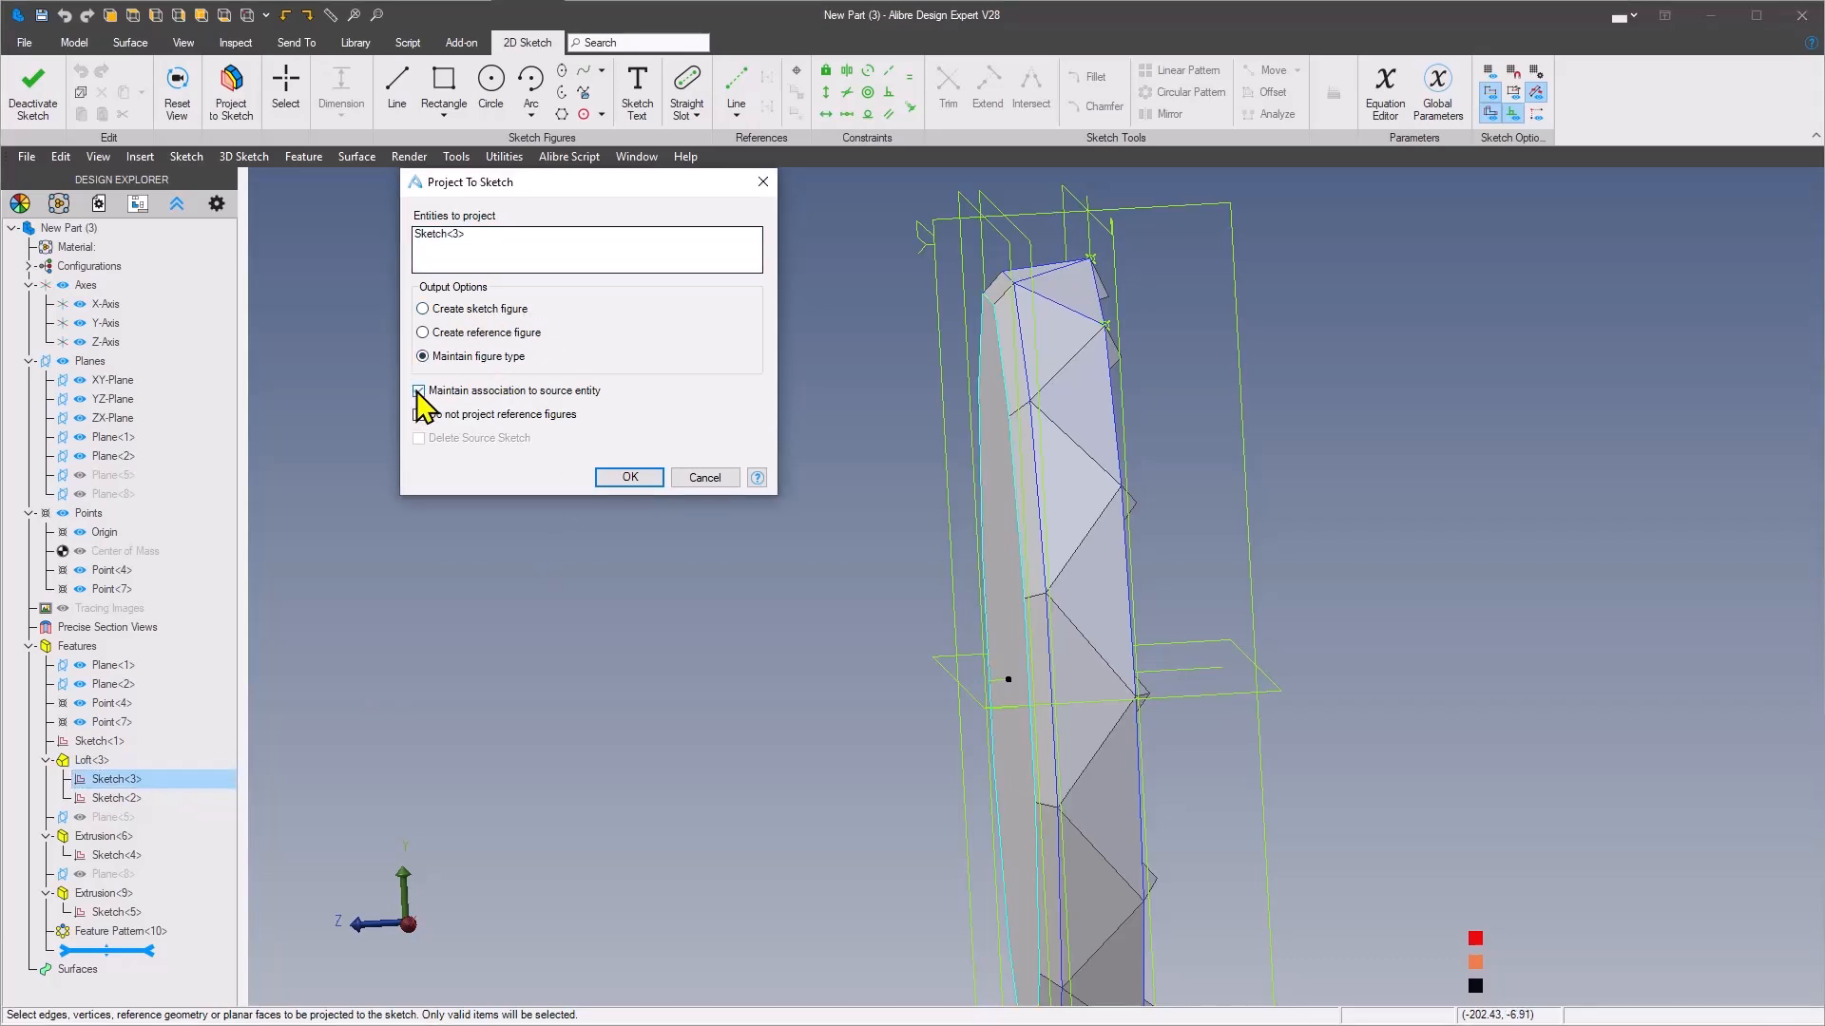
{"action": "left_click", "coordinate": [630, 478]}
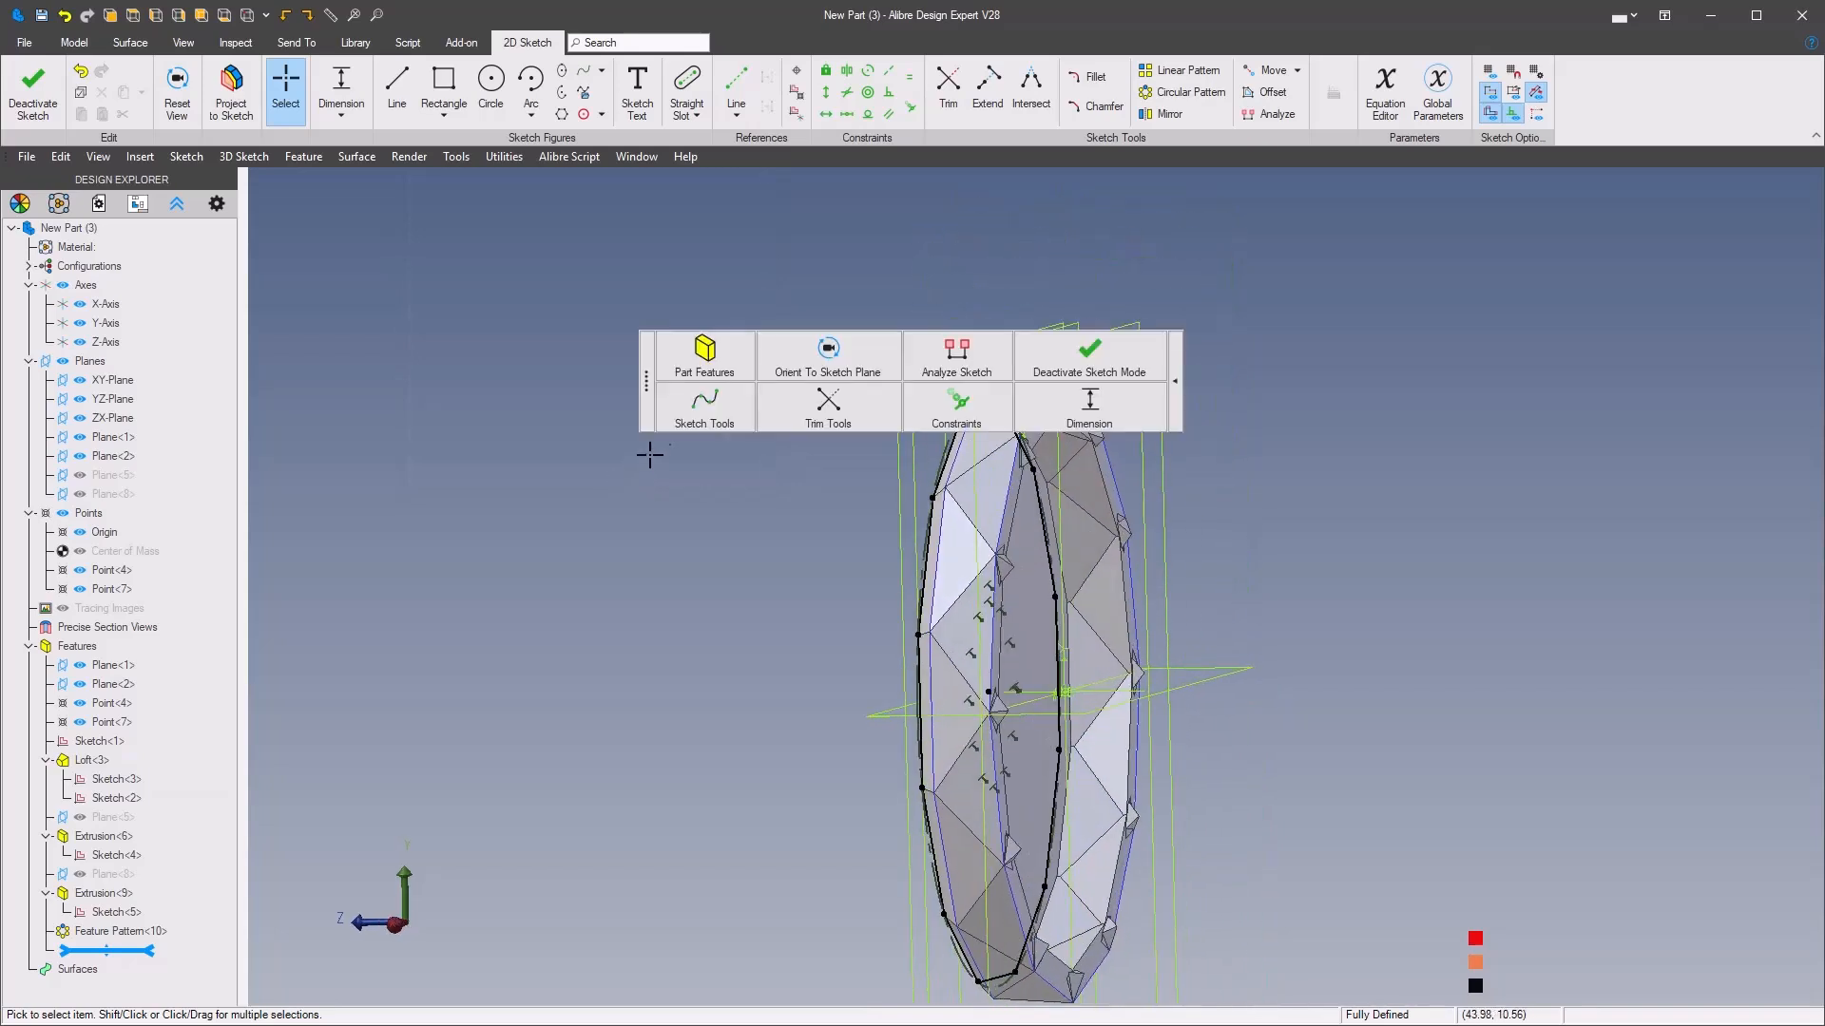
Extrude the projected polygon as a boss up to the XY-Plane with the To Geometry type and zero offset
{"action": "left_click", "coordinate": [701, 373]}
{"action": "left_click", "coordinate": [623, 276]}
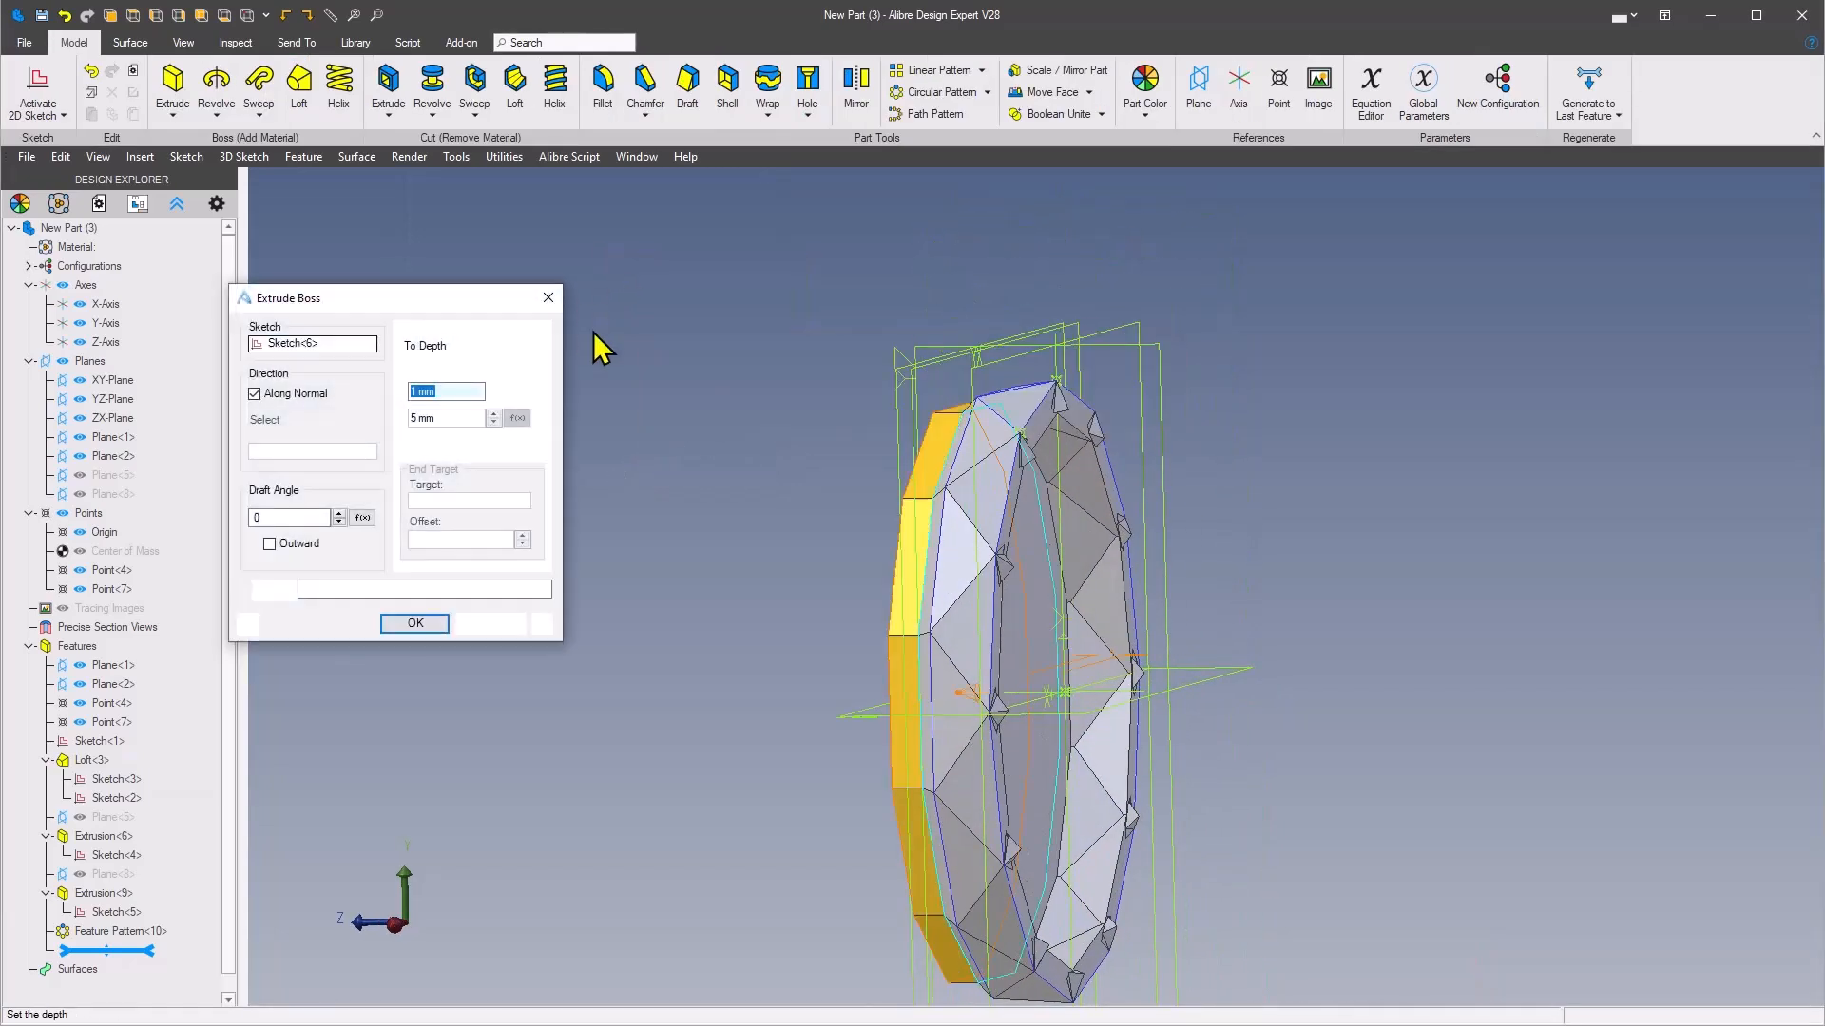
{"action": "left_click", "coordinate": [420, 345]}
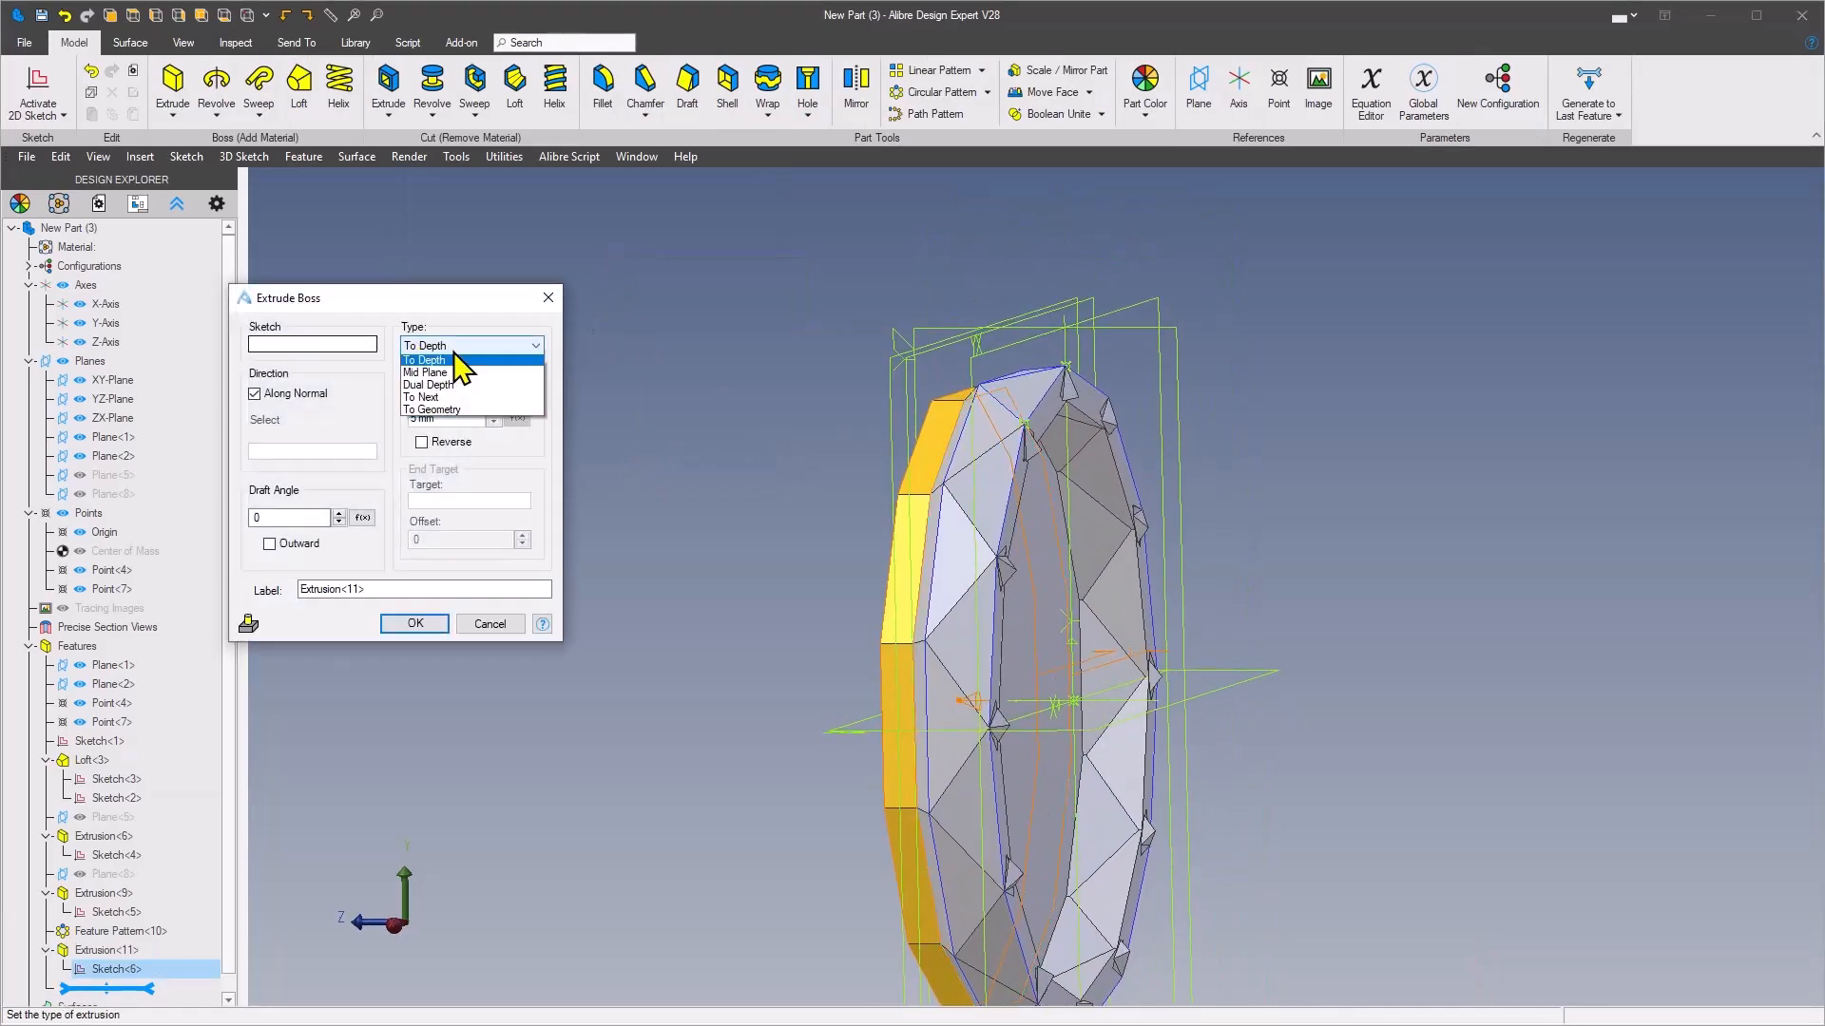
{"action": "left_click", "coordinate": [467, 414]}
{"action": "left_click", "coordinate": [1160, 314]}
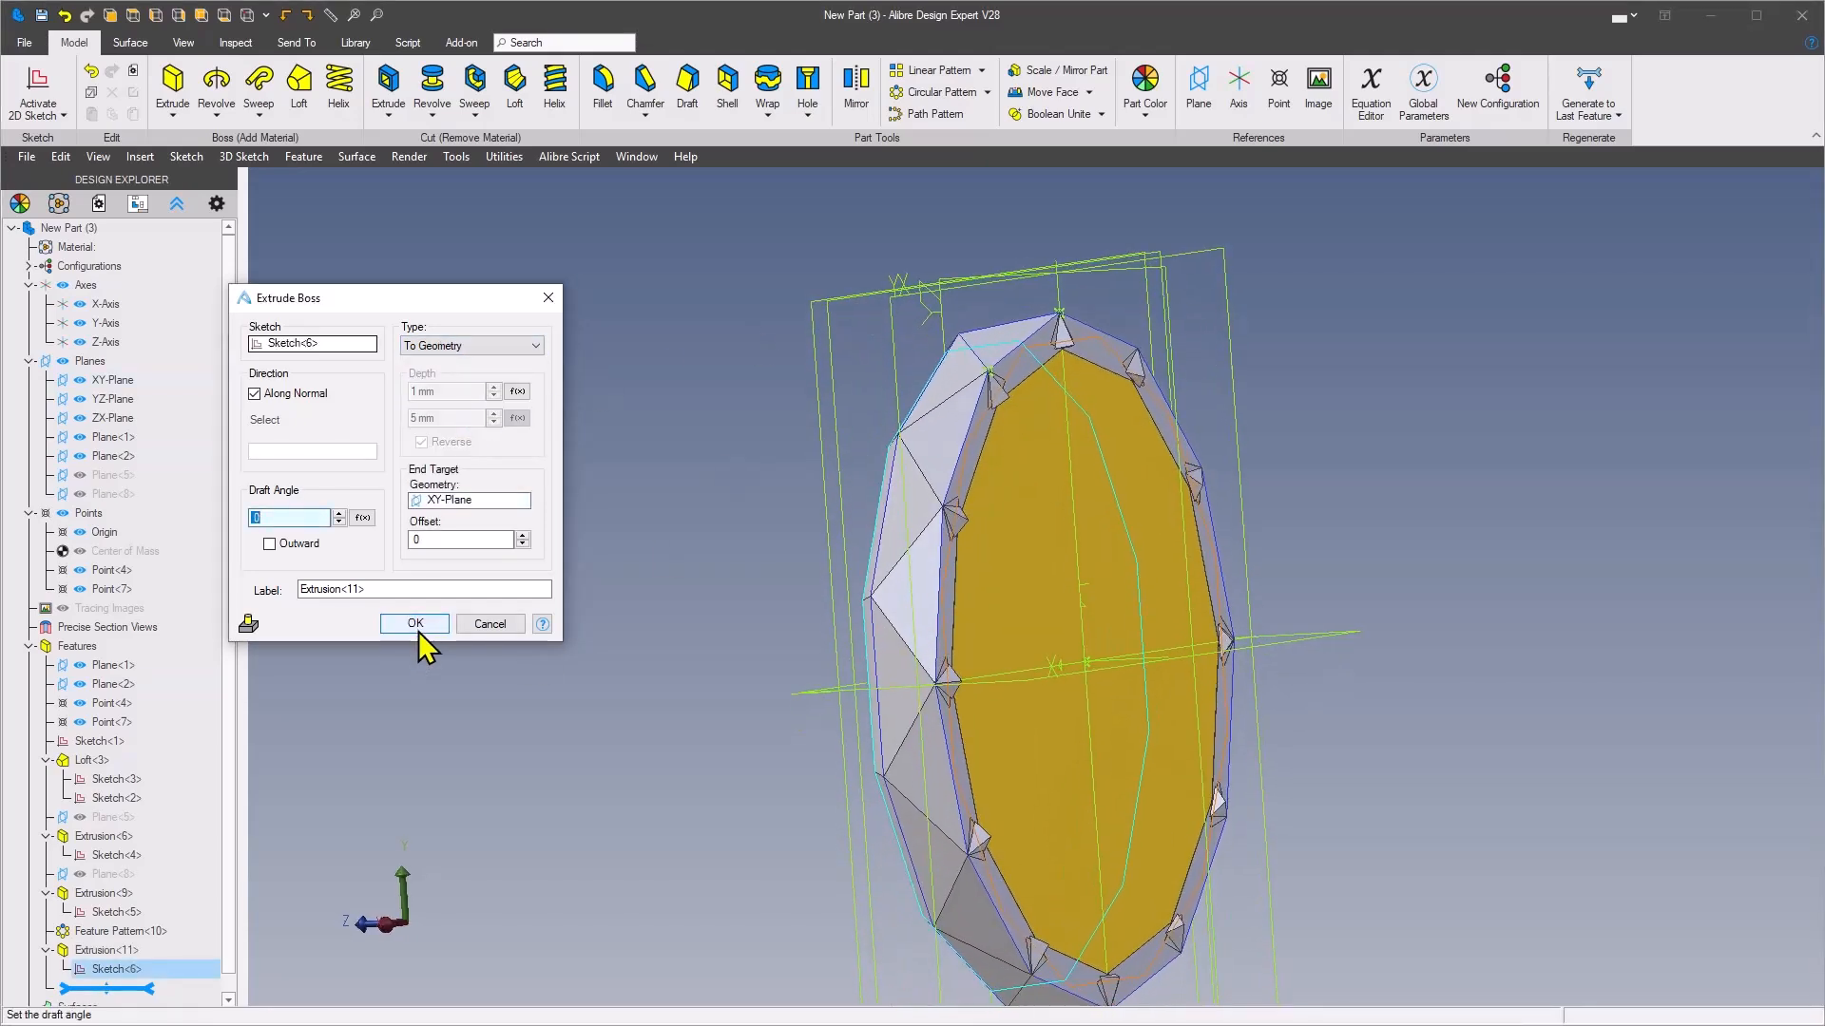
{"action": "left_click", "coordinate": [421, 624]}
{"action": "left_click", "coordinate": [551, 564]}
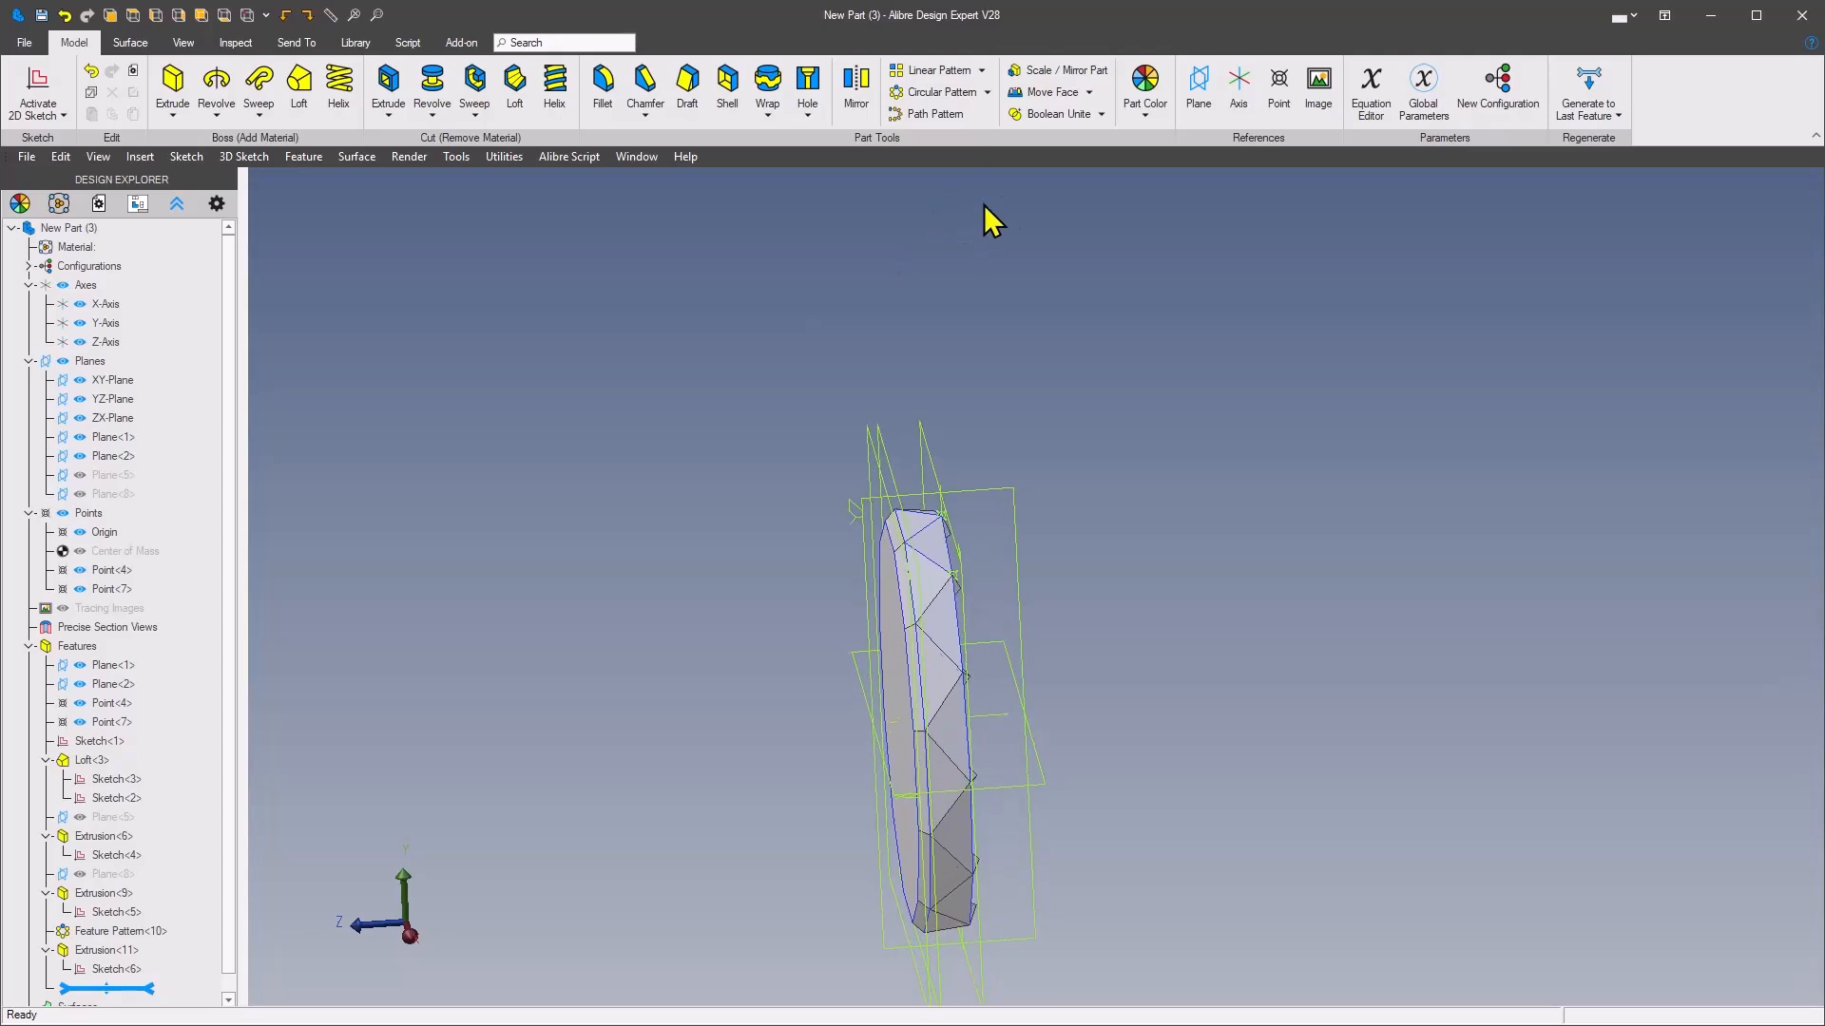
Mirror the entire part about the XY-Plane
{"action": "left_click", "coordinate": [865, 113]}
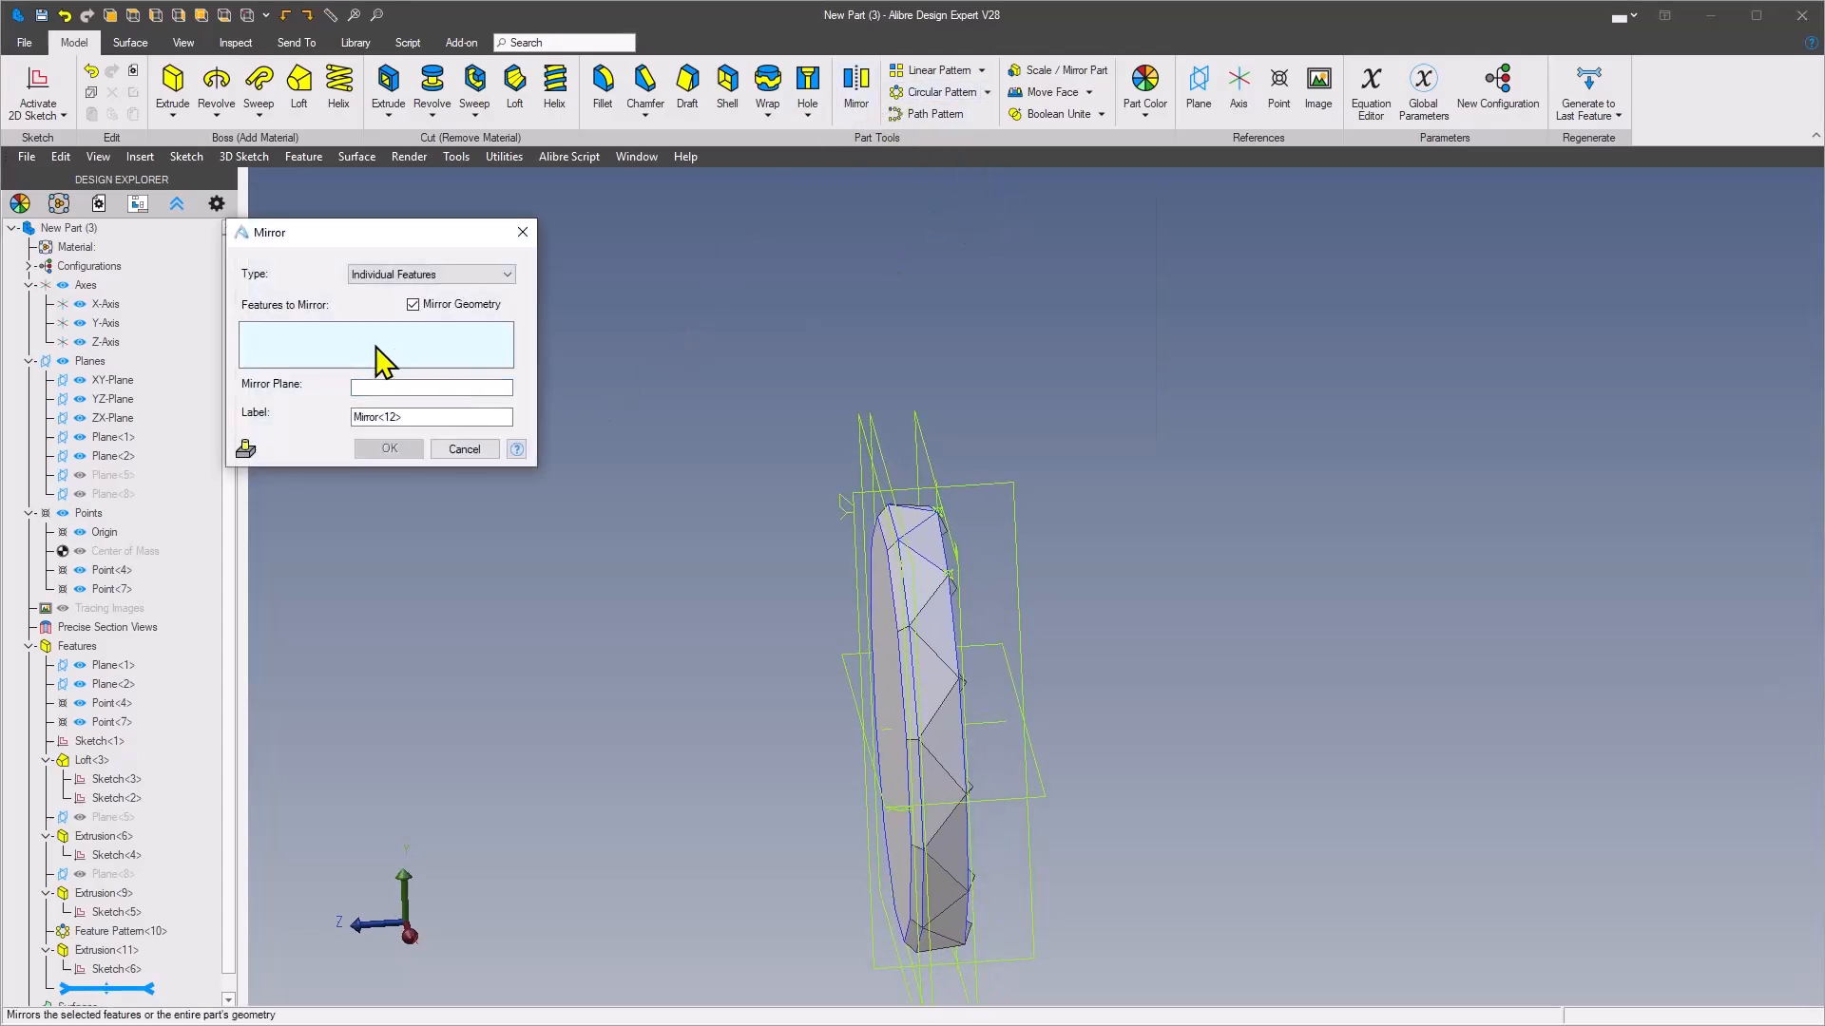
{"action": "left_click", "coordinate": [495, 276]}
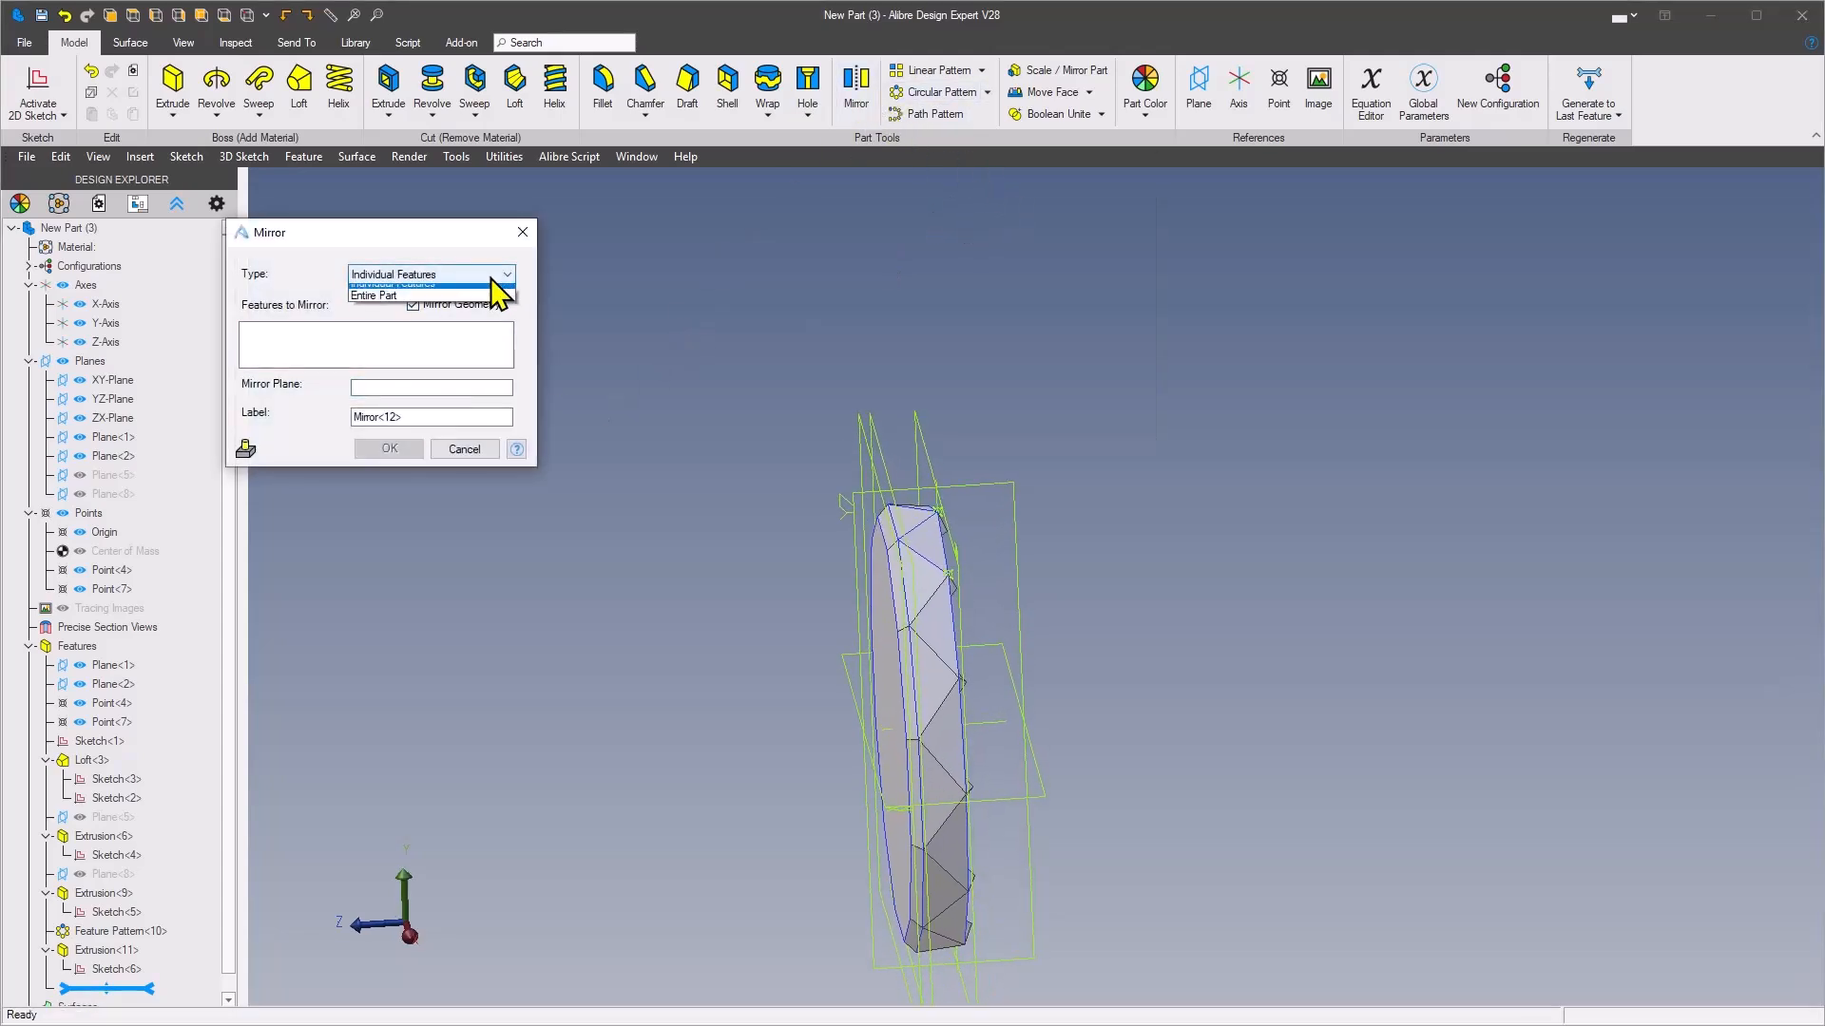
{"action": "left_click", "coordinate": [418, 304]}
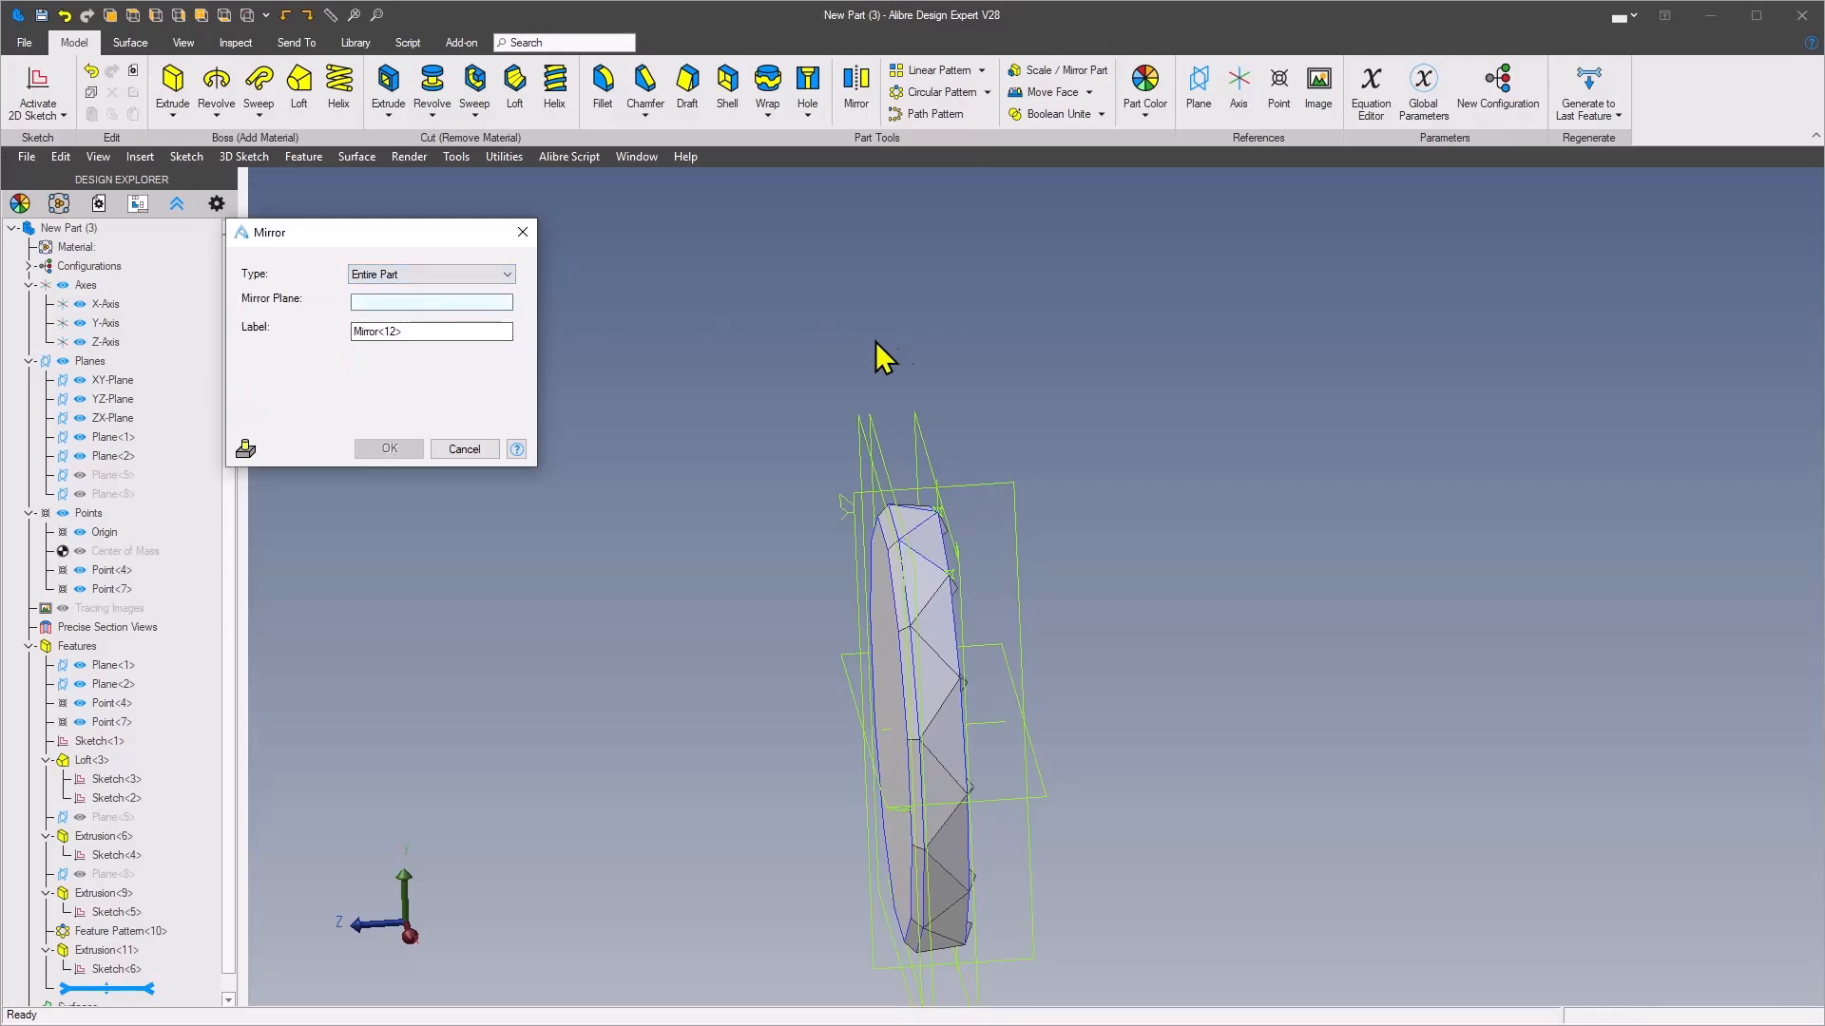
{"action": "middle_click_drag", "start_coordinate": [860, 337], "coordinate": [917, 414]}
{"action": "left_click", "coordinate": [907, 418]}
{"action": "left_click", "coordinate": [401, 454]}
Start a sketch on the XY-Plane and draw a 17.5 mm diameter circle centred on the origin
{"action": "middle_click_drag", "start_coordinate": [401, 454], "coordinate": [861, 293]}
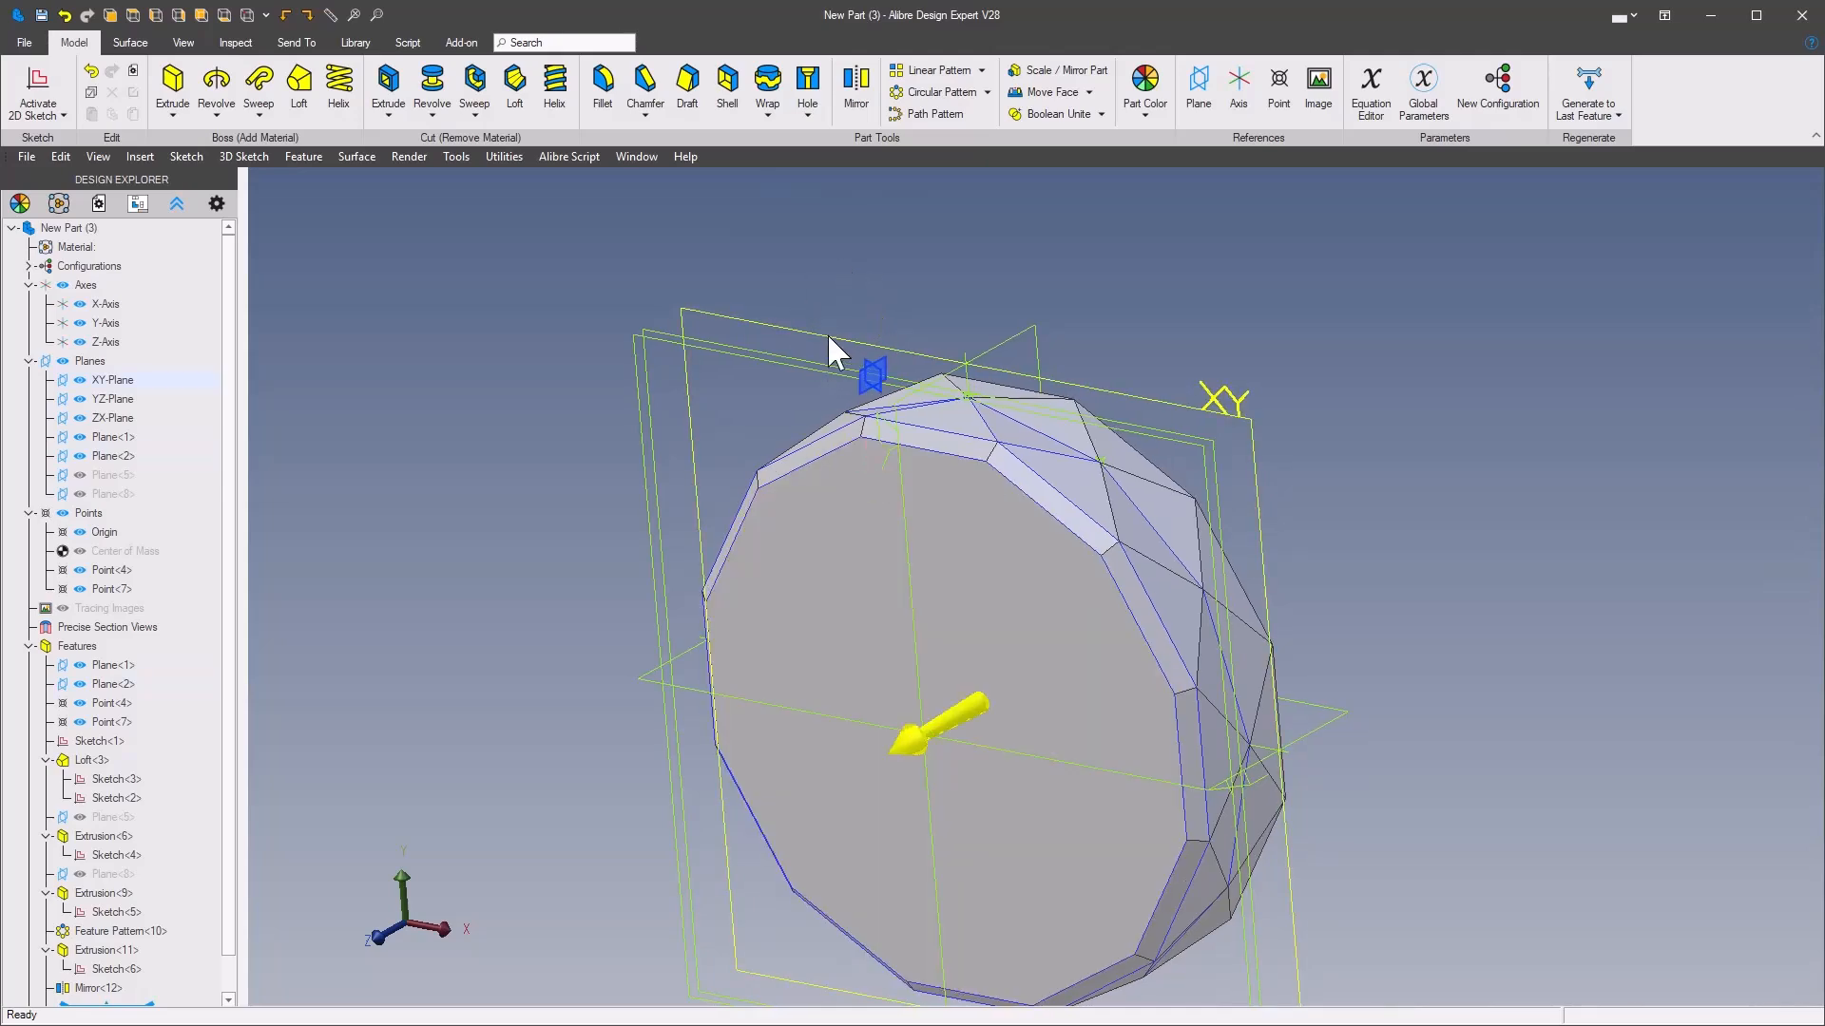
{"action": "right_click", "coordinate": [834, 341]}
{"action": "left_click", "coordinate": [912, 352]}
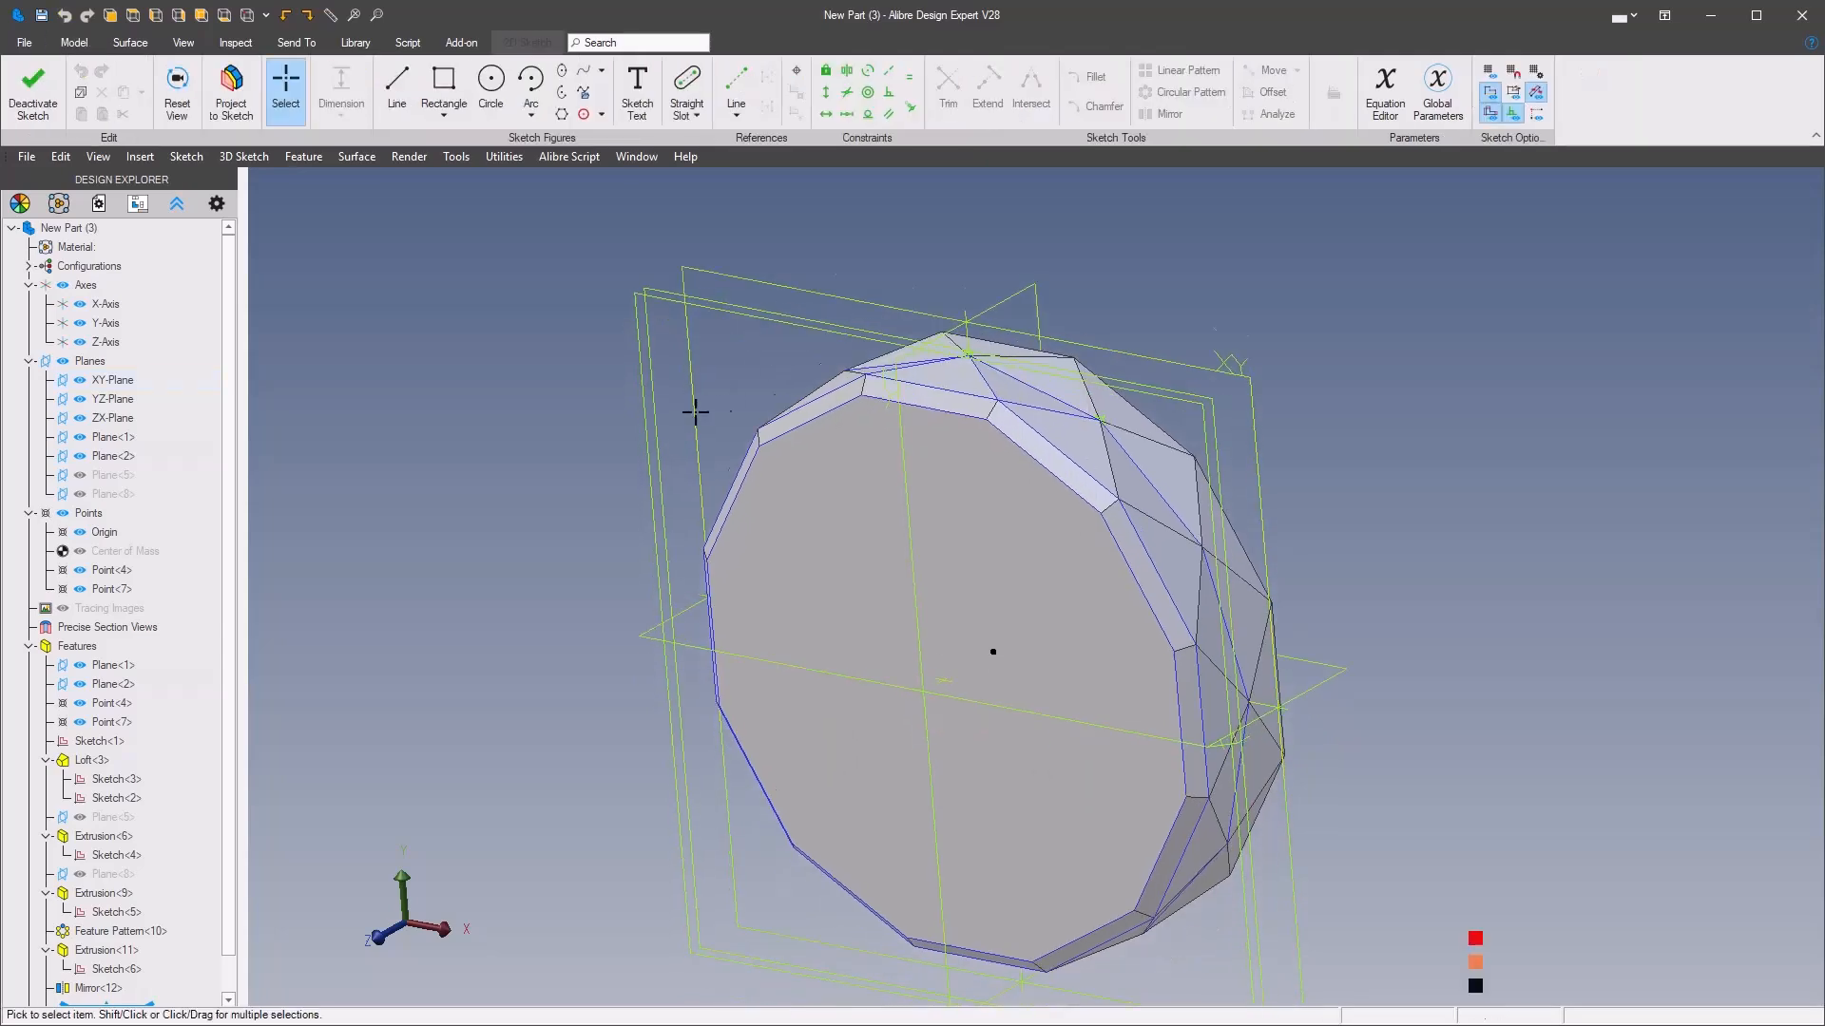
{"action": "right_click", "coordinate": [608, 461]}
{"action": "left_click", "coordinate": [504, 367]}
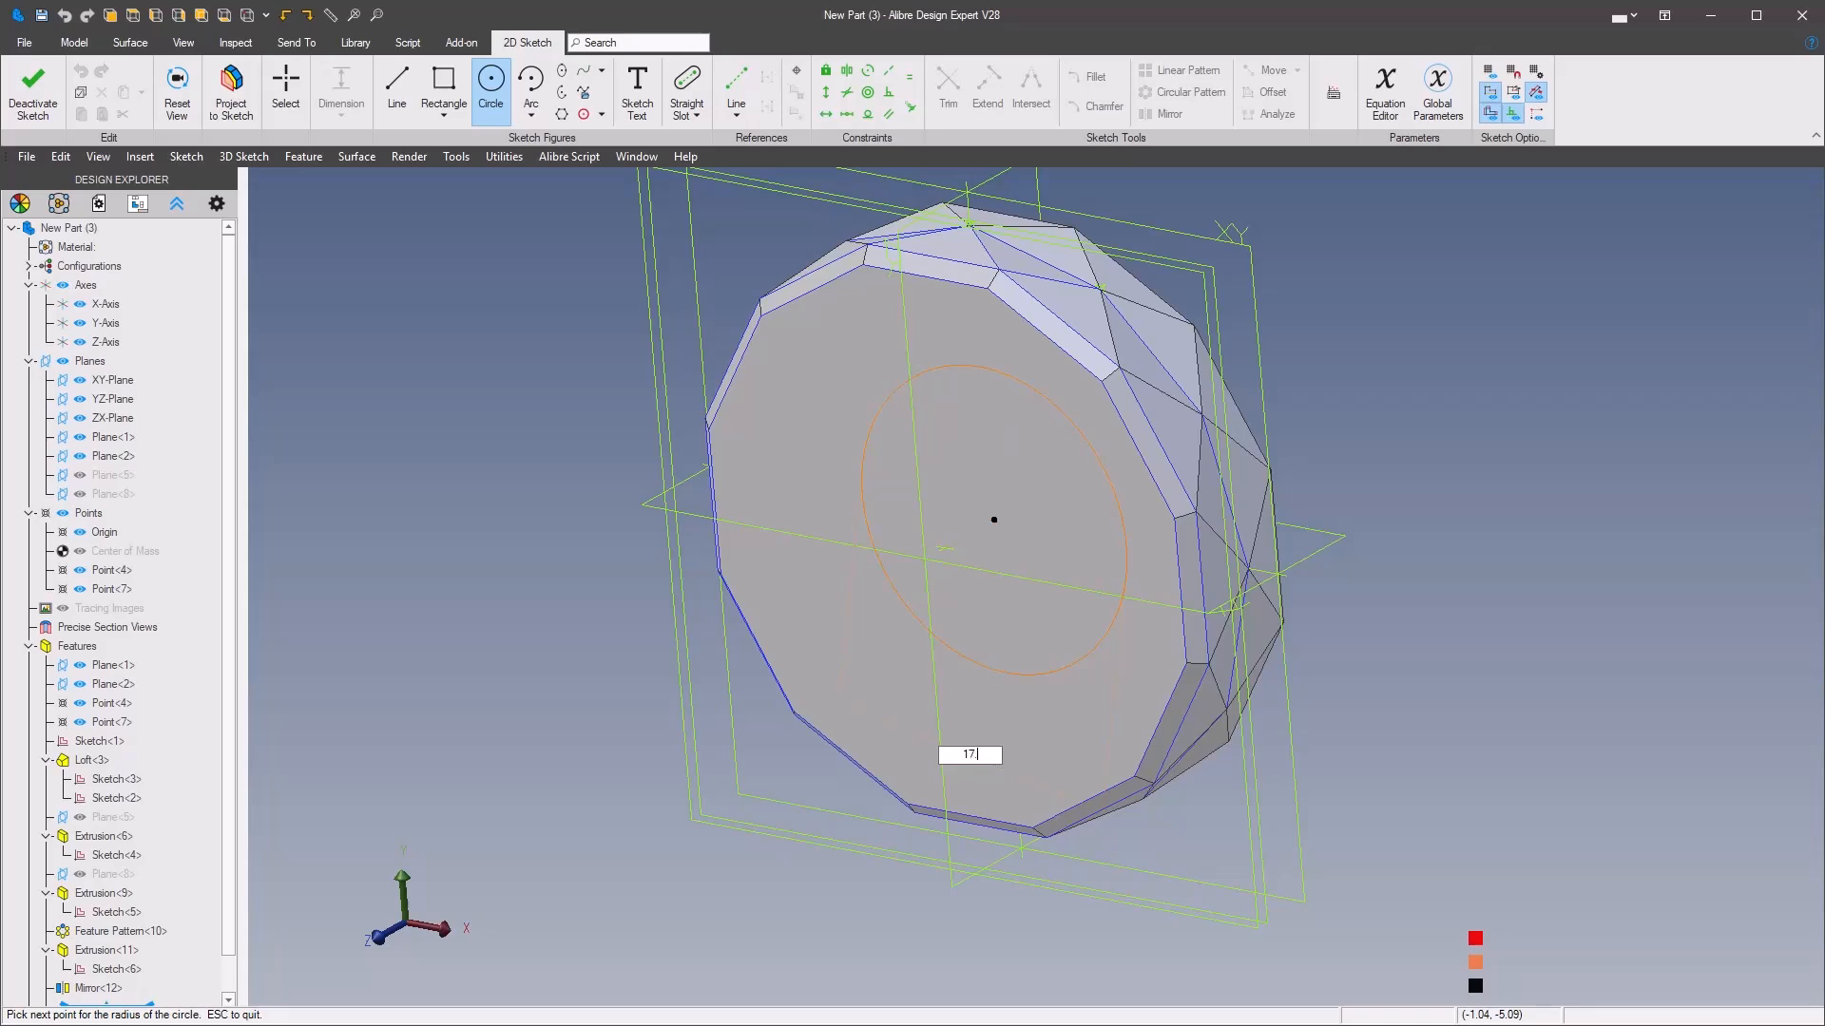
{"action": "key", "text": "Return"}
{"action": "scroll", "coordinate": [979, 665], "scroll_direction": "down", "scroll_amount": 3}
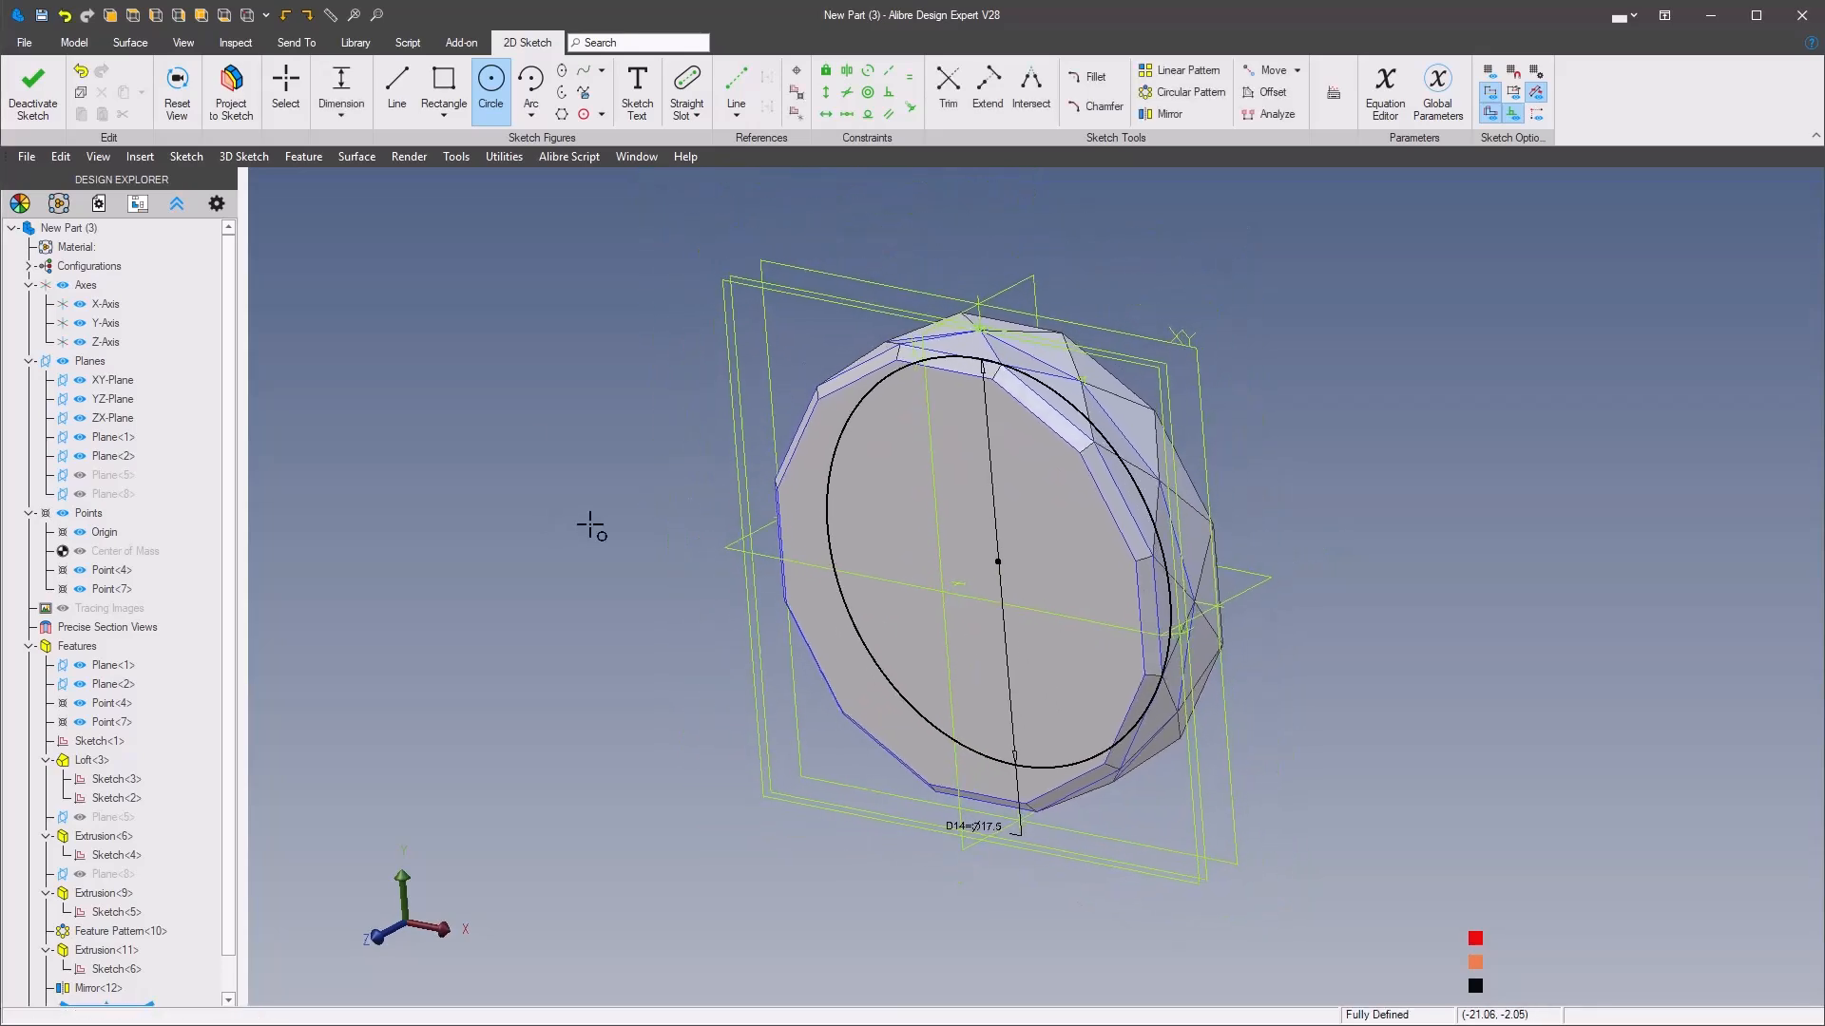
Cut the 17.5 mm circle through the entire part with an Extrude Cut of type Through ALL
{"action": "right_click", "coordinate": [495, 398]}
{"action": "mouse_move", "coordinate": [580, 285]}
{"action": "left_click", "coordinate": [492, 231]}
{"action": "left_click", "coordinate": [507, 338]}
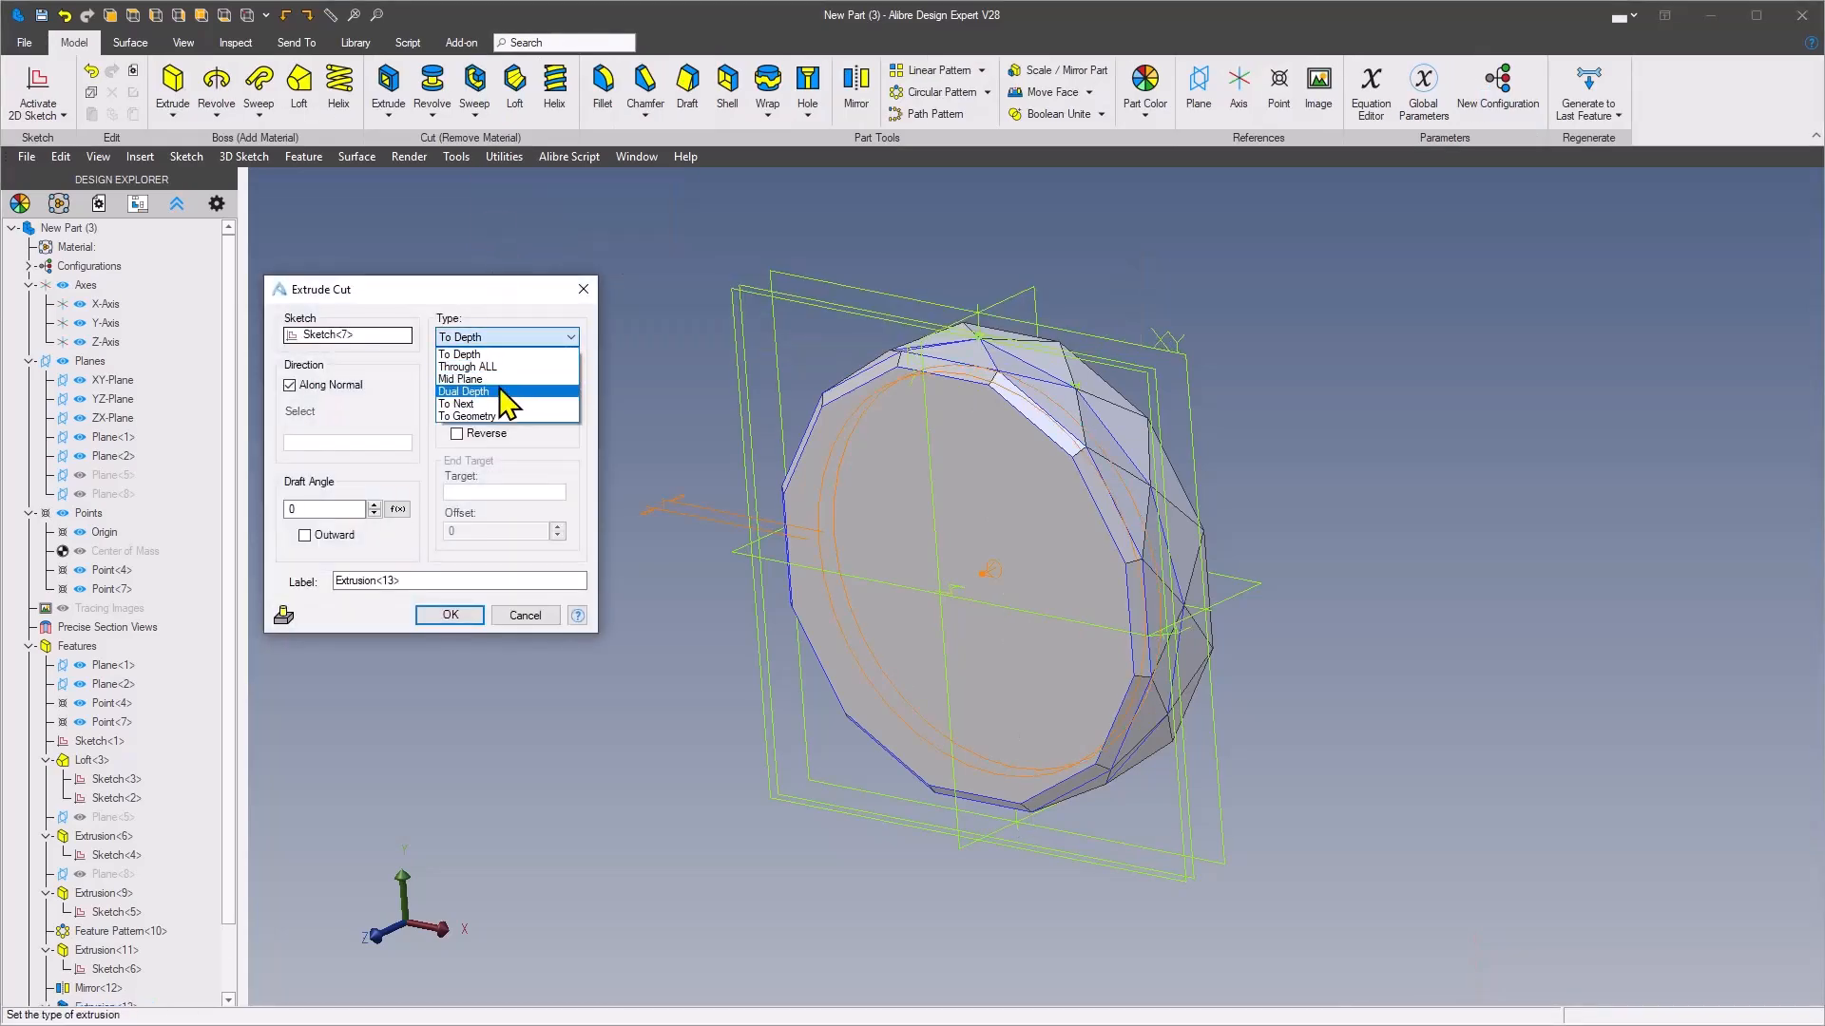
{"action": "left_click", "coordinate": [506, 367]}
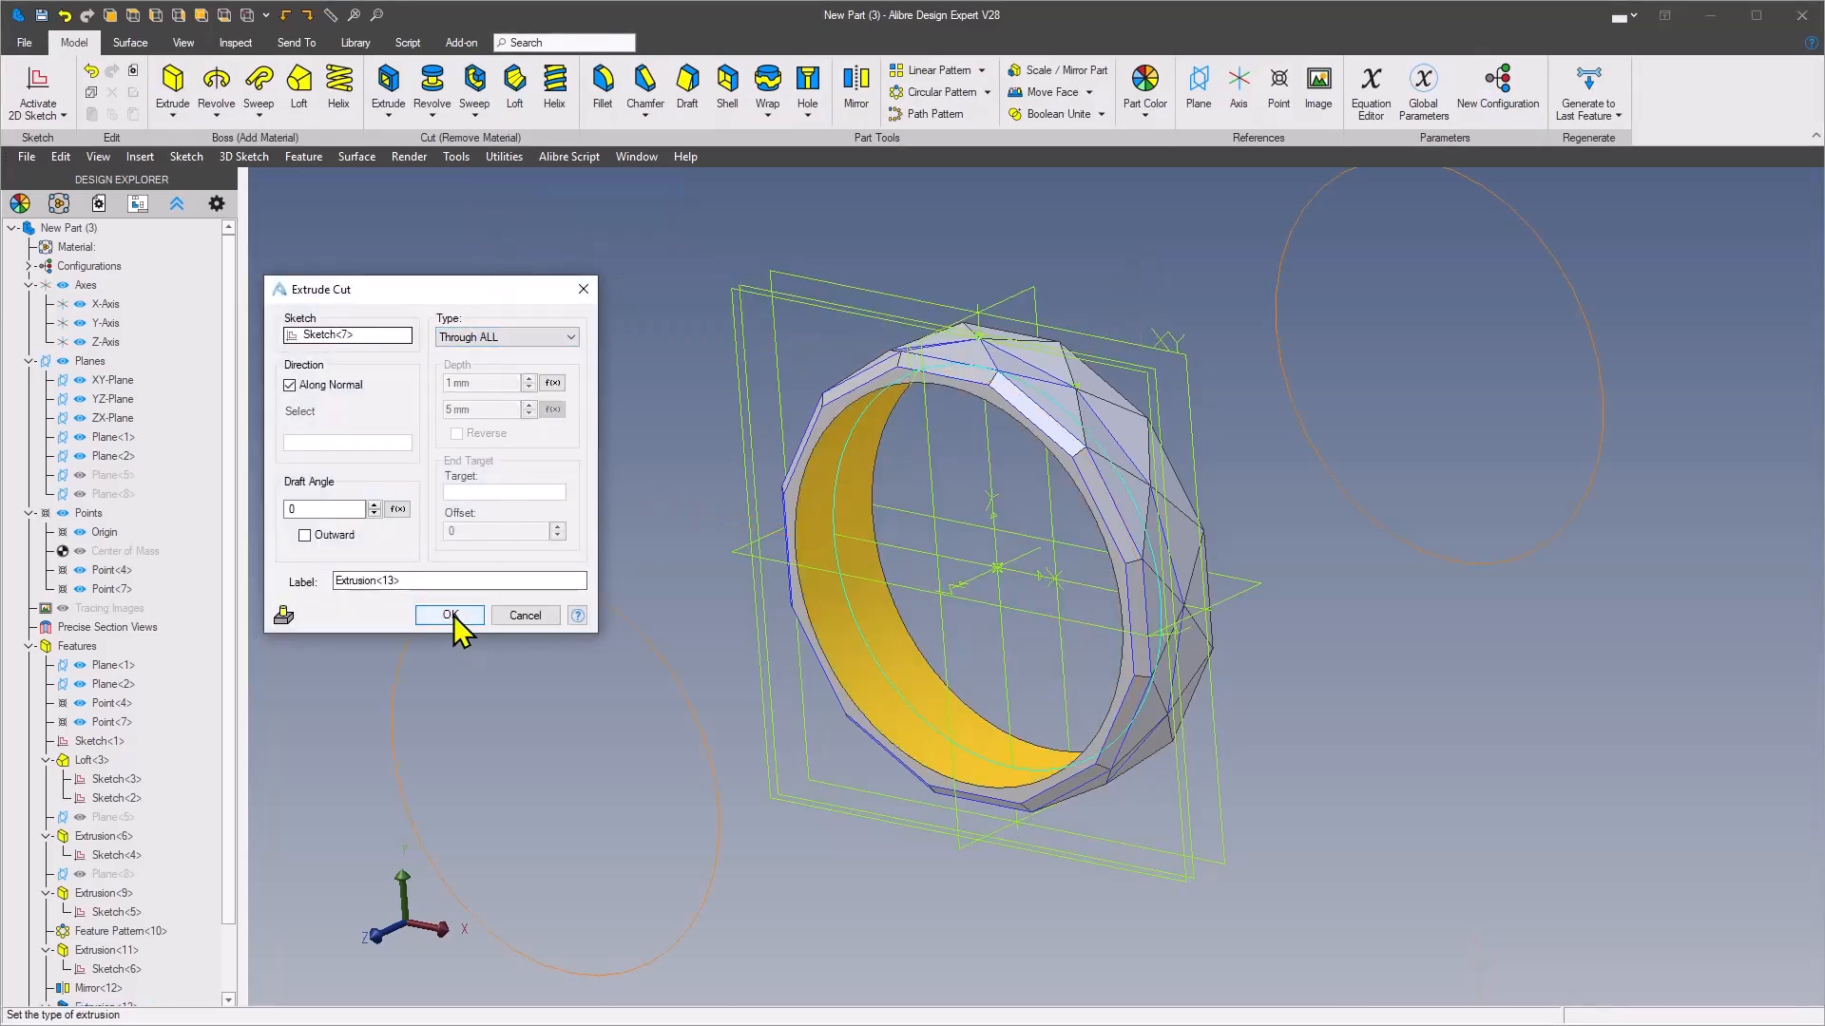
{"action": "left_click", "coordinate": [453, 615]}
Fillet the circular edges of the finger hole with a 0.3 mm radius
{"action": "left_click", "coordinate": [572, 515]}
{"action": "middle_click_drag", "start_coordinate": [572, 515], "coordinate": [632, 114]}
{"action": "left_click", "coordinate": [609, 88]}
{"action": "type", "text": ".3"}
{"action": "left_click", "coordinate": [549, 293]}
{"action": "middle_click_drag", "start_coordinate": [722, 452], "coordinate": [1065, 468]}
{"action": "left_click", "coordinate": [823, 505]}
{"action": "left_click", "coordinate": [823, 506]}
Hide the reference planes, axes and points so only the ring body is displayed
{"action": "left_click", "coordinate": [544, 395]}
{"action": "left_click", "coordinate": [620, 395]}
{"action": "left_click", "coordinate": [544, 420]}
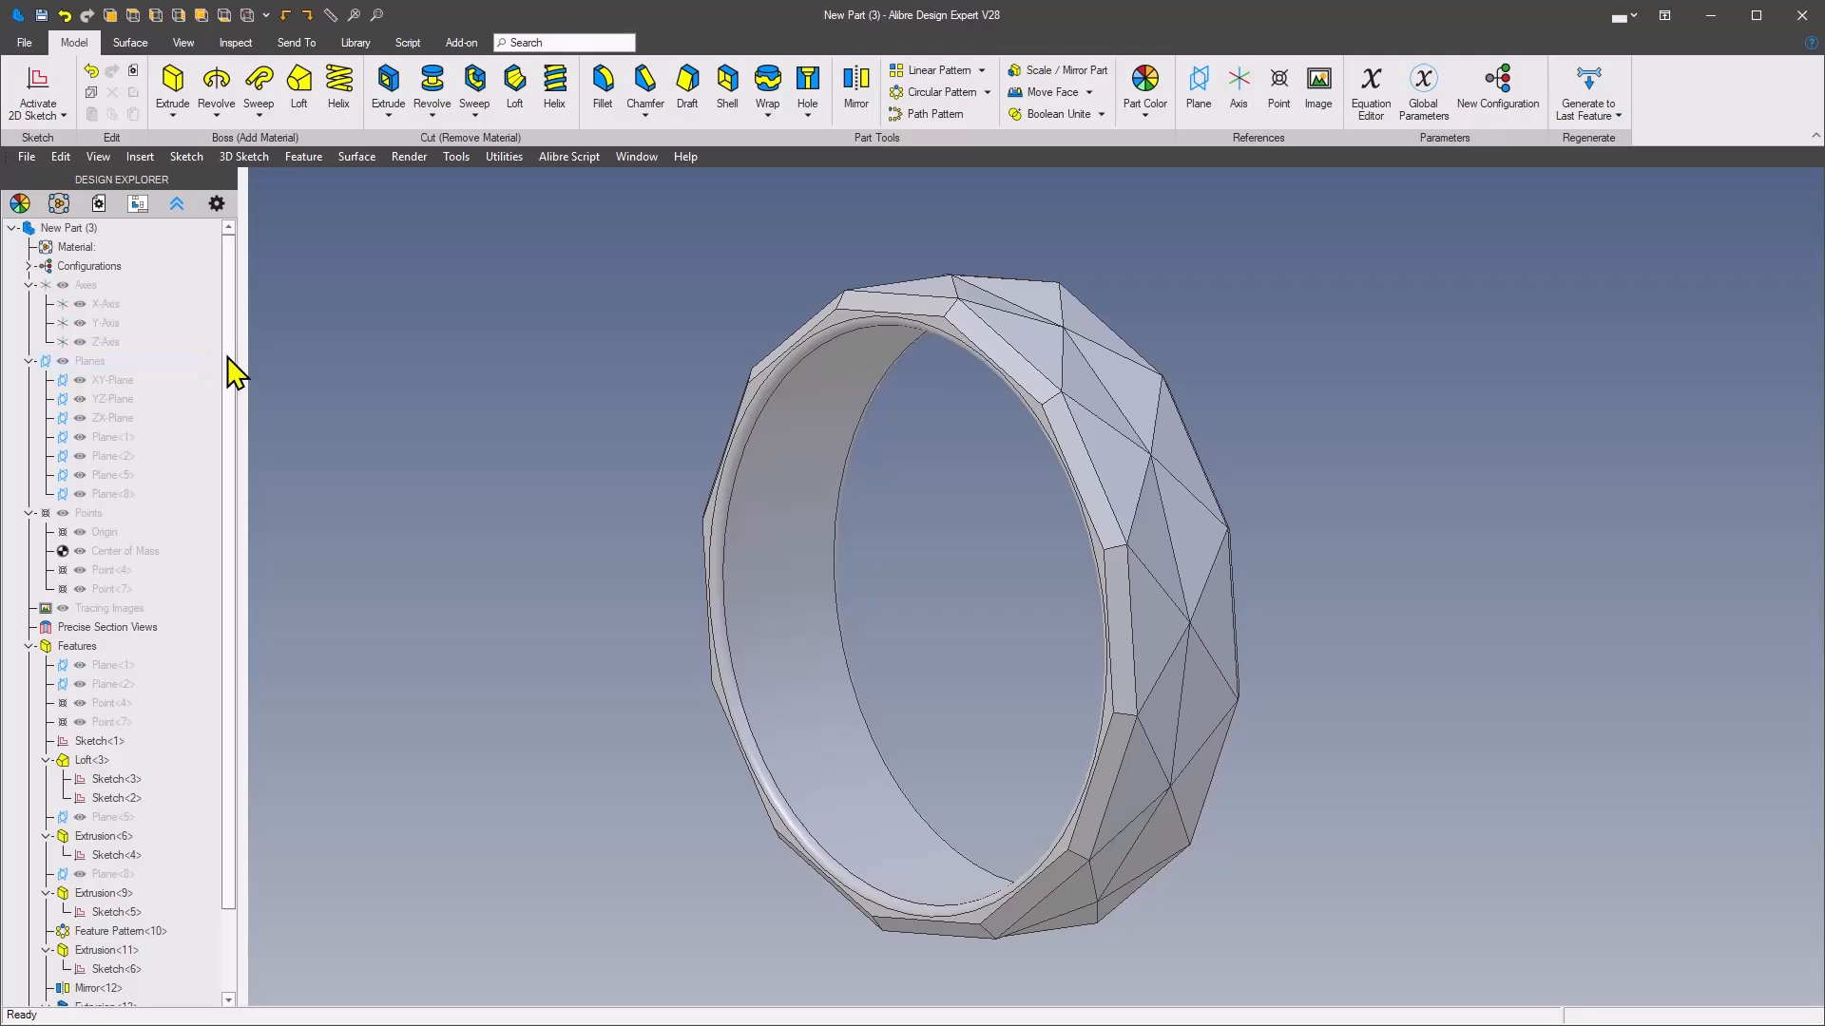
Recolor the whole part with a gold-yellow custom color at 100% opacity and 0% reflectivity
{"action": "left_click_drag", "start_coordinate": [230, 373], "coordinate": [232, 517]}
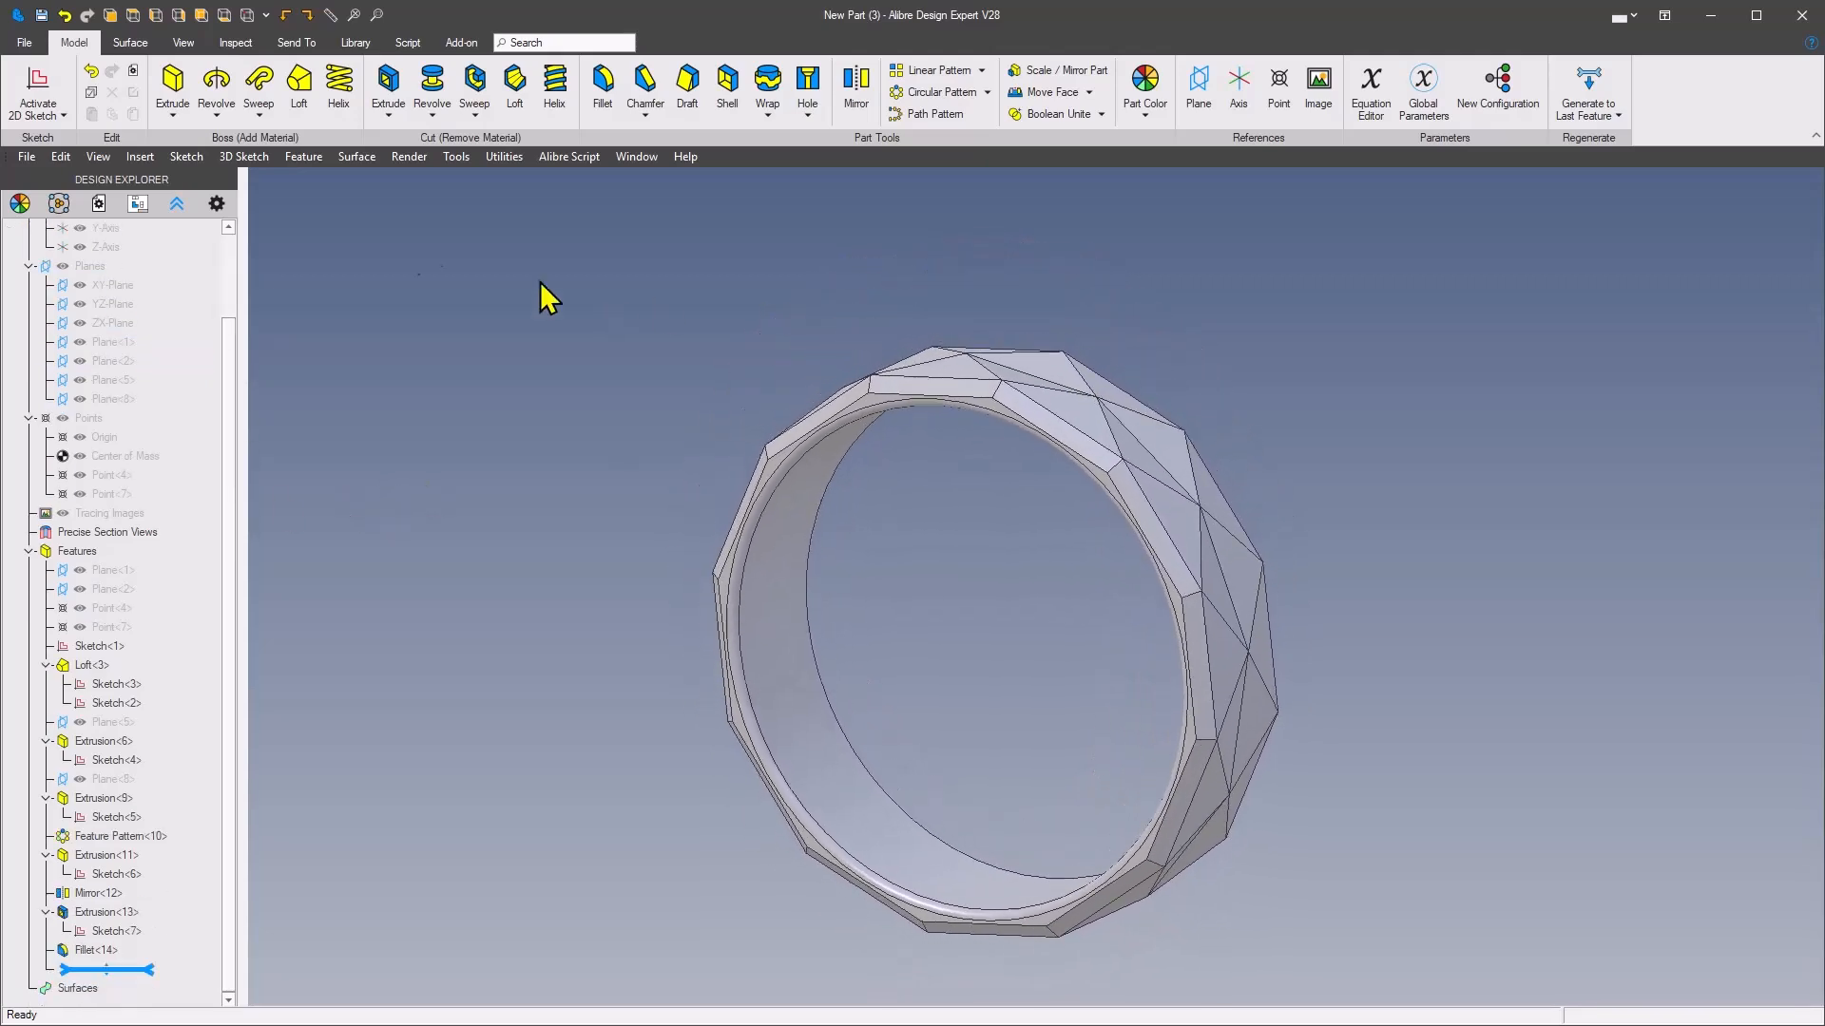
{"action": "left_click", "coordinate": [20, 204]}
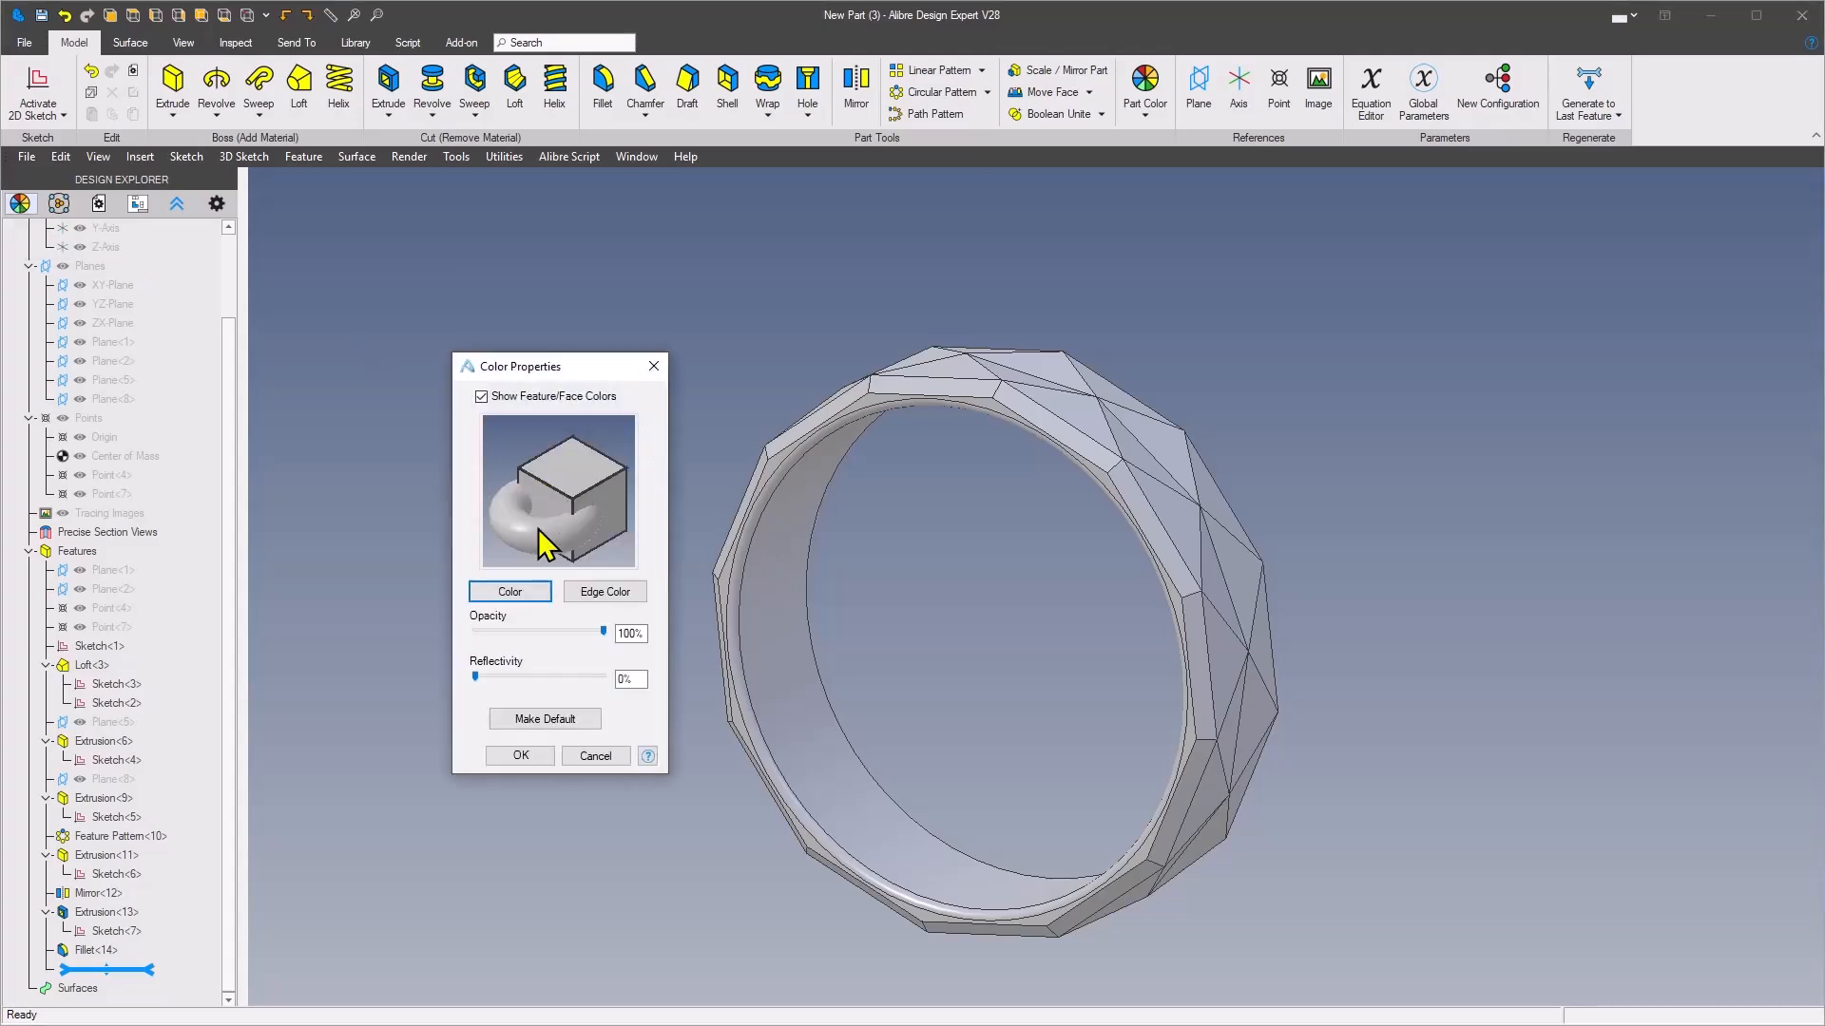
{"action": "left_click", "coordinate": [510, 593]}
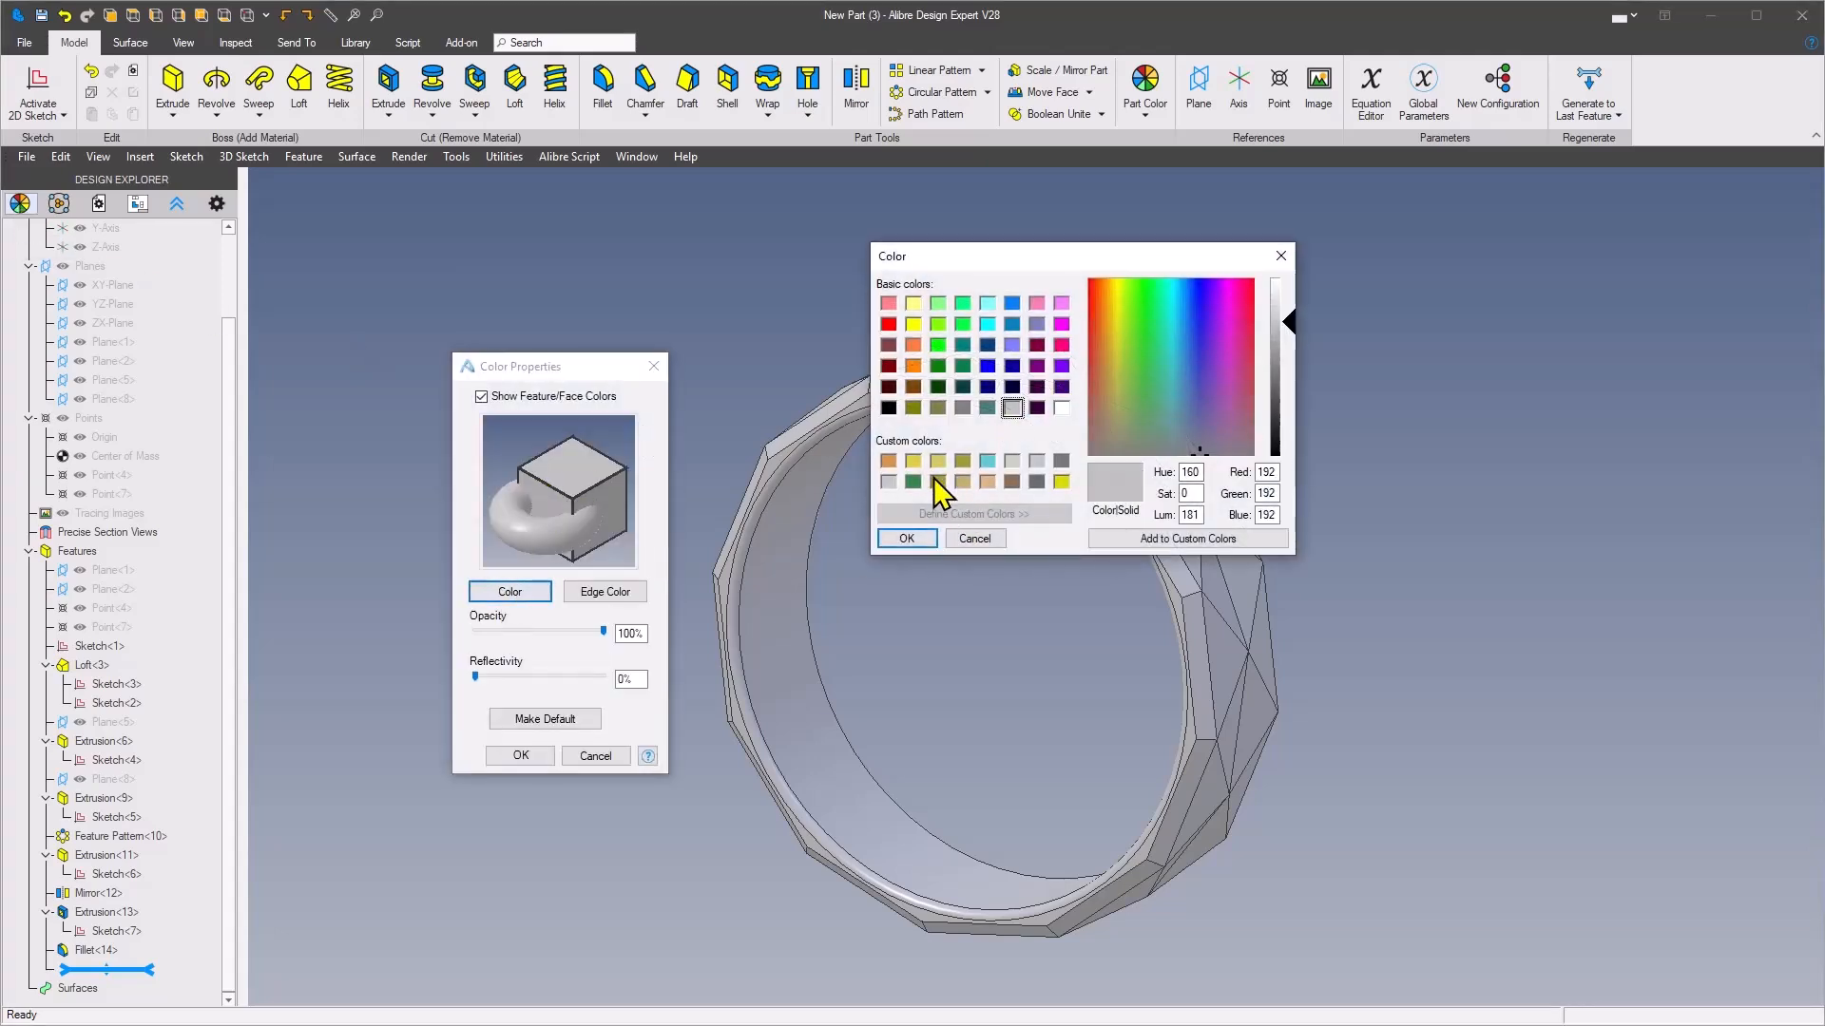
{"action": "left_click", "coordinate": [906, 539]}
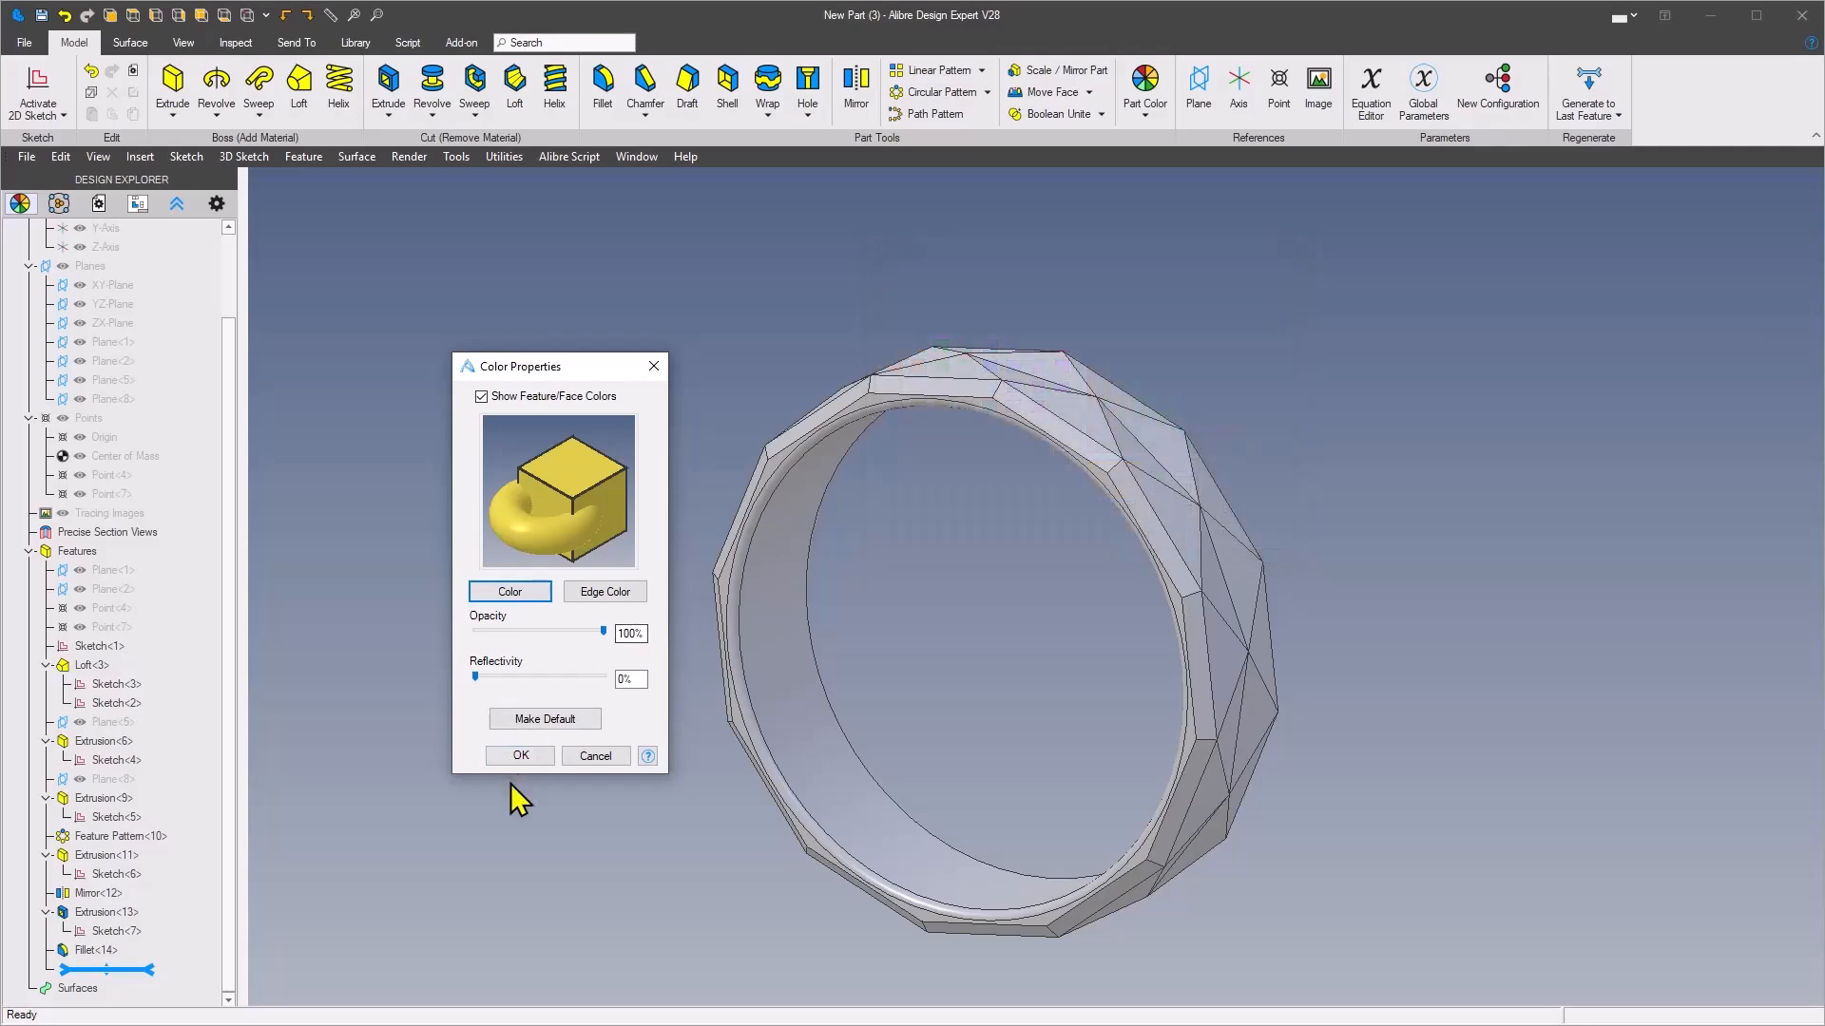
{"action": "left_click", "coordinate": [519, 755]}
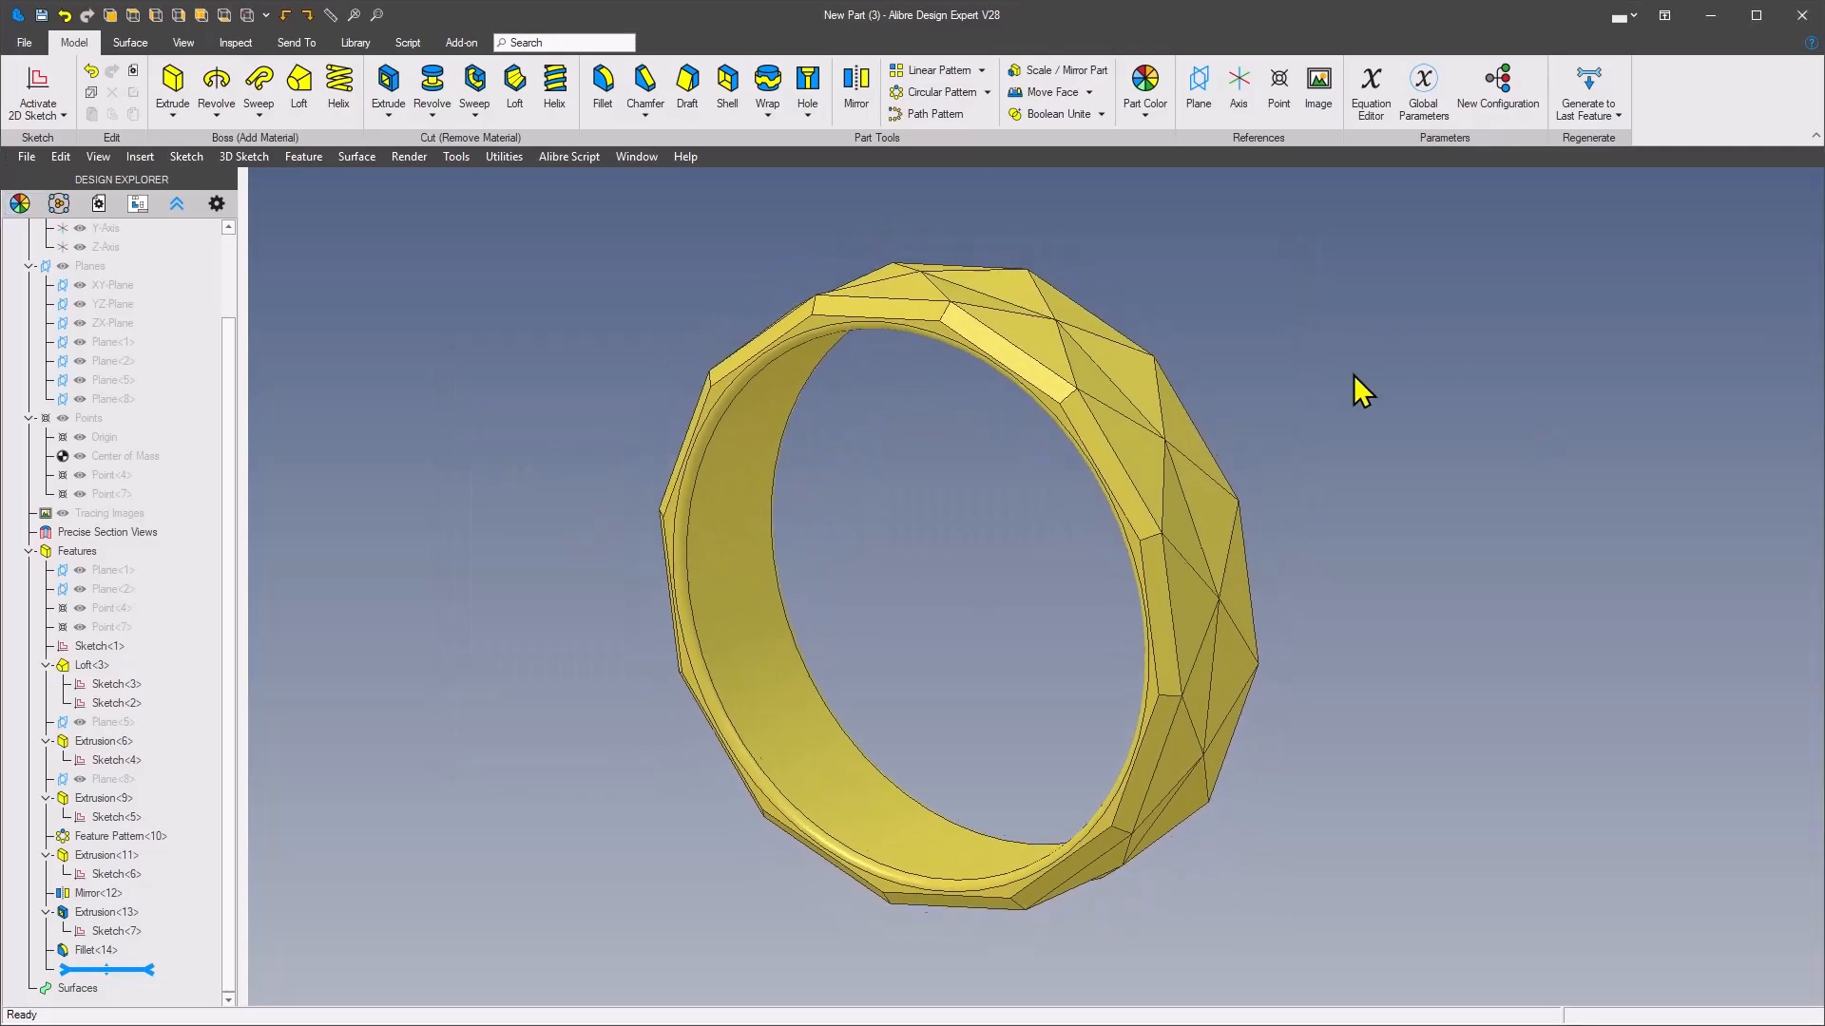